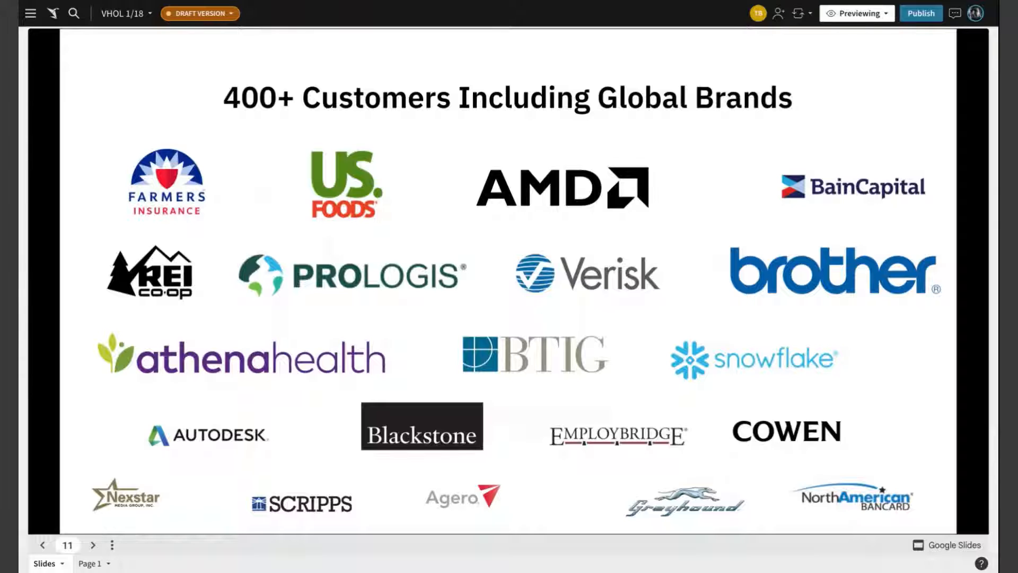
- Advance the slide deck to the "Ready, set, HOL!" slide and switch the workbook to Page 1
key("Right")
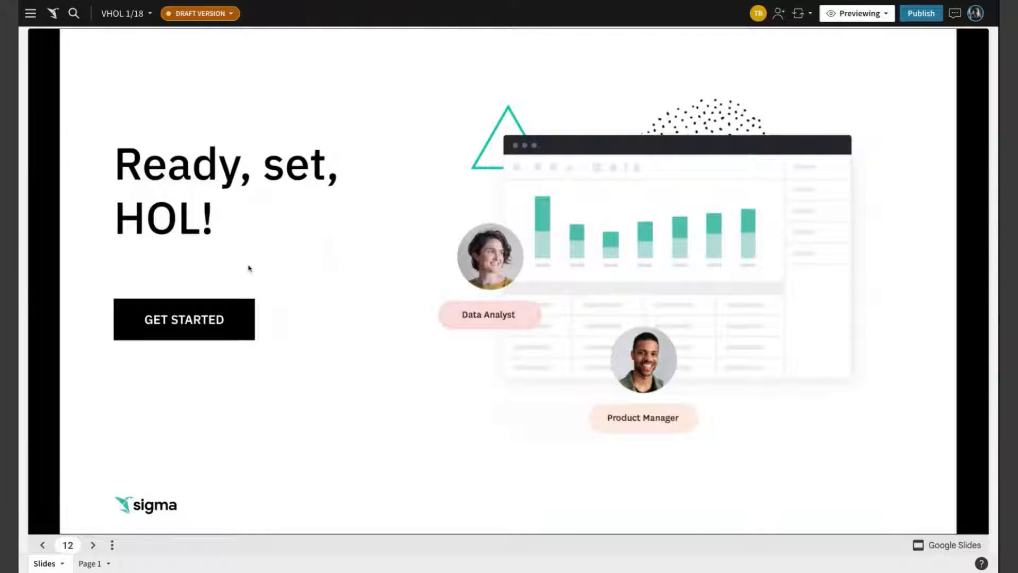
left_click(94, 565)
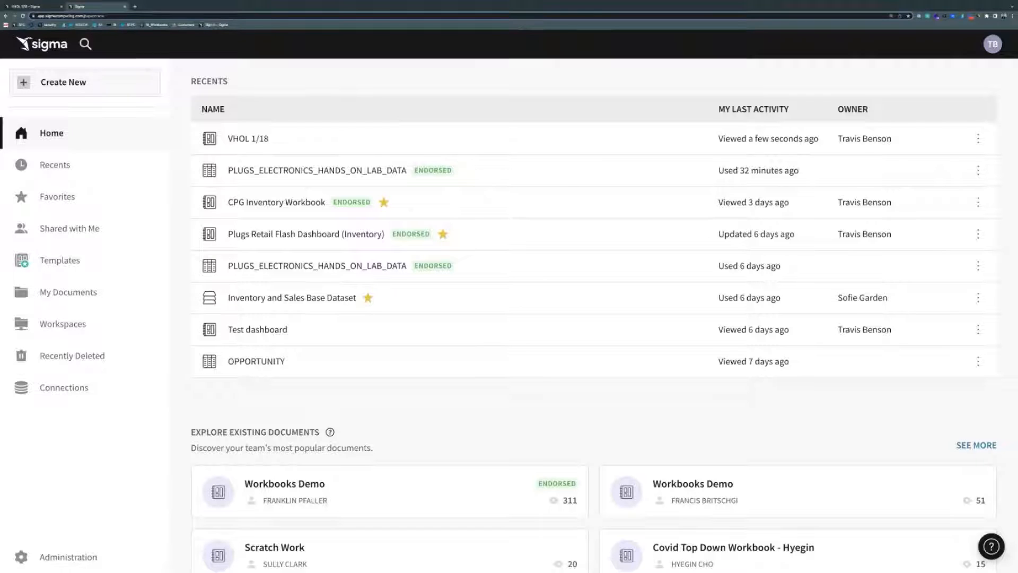
- Create a new workbook and add a table element that takes its source from tables and datasets
left_click(119, 82)
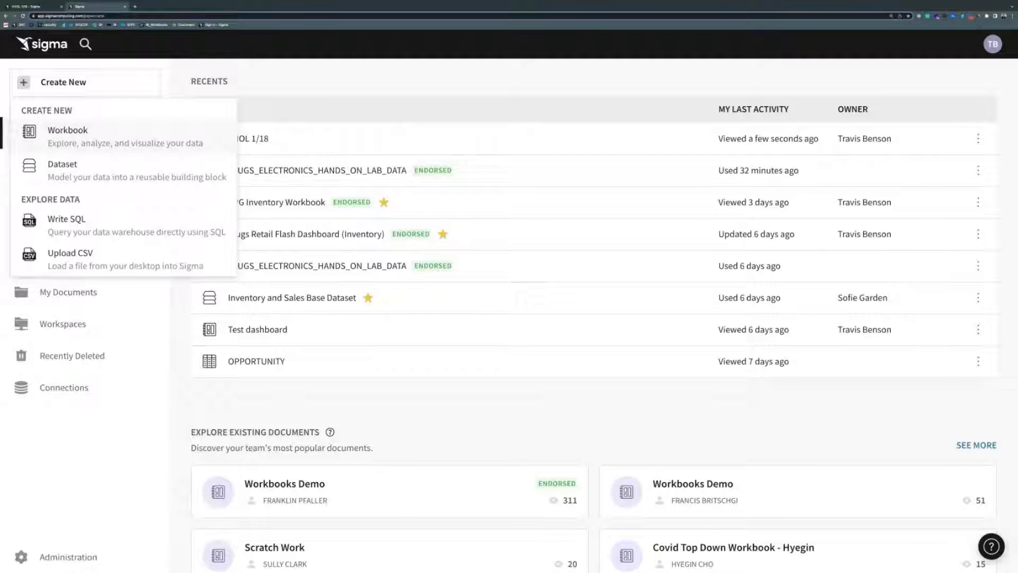
left_click(104, 142)
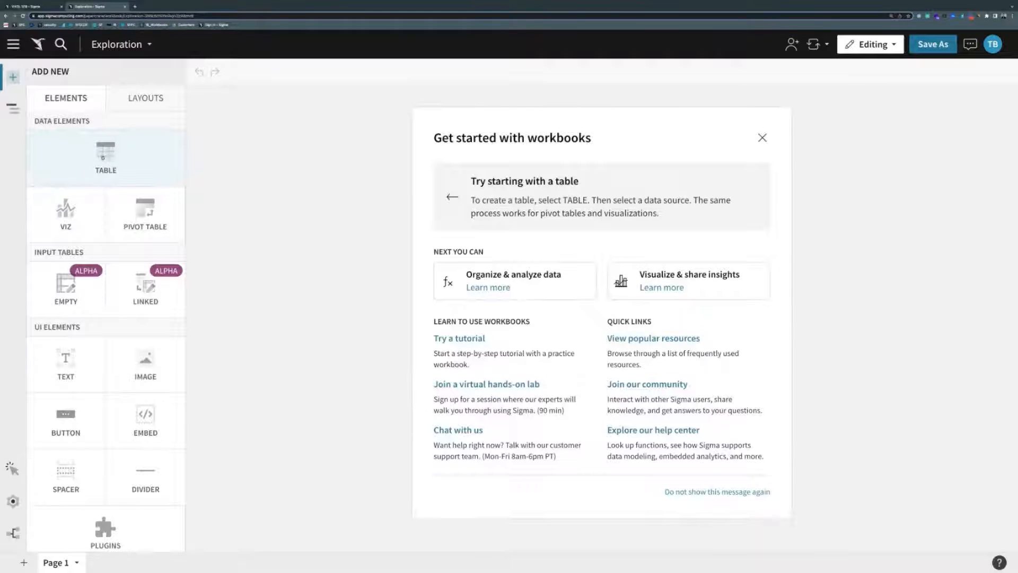
left_click(103, 164)
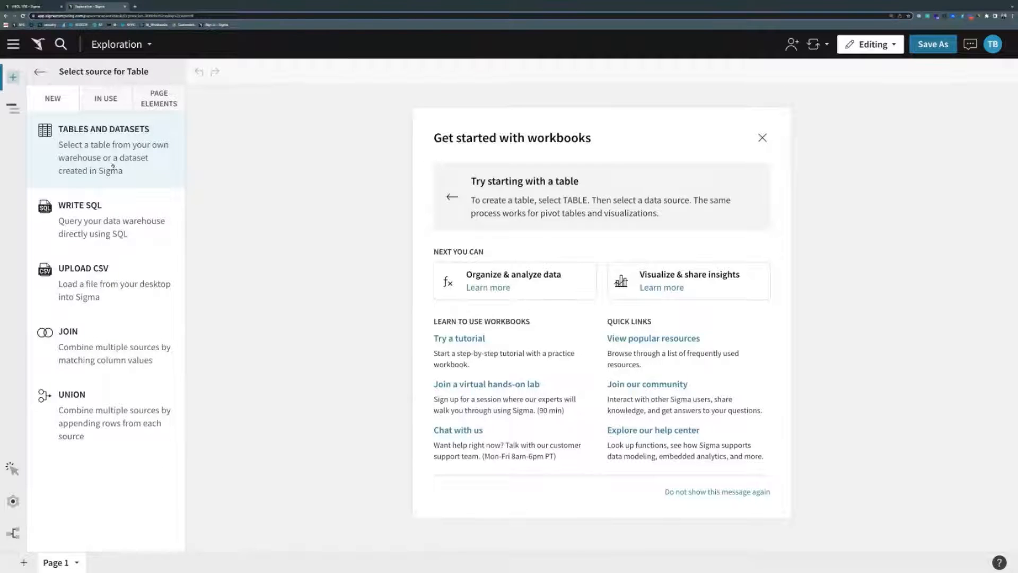
left_click(98, 141)
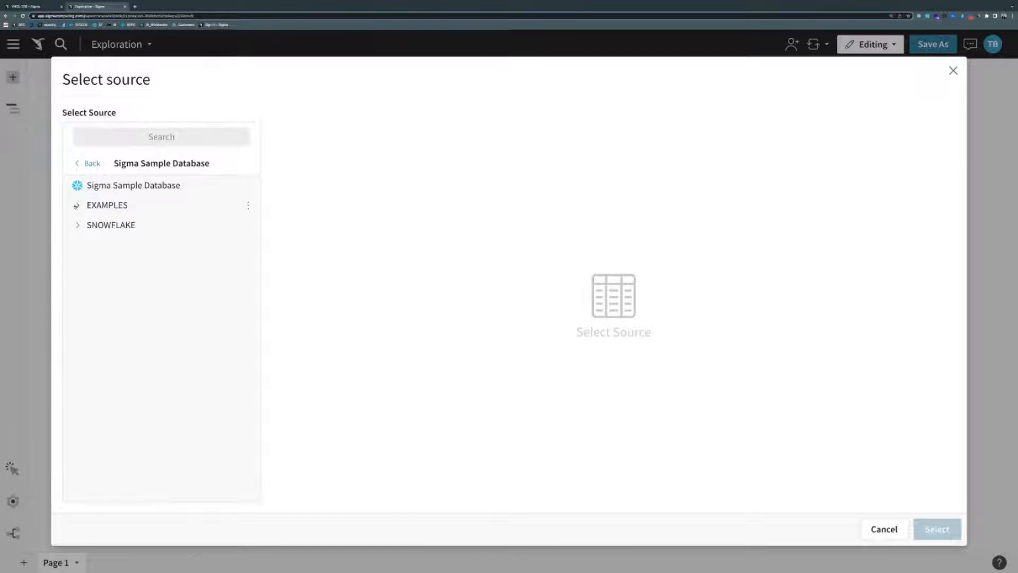
- Set the table's source to PLUGS_ELECTRONICS_HANDS_ON_LAB_DATA from the PLUGS_ELECTRONICS schema in EXAMPLES, keeping the preselected columns
left_click(78, 205)
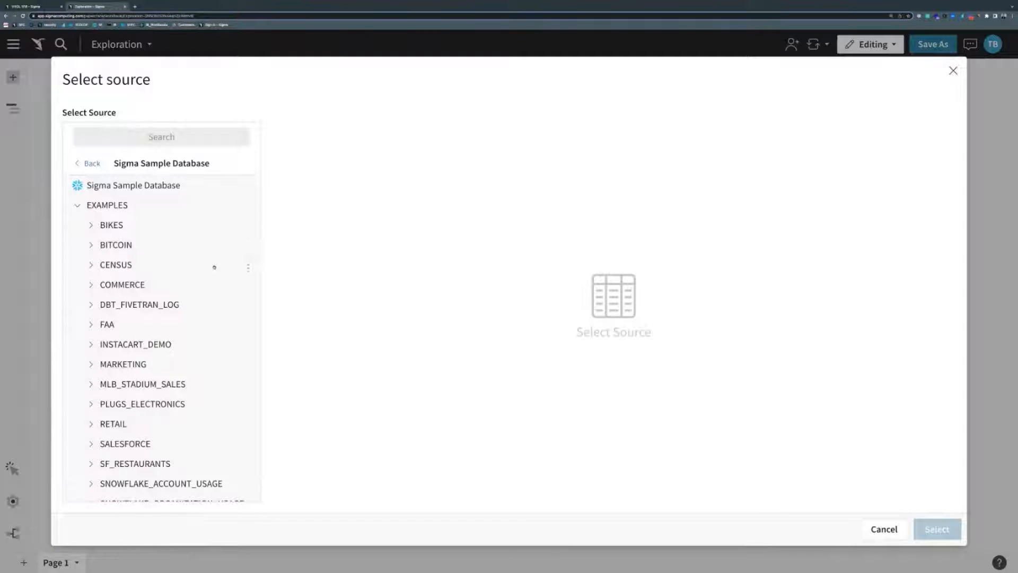
scroll(214, 267, "down", 2)
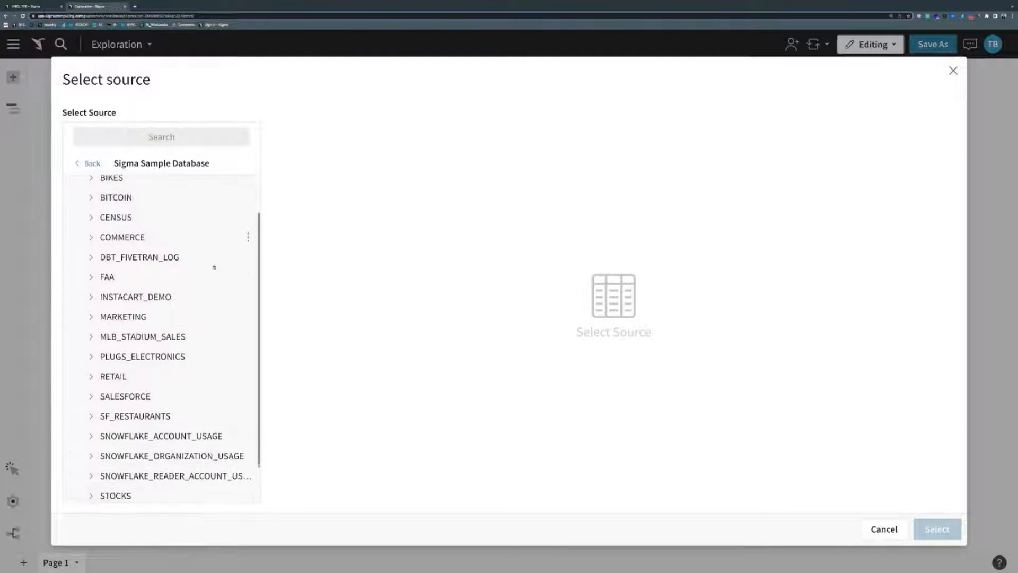
left_click(91, 356)
scroll(159, 339, "down", 1)
scroll(132, 370, "down", 1)
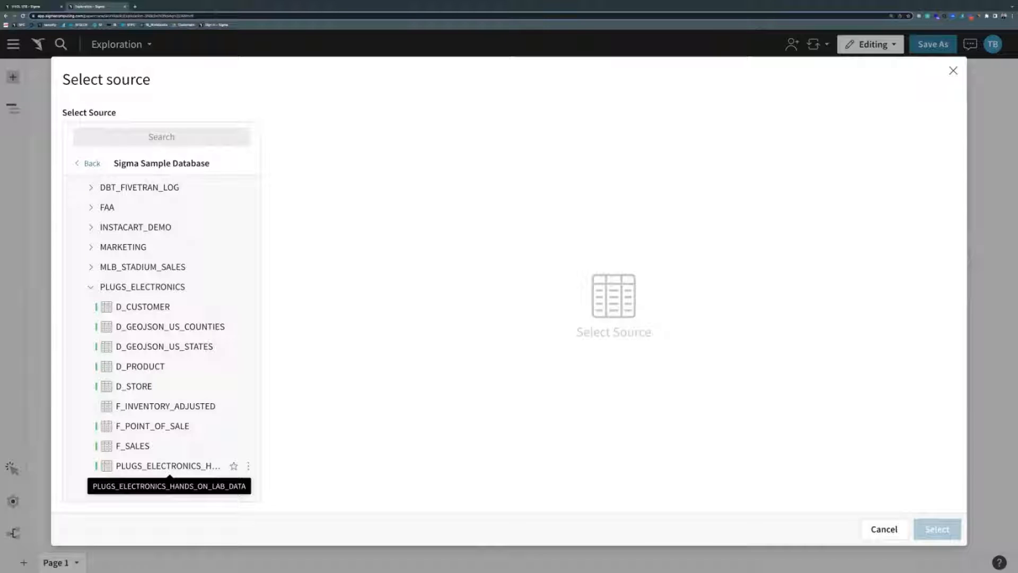
left_click(169, 465)
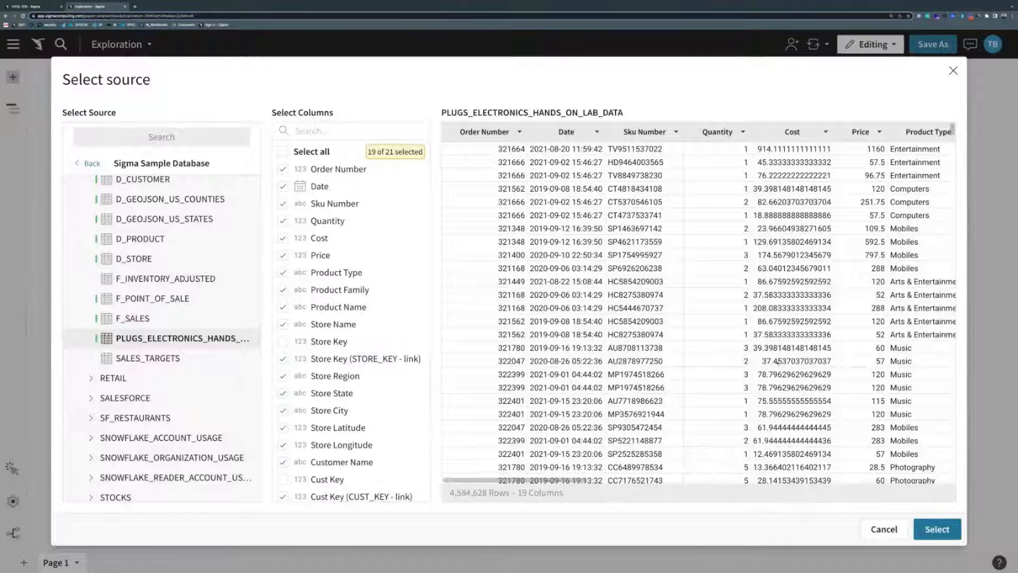
left_click(937, 529)
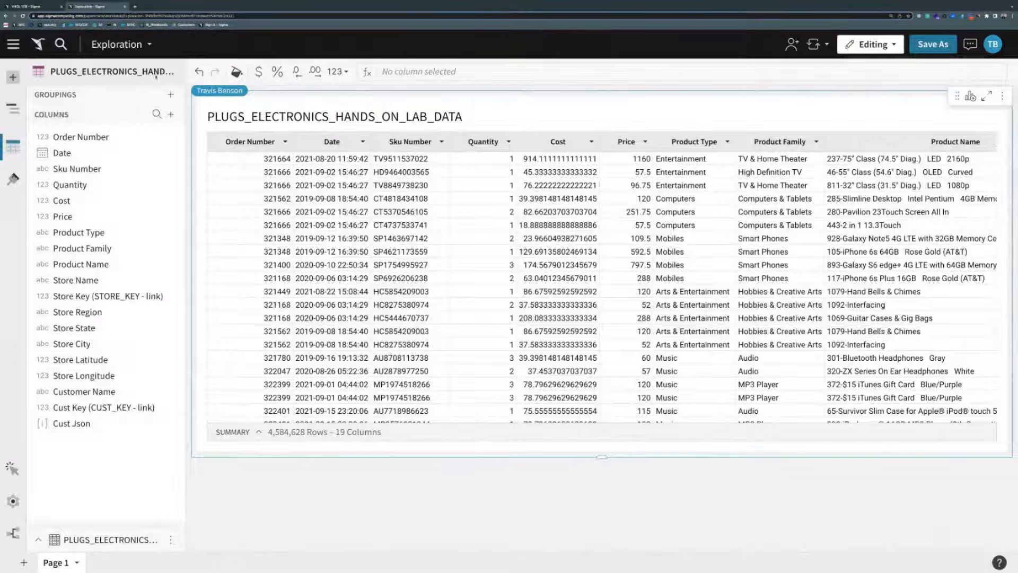
- Switch to the open VHOL 1/18 workbook
left_click(46, 8)
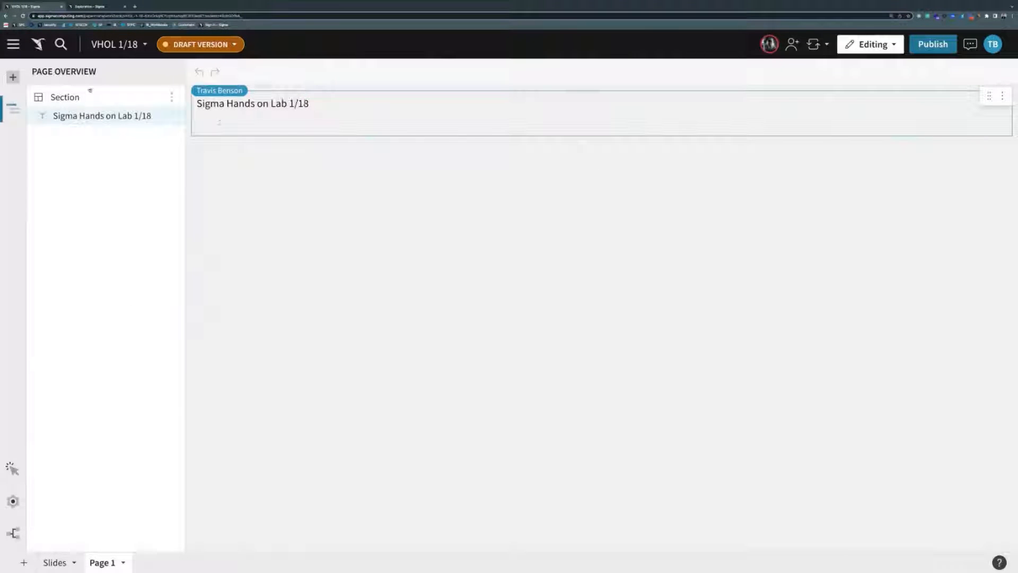
left_click(12, 79)
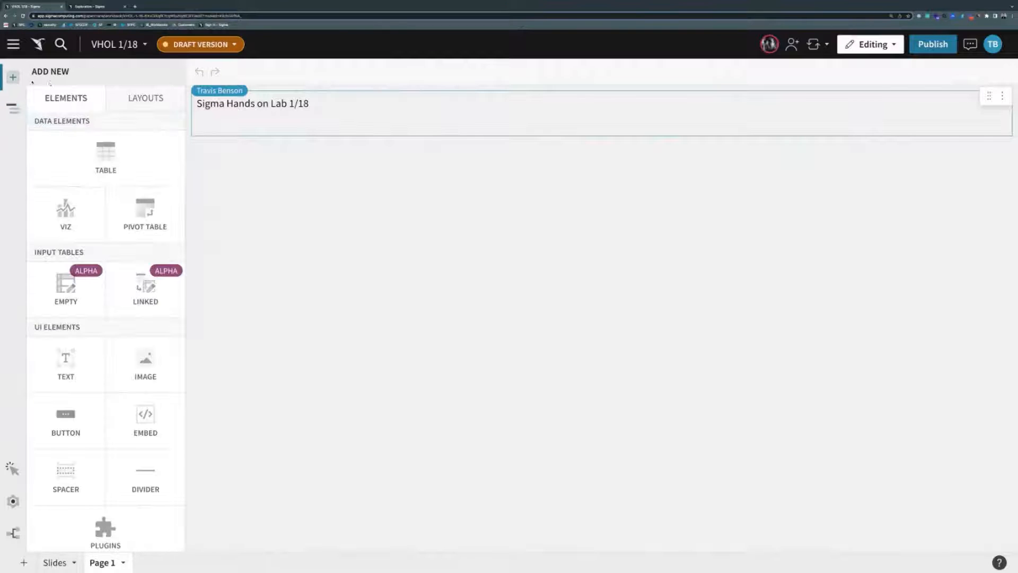
left_click(96, 147)
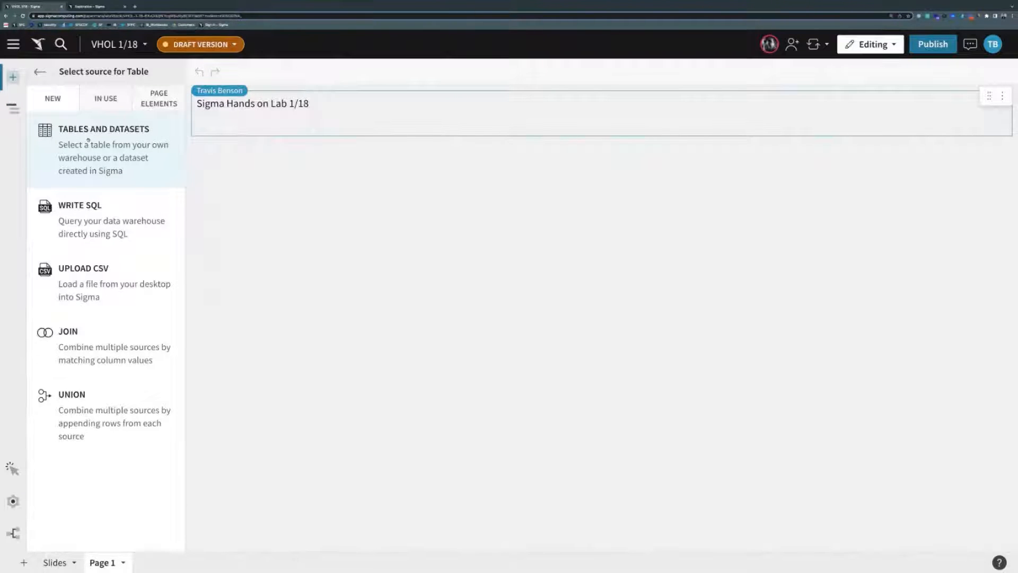
left_click(89, 140)
left_click(120, 205)
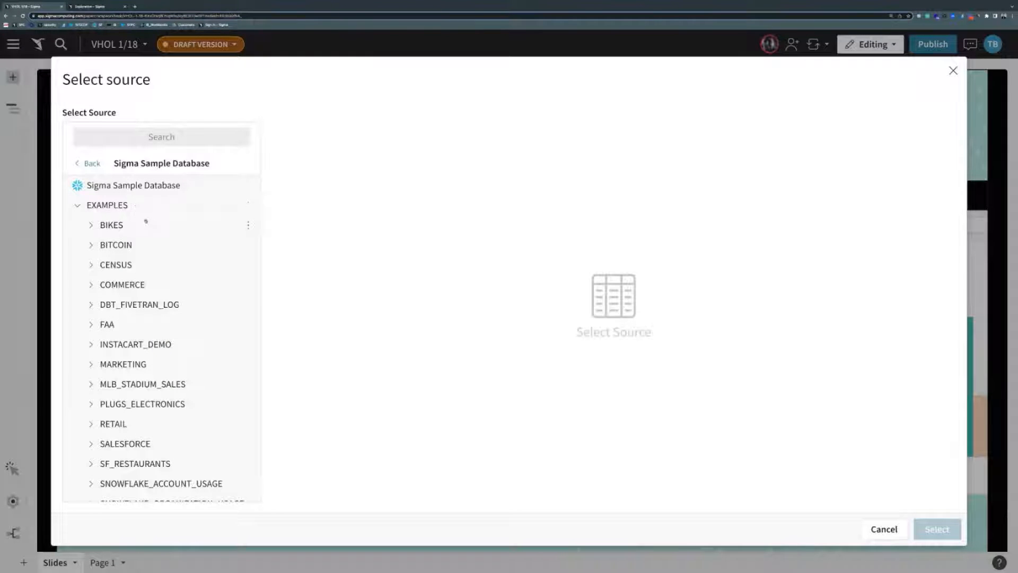
scroll(145, 221, "down", 1)
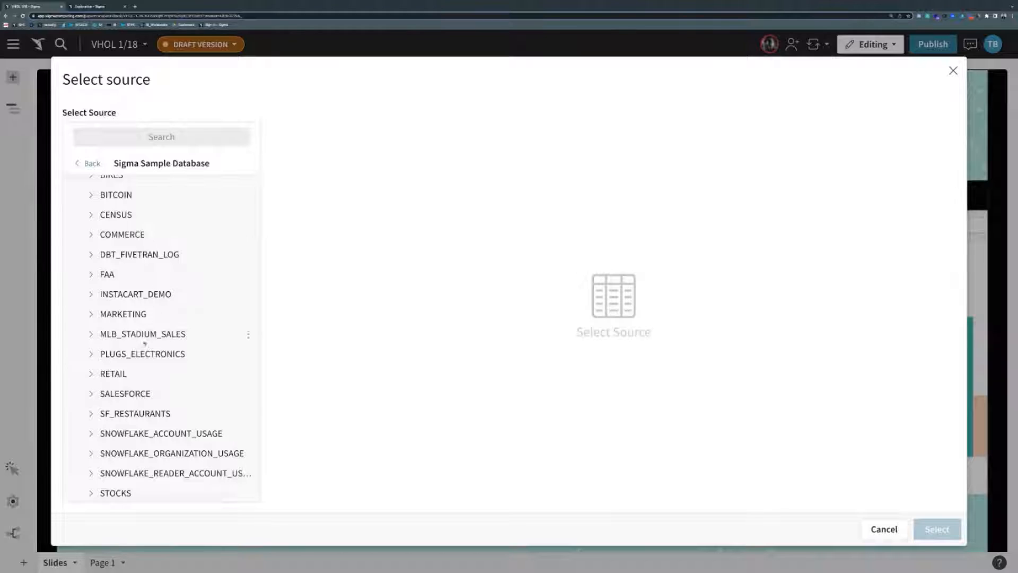
left_click(142, 358)
scroll(151, 363, "down", 4)
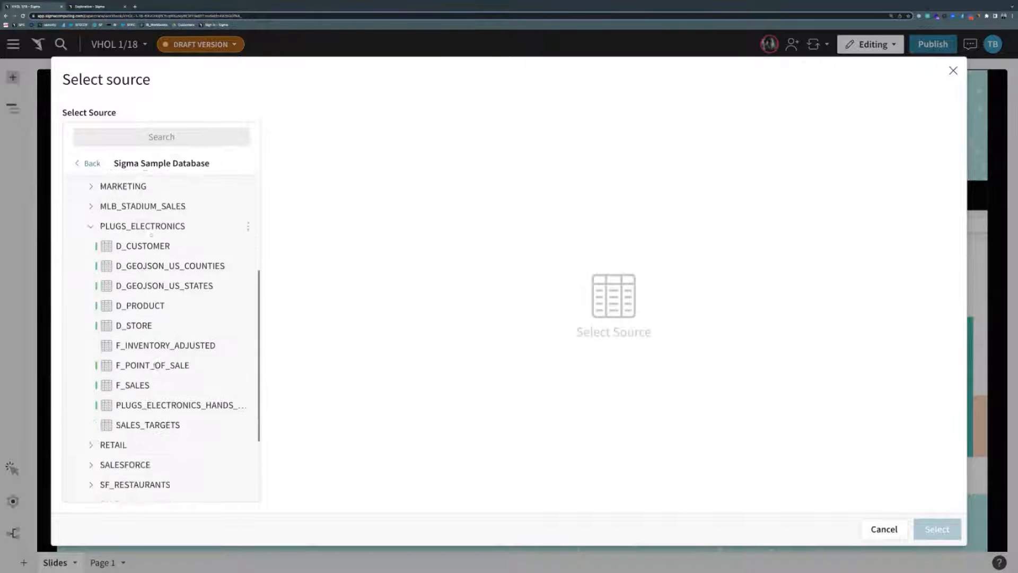
left_click(158, 336)
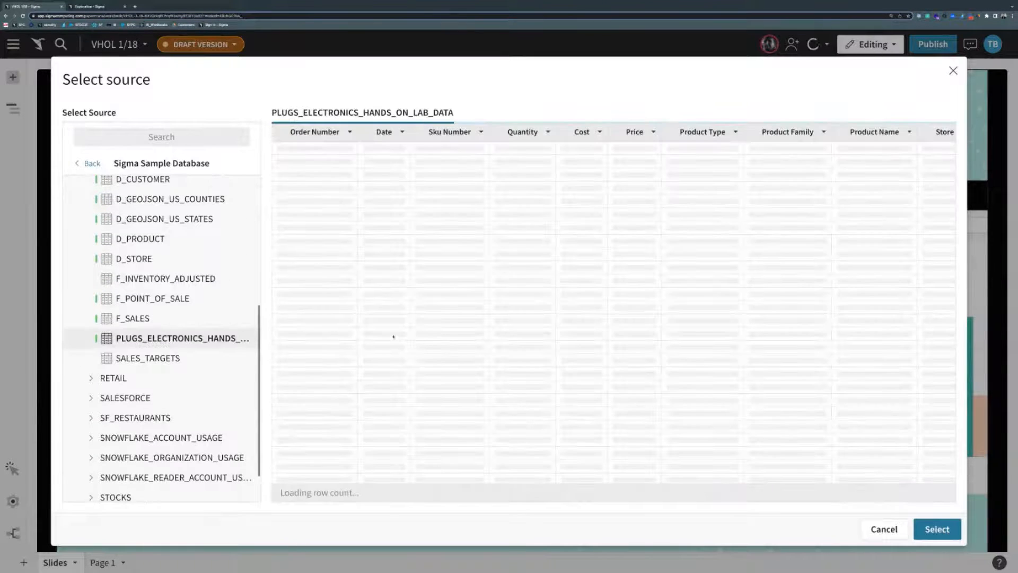
left_click(941, 526)
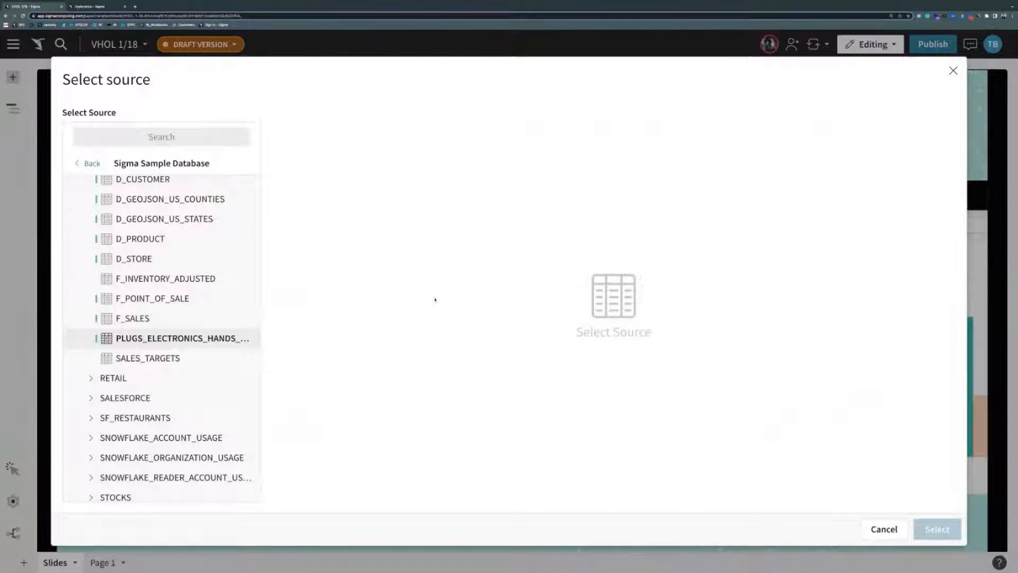
scroll(234, 260, "up", 5)
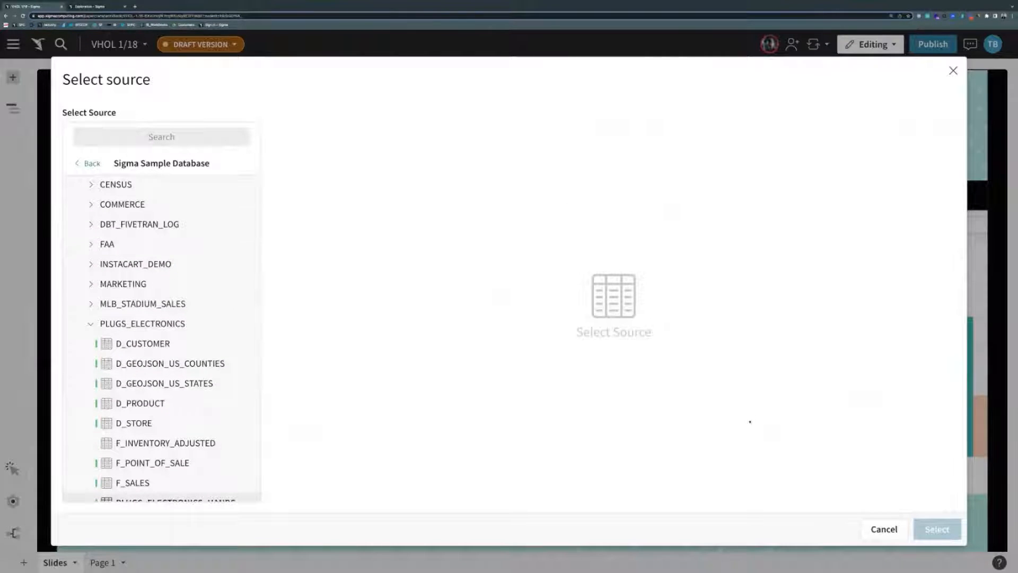
left_click(883, 528)
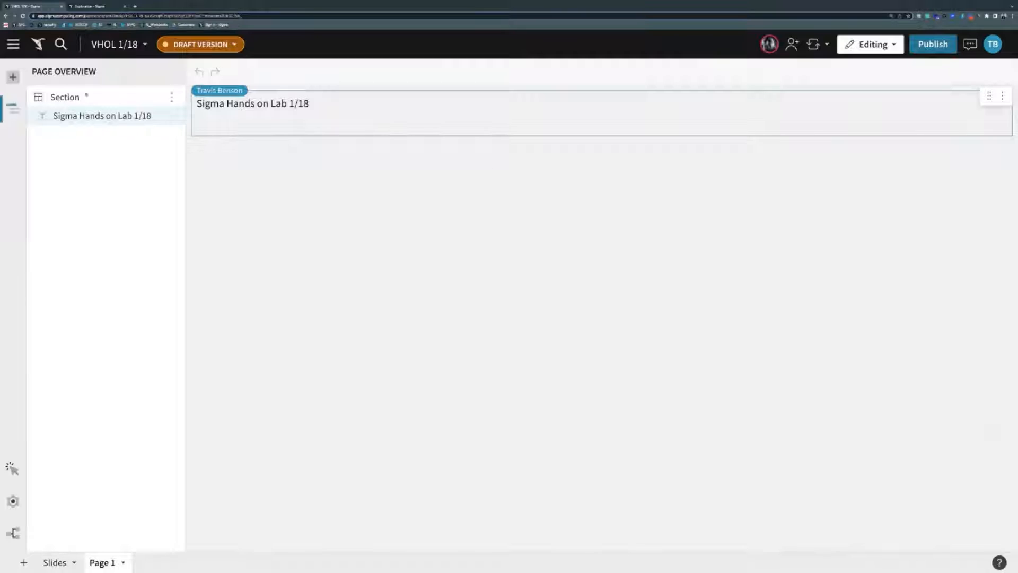
- Add a table to Page 1 of the VHOL 1/18 workbook, sourced from PLUGS_ELECTRONICS_HANDS_ON_LAB_DATA in the EXAMPLES PLUGS_ELECTRONICS schema
left_click(13, 77)
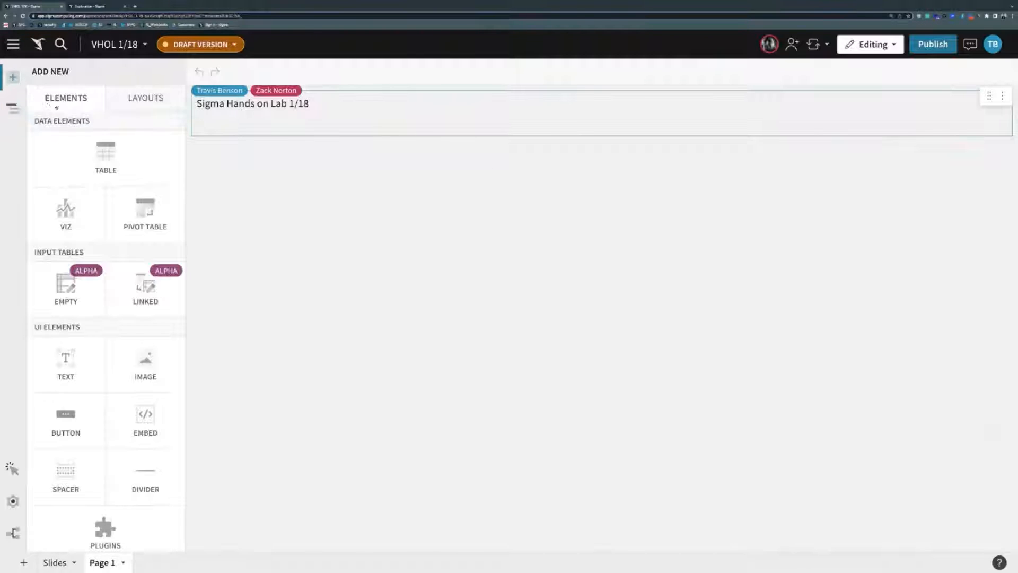
left_click(152, 153)
left_click(151, 152)
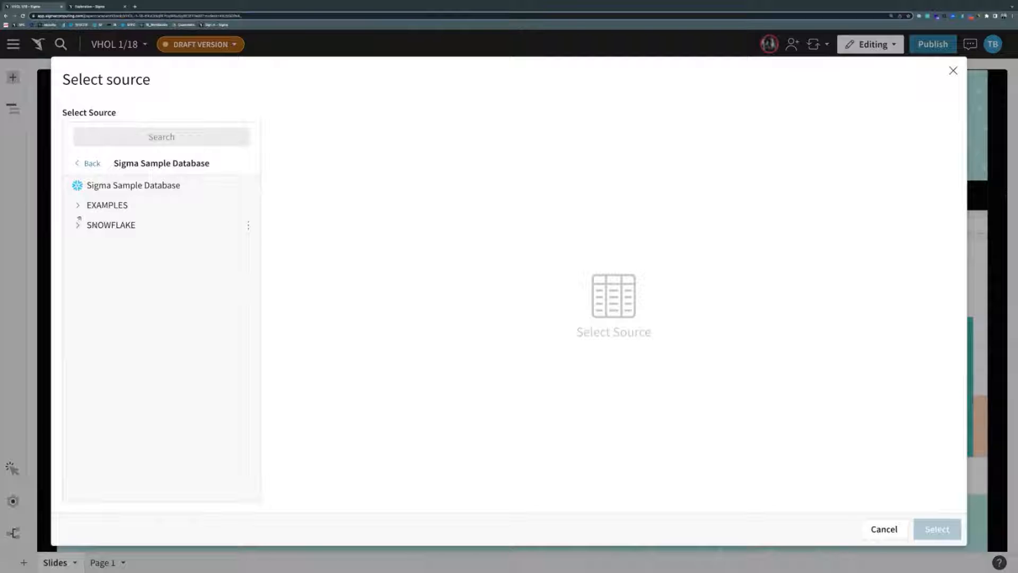
left_click(78, 206)
scroll(139, 297, "down", 1)
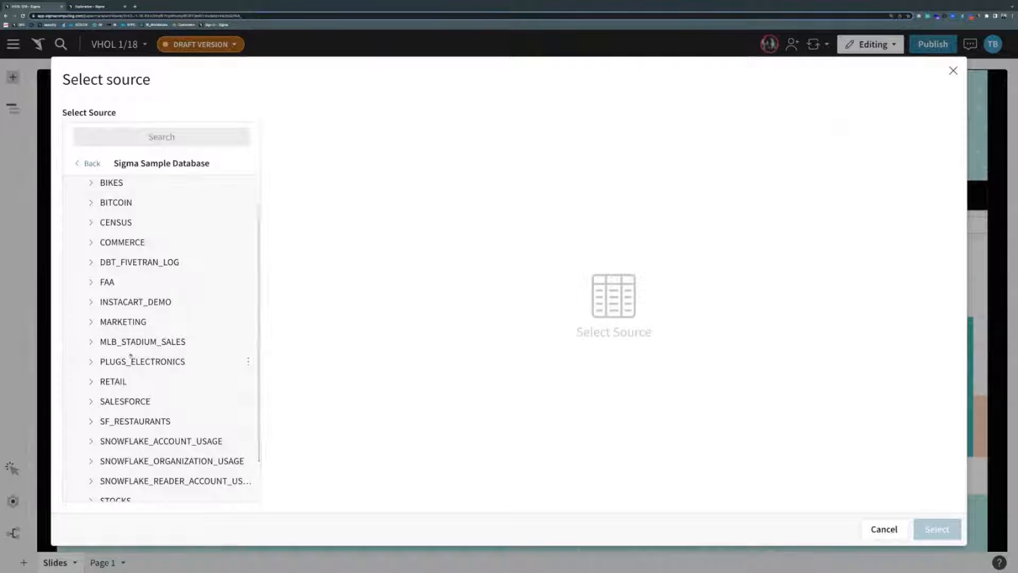
left_click(132, 361)
scroll(148, 403, "down", 4)
scroll(148, 403, "down", 1)
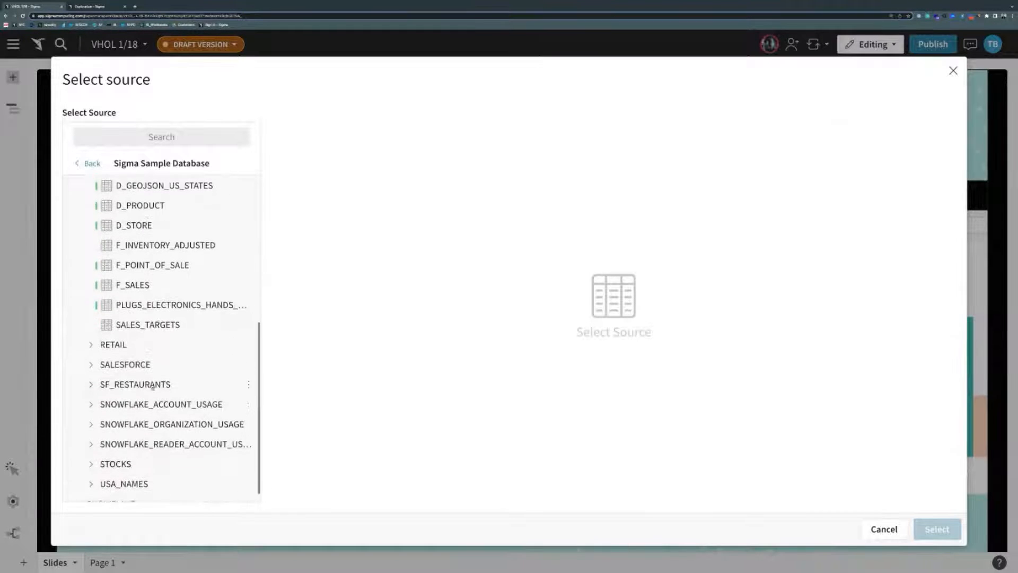
left_click(162, 310)
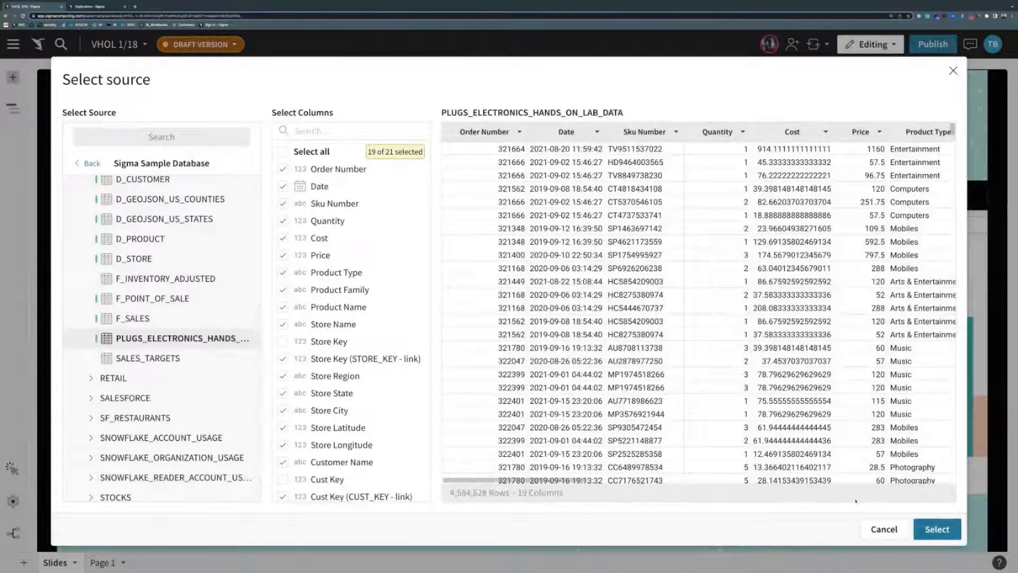
left_click(937, 528)
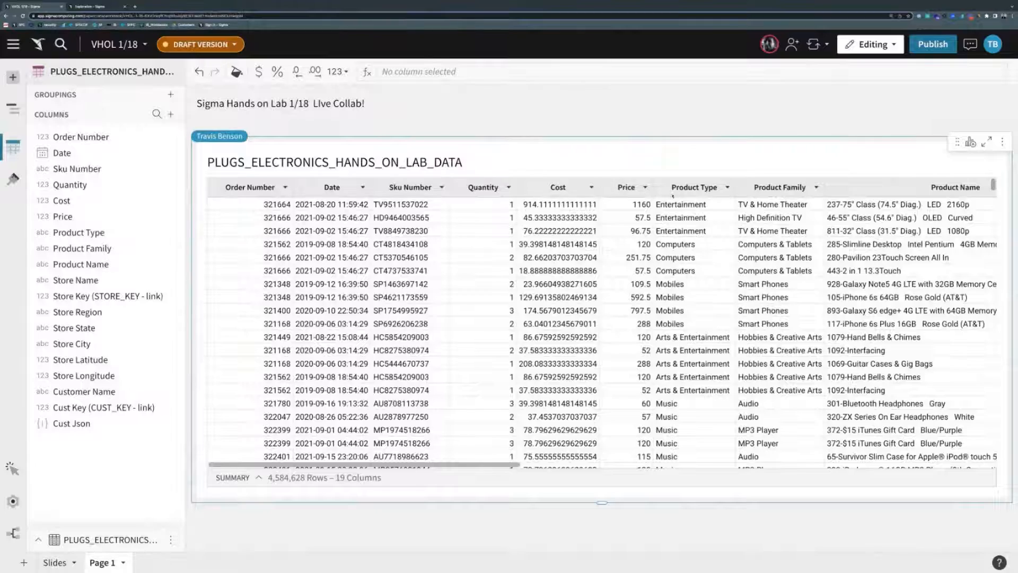
- Format the table's Cost and Price columns as currency
scroll(672, 197, "right", 10)
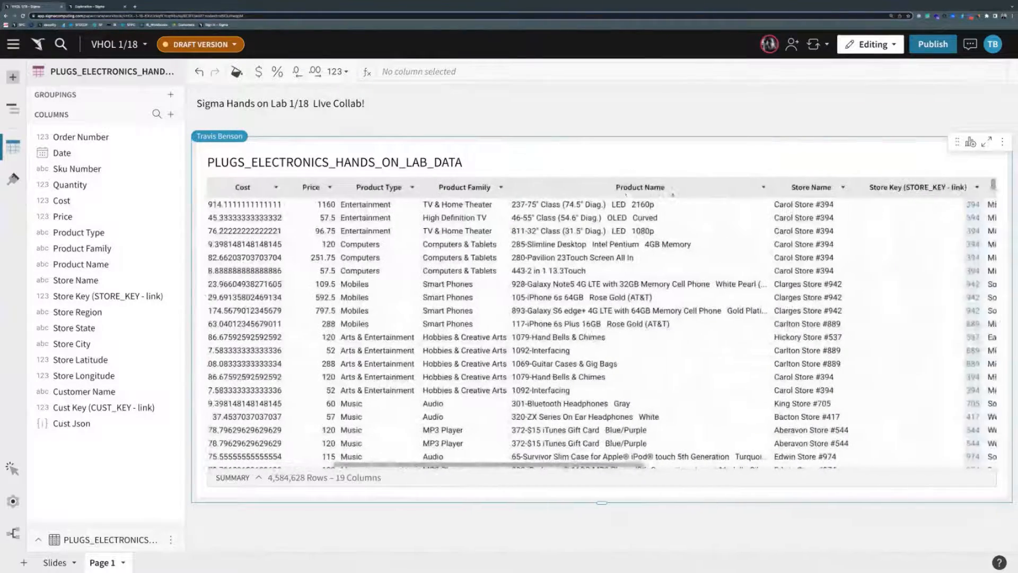
scroll(672, 195, "right", 3)
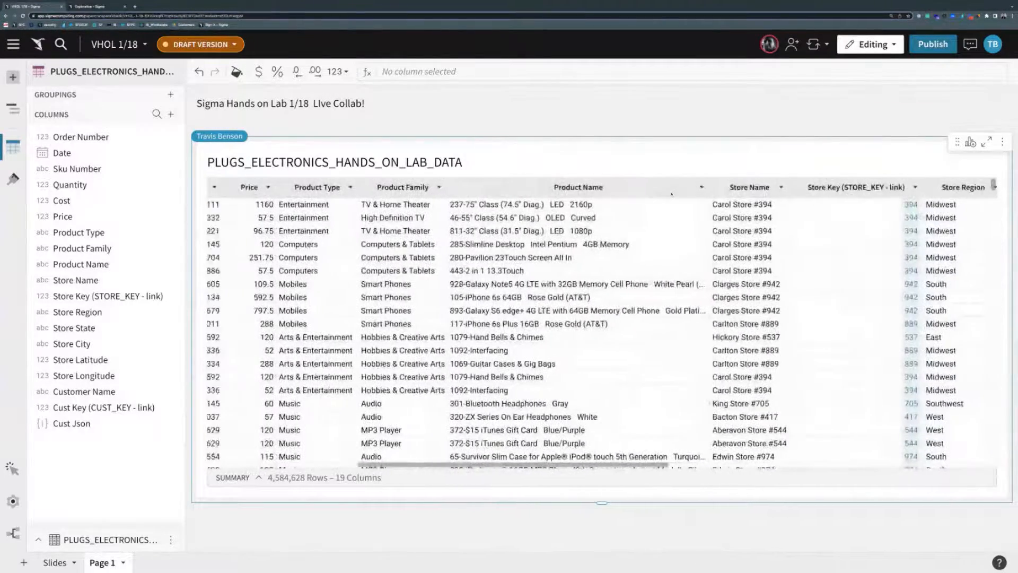
scroll(671, 195, "left", 13)
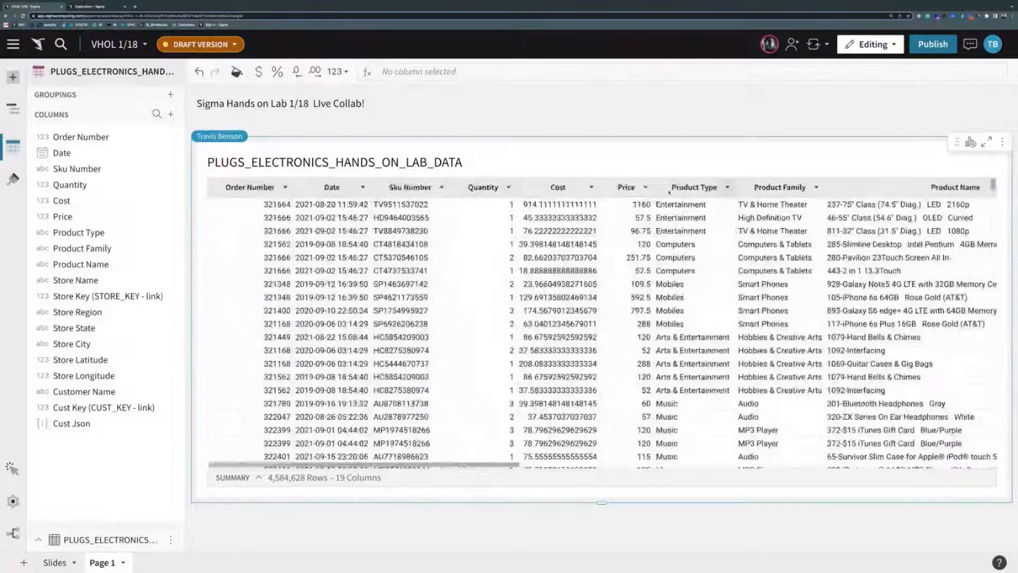
left_click(587, 188)
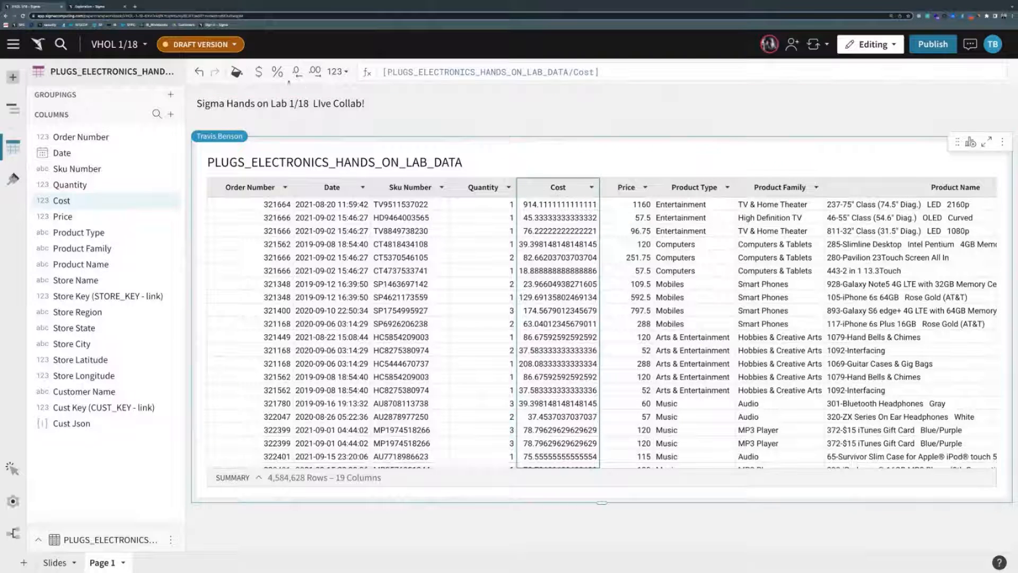
left_click(258, 72)
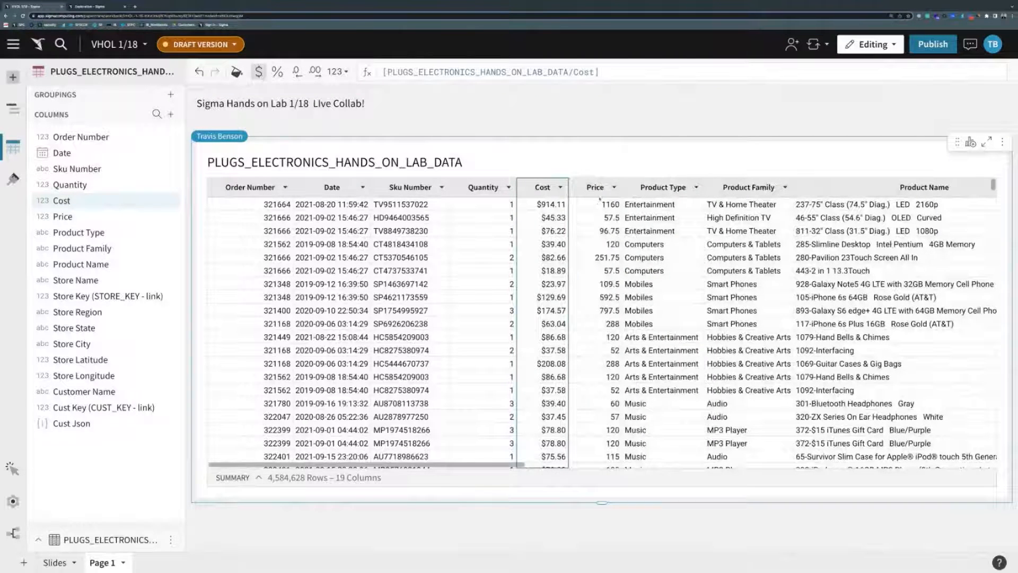
left_click(593, 188)
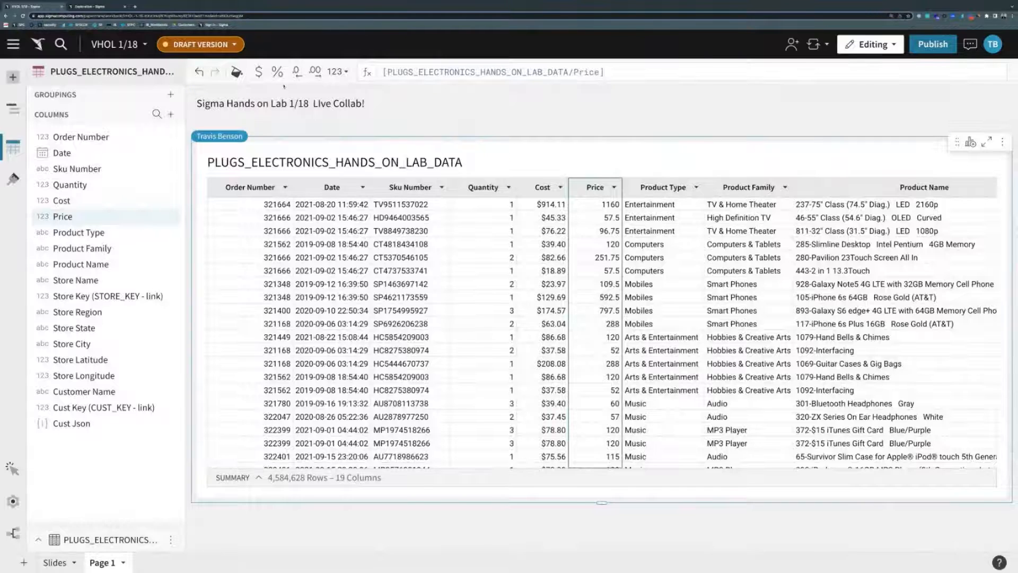
left_click(258, 71)
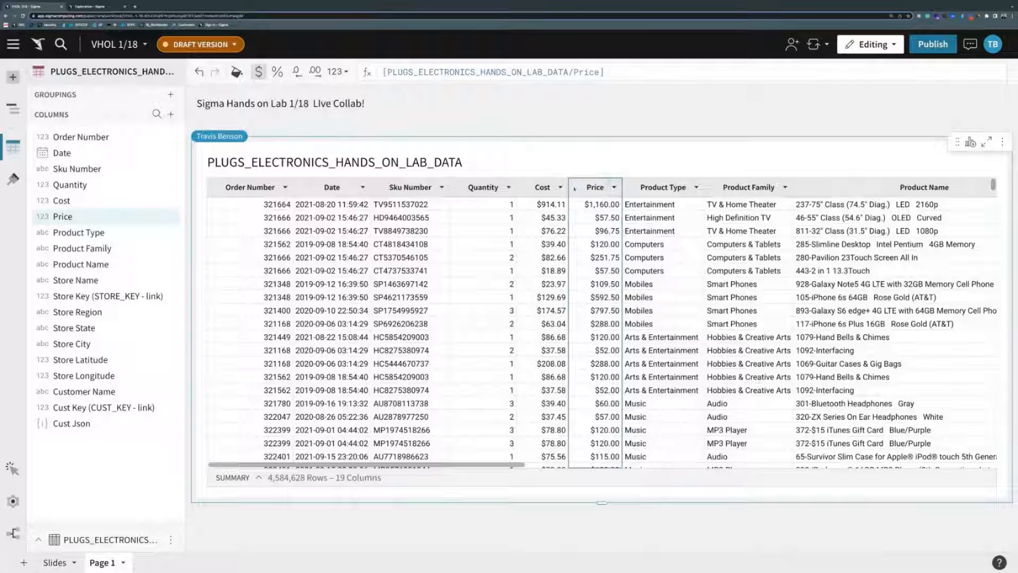
- Add a calculated column after Price with the formula [Quantity] * [Cost]
left_click(614, 187)
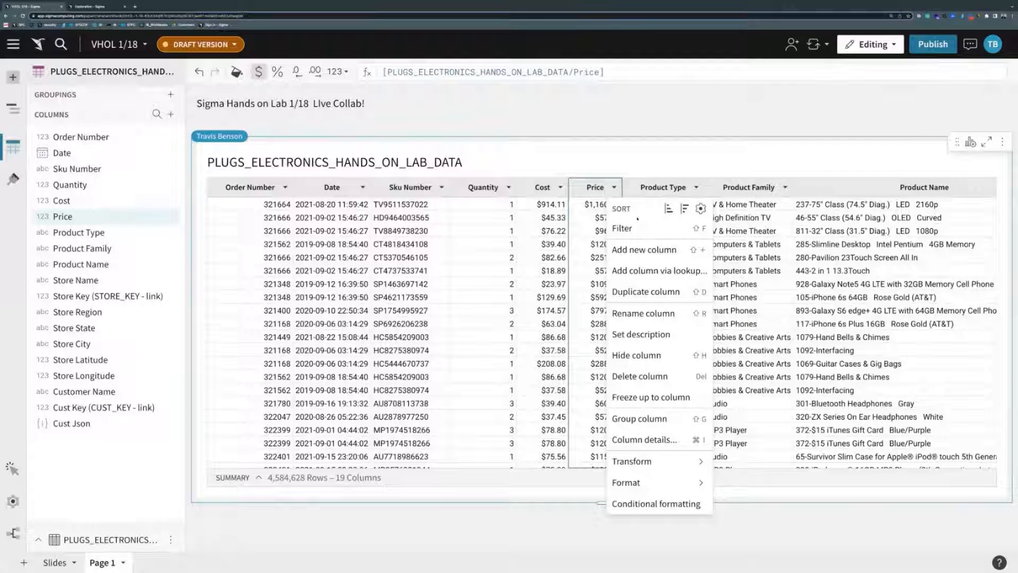
left_click(649, 250)
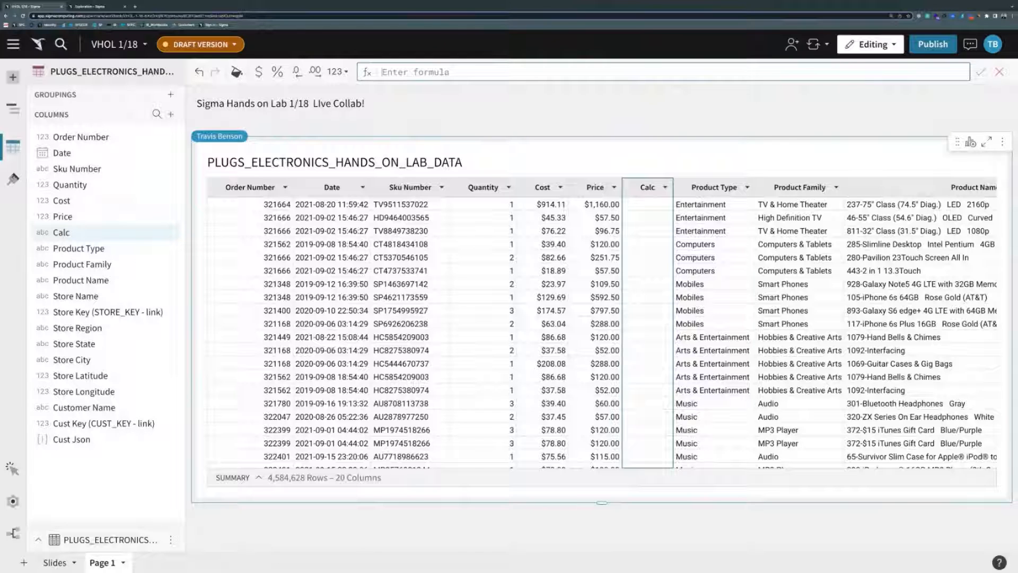
type("qu")
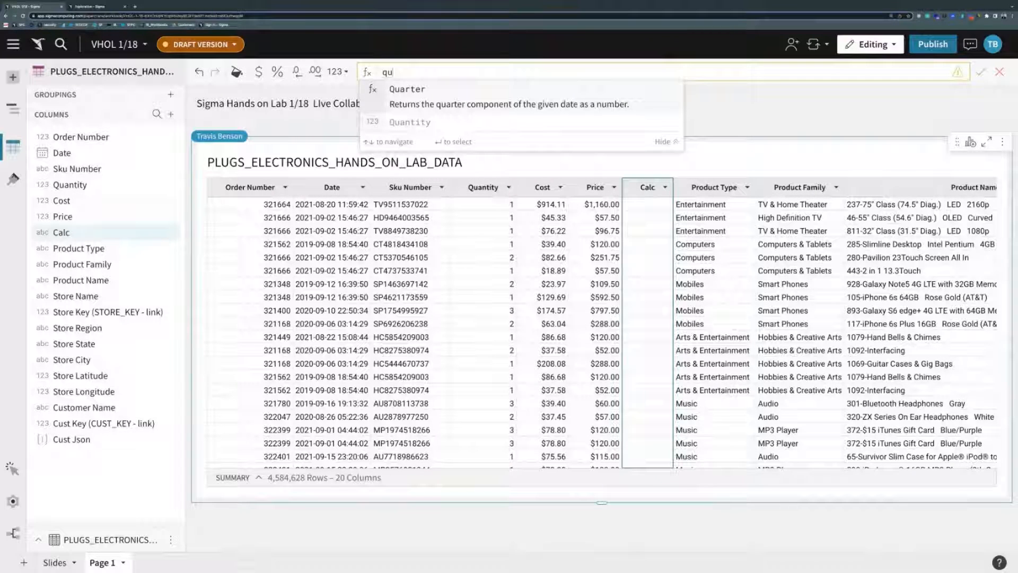
key("Down")
key("Return")
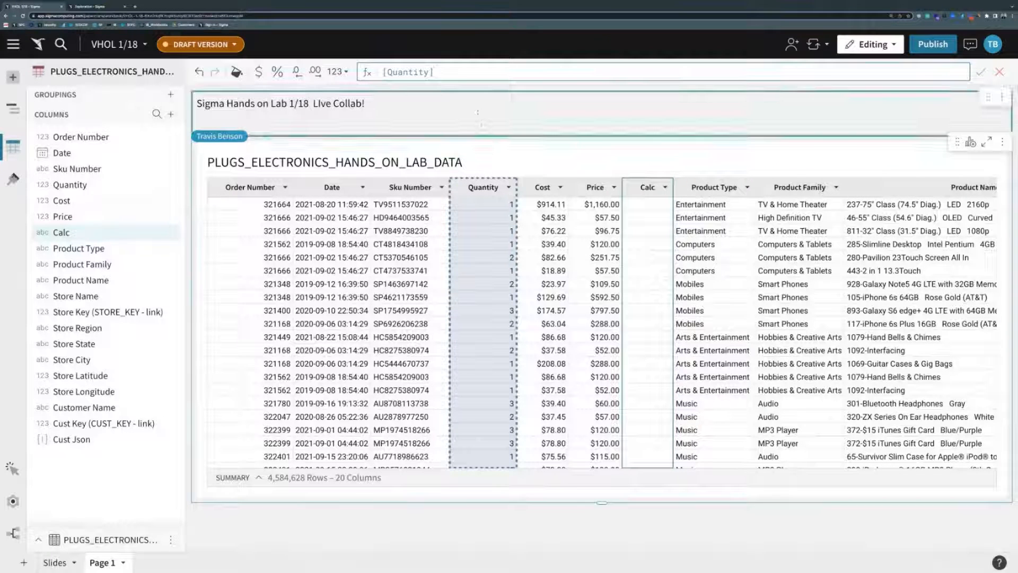
type("*")
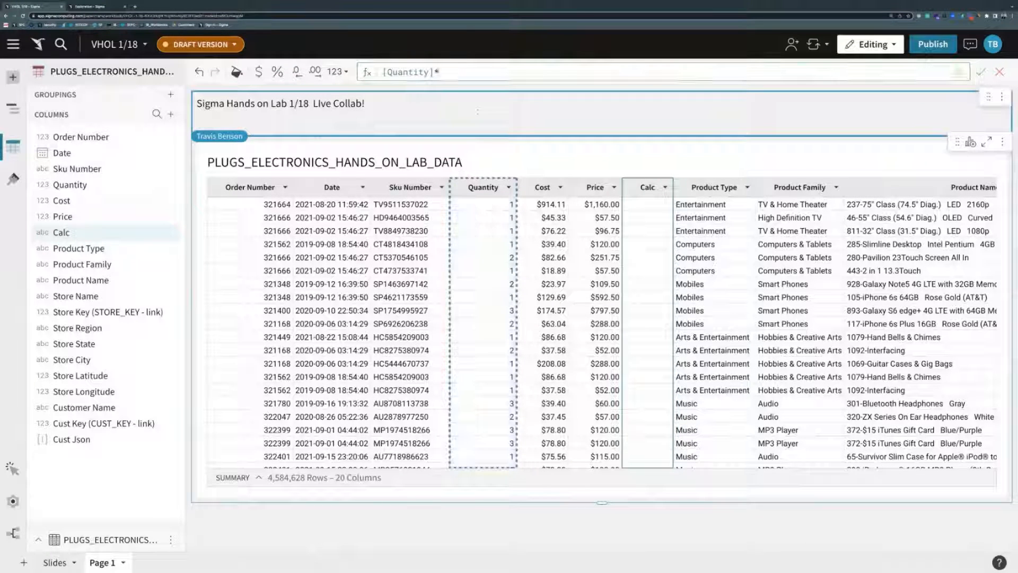
left_click(542, 187)
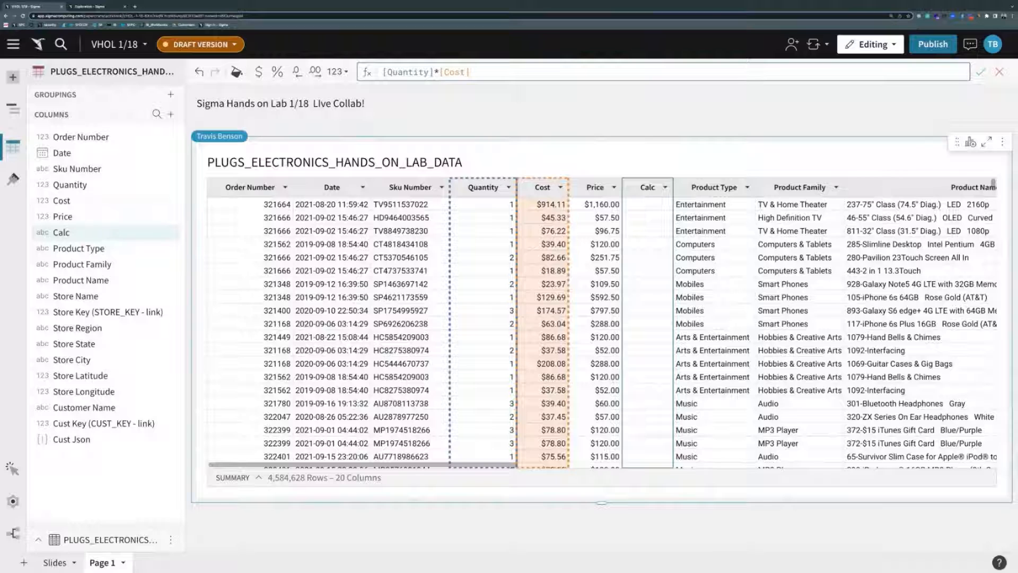
key("Return")
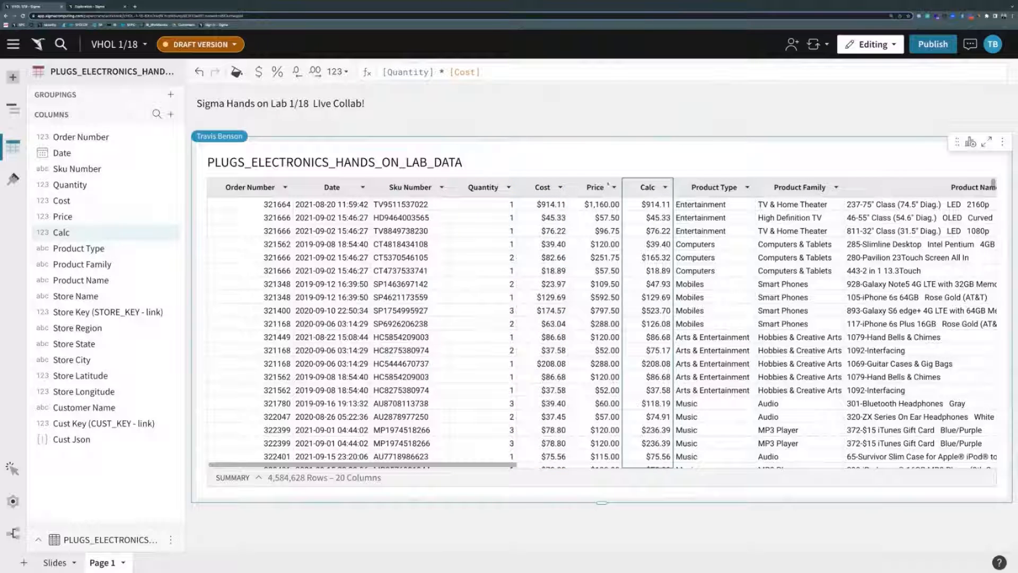
- Rename the calculated column after Price as COGS
double_click(645, 187)
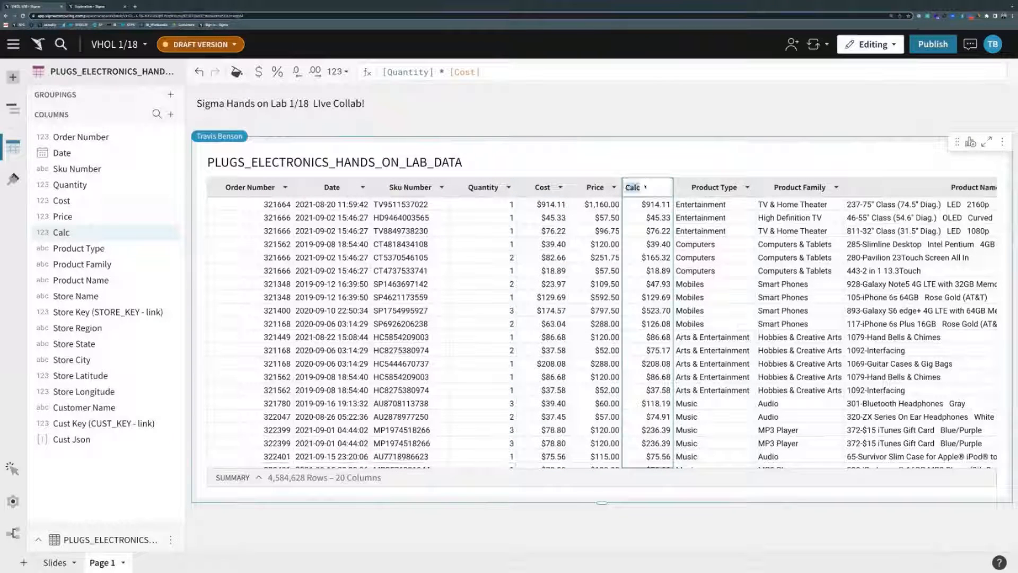
type("COGS")
key("Return")
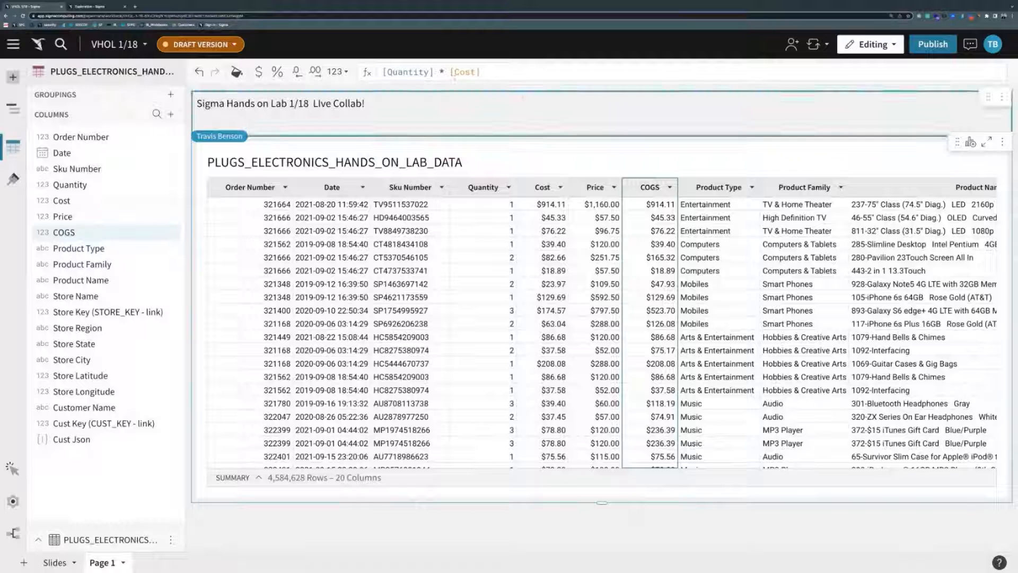
- Add a calculated column after COGS with the formula [Quantity] * [Price]
left_click(670, 187)
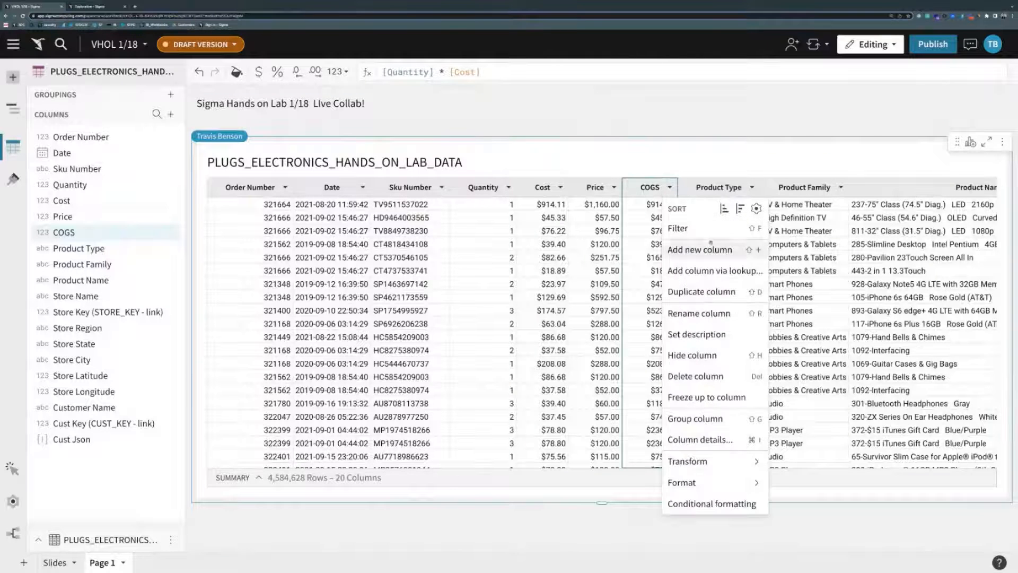
left_click(714, 249)
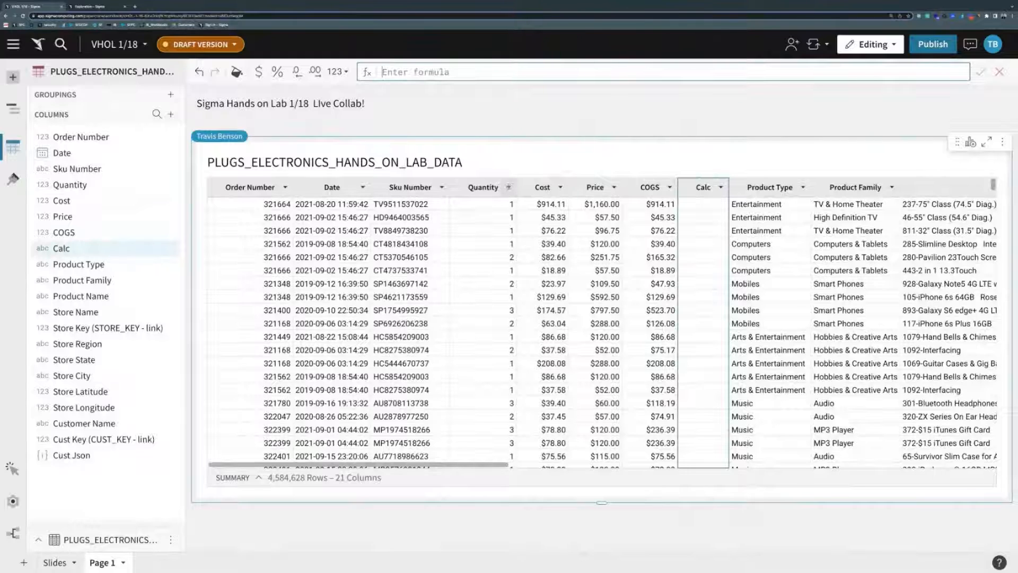
left_click(483, 187)
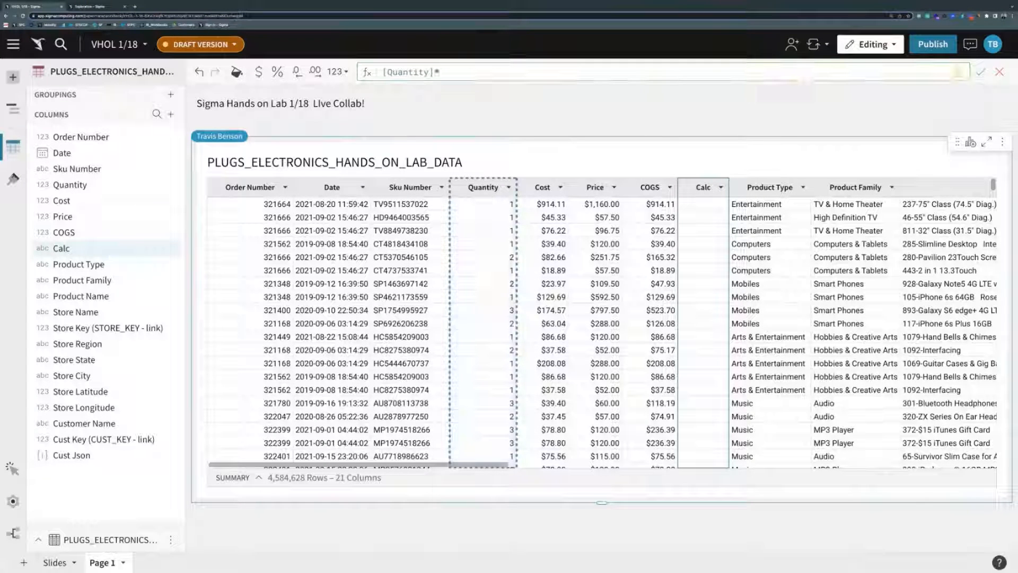
type("*")
left_click(595, 187)
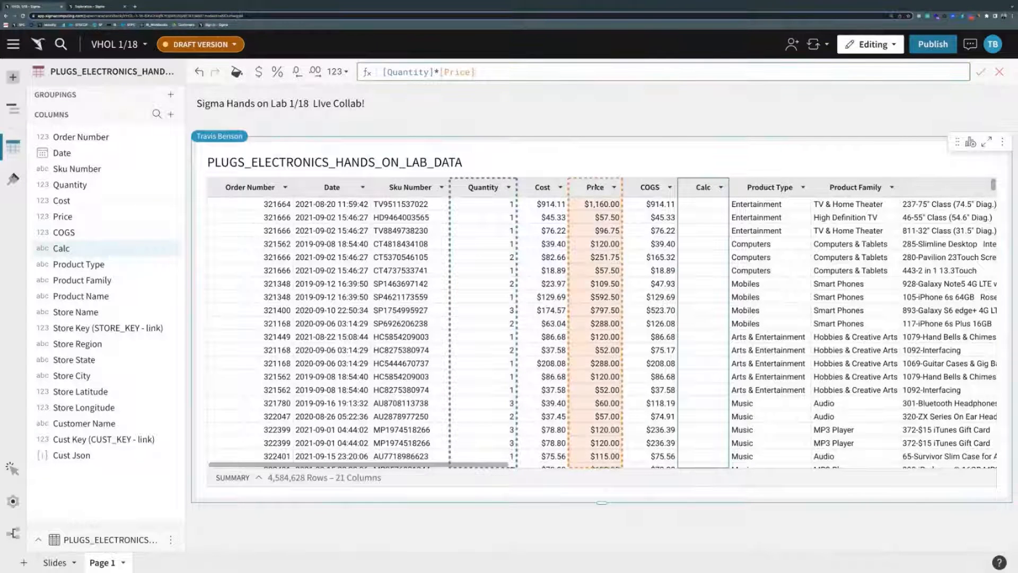
key("Return")
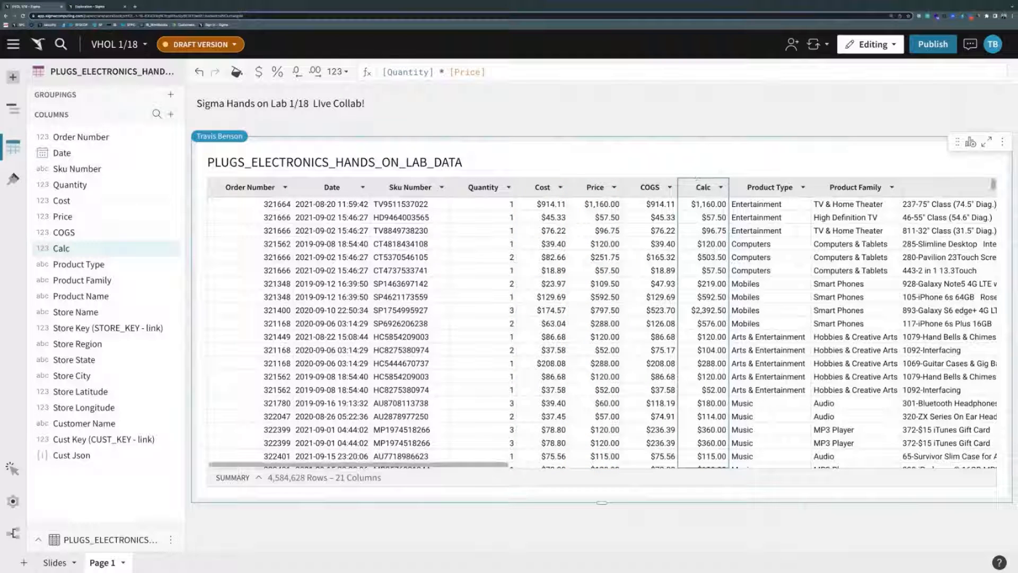
- Rename the calculated column after COGS as Rev
double_click(703, 188)
type("Rev")
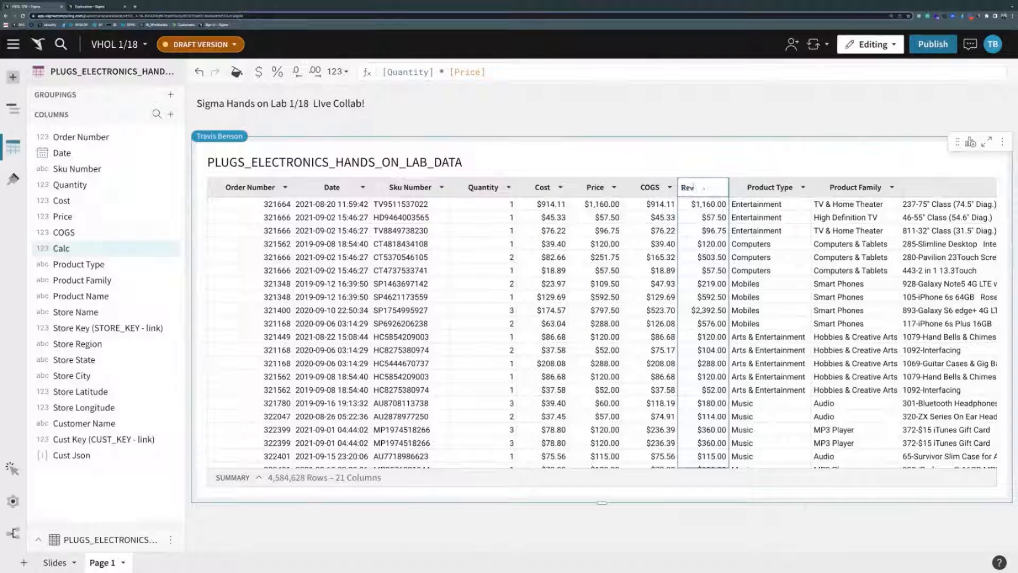
key("Return")
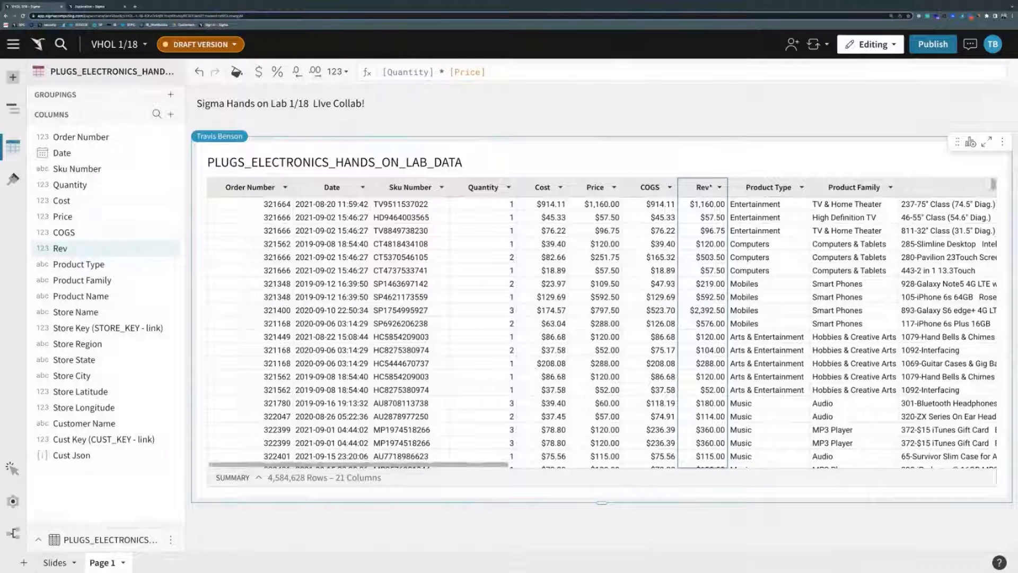
- Add a calculated column after Rev with the formula [Rev] - [COGS]
left_click(720, 187)
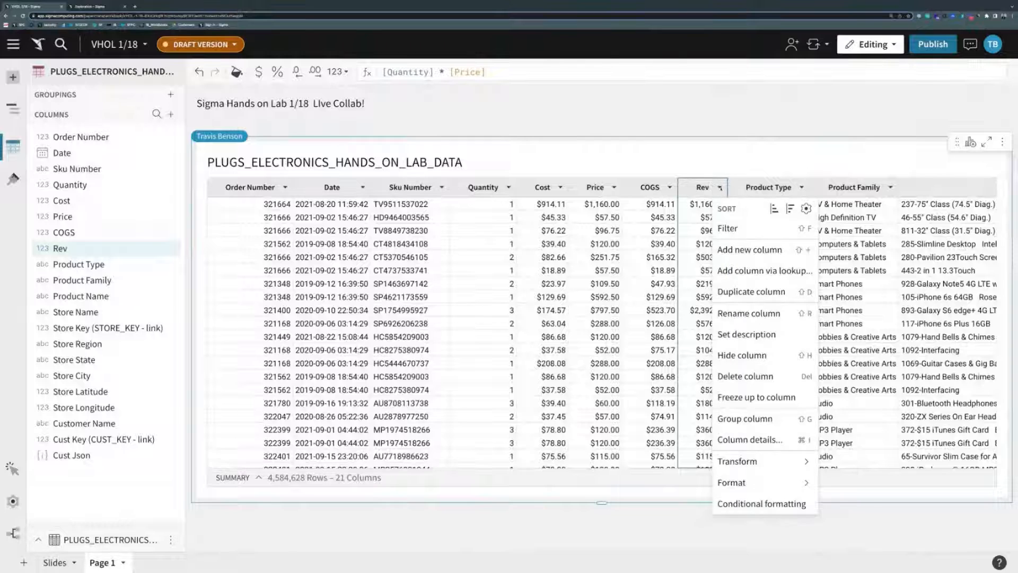
left_click(751, 249)
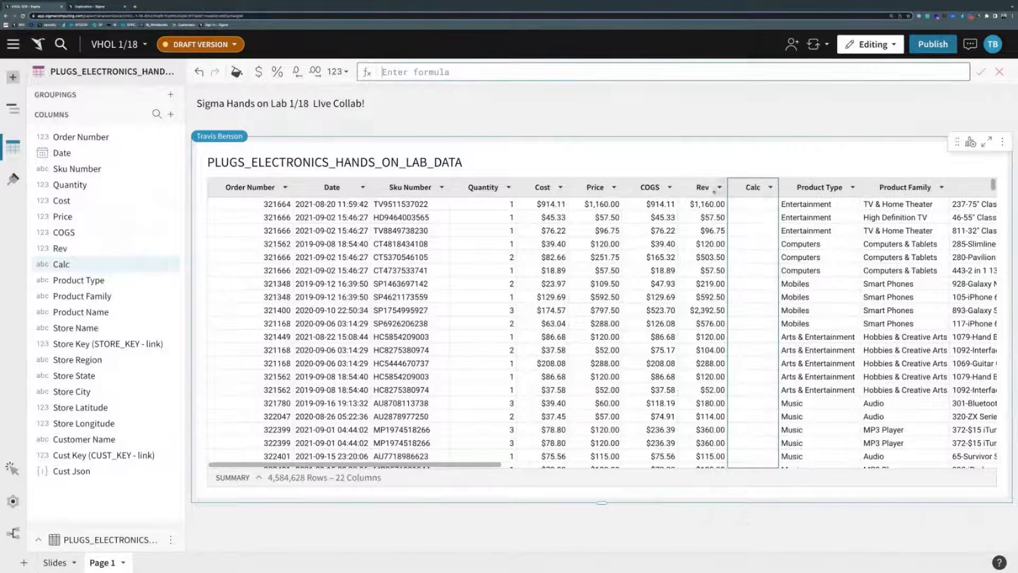
left_click(693, 190)
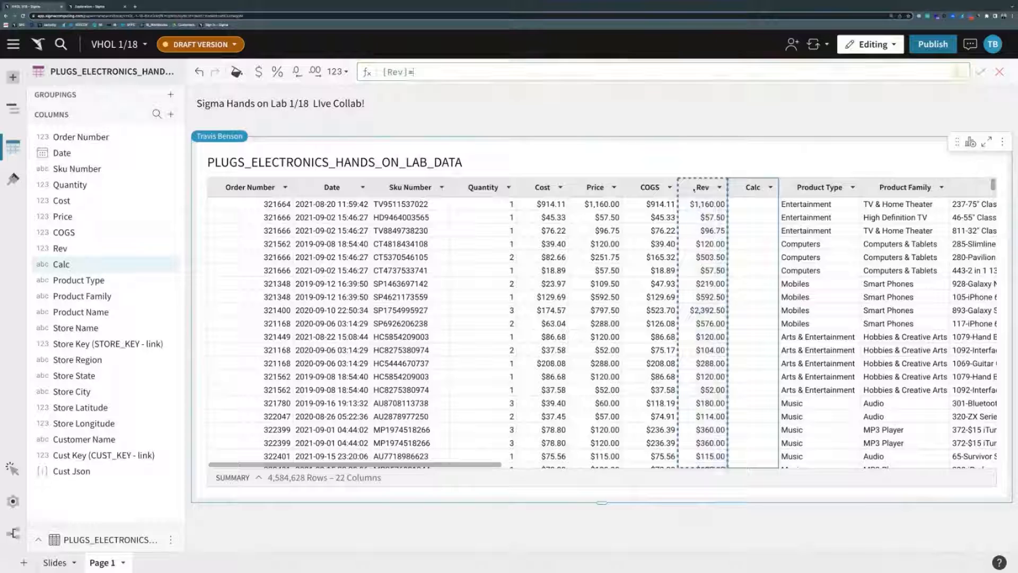
type("-")
left_click(645, 192)
key("Return")
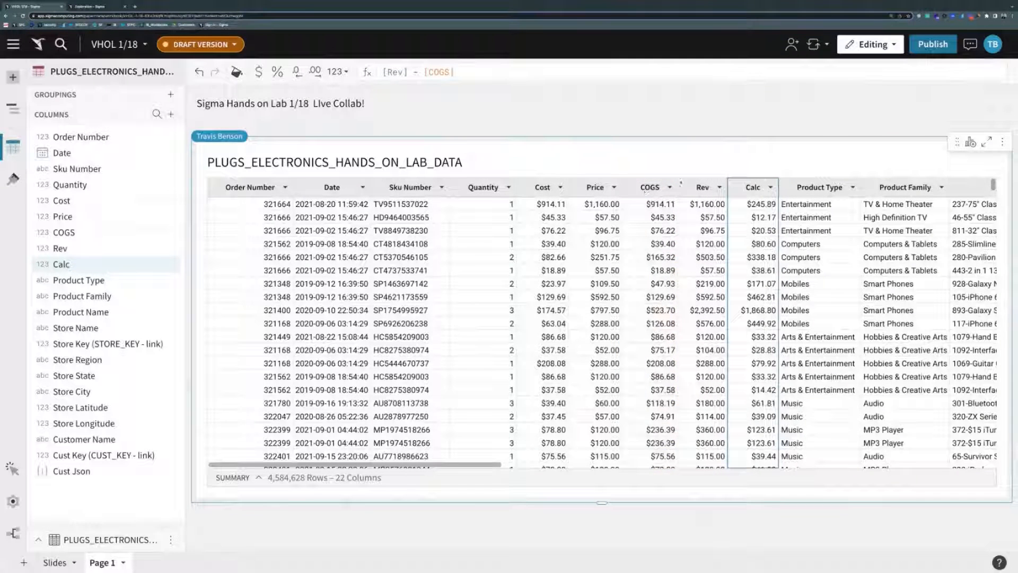
- Rename the calculated column after Rev as Profit
double_click(758, 188)
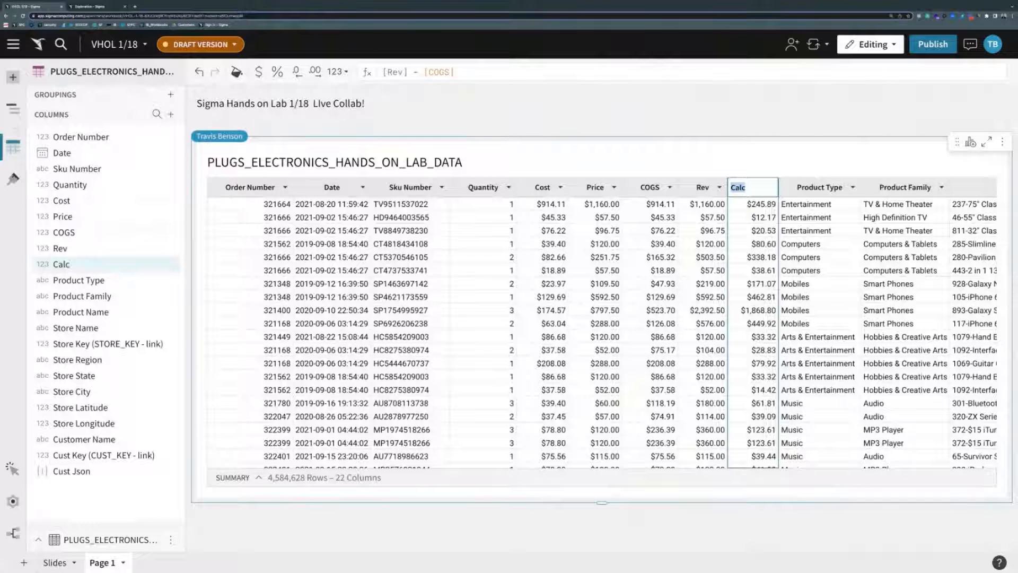
type("Profit")
key("BackSpace")
key("BackSpace")
key("BackSpace")
type("fit")
key("Return")
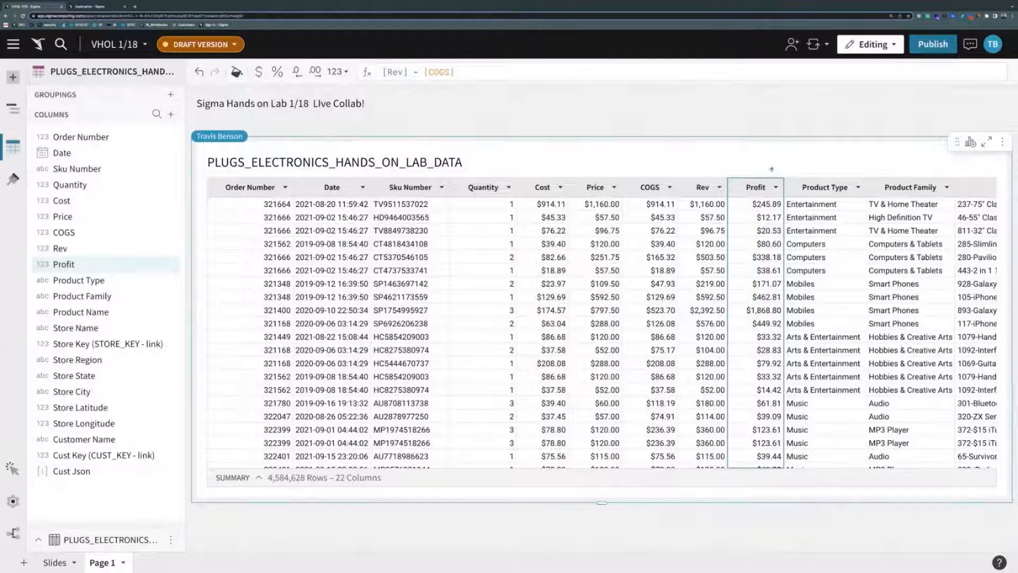
- Add a calculated column after Profit with the formula [Profit] / [Rev]
left_click(776, 188)
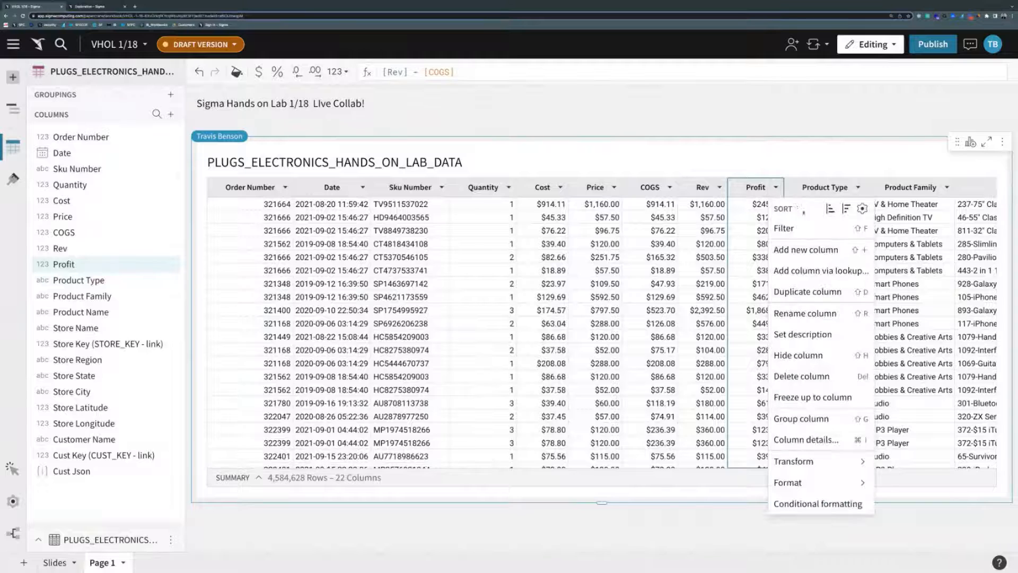
left_click(806, 249)
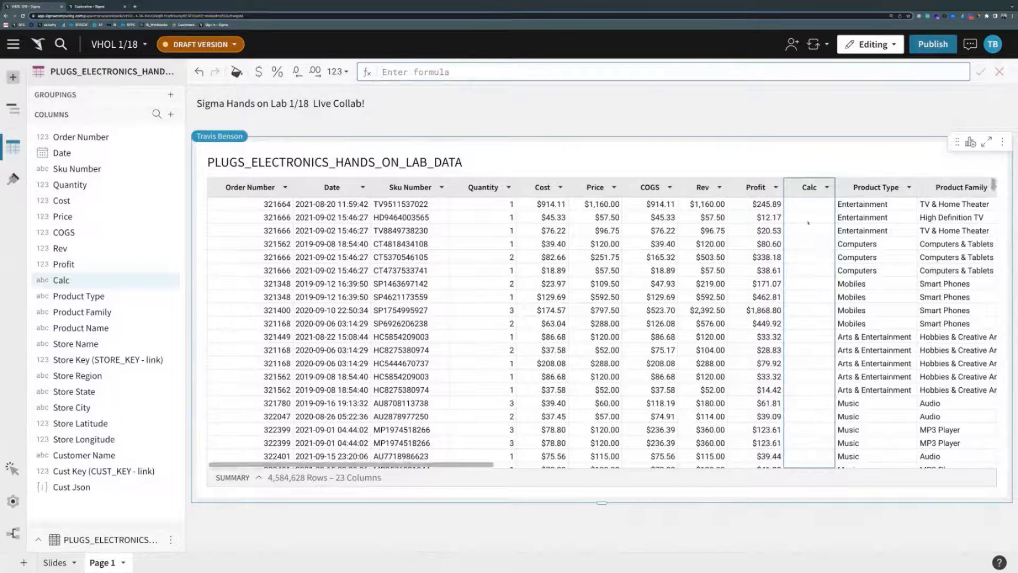
left_click(759, 189)
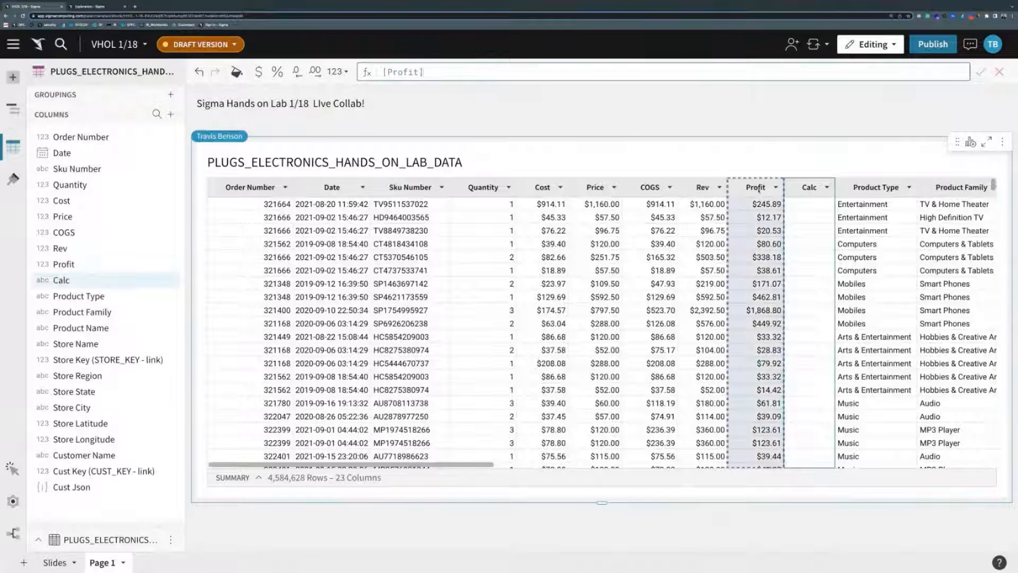
type("/")
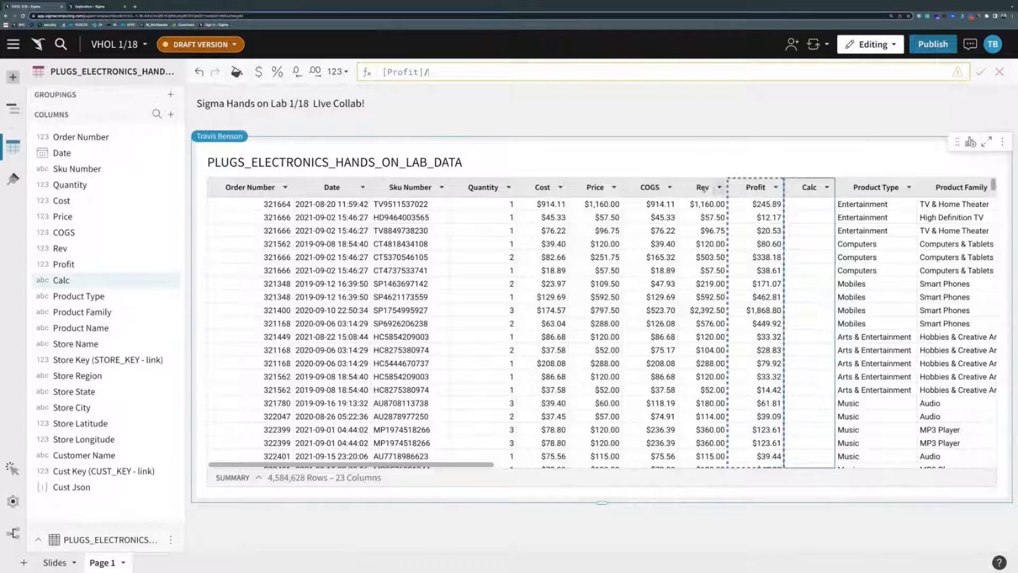
left_click(703, 188)
key("Return")
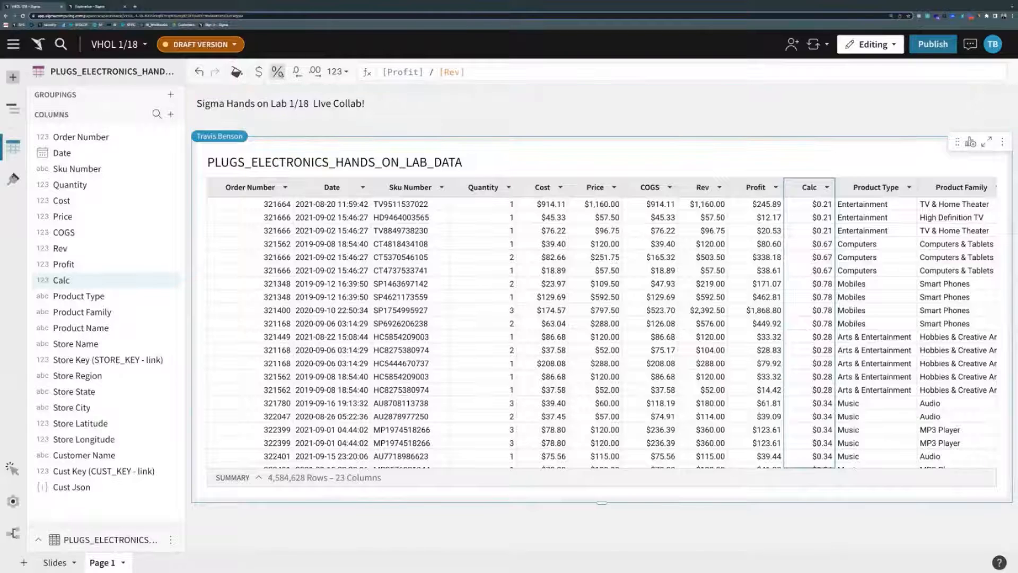
- Format the calculated column after Profit as a percentage and rename it Margin
left_click(277, 72)
double_click(807, 187)
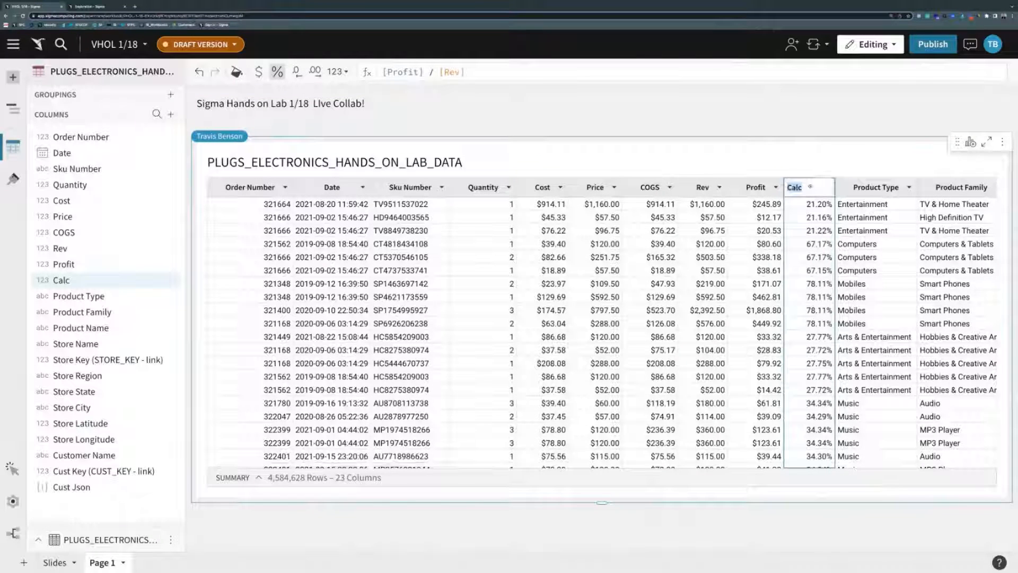
type("Margin")
key("Return")
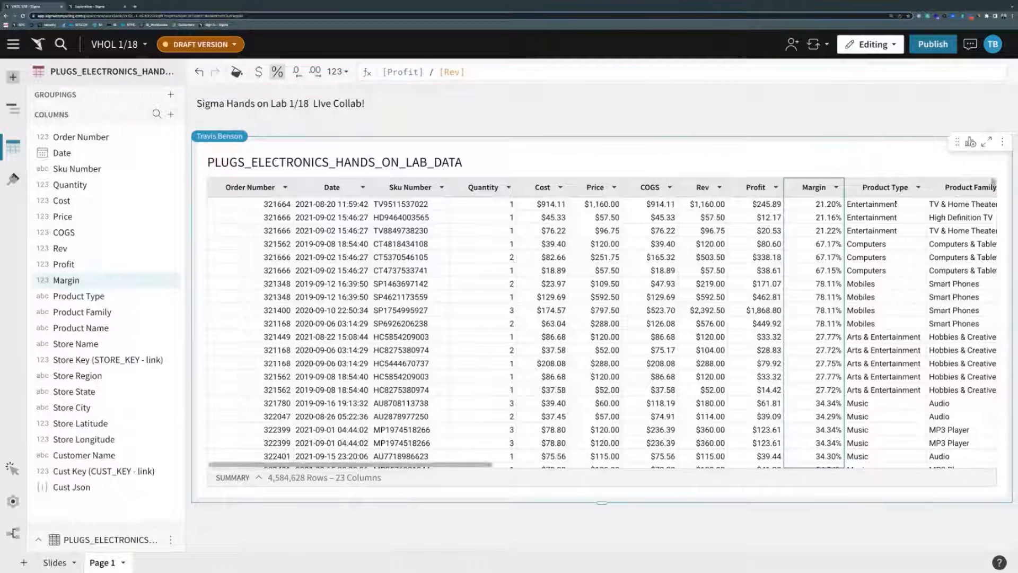
- Create a child visualization from the PLUGS_ELECTRONICS_HANDS_ON_LAB_DATA table on Page 1
scroll(895, 202, "right", 1)
scroll(896, 202, "right", 2)
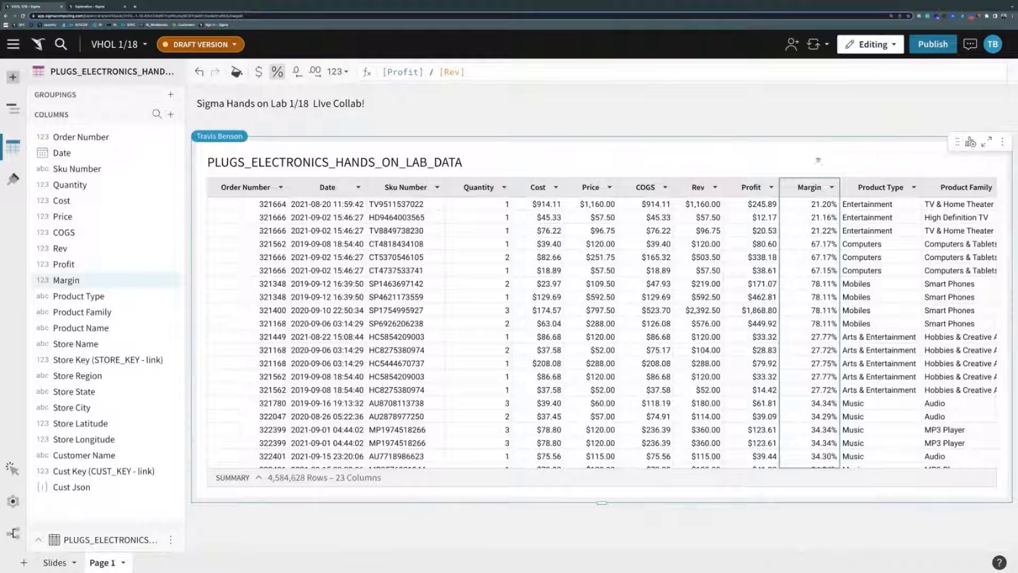
left_click(970, 142)
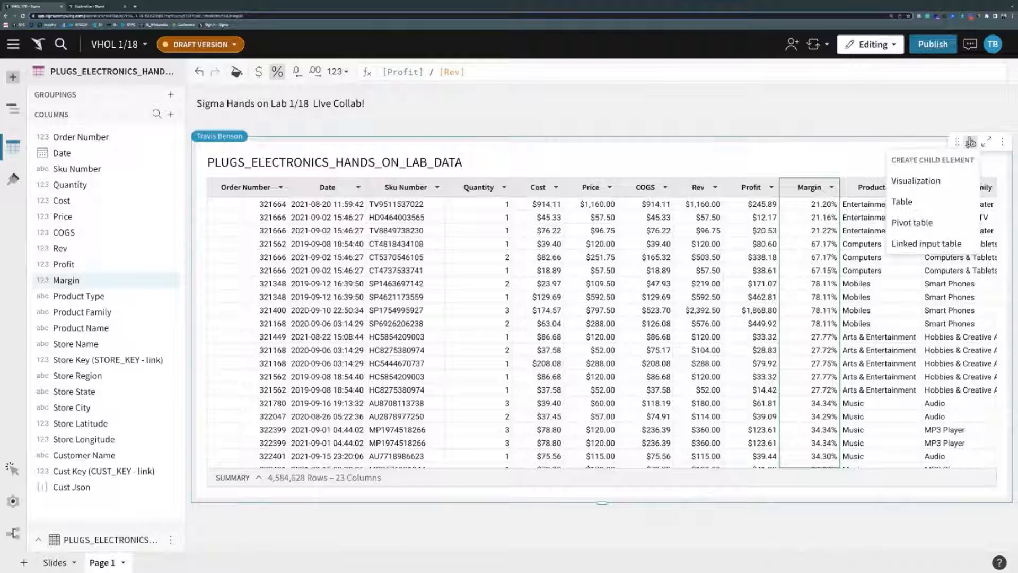
left_click(939, 181)
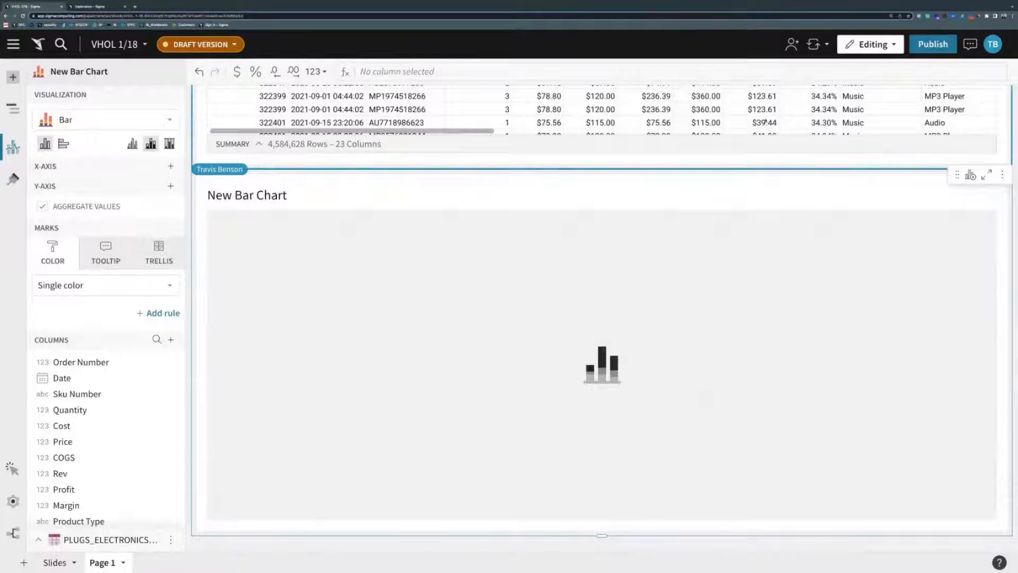
scroll(765, 121, "up", 3)
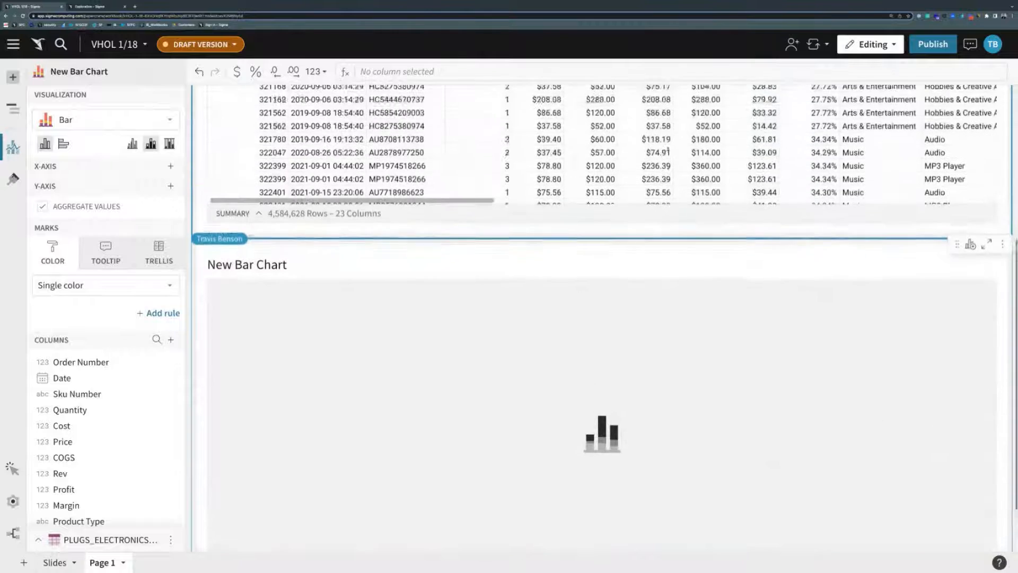
scroll(757, 307, "down", 1)
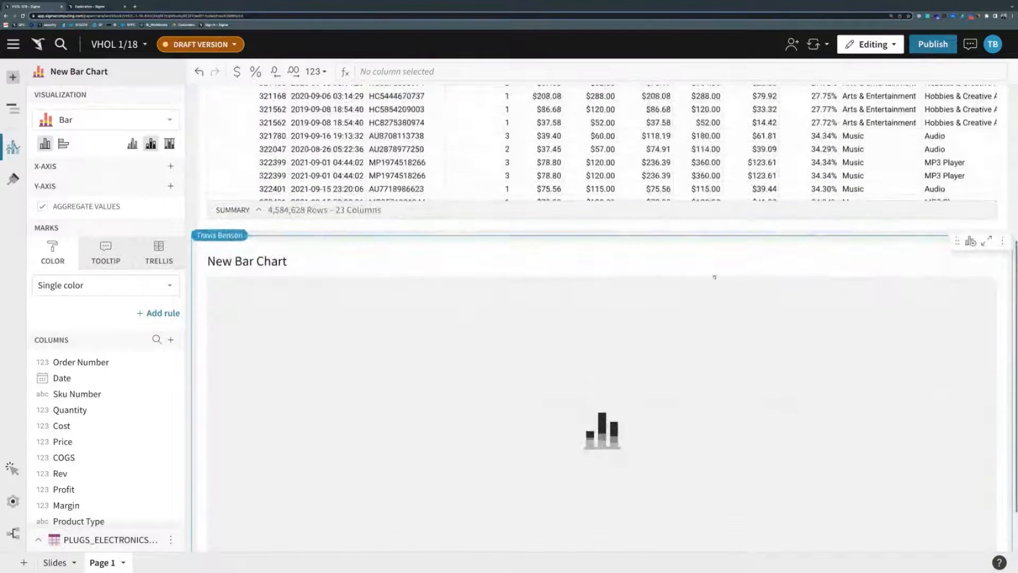
scroll(768, 287, "down", 1)
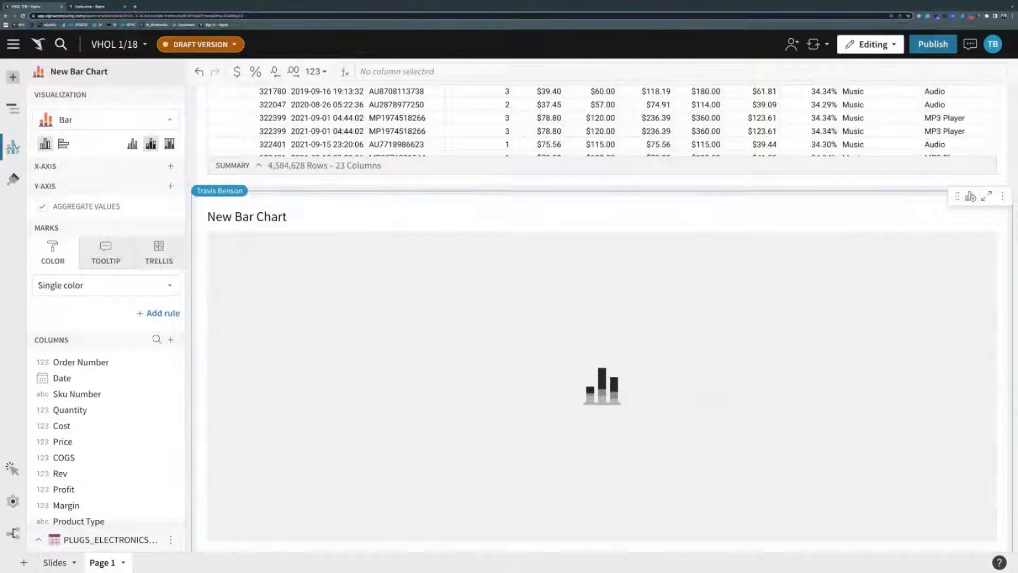
- Choose Bar as the new chart's visualization type and put Store Region on its X-axis
left_click(85, 120)
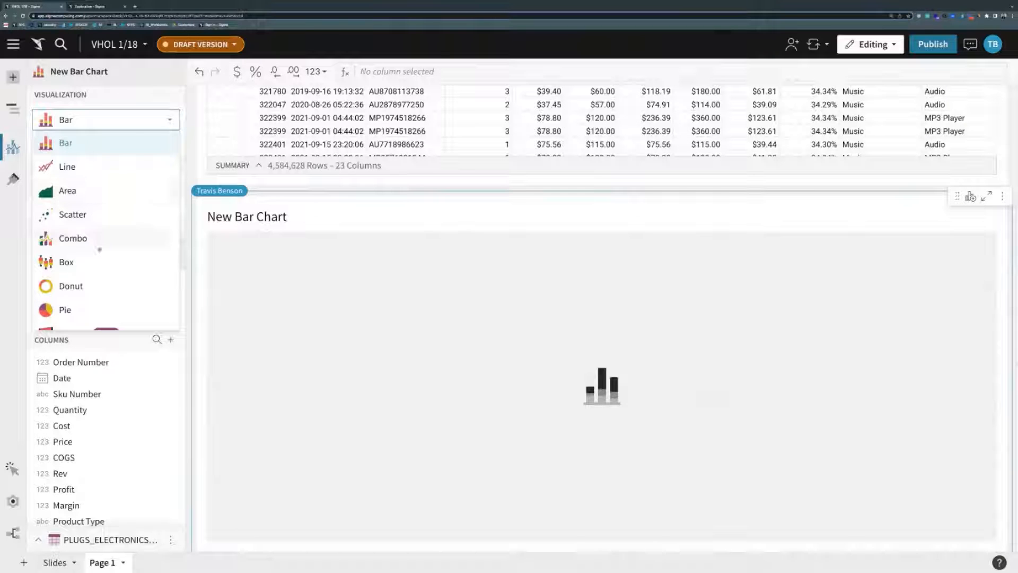
scroll(109, 260, "down", 3)
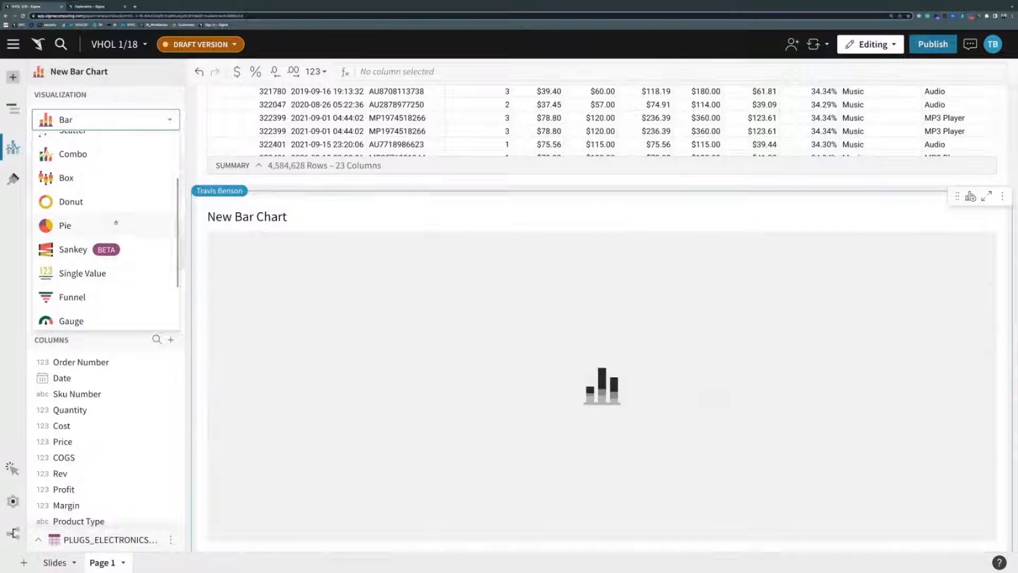
scroll(115, 219, "up", 3)
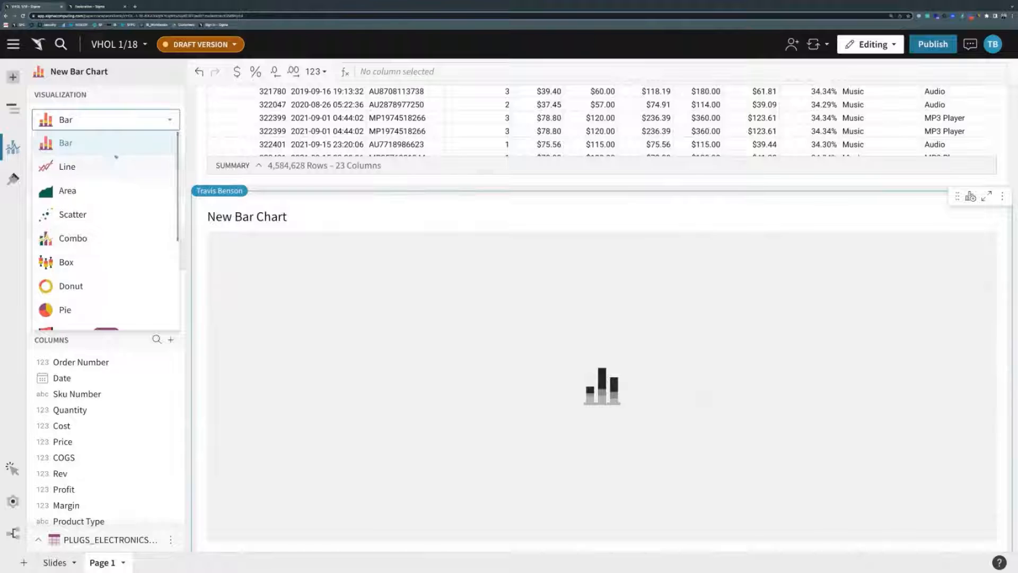
left_click(93, 143)
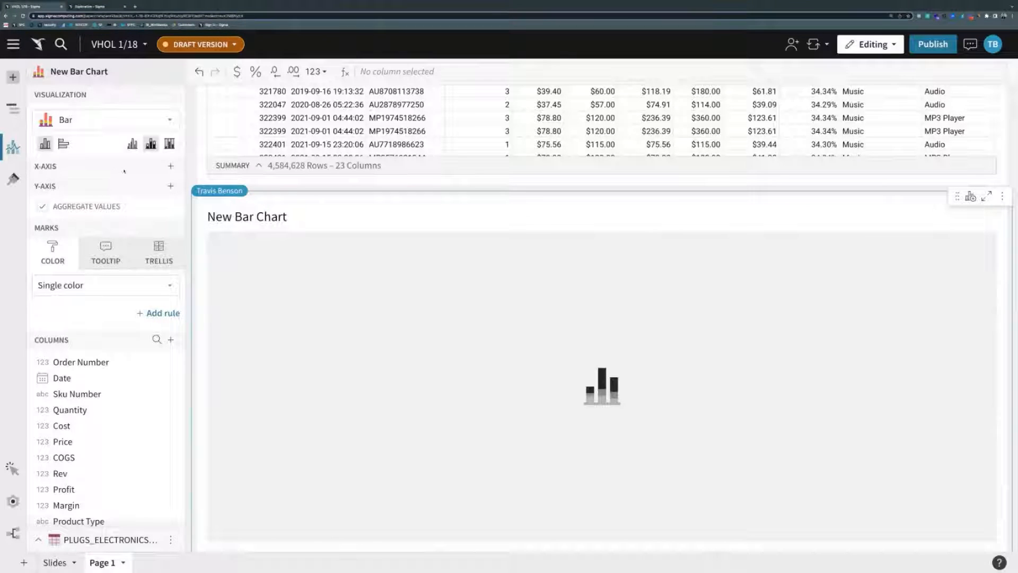
left_click(170, 166)
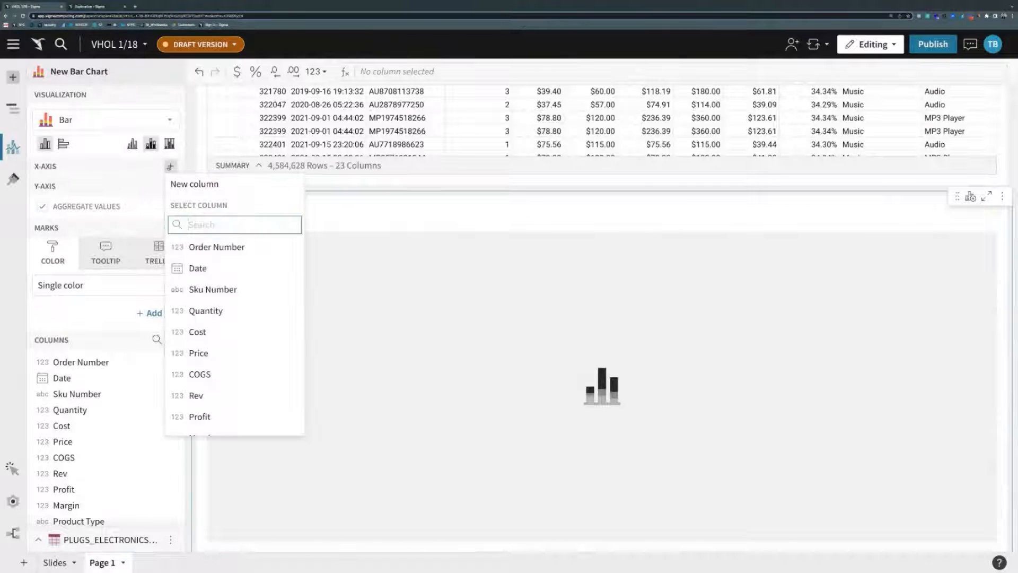
type("reg")
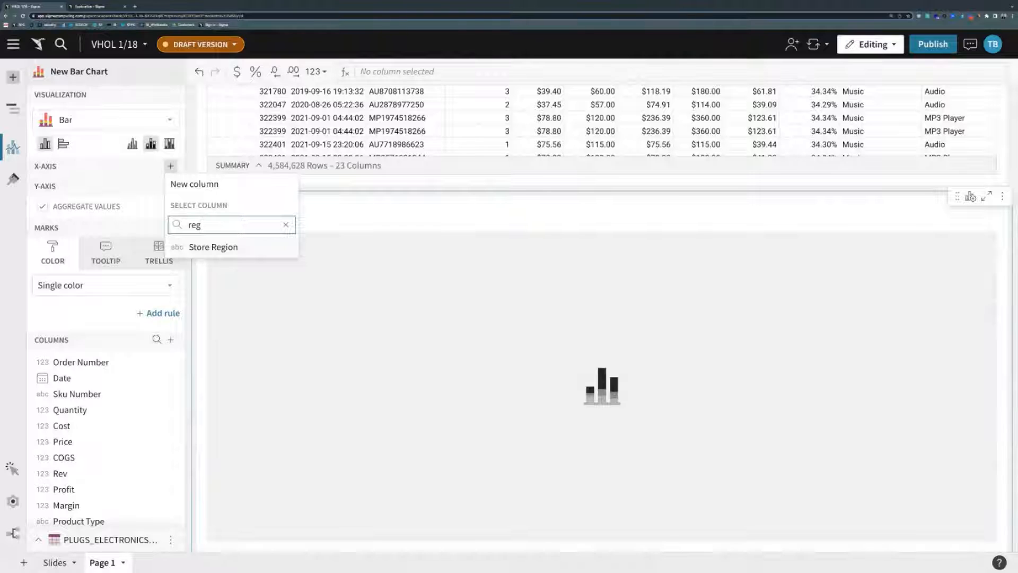
key("Return")
- Plot the sum of Profit on the Y-axis of the Store Region bar chart
scroll(171, 168, "down", 3)
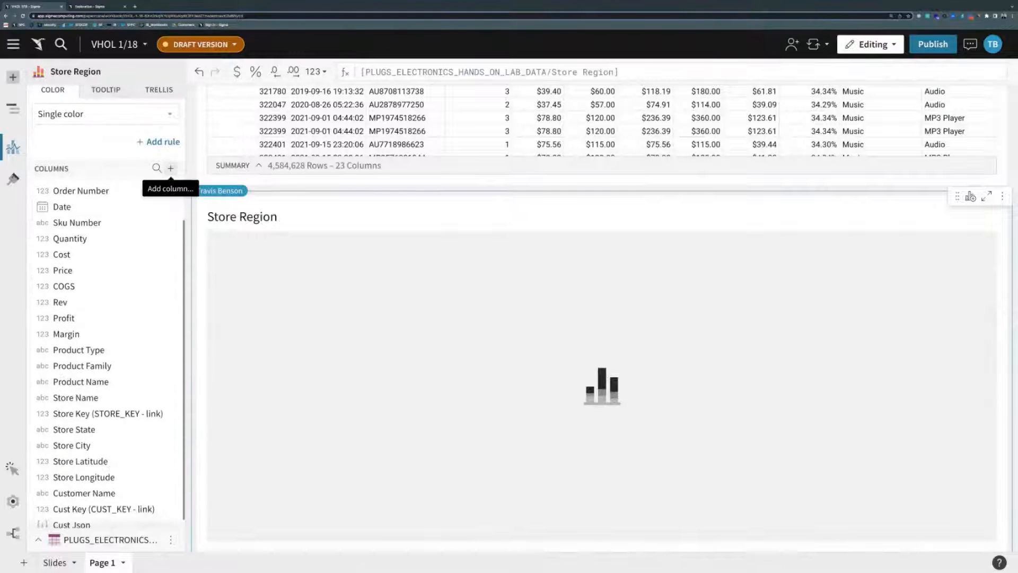
scroll(170, 168, "up", 3)
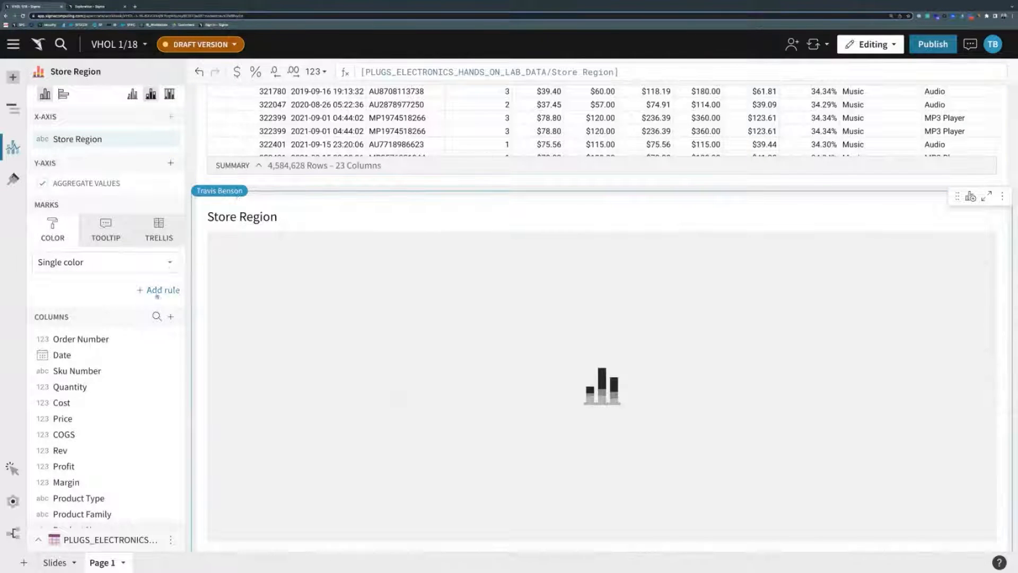
double_click(99, 465)
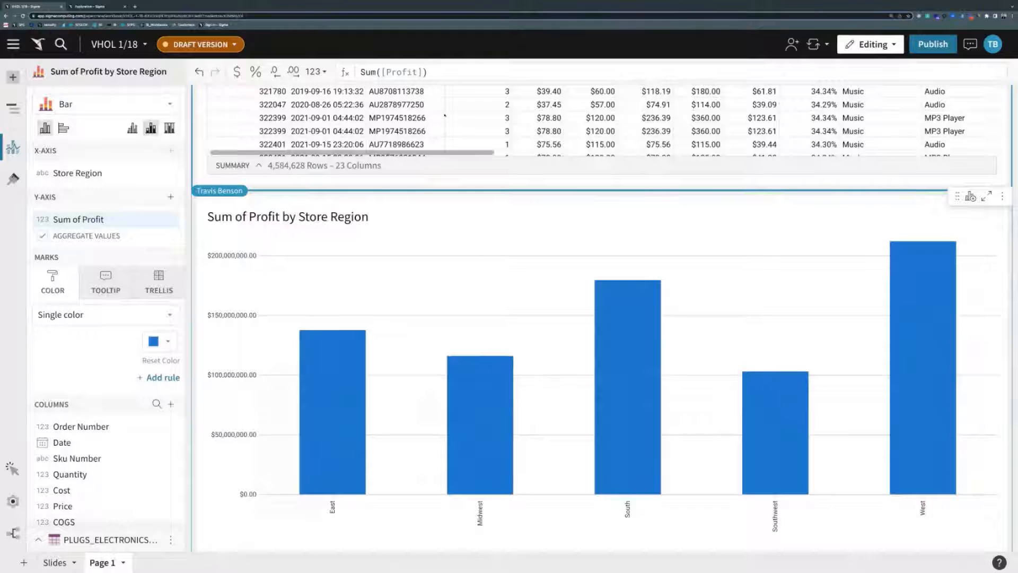
- Add a new visualization sourced from the PLUGS_ELECTRONICS_HANDS_ON_LAB_DATA workbook element and make it a line chart
left_click(13, 78)
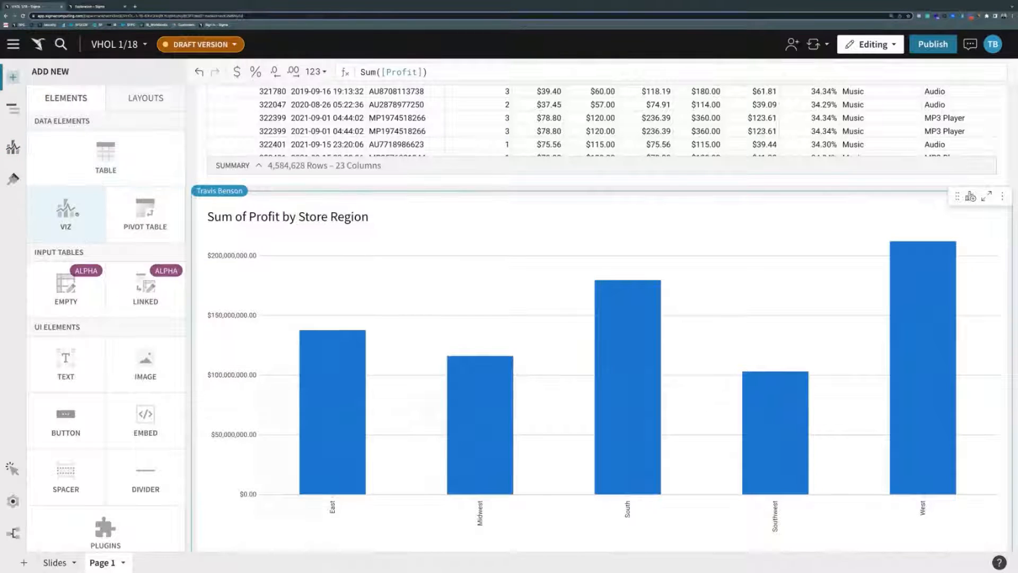
left_click(76, 214)
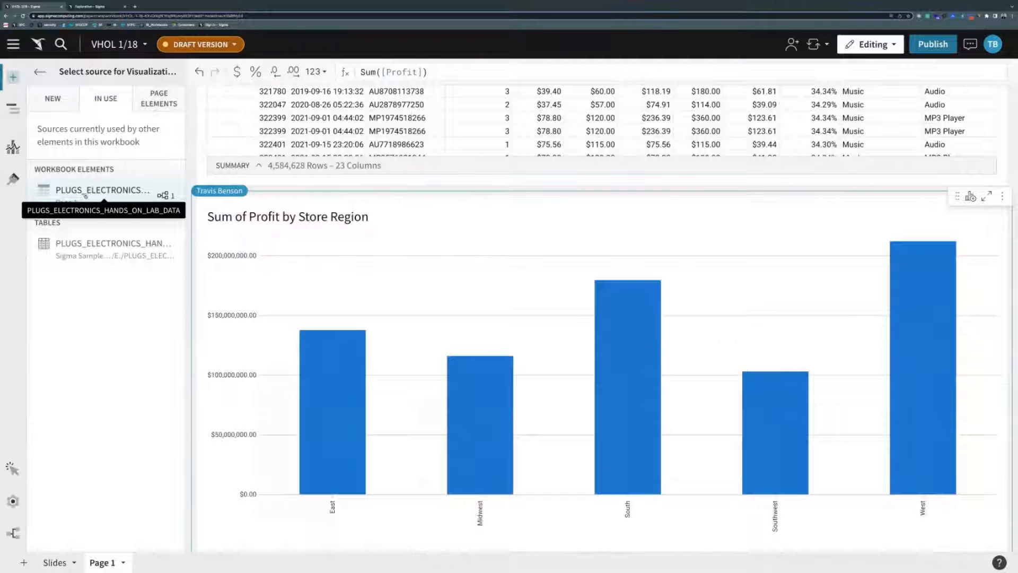
mouse_move(165, 195)
left_click(120, 192)
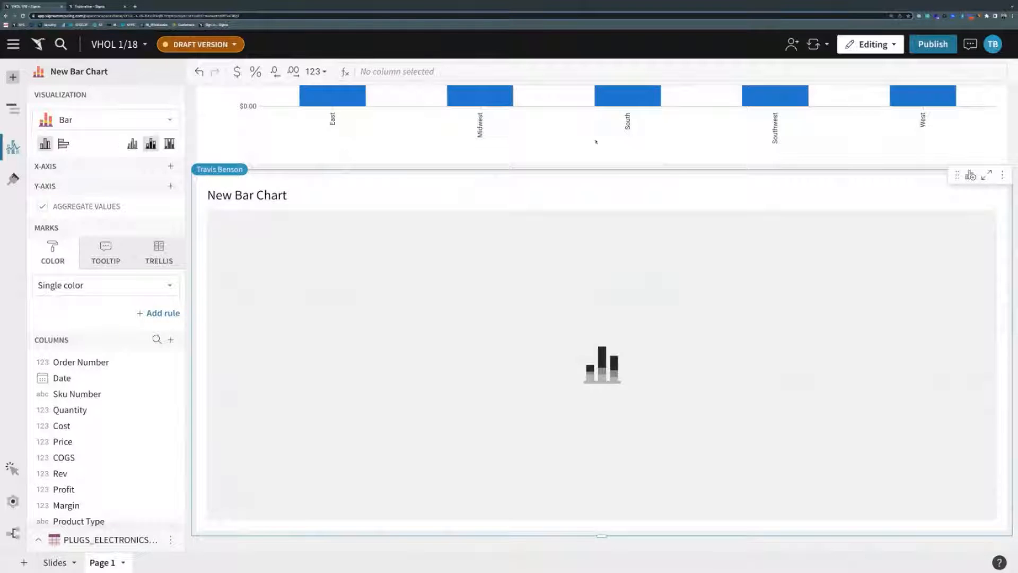
left_click(94, 126)
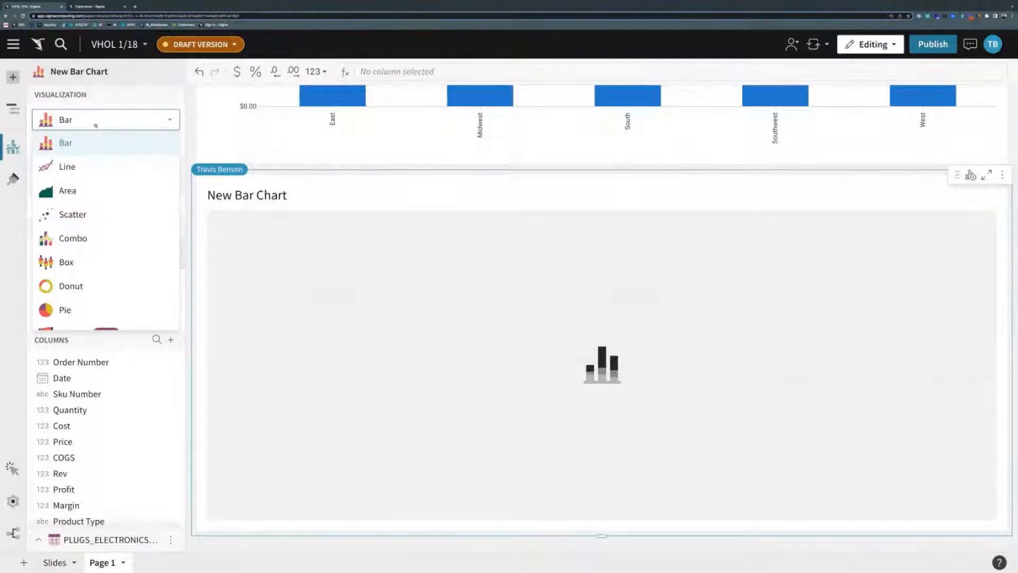
left_click(110, 166)
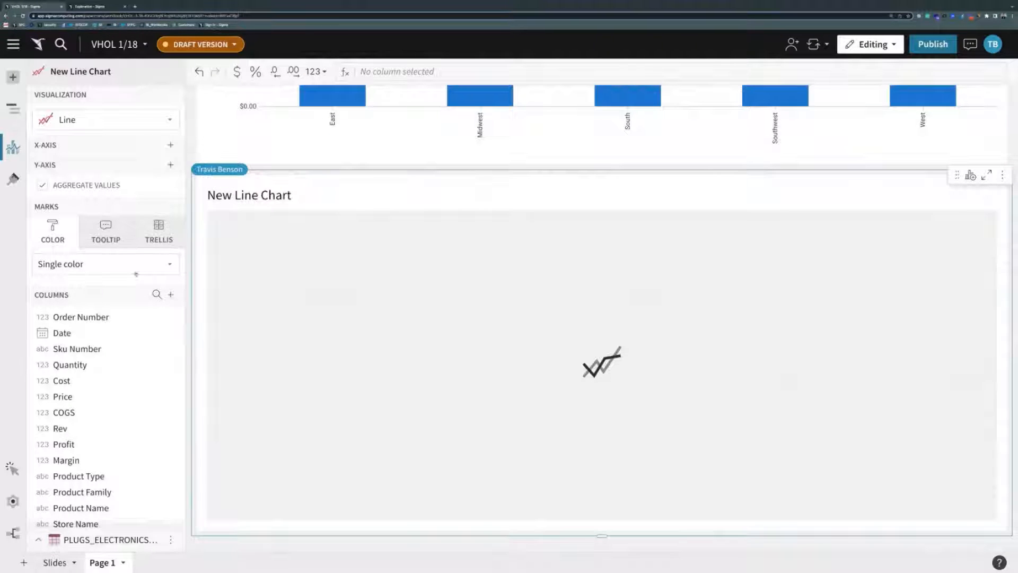
- Put Date on the line chart's X-axis and the sum of Rev on its Y-axis
left_click_drag(108, 330, 110, 153)
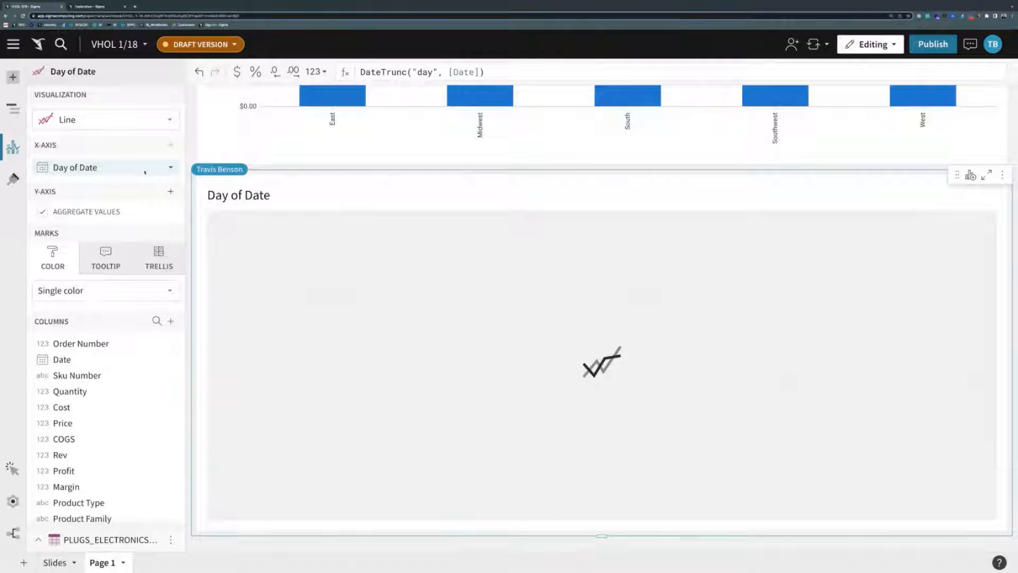
left_click(170, 191)
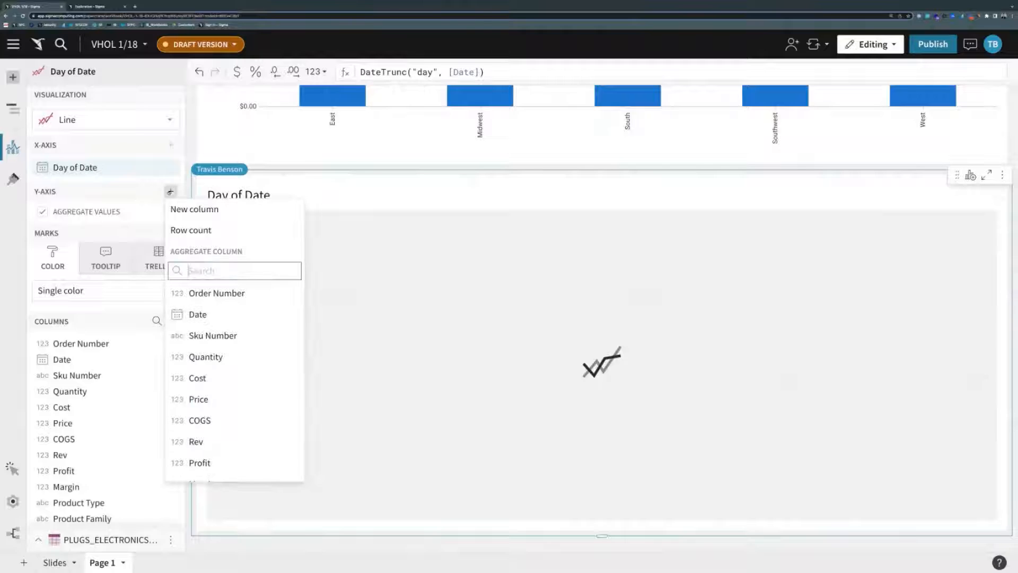
type("rev")
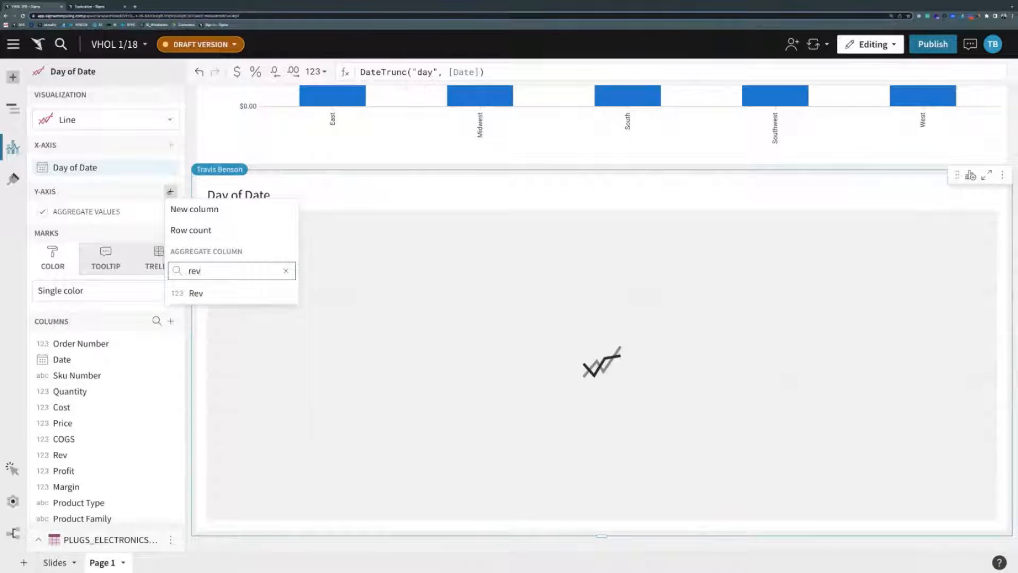
key("Return")
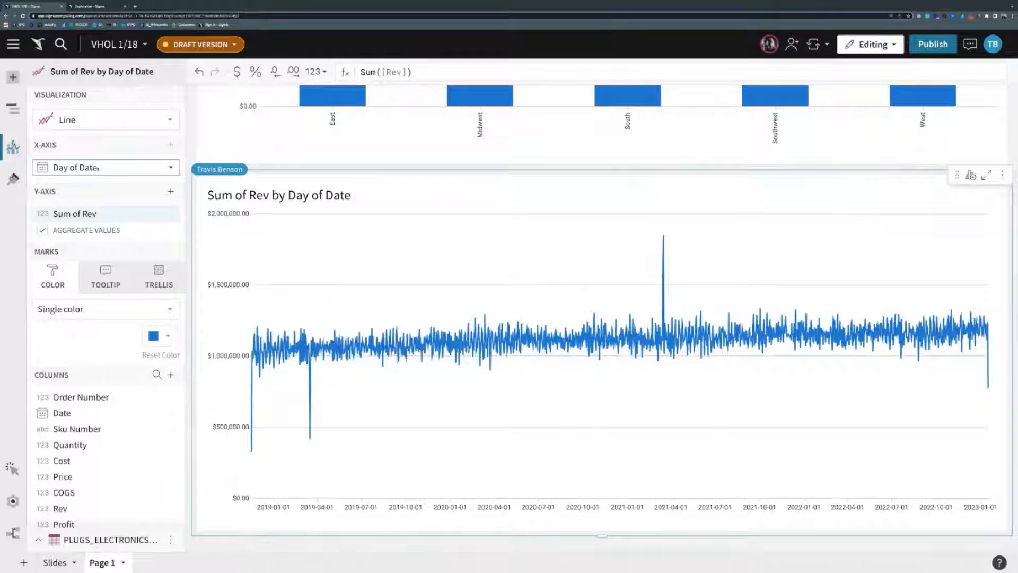
- Truncate the date on the line chart's X-axis to Month
left_click(170, 167)
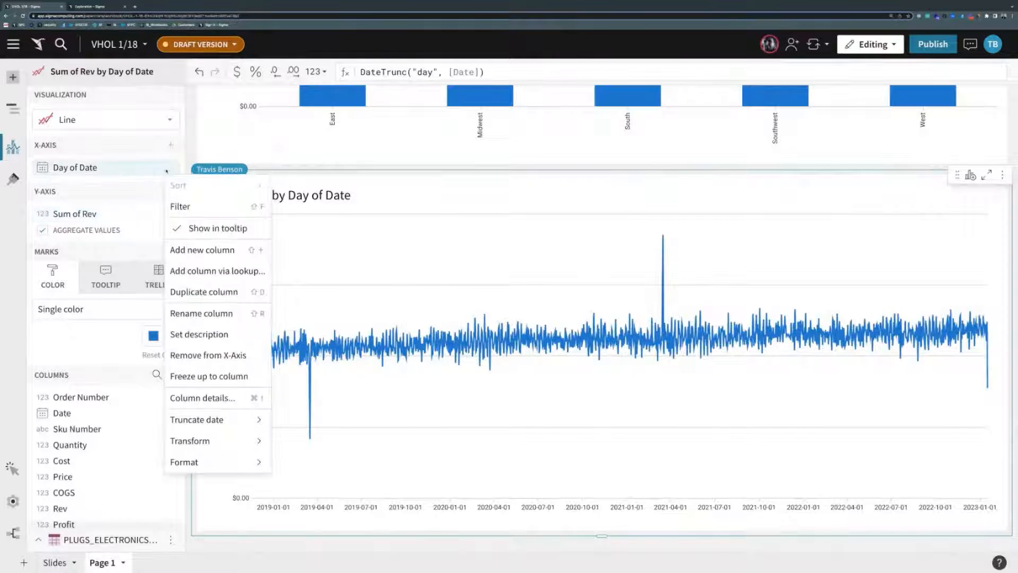
mouse_move(239, 416)
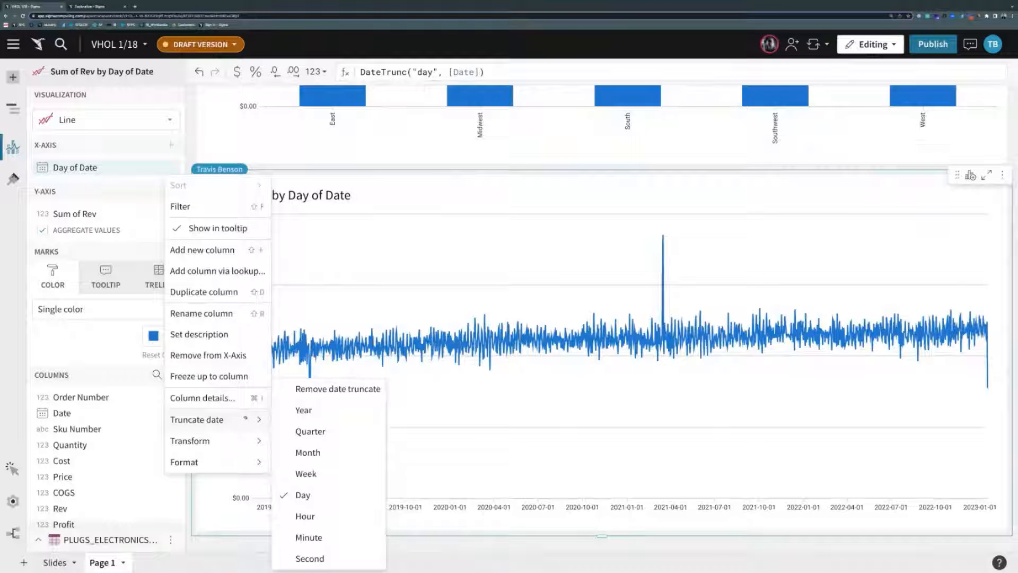
left_click(319, 452)
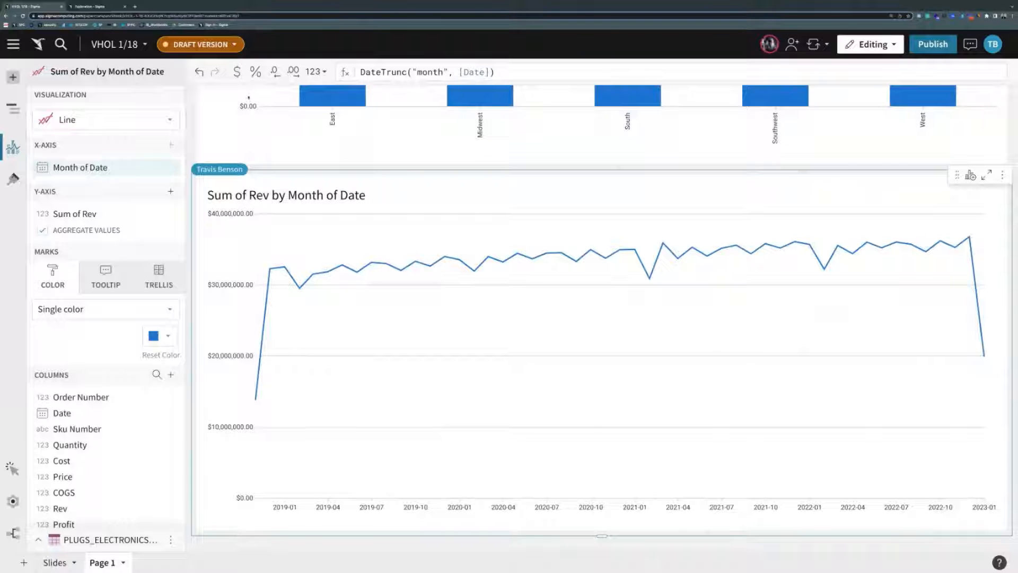
- Color the monthly revenue line chart by category, using the Store Region column
scroll(334, 116, "up", 3)
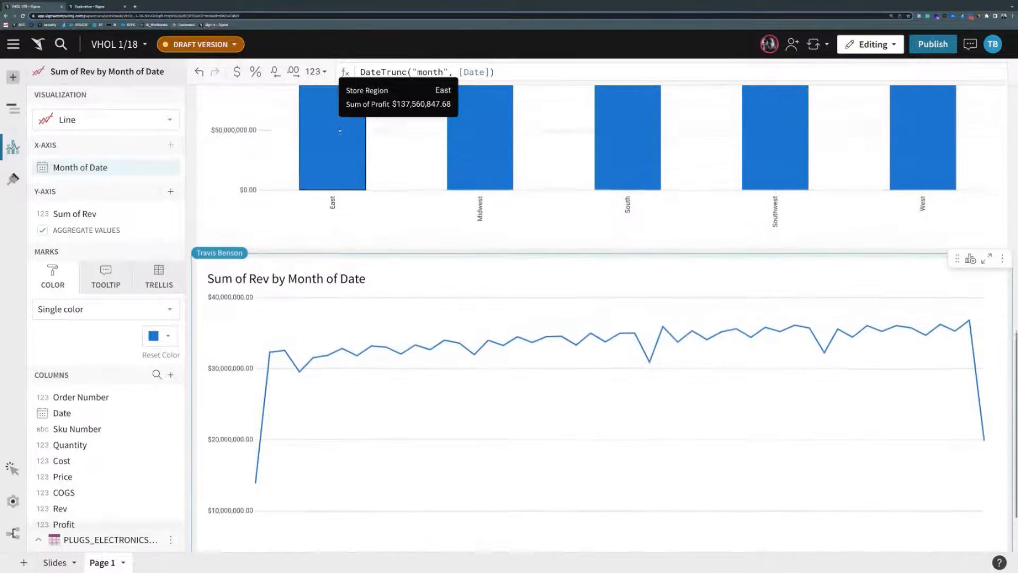
scroll(340, 131, "down", 1)
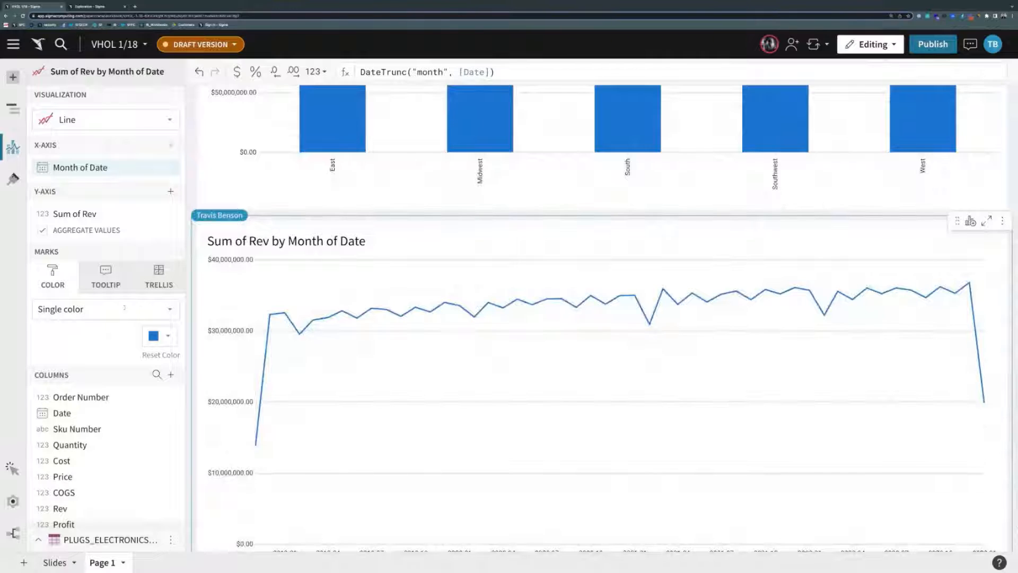
scroll(58, 286, "down", 1)
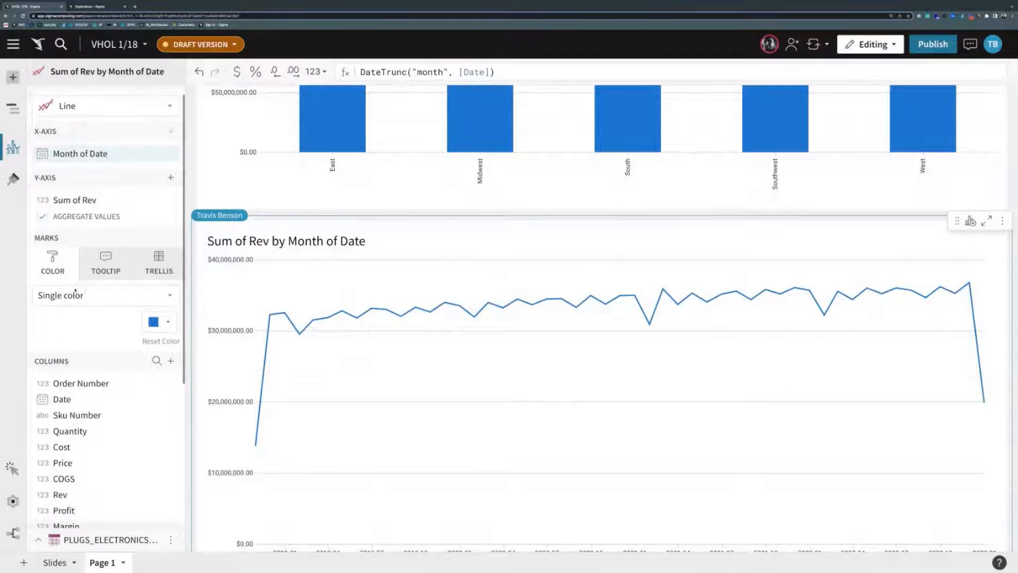
left_click(109, 296)
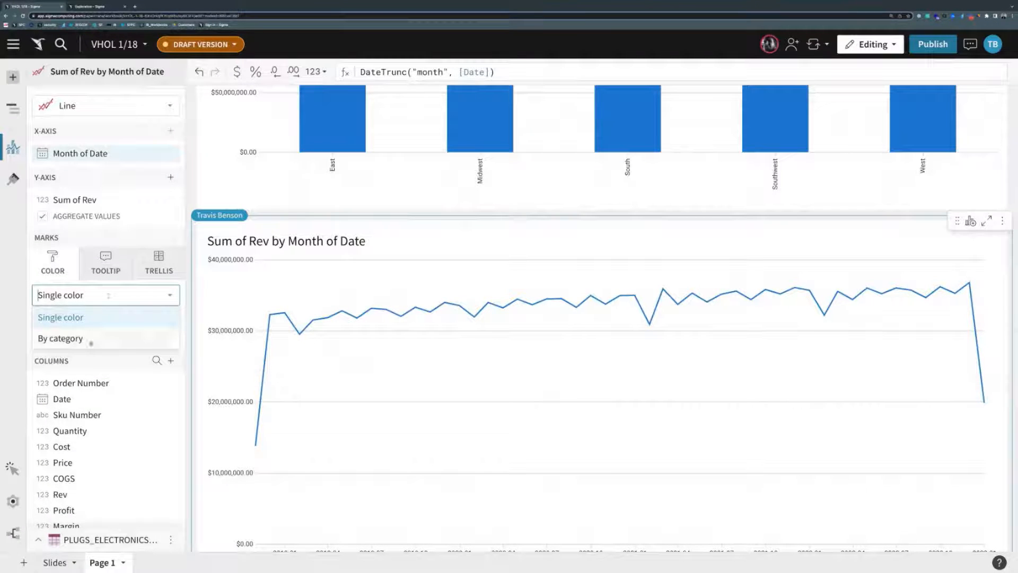
left_click(90, 339)
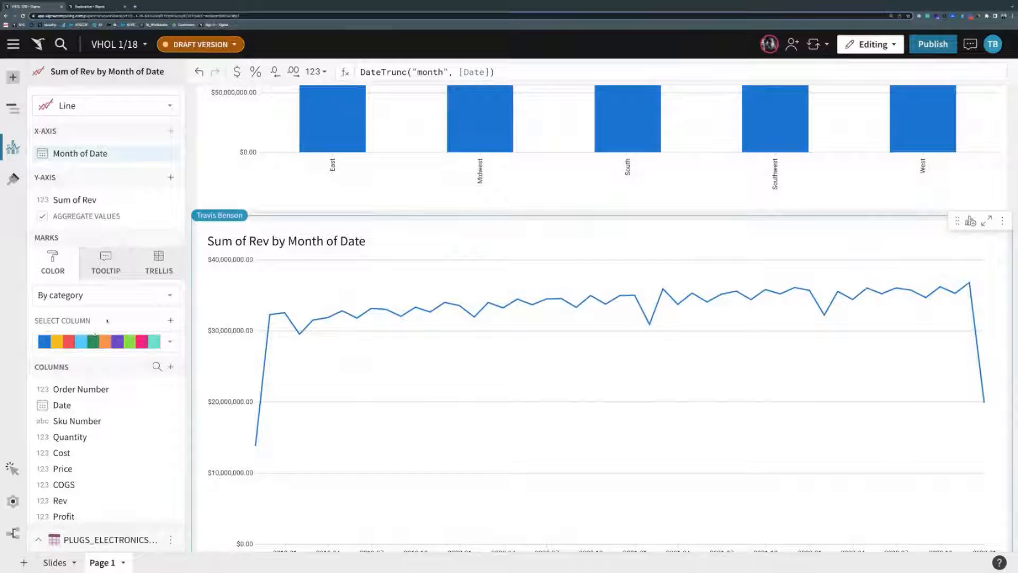
left_click(170, 320)
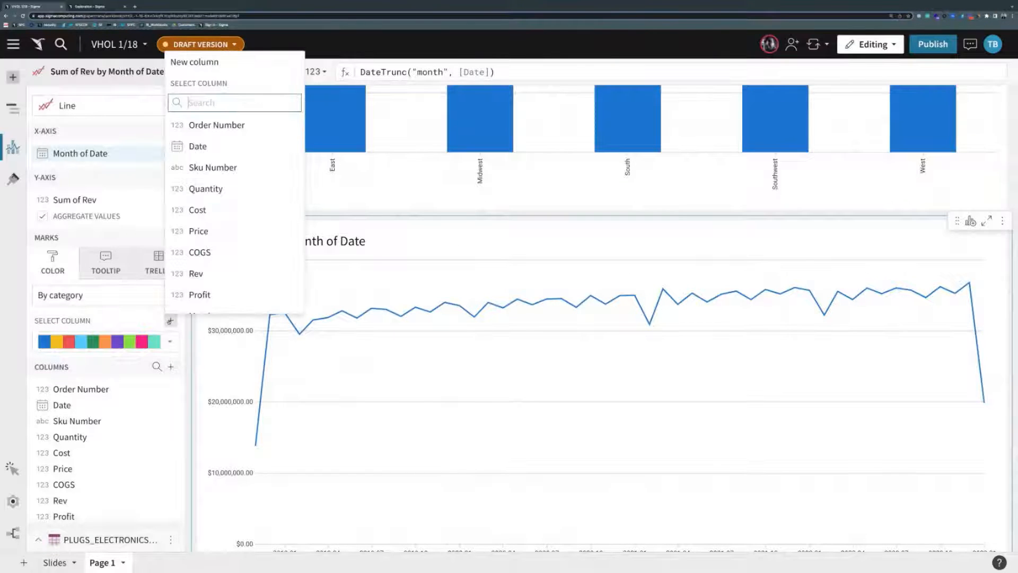
type("reg")
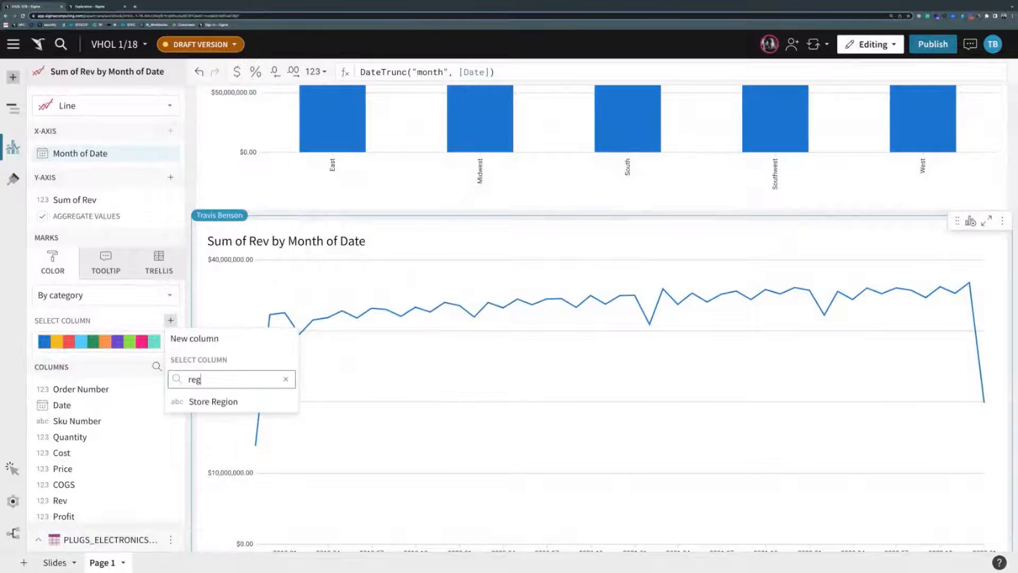
key("Return")
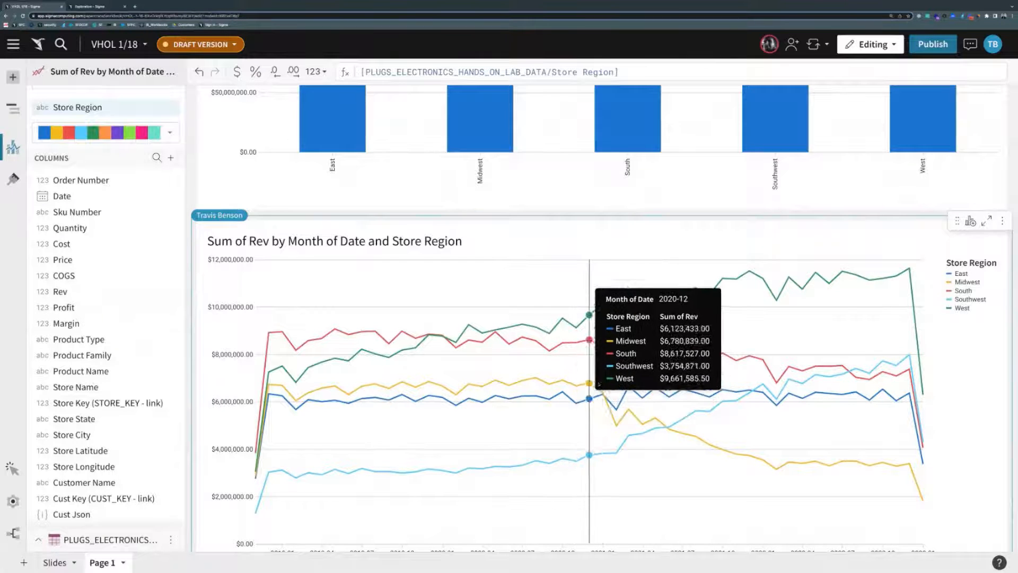
- Compare the profit by store region bar chart with the regional trends in the monthly revenue line chart
scroll(599, 381, "up", 2)
scroll(600, 382, "up", 3)
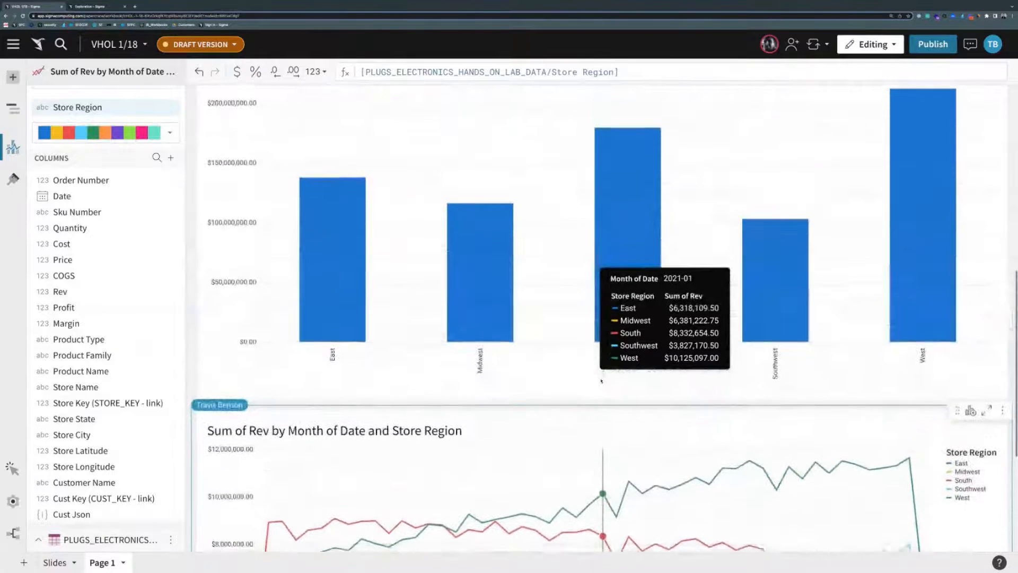
scroll(602, 380, "down", 2)
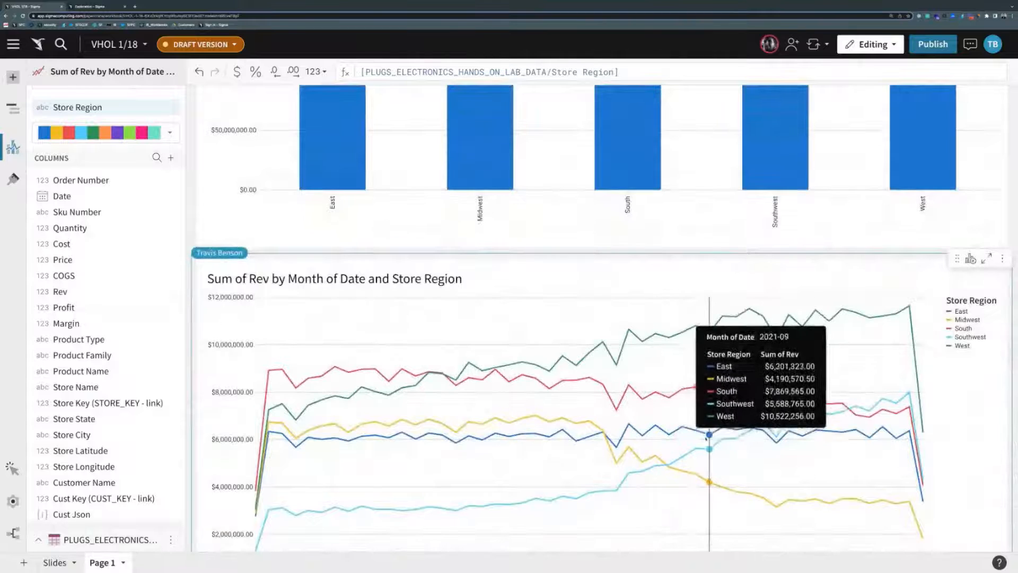
scroll(696, 433, "down", 2)
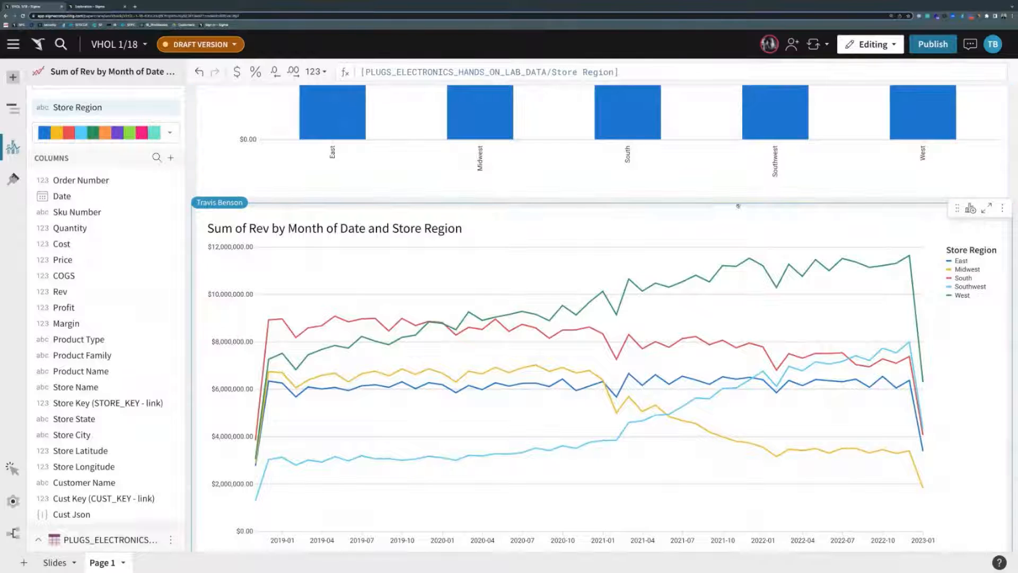
scroll(738, 205, "up", 5)
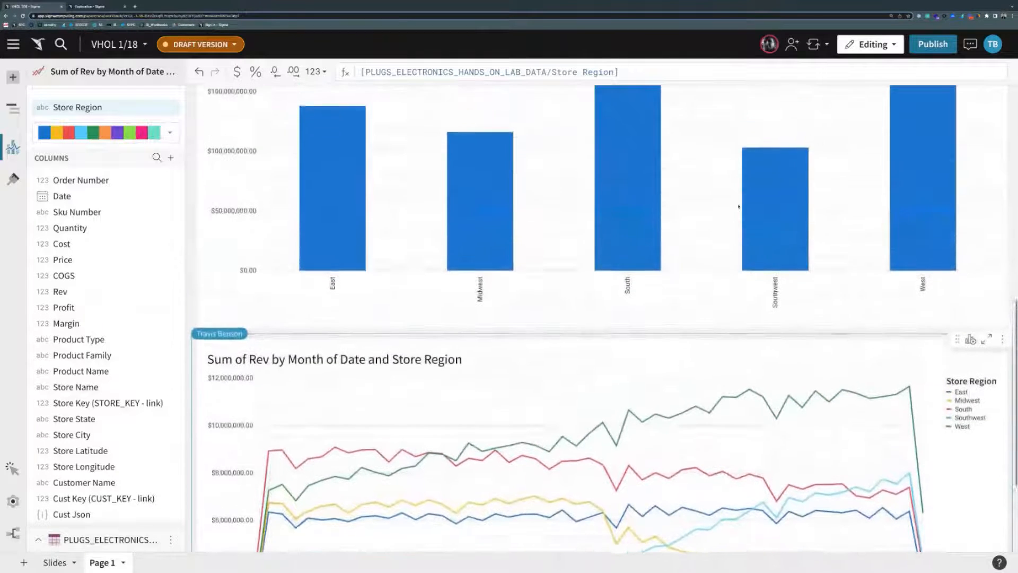
scroll(738, 206, "up", 4)
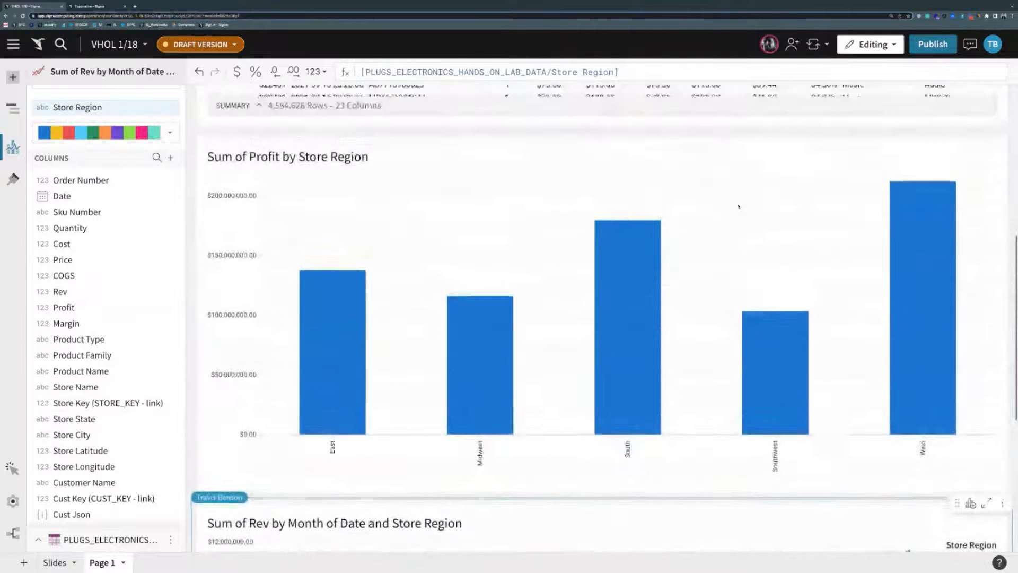
scroll(738, 206, "down", 8)
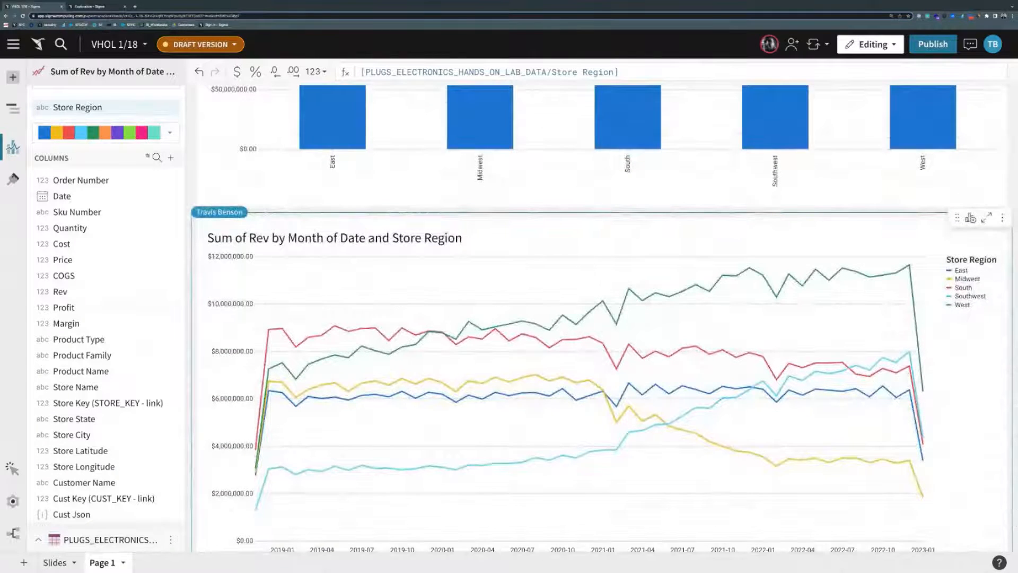
- Add a pivot table that uses the PLUGS_ELECTRONICS table on Page 1 as its source
left_click(14, 78)
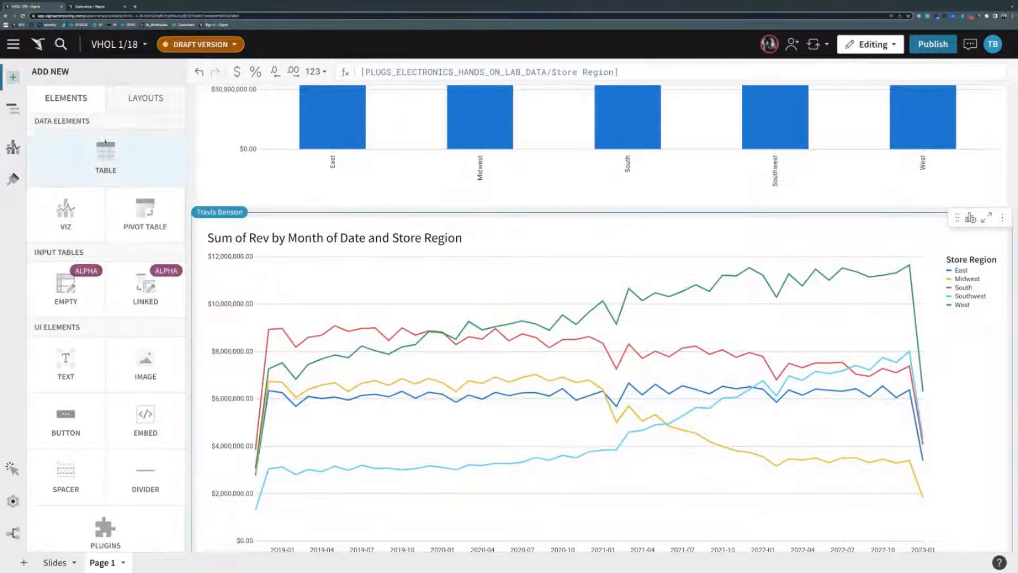
left_click(141, 209)
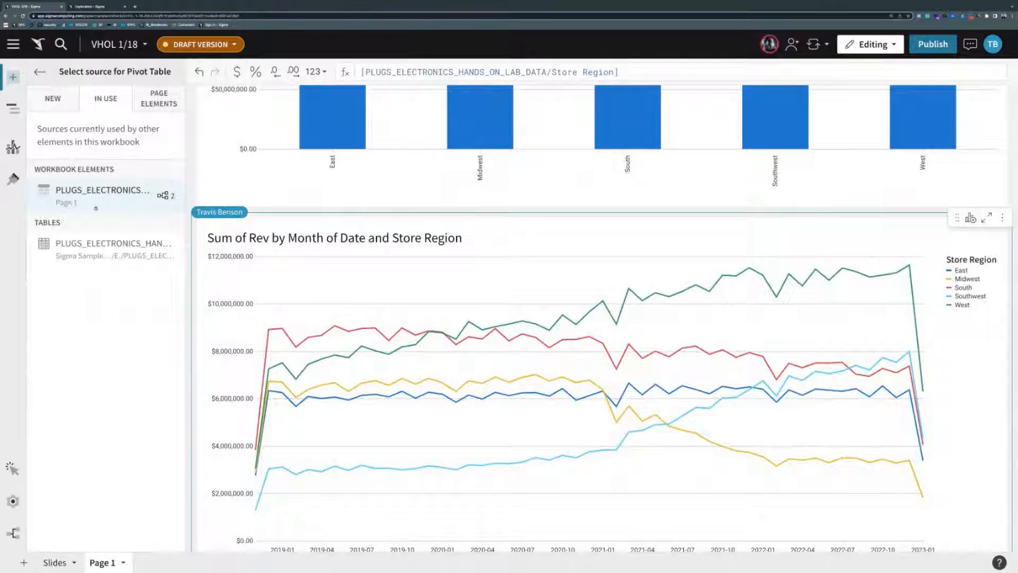
mouse_move(163, 197)
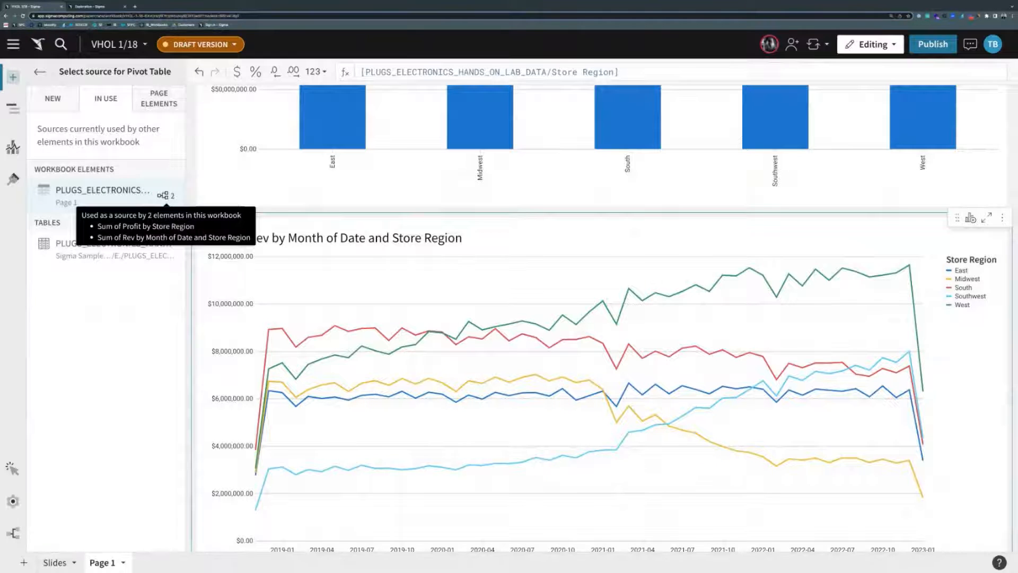
left_click(164, 195)
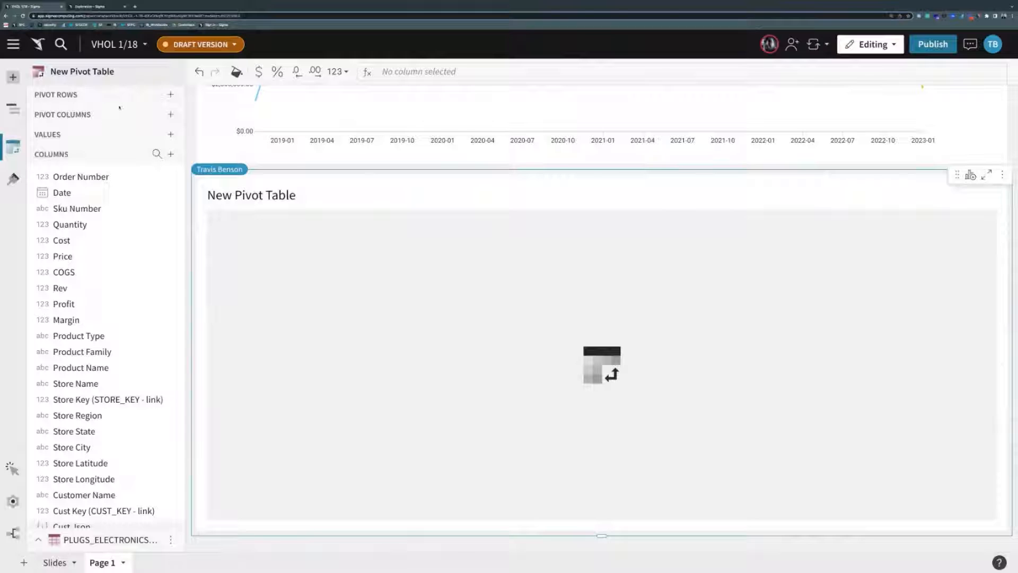
- Add Store Region and then Product Type as the pivot table's rows
left_click(170, 94)
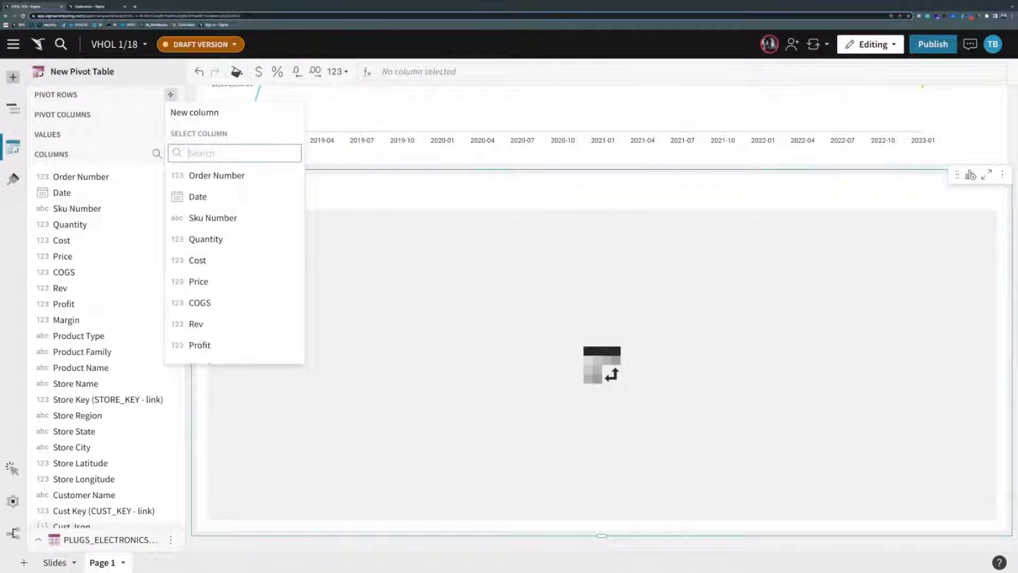
type("reg")
key("Return")
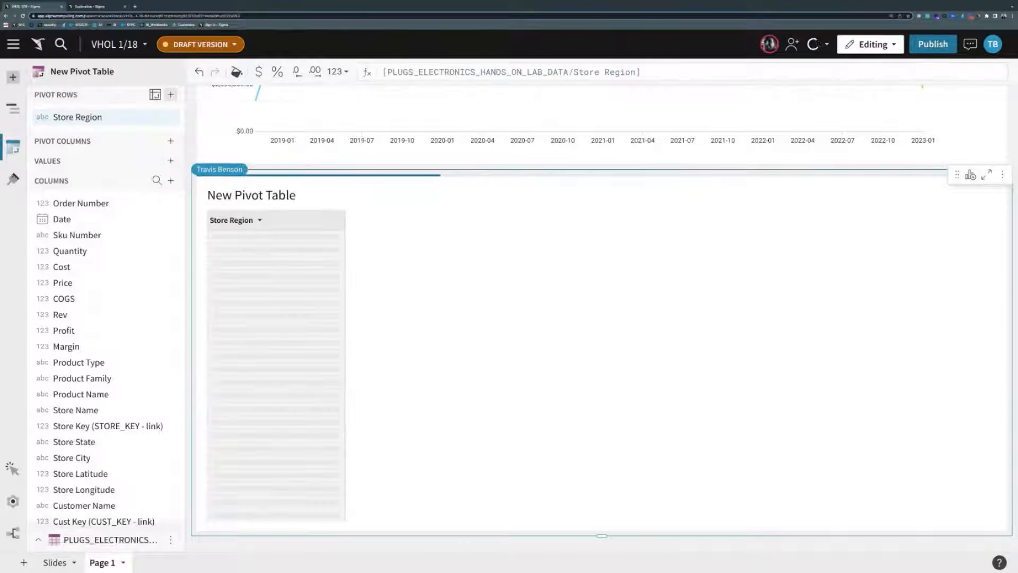
left_click(170, 94)
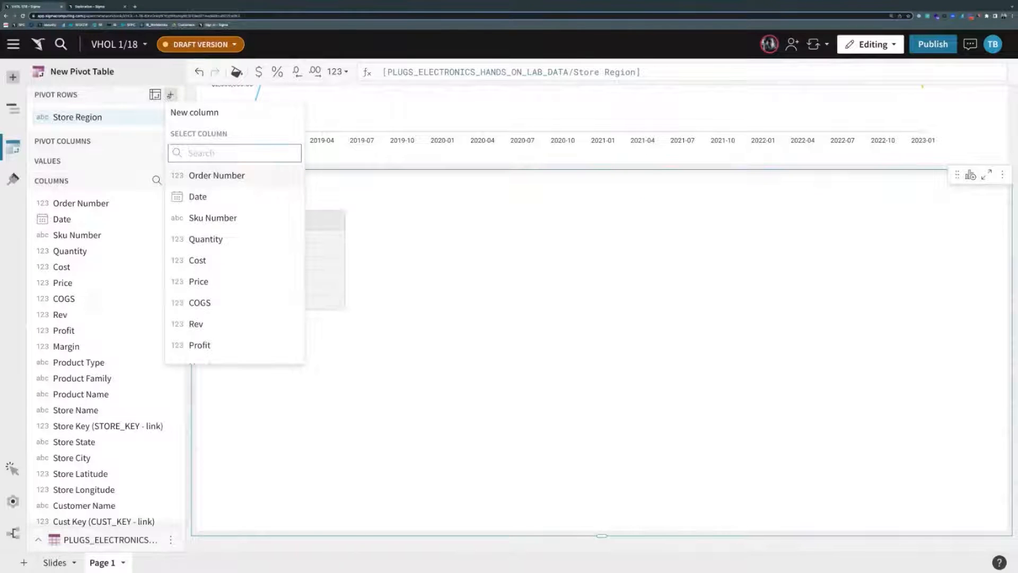
type("stat")
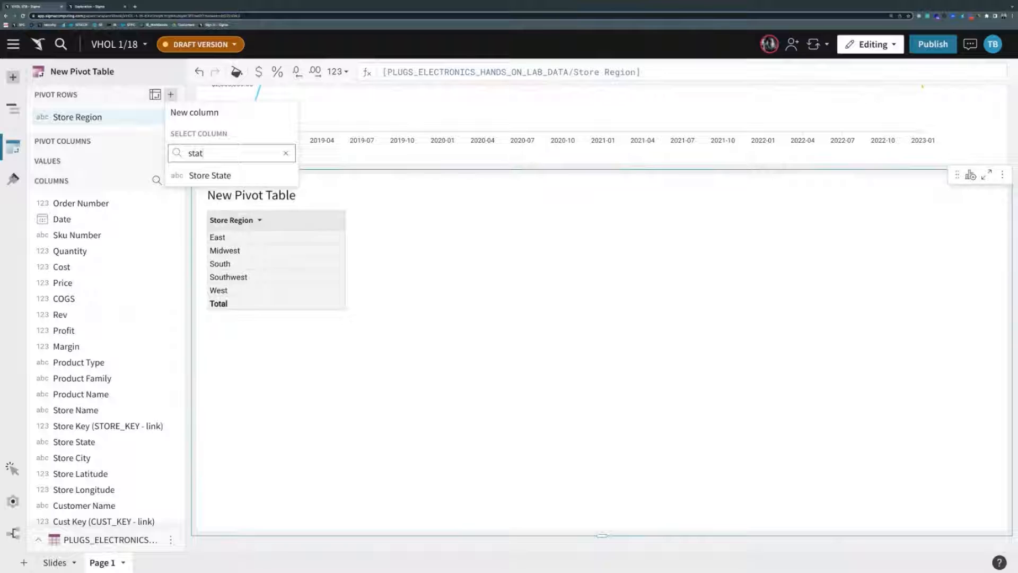
key("BackSpace")
key("BackSpace")
key("BackSpace")
key("BackSpace")
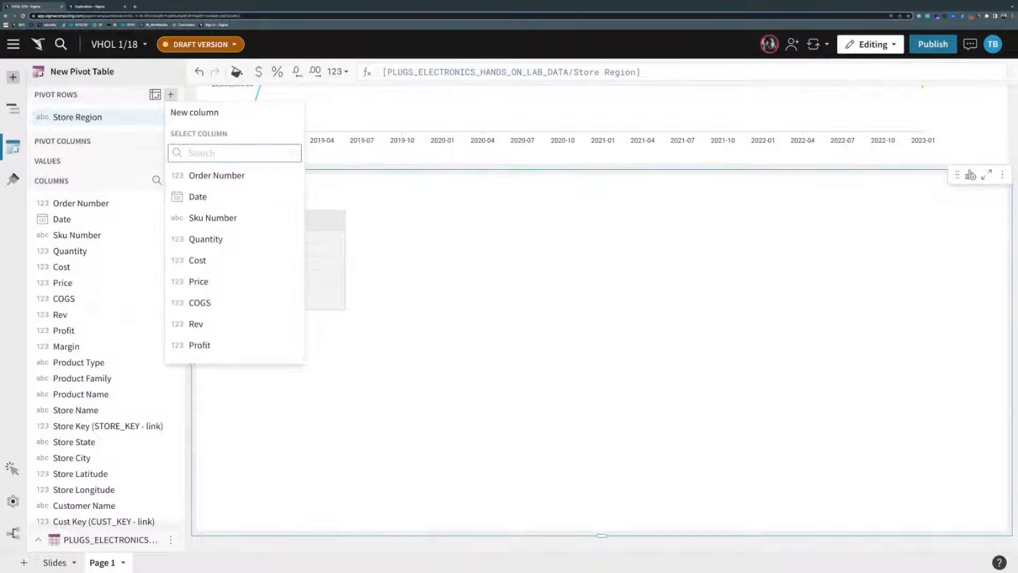
type("produ")
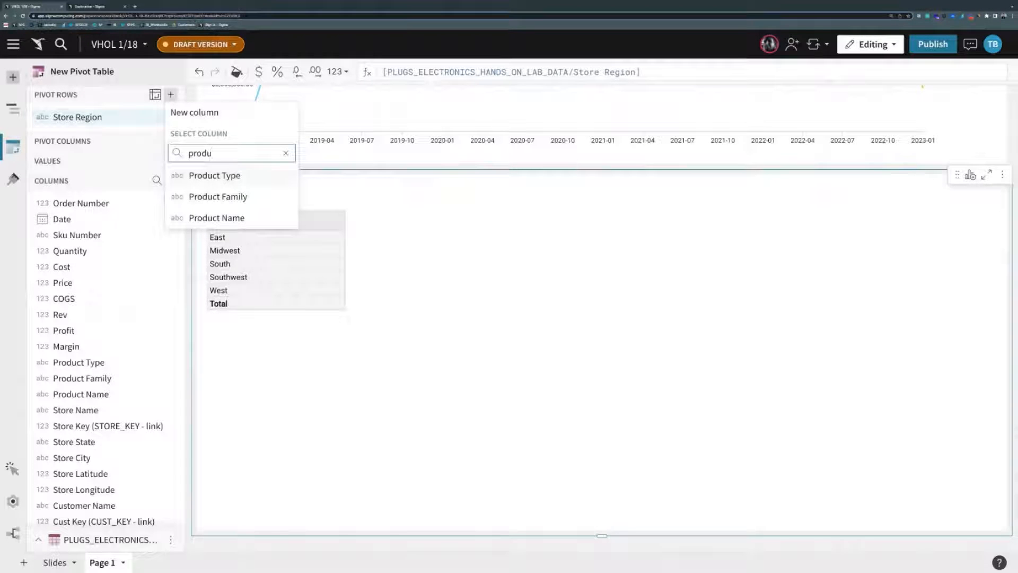
key("Return")
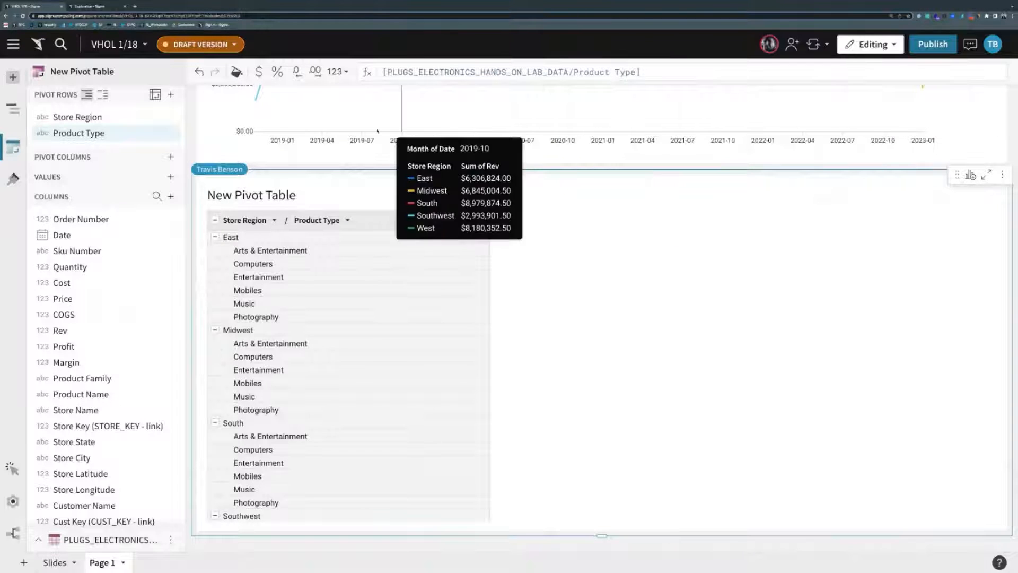
- Add Date as the pivot column and truncate it to Year
left_click(169, 157)
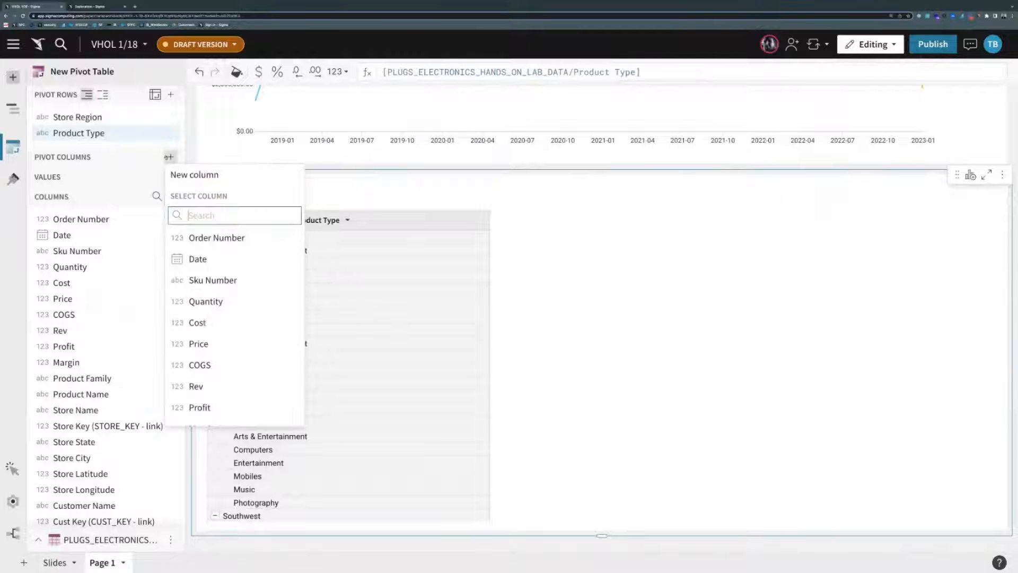
type("date")
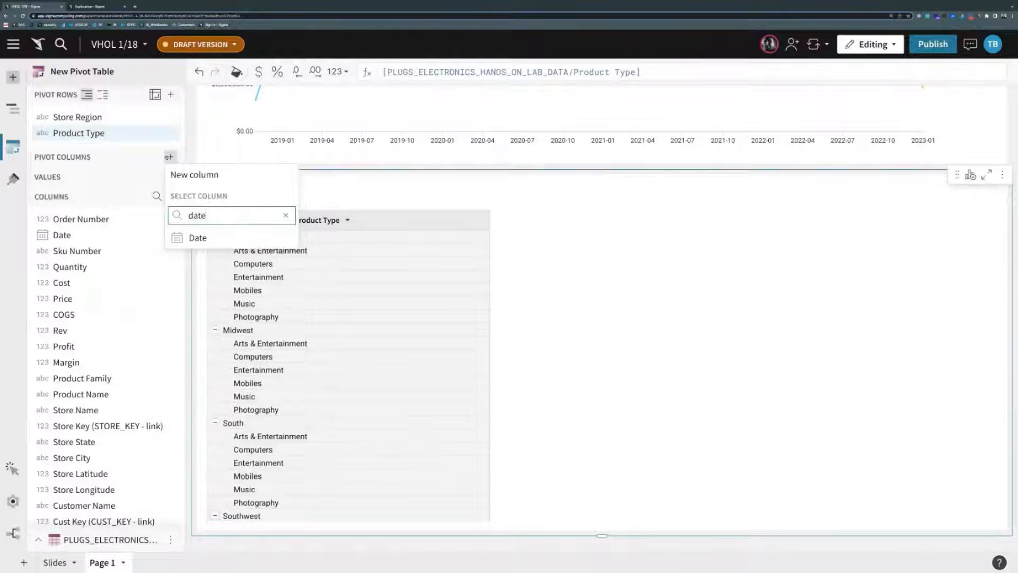
key("Return")
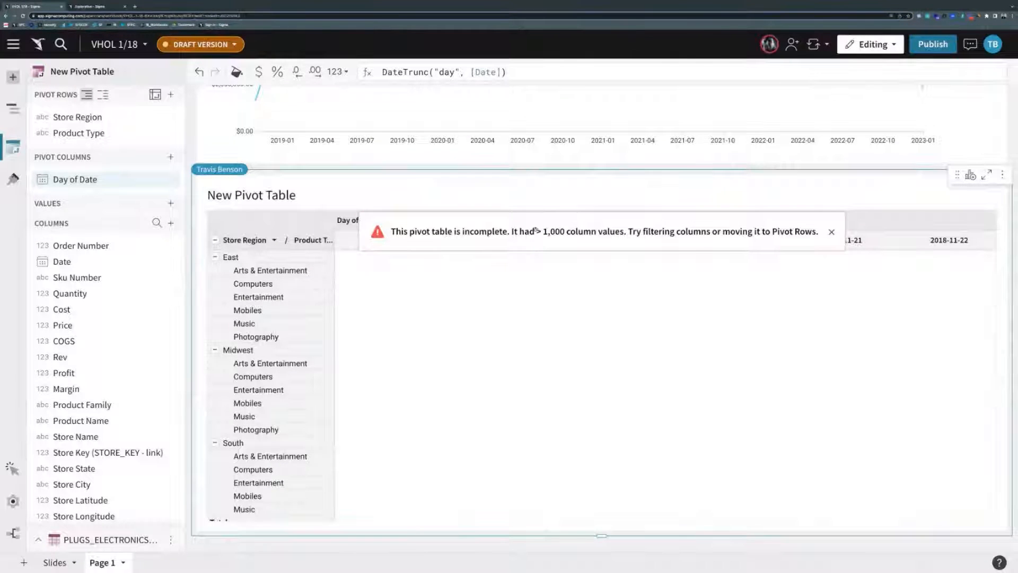
left_click(173, 181)
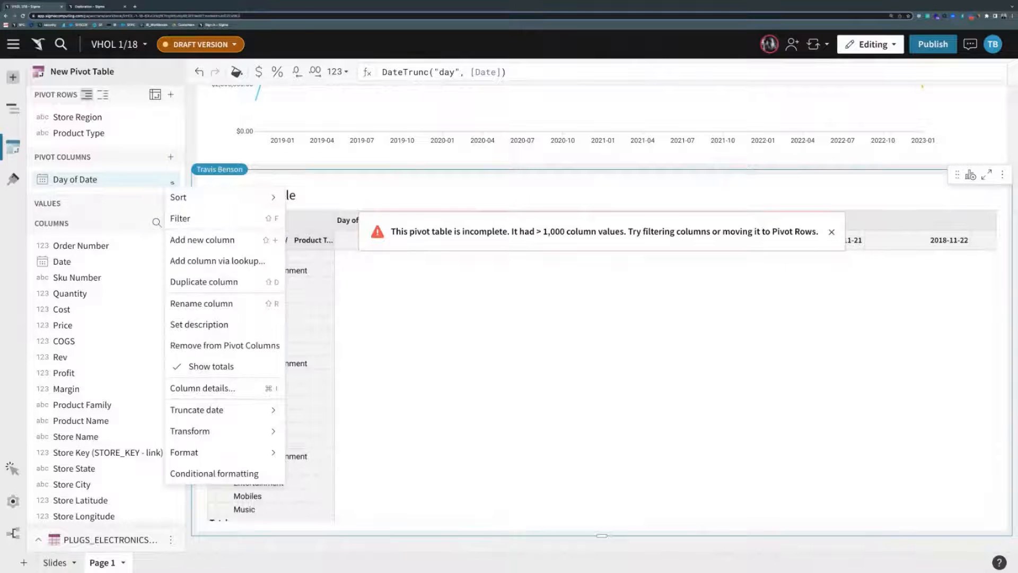
mouse_move(231, 410)
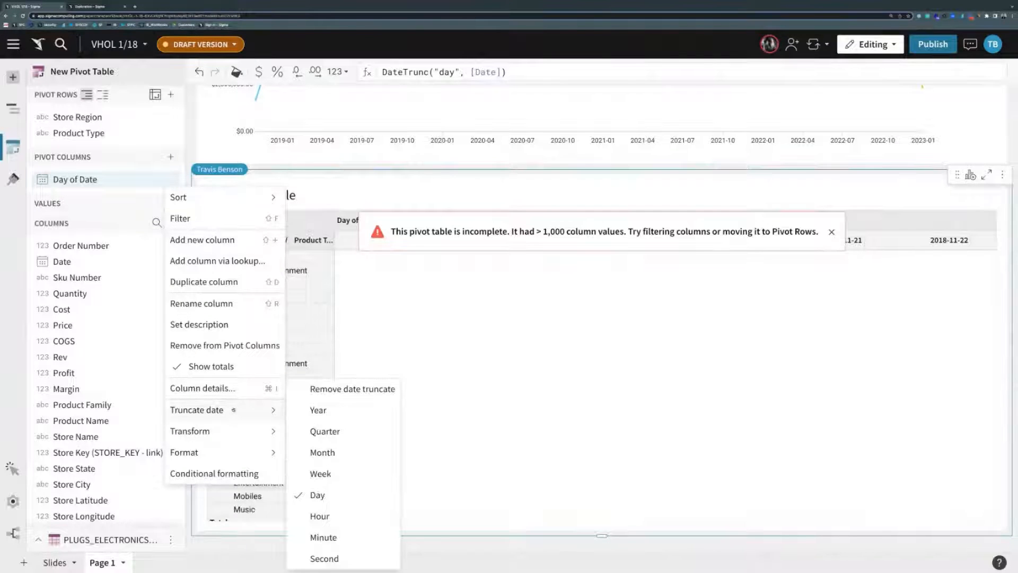
left_click(325, 411)
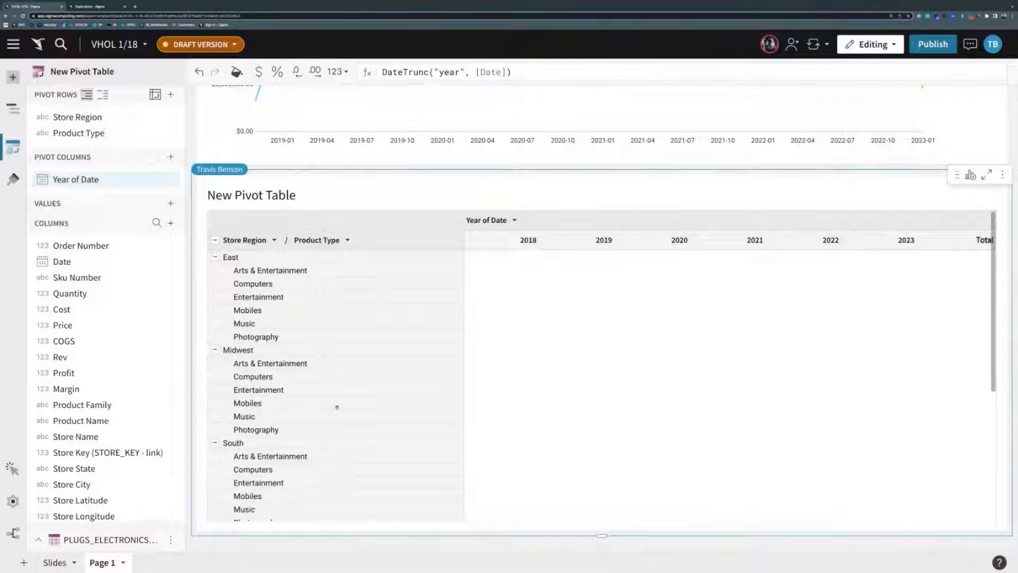
- Sort the pivot table's Year of Date columns in descending order
left_click(170, 180)
mouse_move(231, 408)
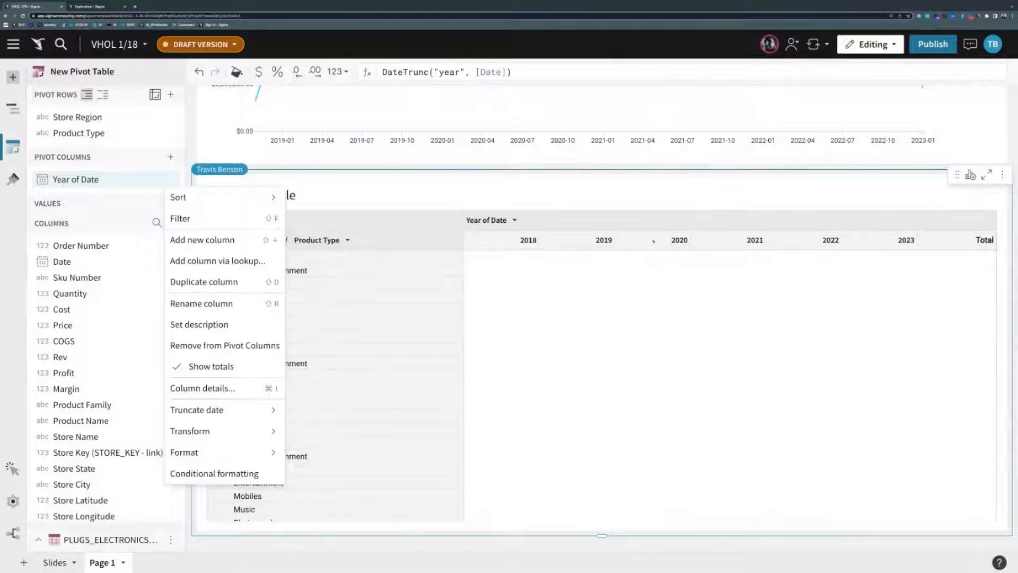
left_click(656, 259)
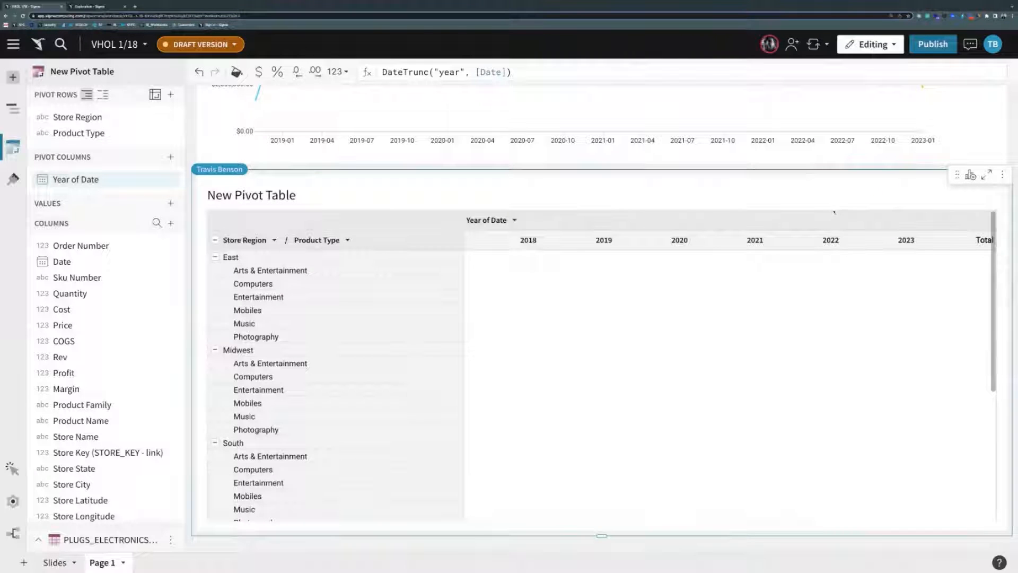
left_click(515, 219)
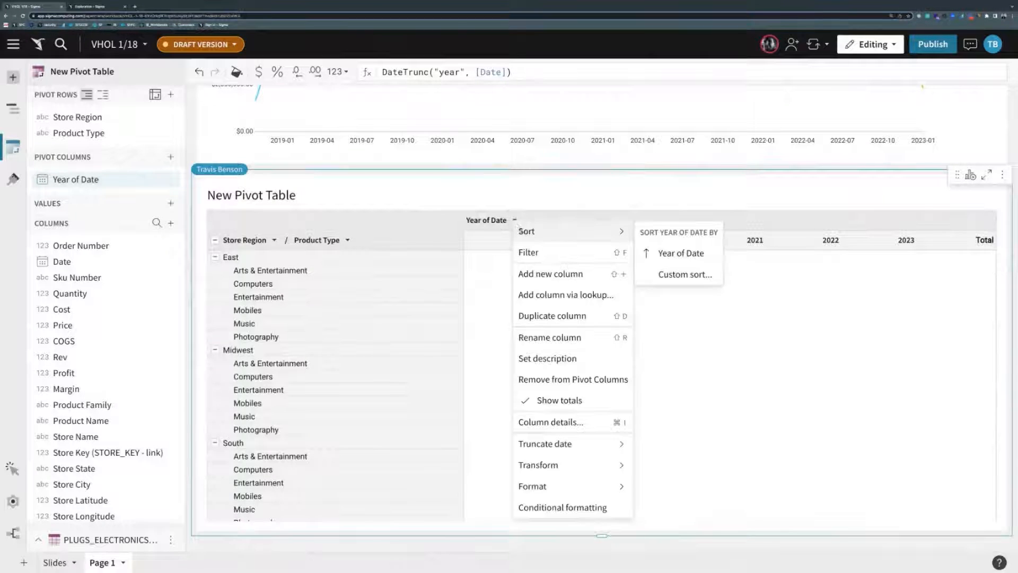
left_click(681, 253)
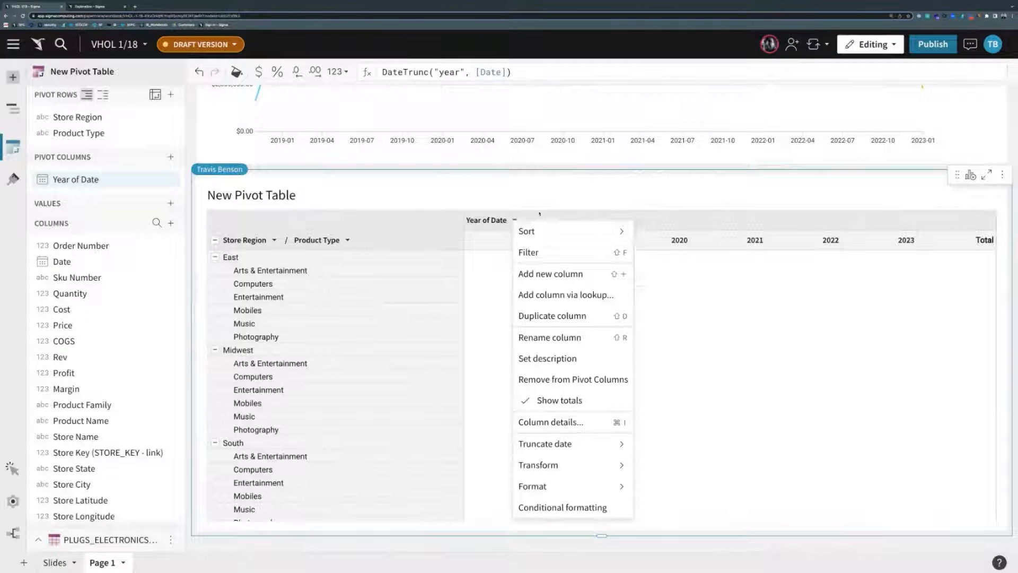
left_click(515, 221)
mouse_move(586, 230)
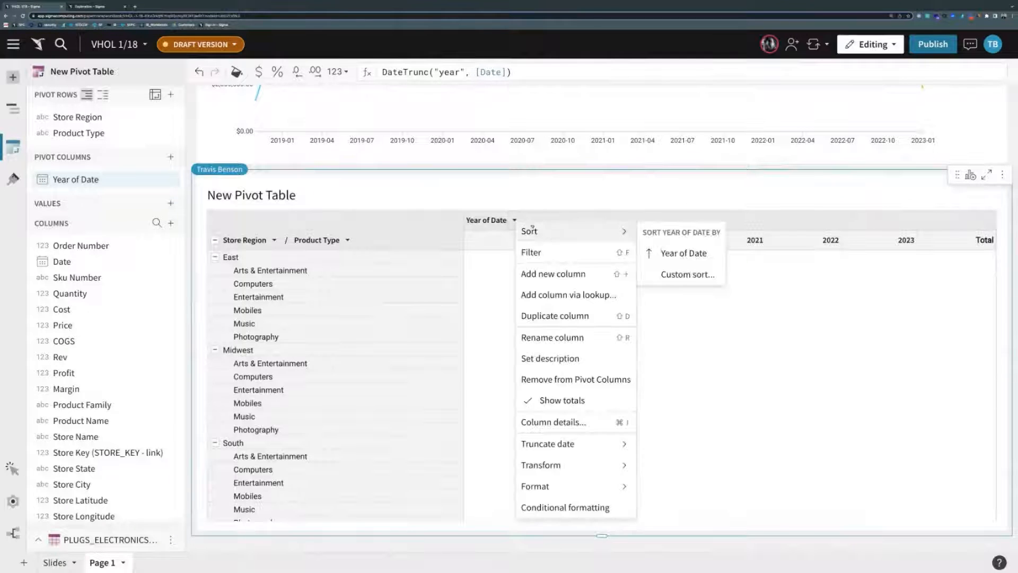
left_click(671, 254)
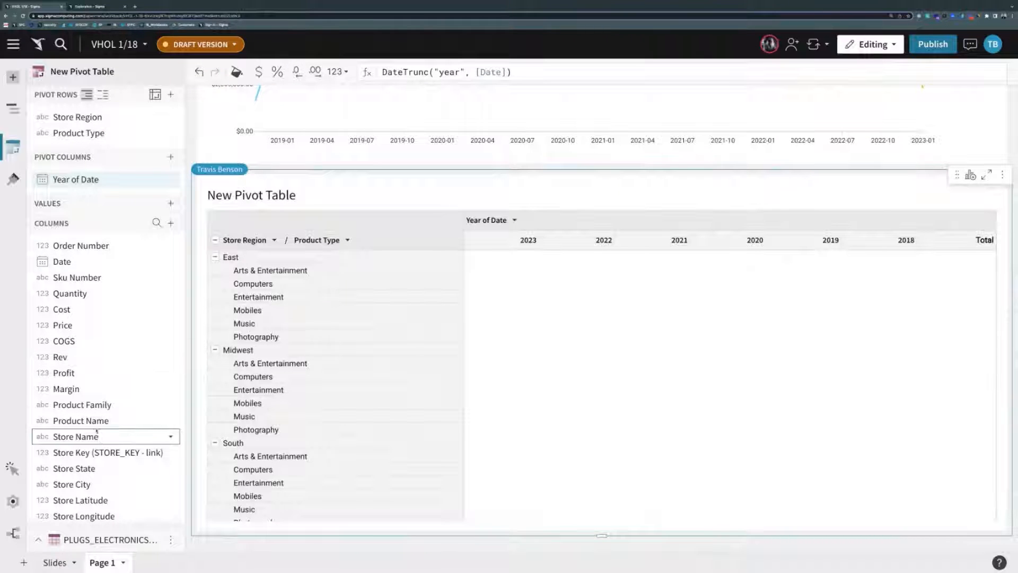
- Add Profit and Margin to the pivot table's values
scroll(96, 431, "down", 1)
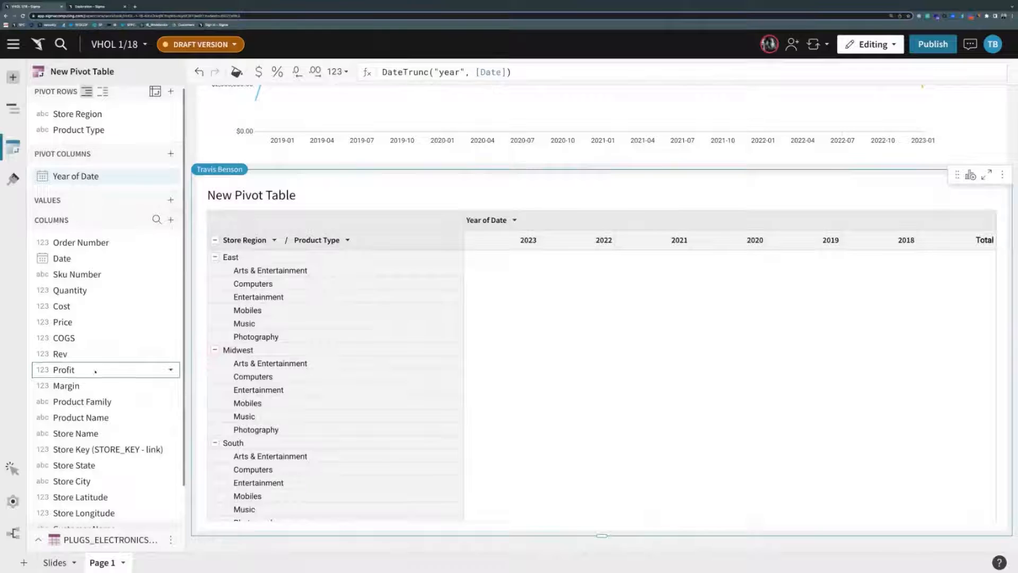
left_click_drag(95, 371, 95, 203)
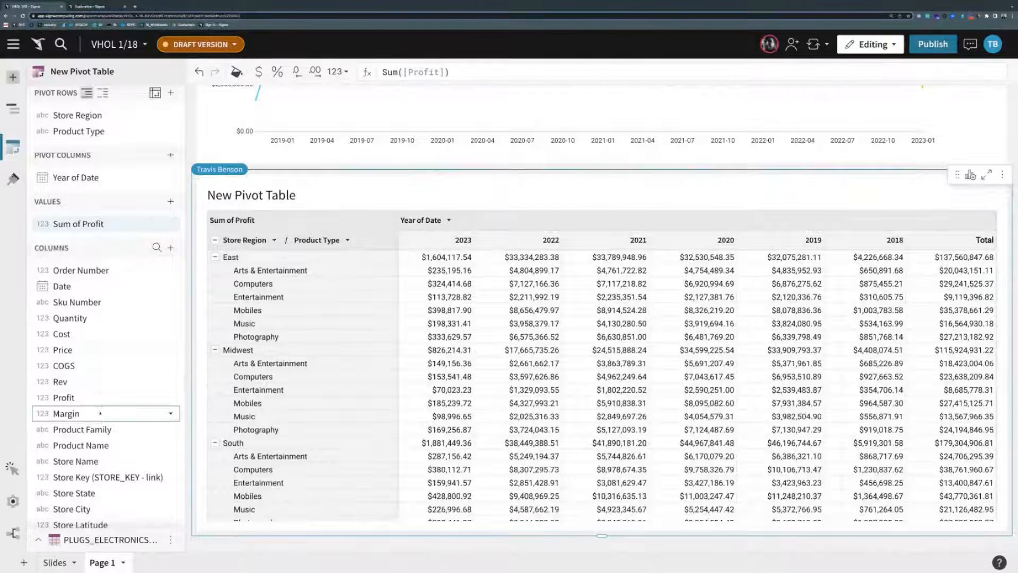
left_click_drag(100, 413, 101, 225)
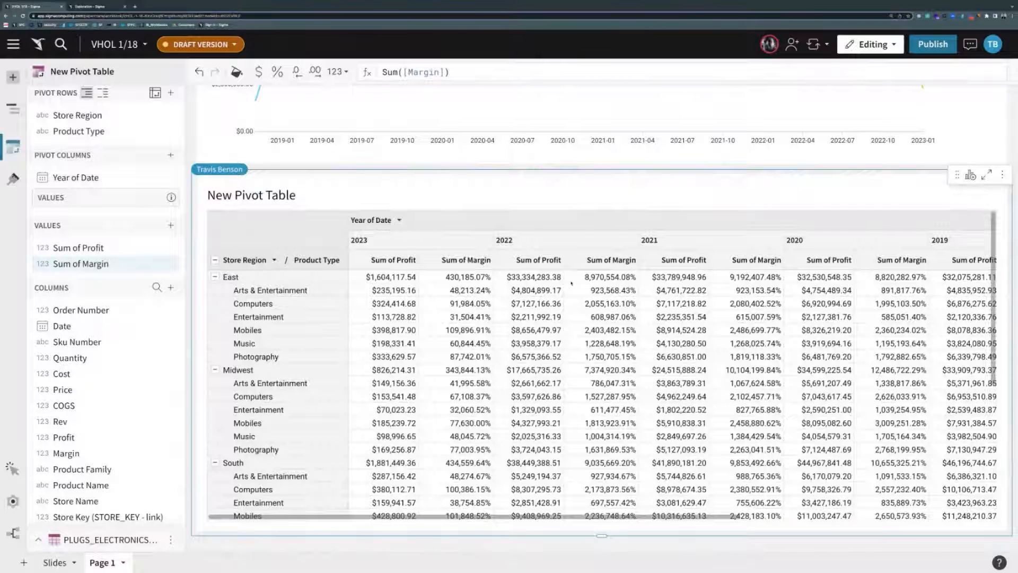
- Set the aggregate of the pivot table's Margin value to Avg
left_click(456, 268)
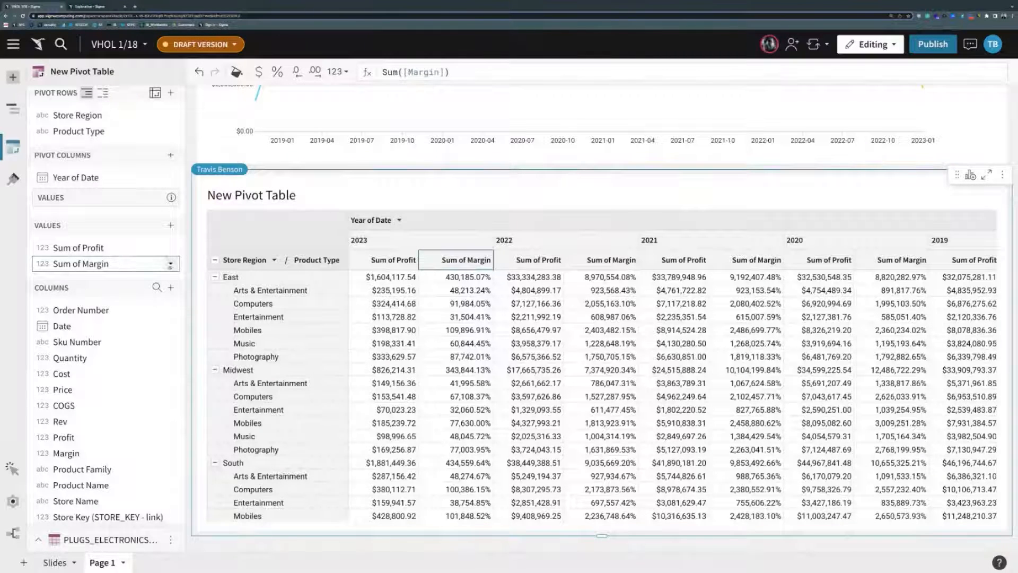
left_click(170, 264)
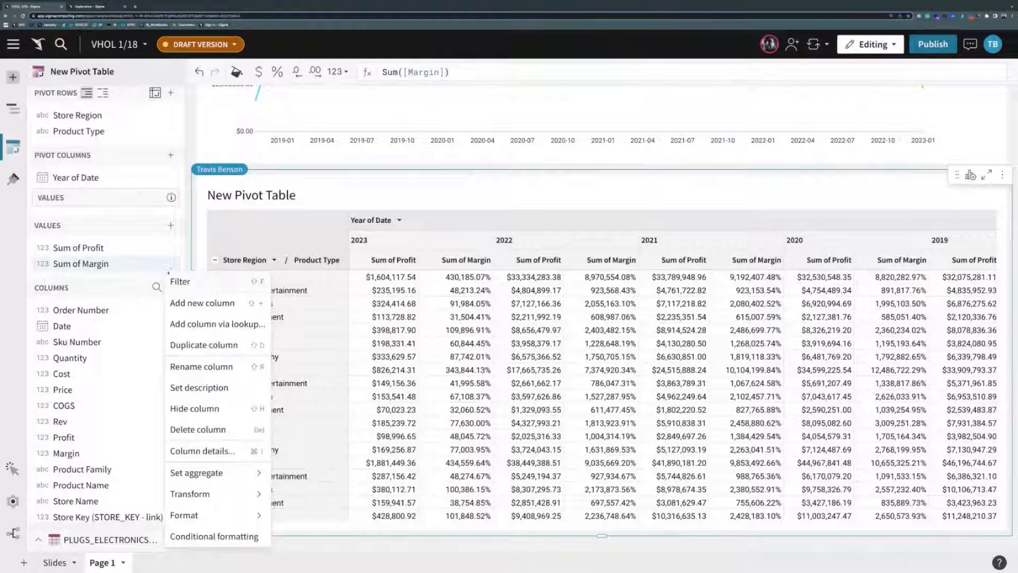
left_click(107, 264)
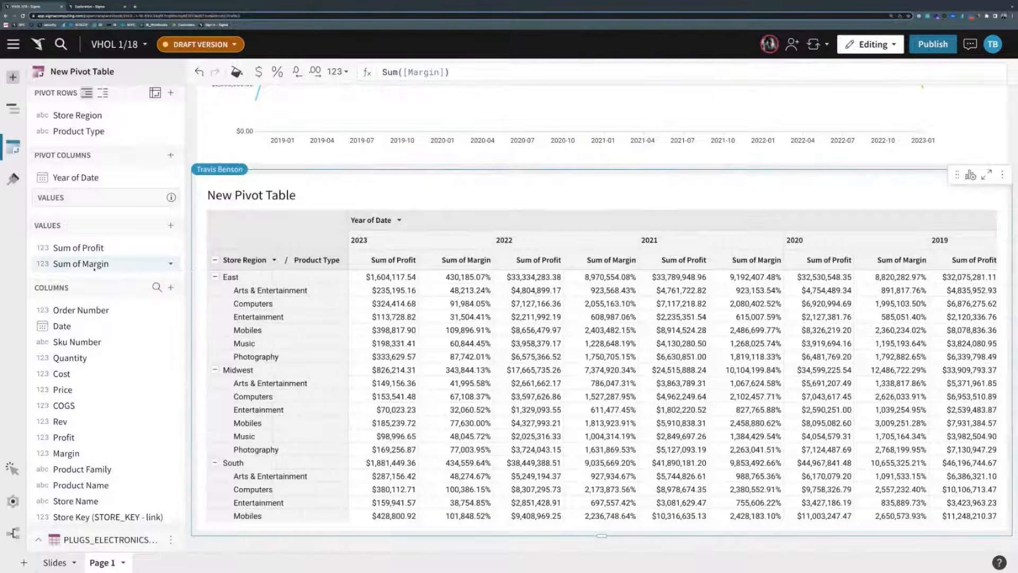
left_click(170, 264)
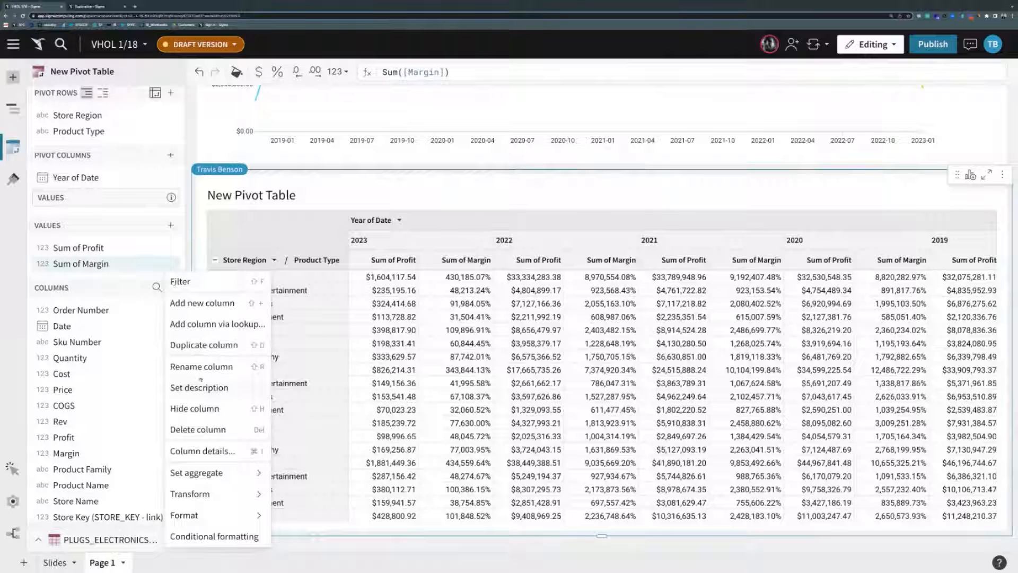
mouse_move(206, 473)
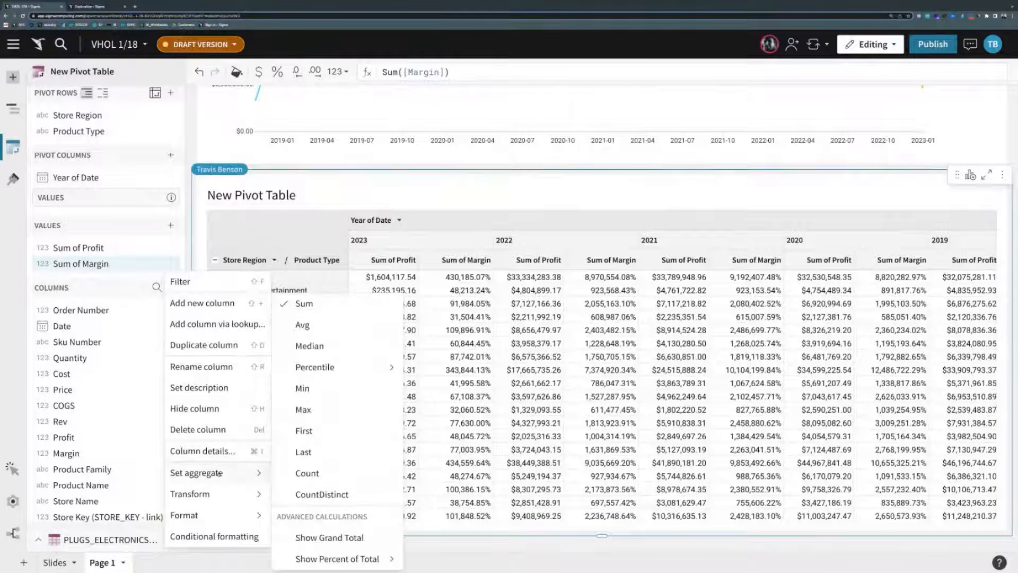
left_click(303, 326)
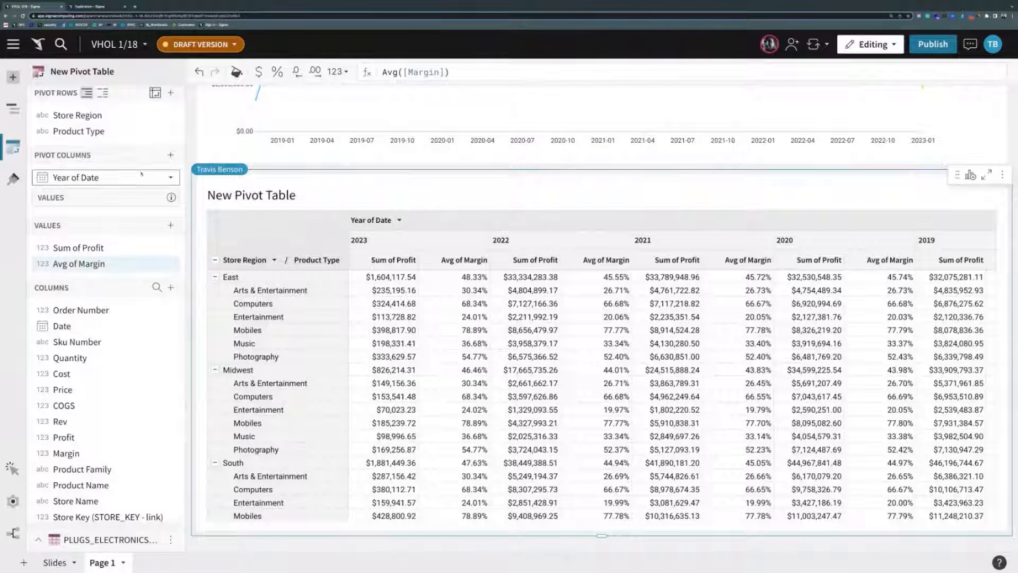
- Check the Show totals option of the Product Type row field and view the pivot table's Total columns
left_click(175, 133)
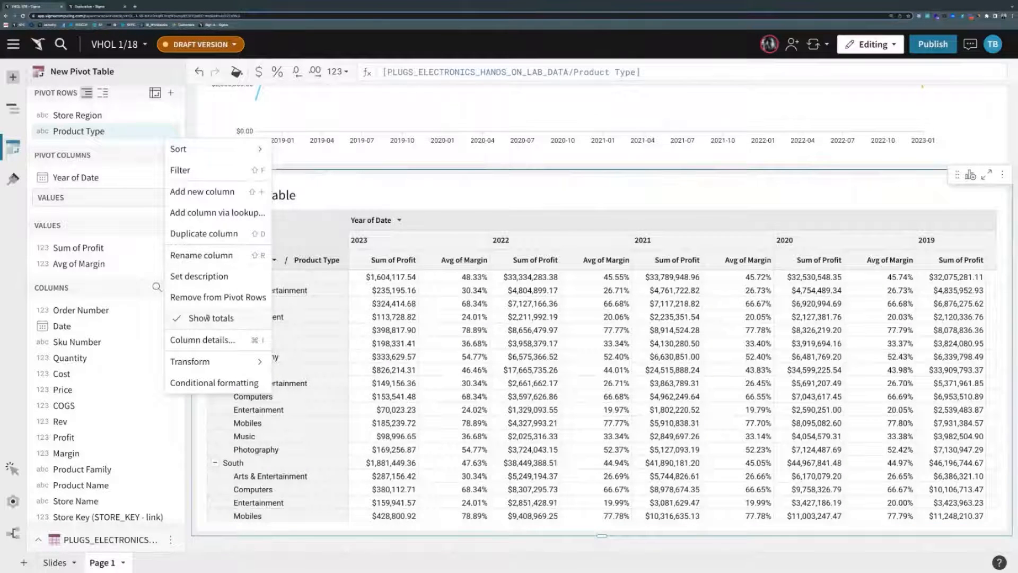
left_click(207, 318)
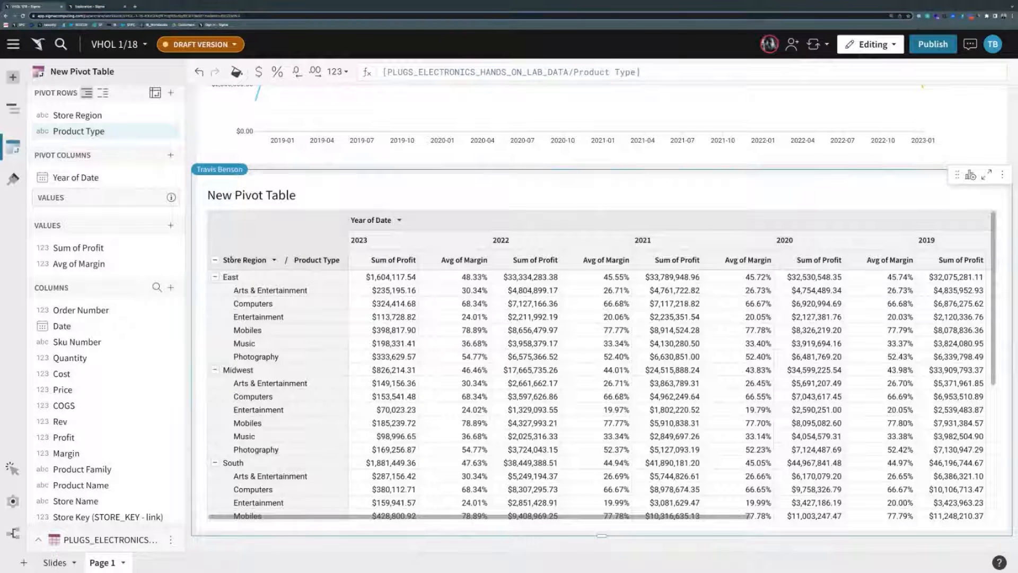
scroll(414, 238, "right", 5)
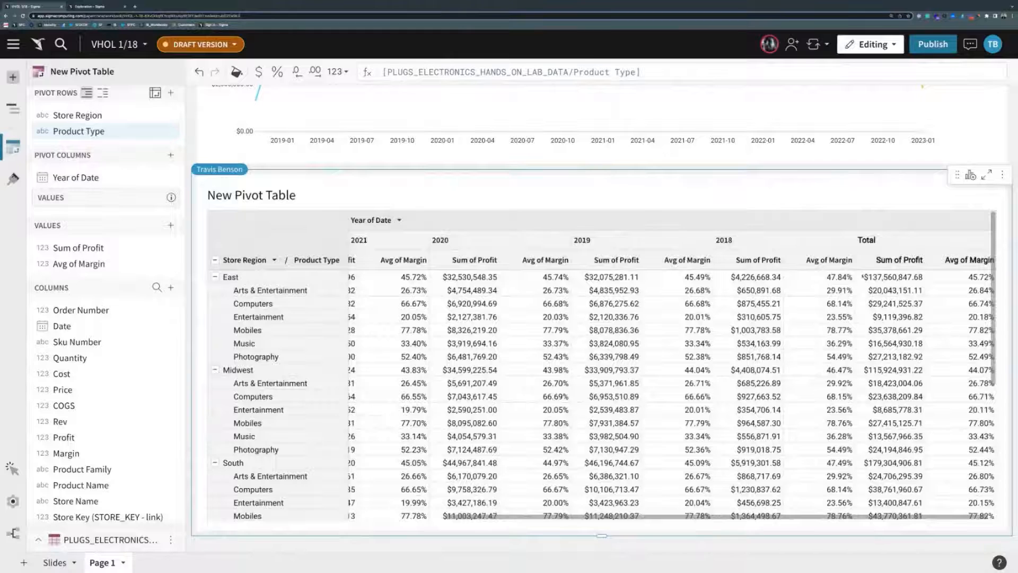
- Add conditional formatting to the pivot table's Avg of Margin values, using a red-yellow-green background color scale
scroll(863, 276, "left", 6)
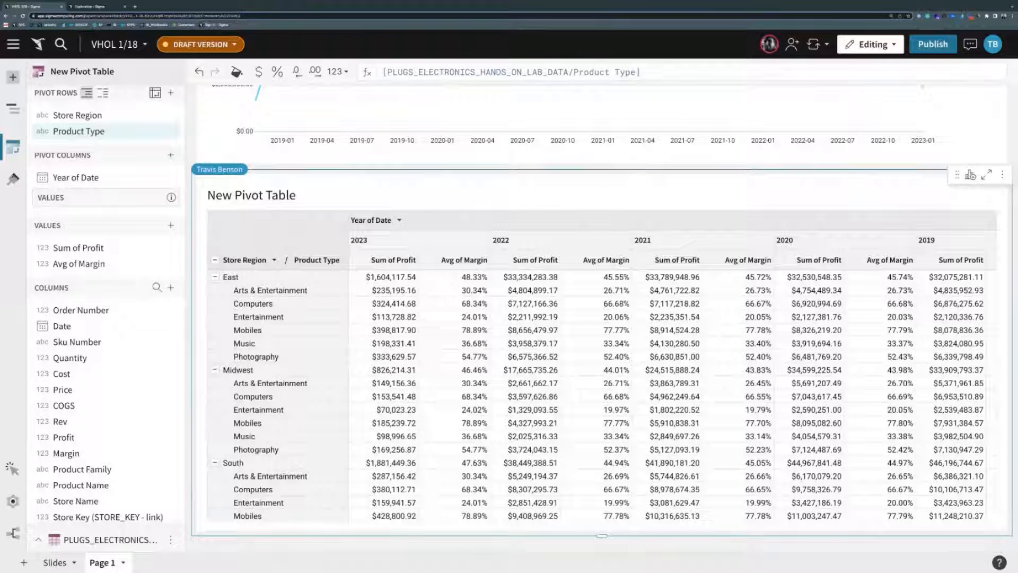
scroll(528, 280, "down", 5)
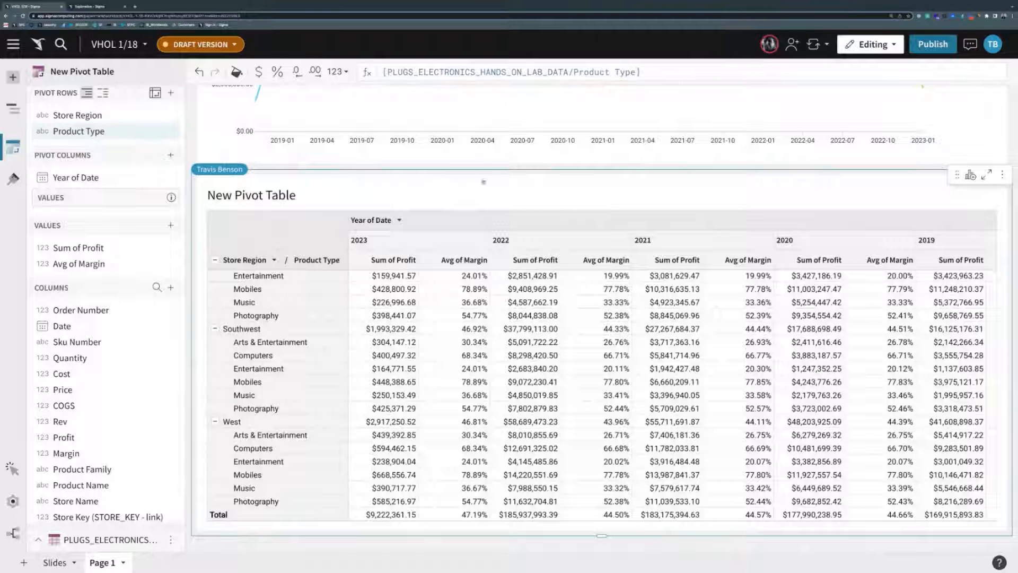
left_click(138, 247)
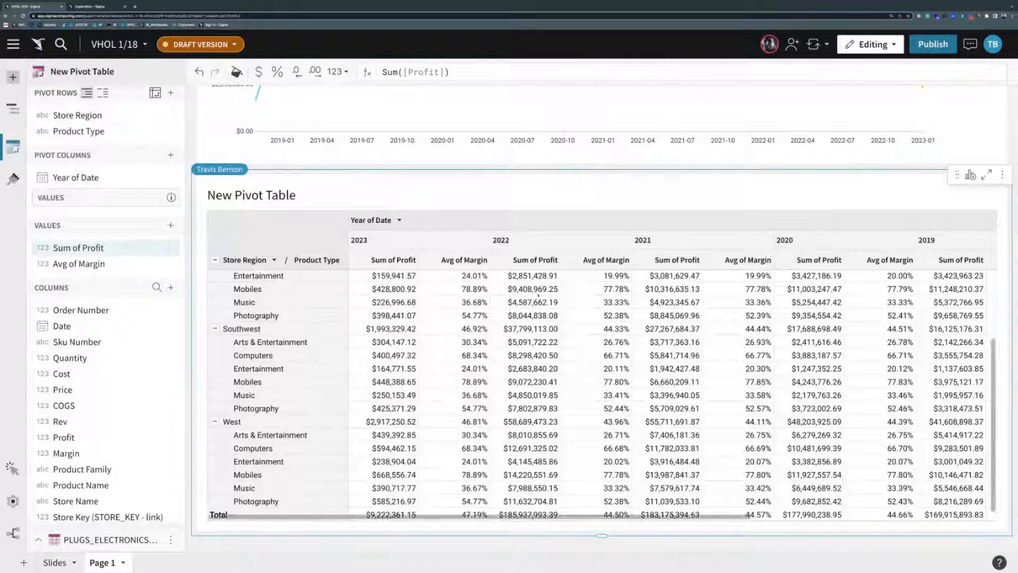
scroll(538, 280, "up", 5)
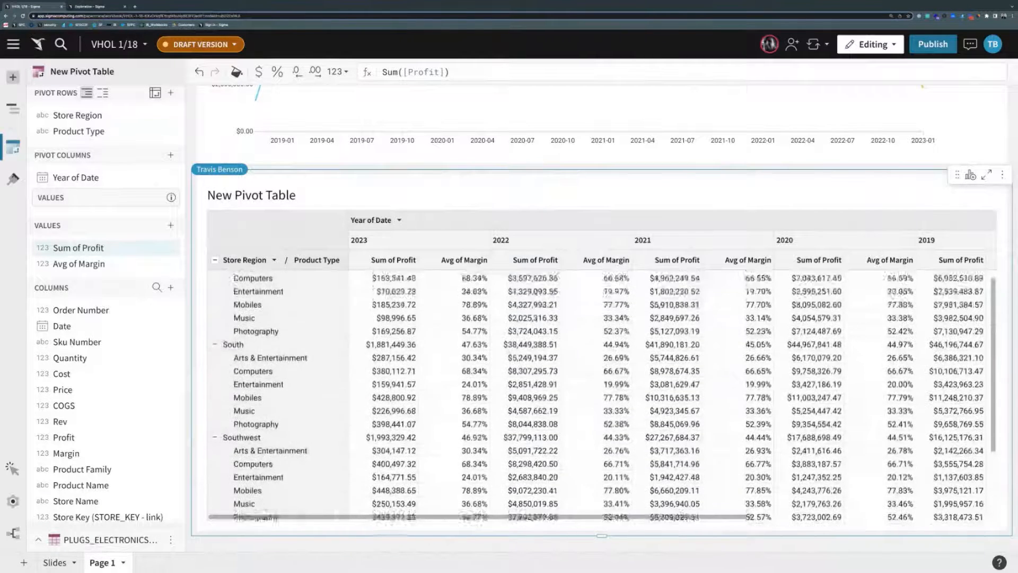
scroll(567, 282, "up", 1)
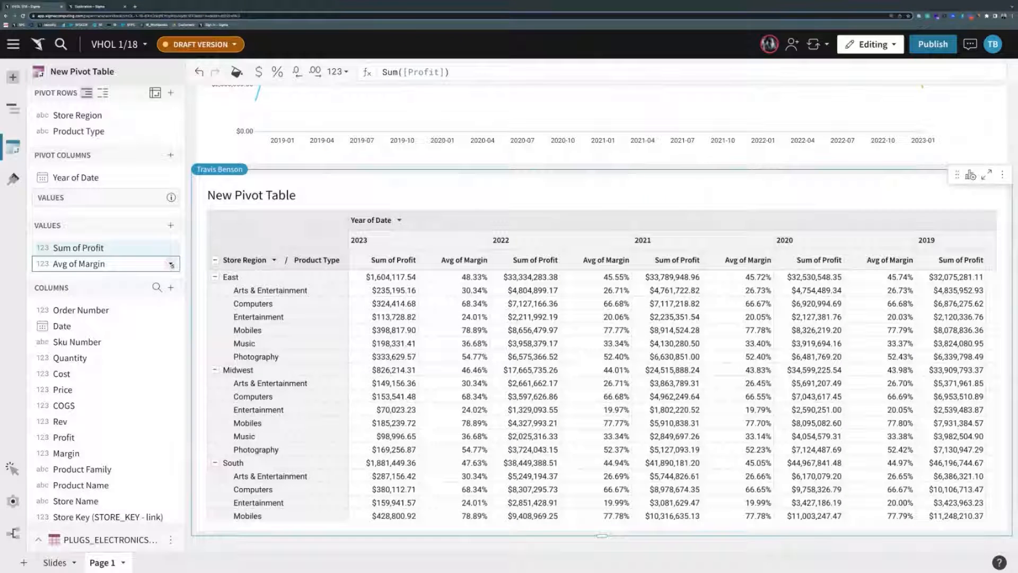
left_click(171, 264)
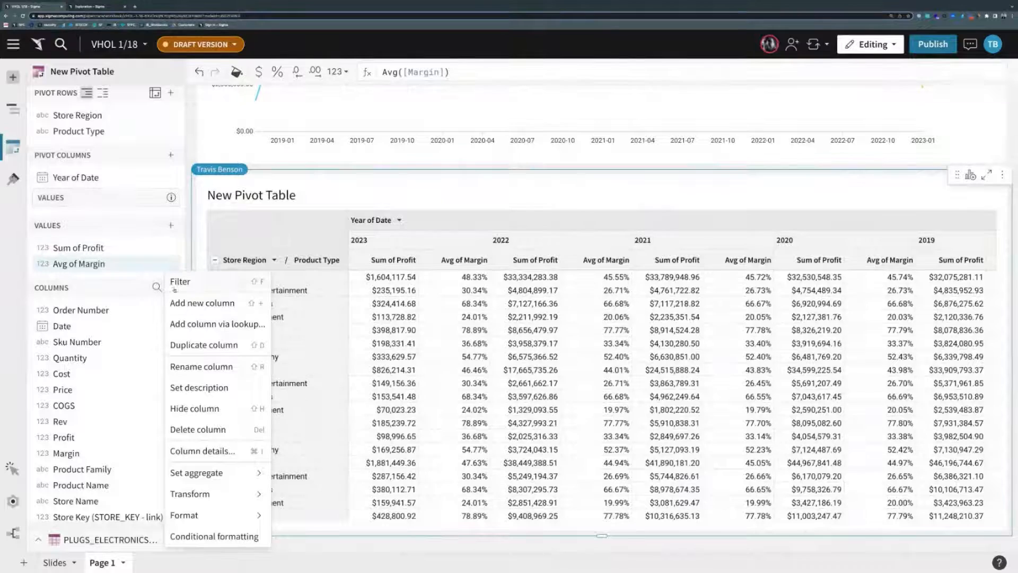
left_click(212, 536)
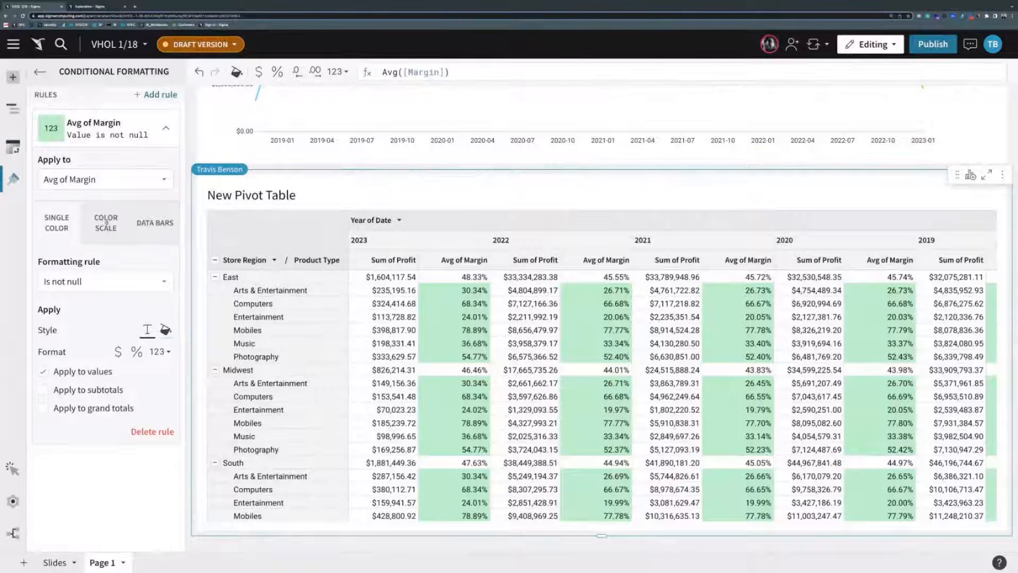
left_click(110, 227)
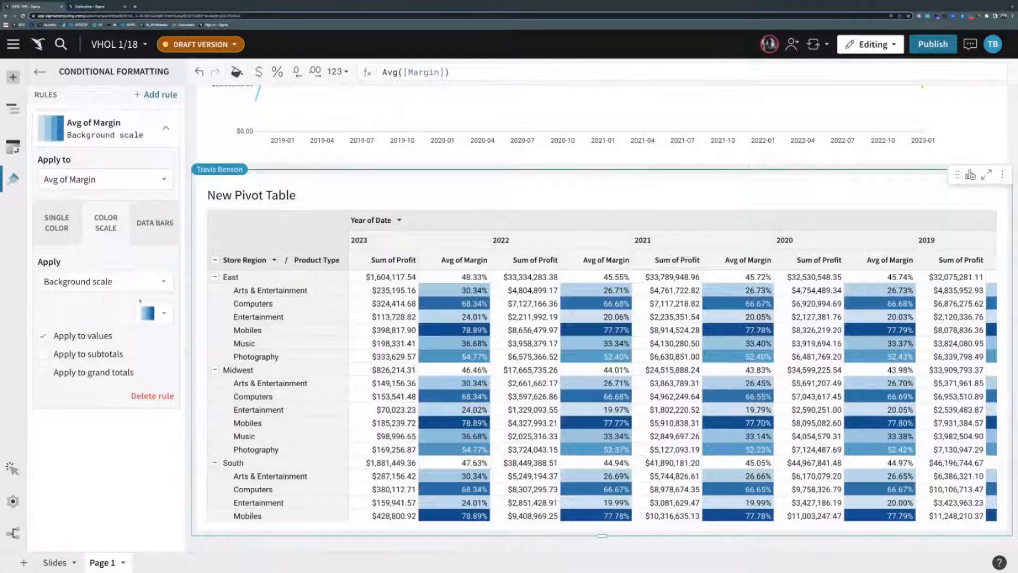
left_click(154, 313)
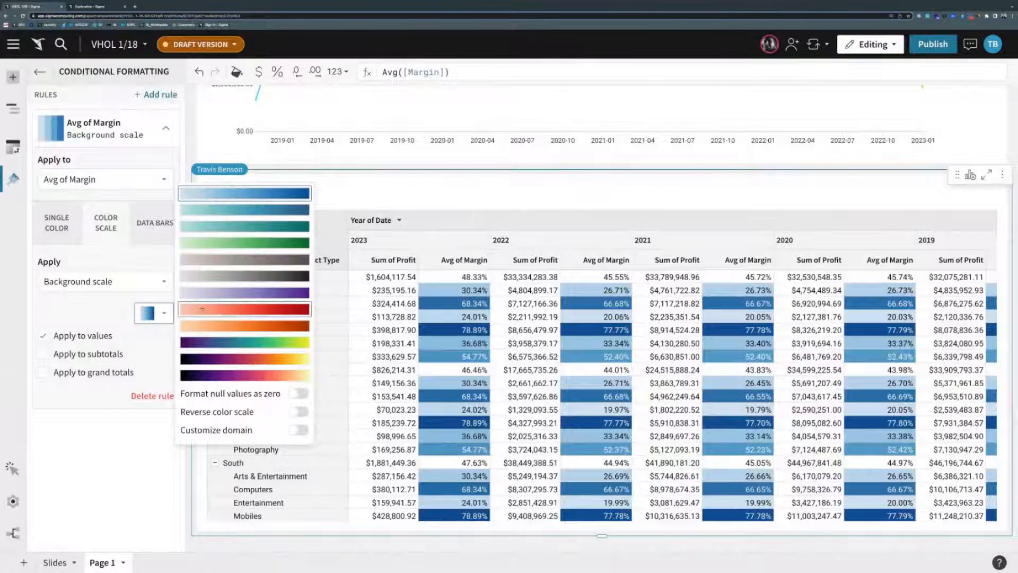
left_click(250, 353)
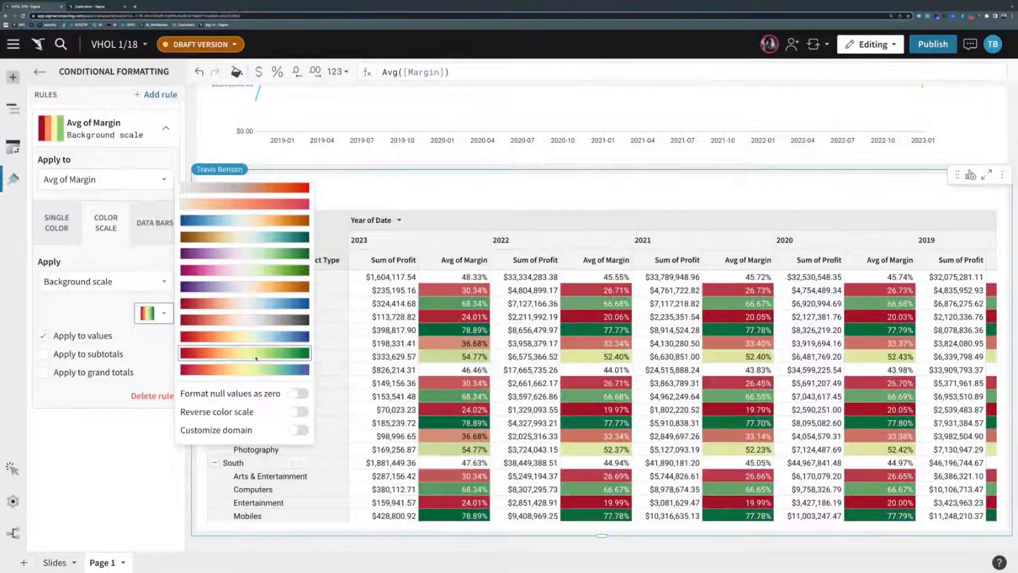
left_click(390, 189)
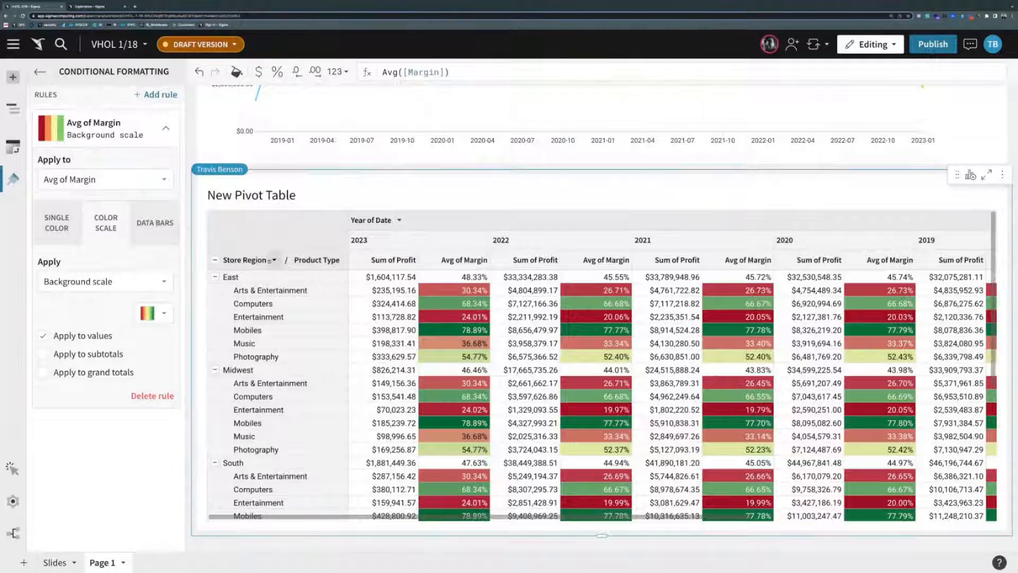
- Sort the pivot table's Store Region rows by Avg of Margin in descending order
left_click(272, 261)
mouse_move(306, 267)
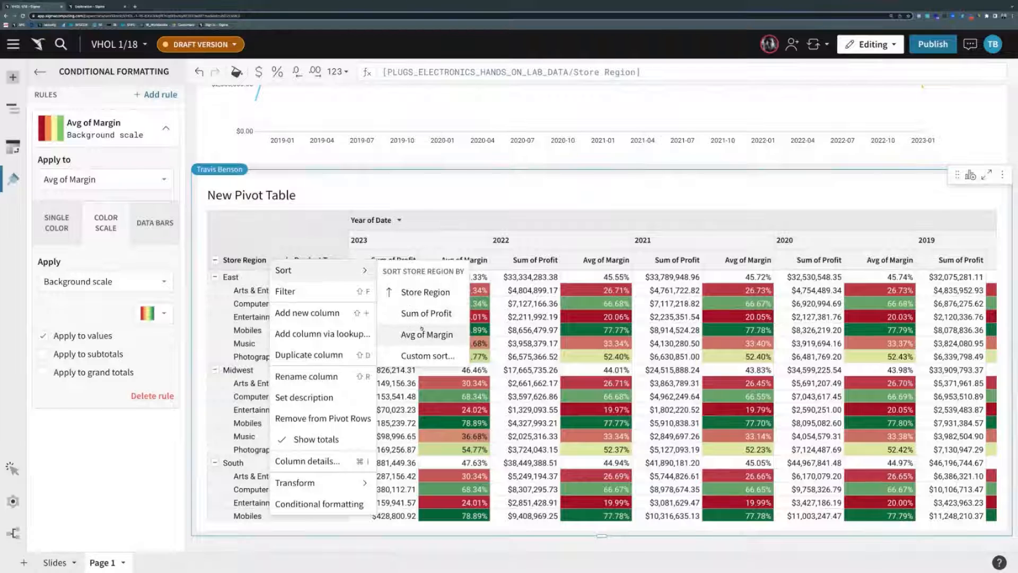
left_click(420, 323)
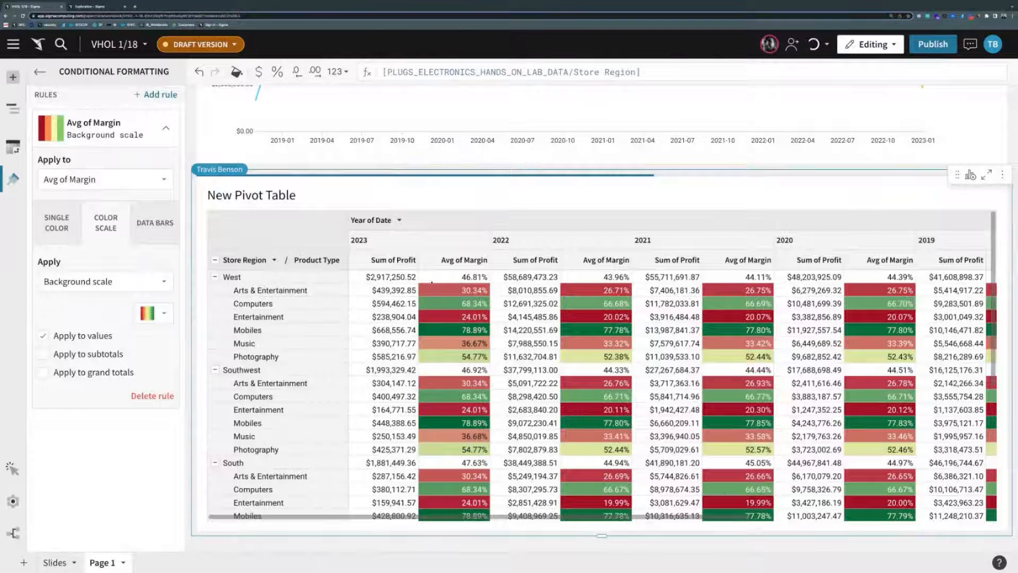
scroll(463, 300, "down", 3)
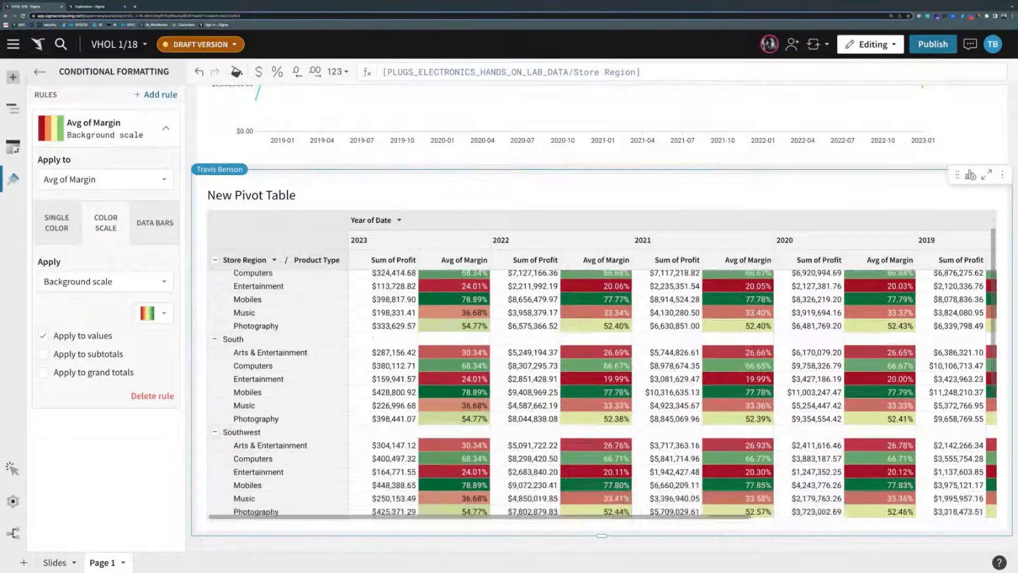
scroll(463, 299, "down", 1)
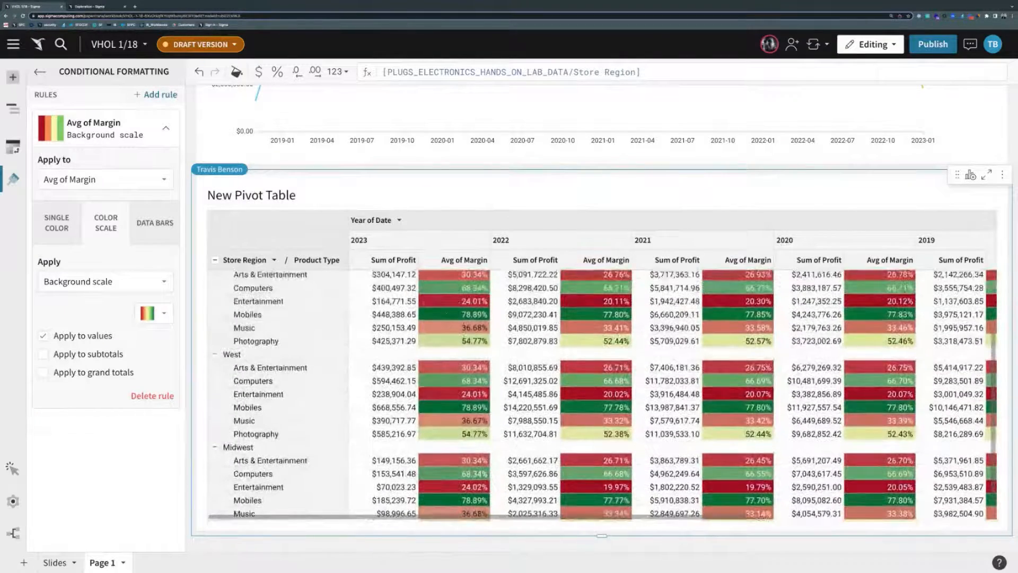
scroll(464, 328, "up", 2)
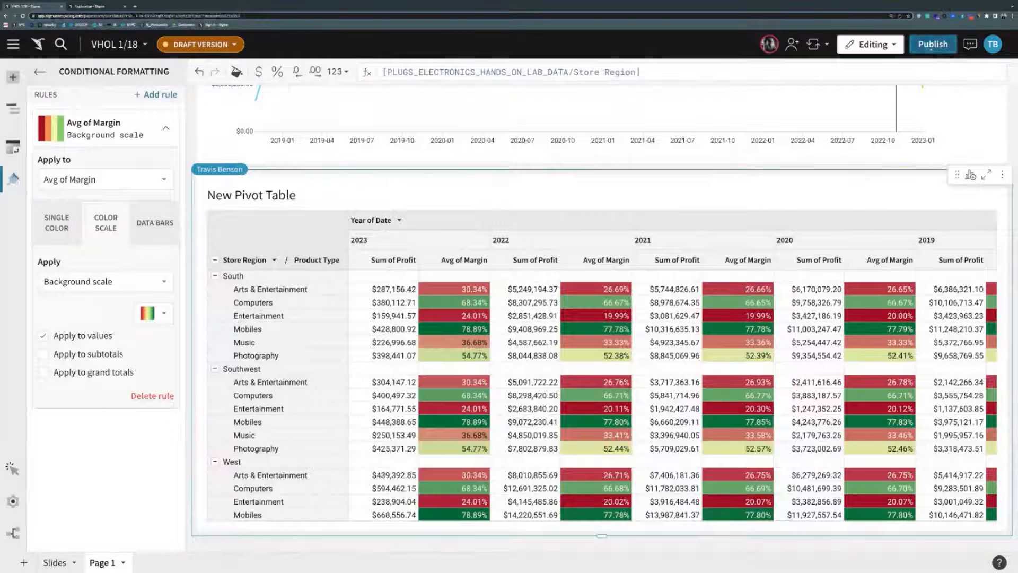
- Publish the workbook draft and add a colleague as a recipient in the workbook's share settings
left_click(931, 44)
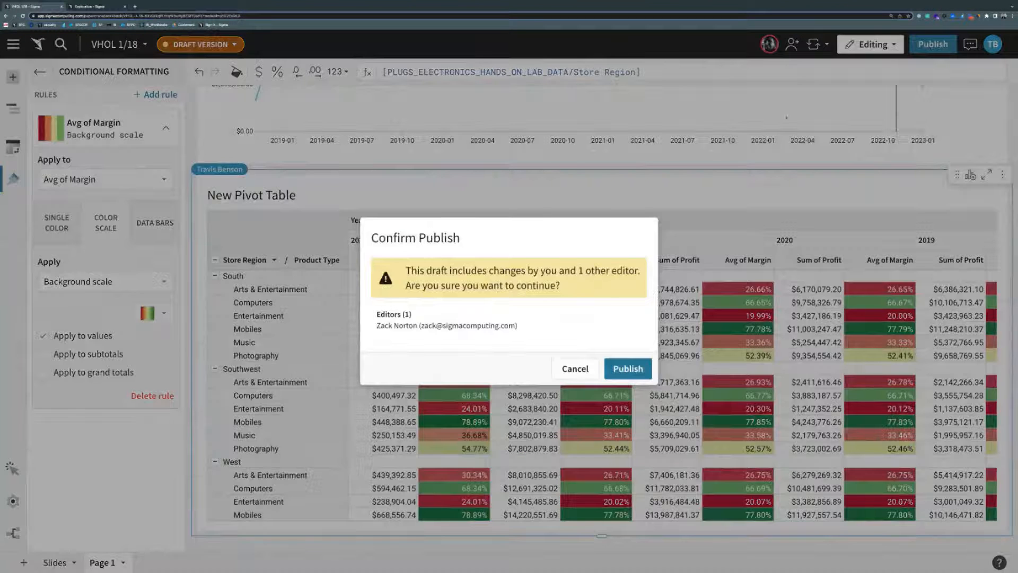
key("Return")
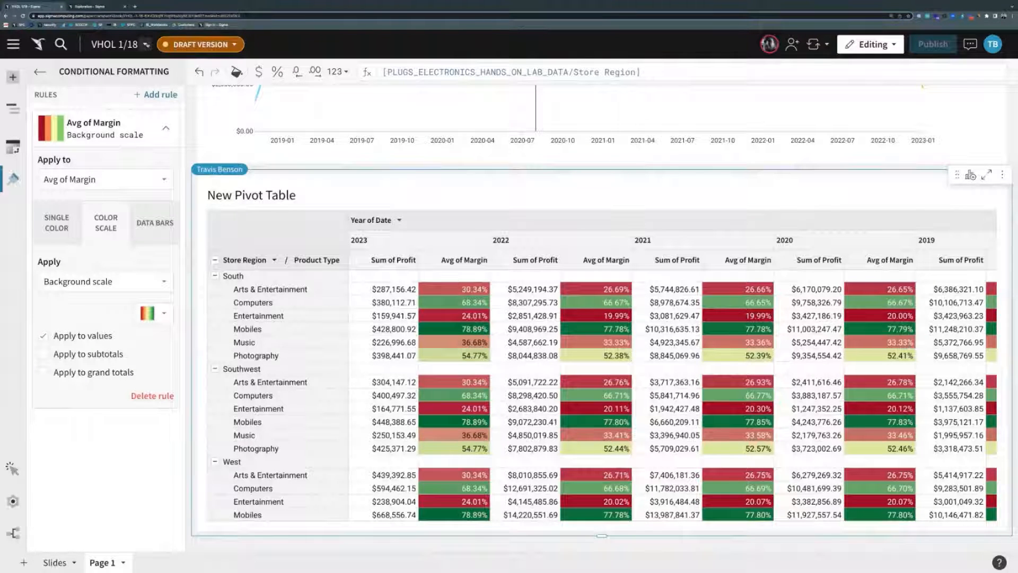
left_click(146, 45)
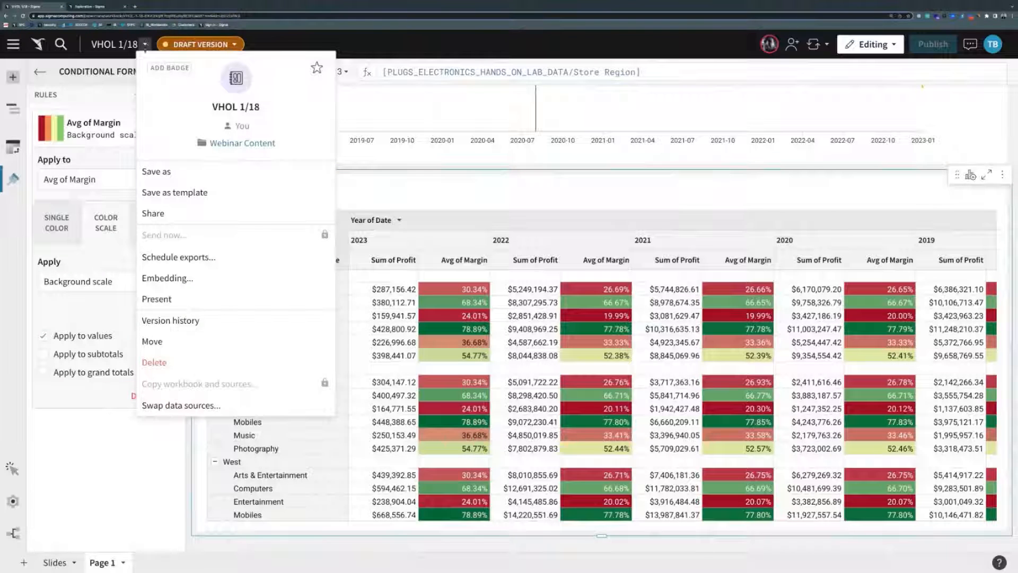
left_click(180, 213)
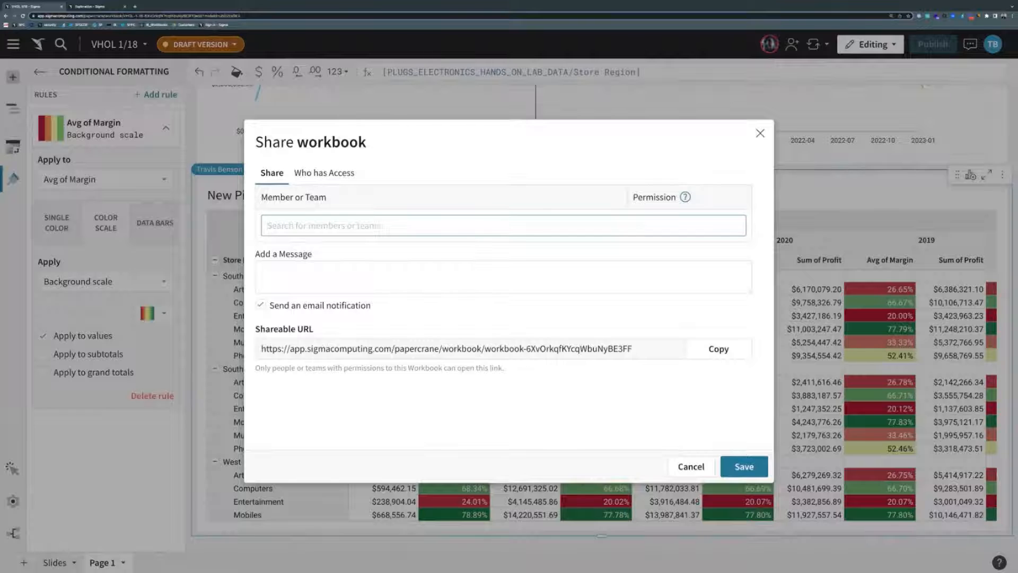
left_click(360, 222)
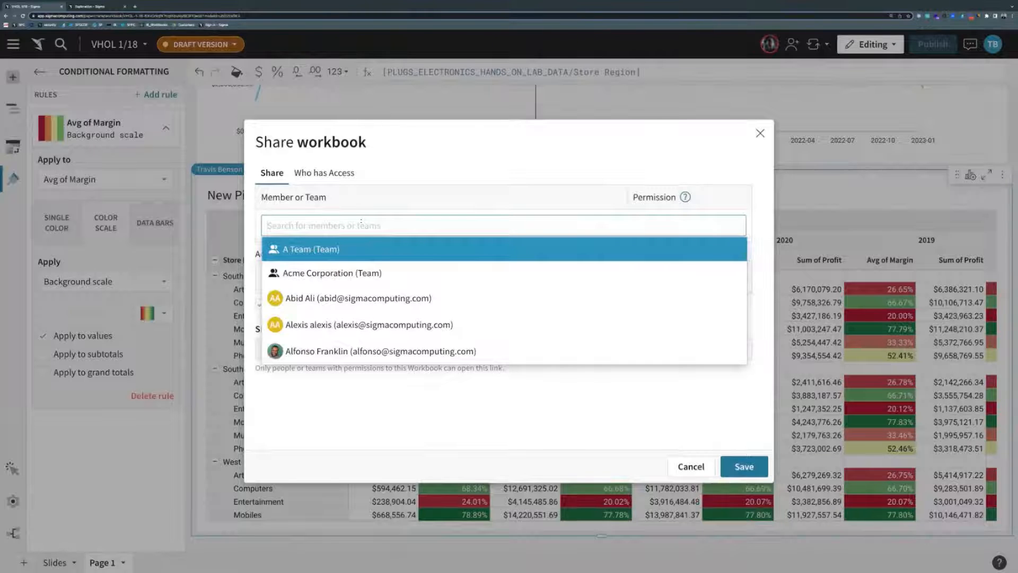
type("A")
key("BackSpace")
type("stev")
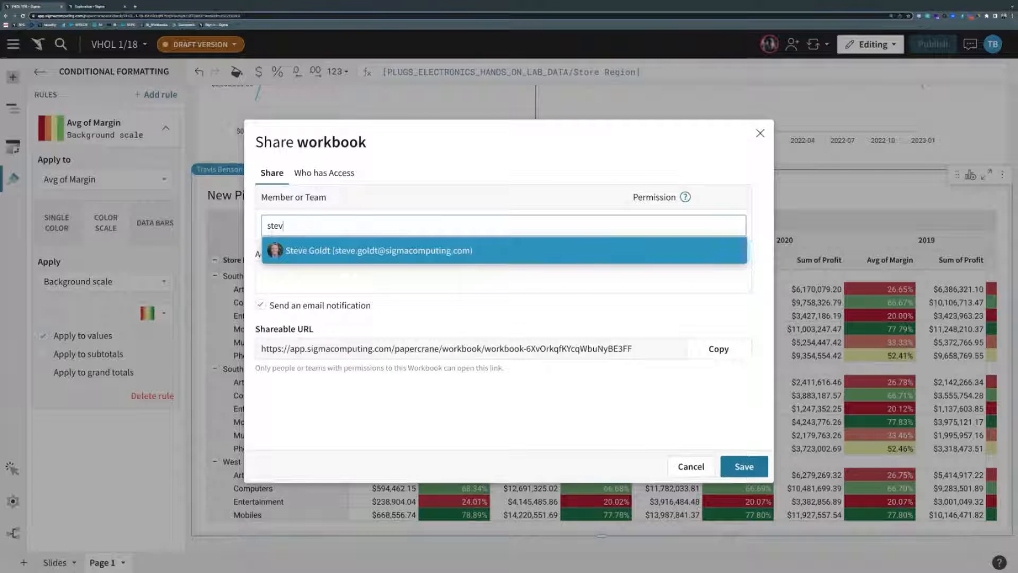
key("Return")
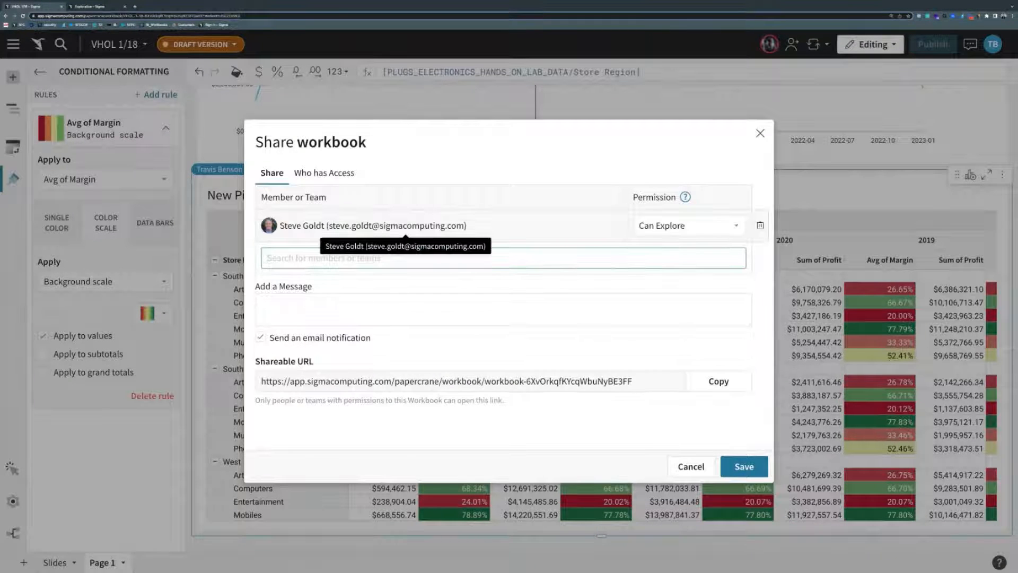
- Add the share message "Hey check out mobiles in the south region" and save the workbook share
left_click(370, 310)
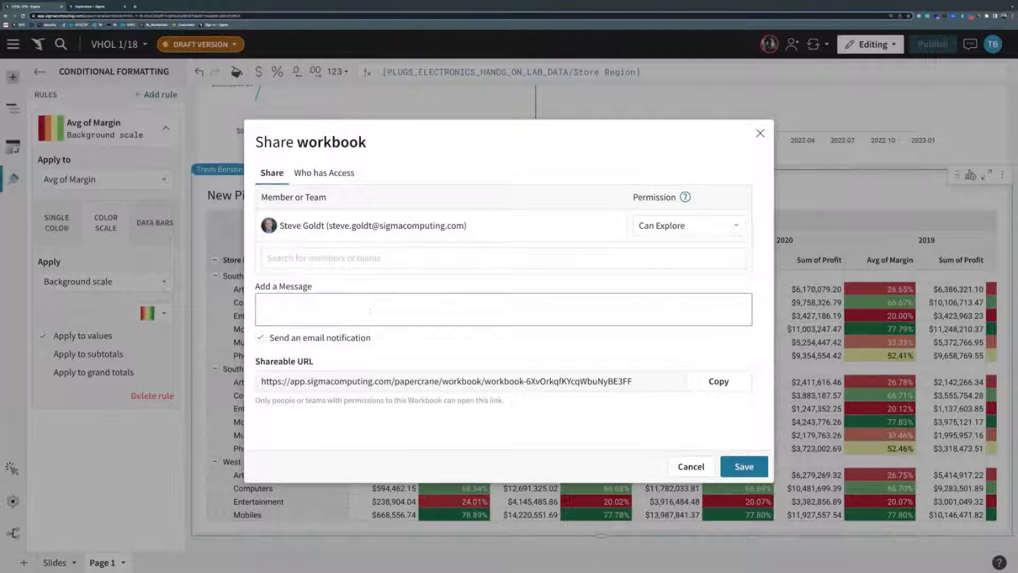
type("Hey check out monile")
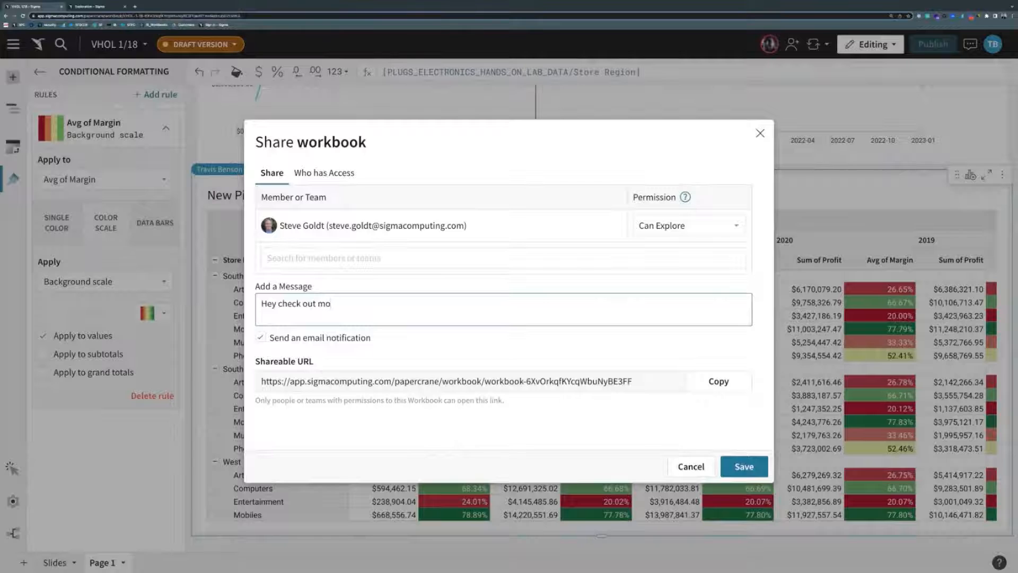
key("BackSpace")
key("BackSpace")
key("BackSpace")
key("BackSpace")
type("bils")
key("BackSpace")
type("es in the south")
key("BackSpace")
key("BackSpace")
type("uth region")
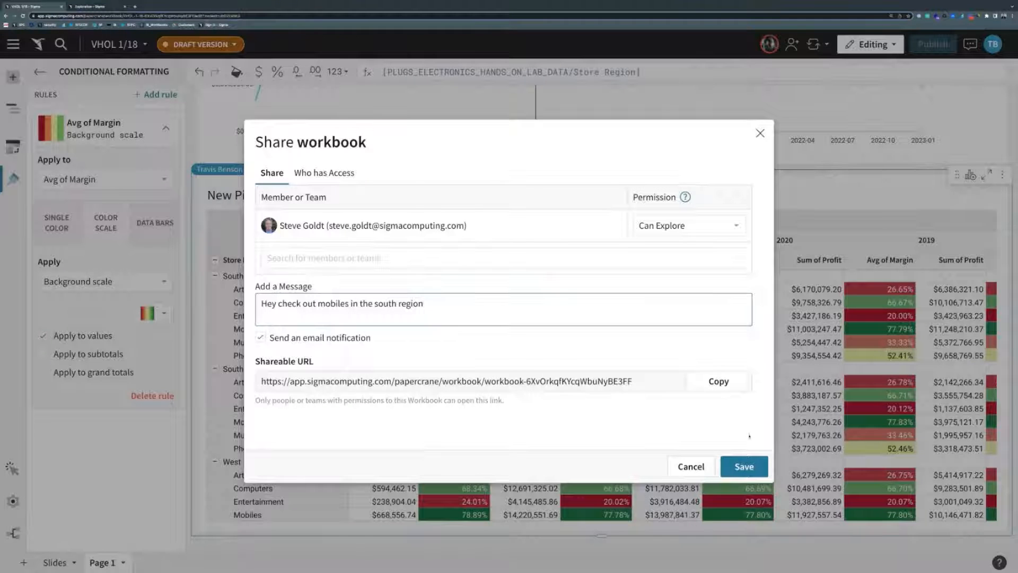
left_click(755, 463)
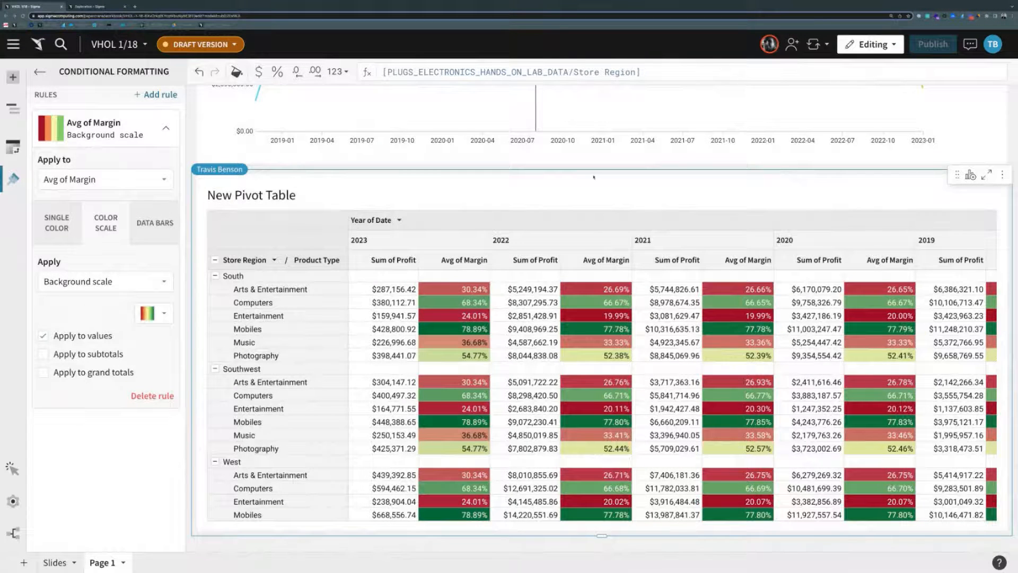
- Review the page's source table, profit bar chart and revenue line chart, and select the Sum of Rev by Month of Date and Store Region chart
scroll(593, 177, "up", 15)
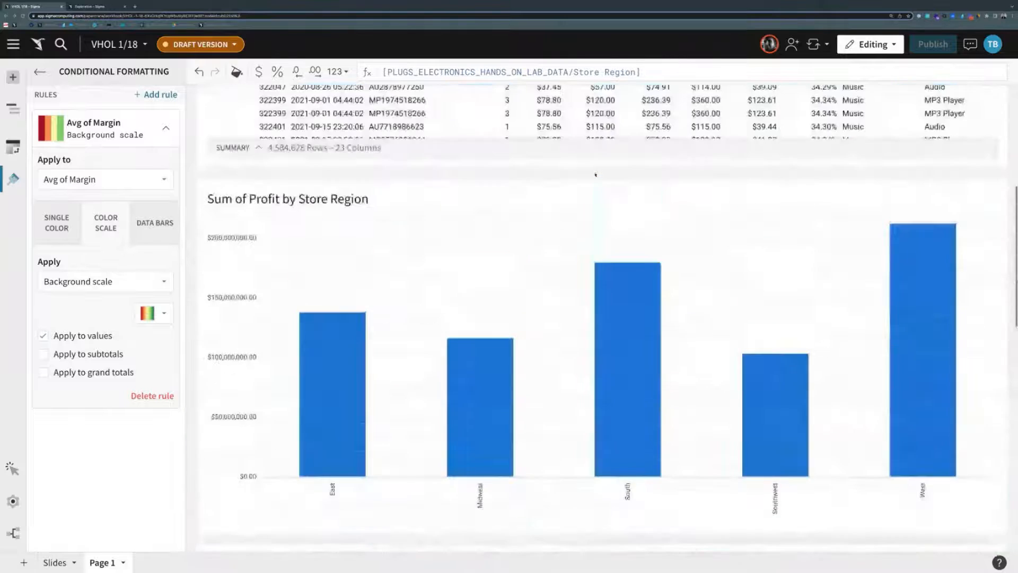
scroll(595, 175, "up", 6)
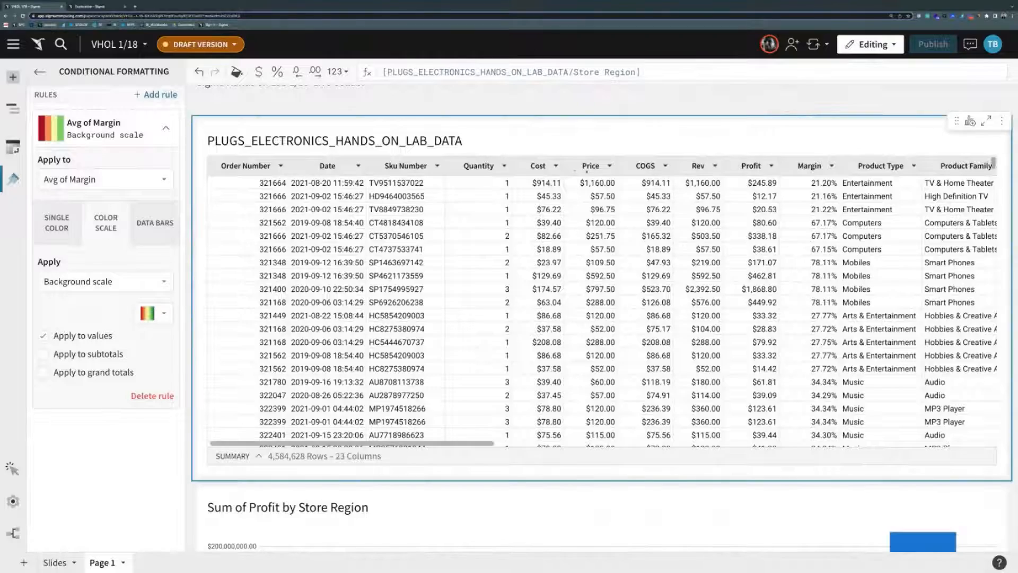
scroll(575, 217, "down", 5)
scroll(578, 215, "down", 10)
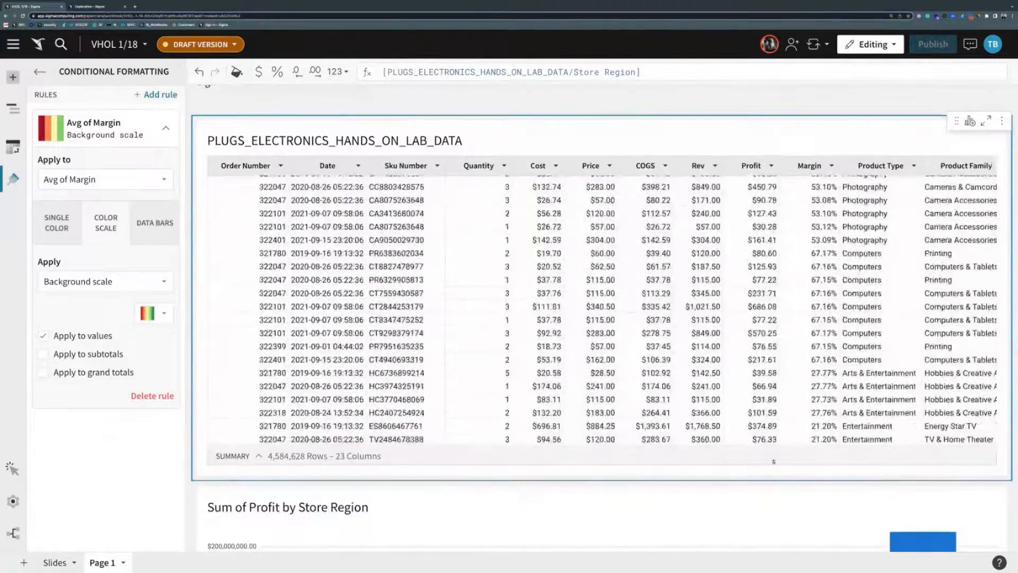
scroll(720, 298, "down", 12)
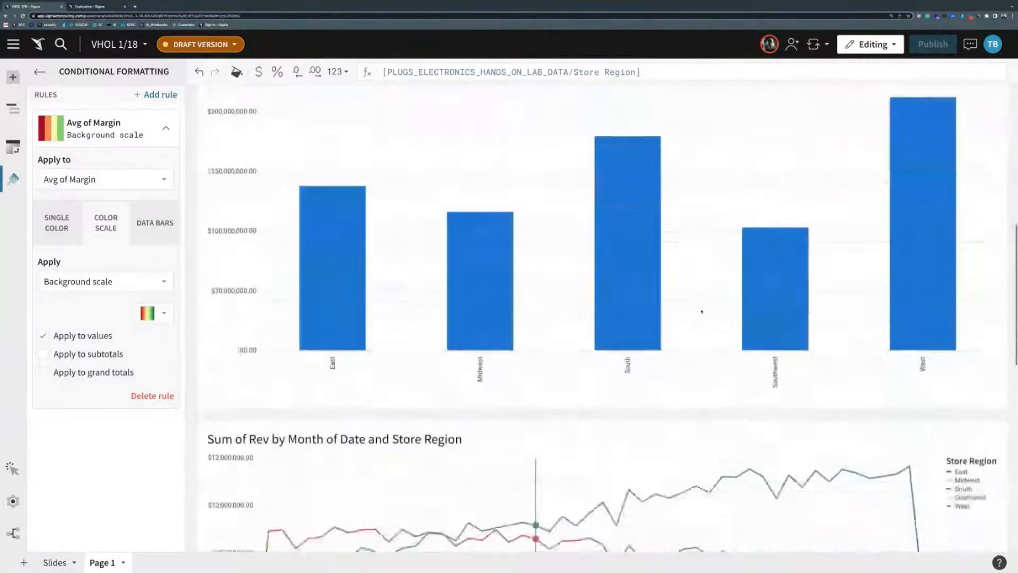
scroll(577, 295, "up", 3)
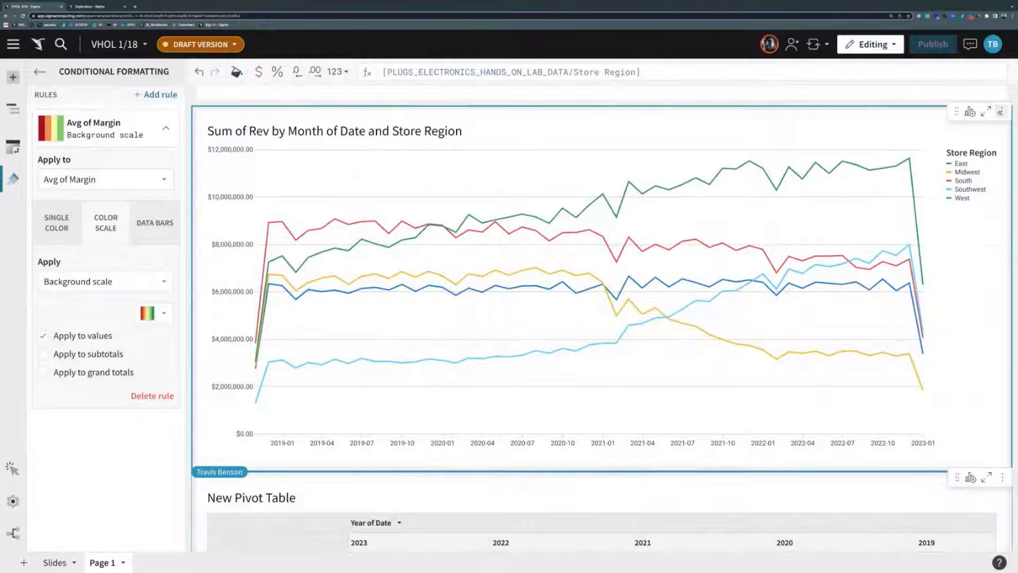
left_click(1002, 111)
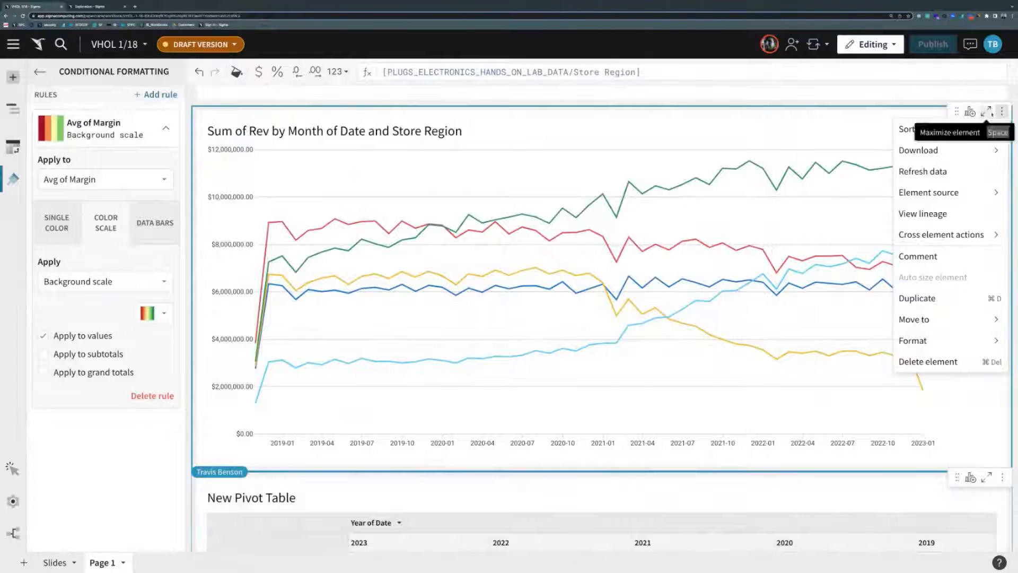
left_click(874, 130)
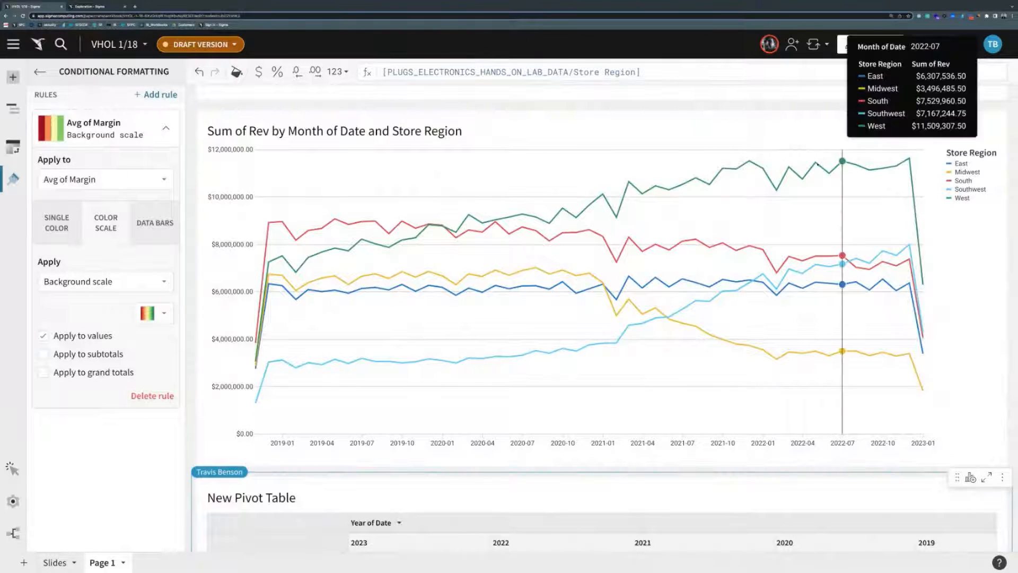
left_click(817, 165)
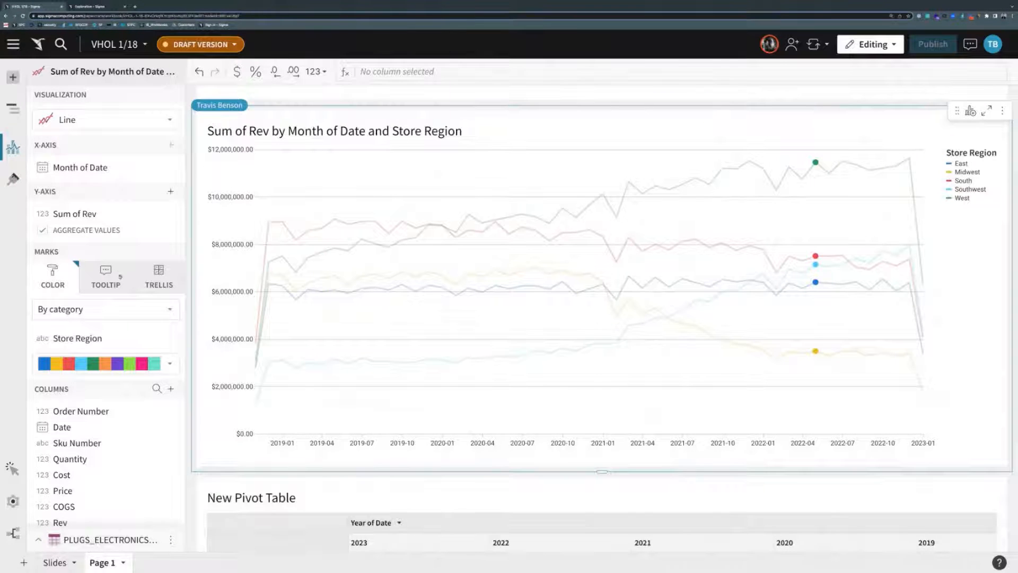
- Filter the revenue line chart's Month of Date to the last 2 years, including the current year
left_click(169, 170)
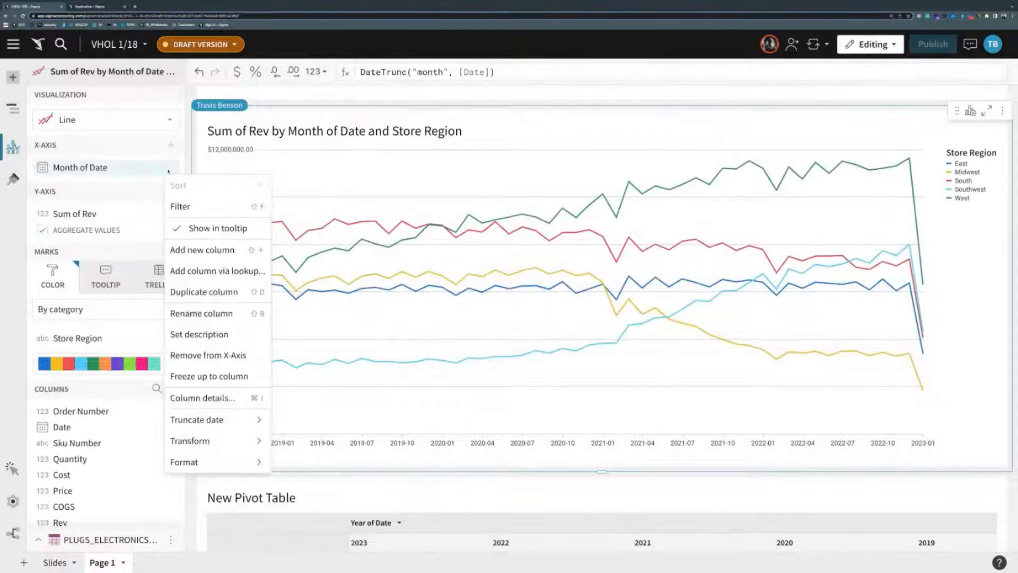
left_click(183, 207)
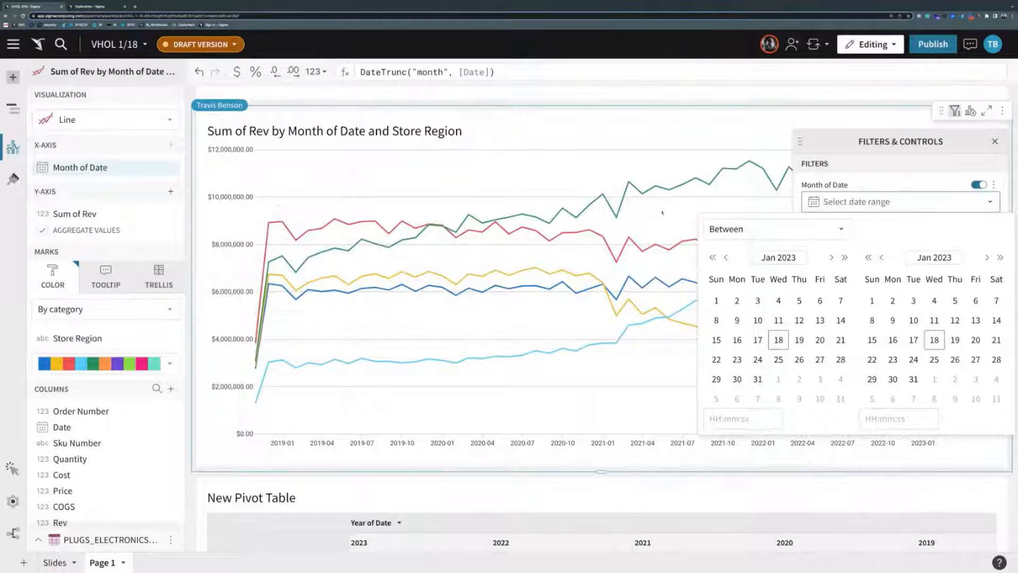
left_click(774, 230)
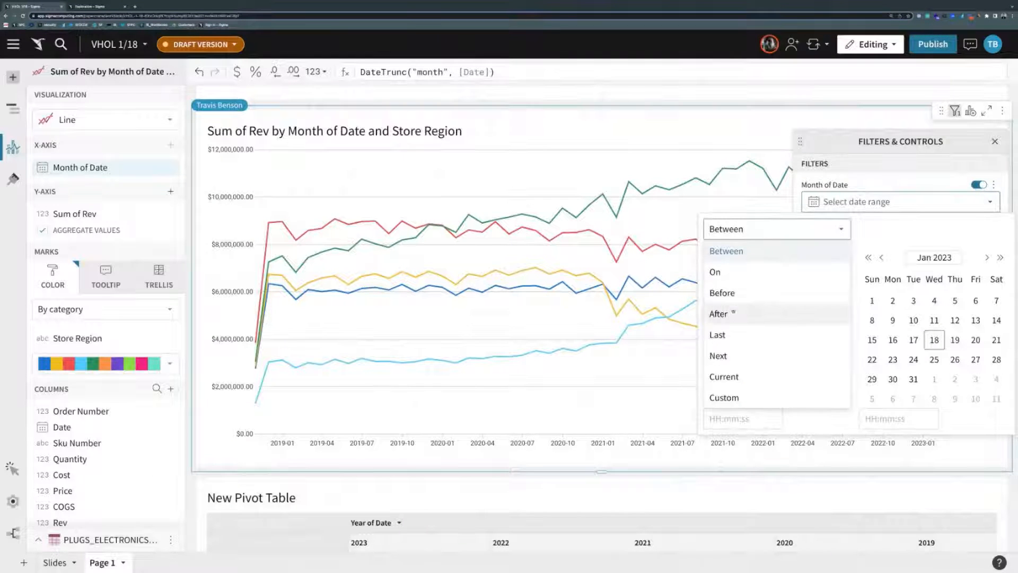
left_click(739, 331)
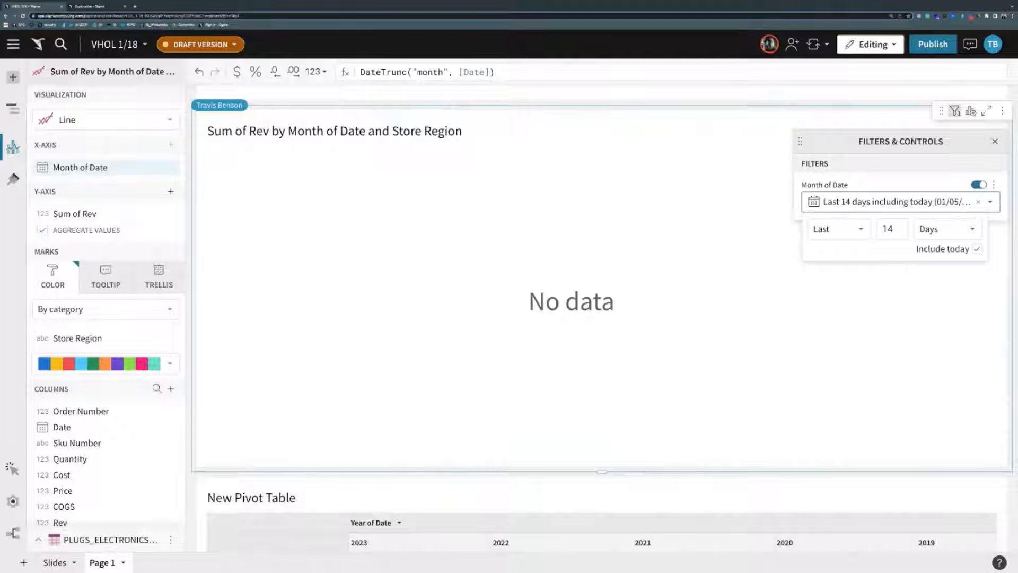
left_click(865, 234)
double_click(893, 229)
key("BackSpace")
type("2")
left_click(914, 229)
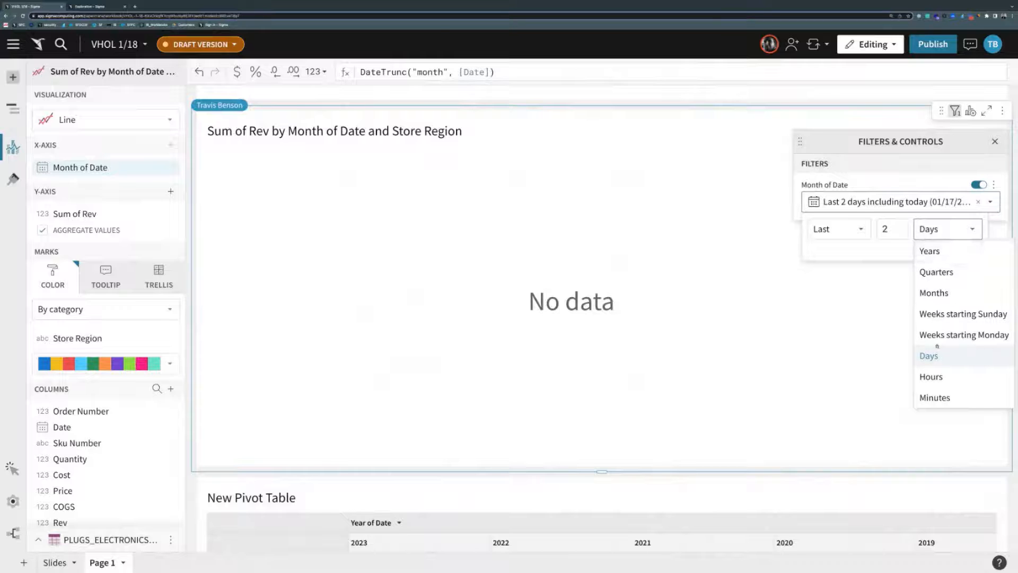
left_click(929, 251)
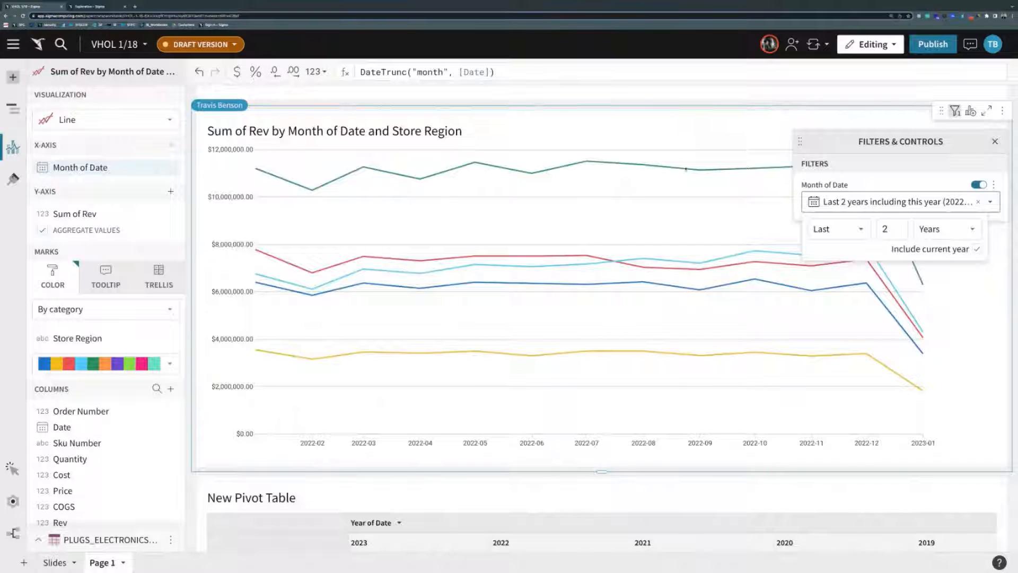
left_click(705, 118)
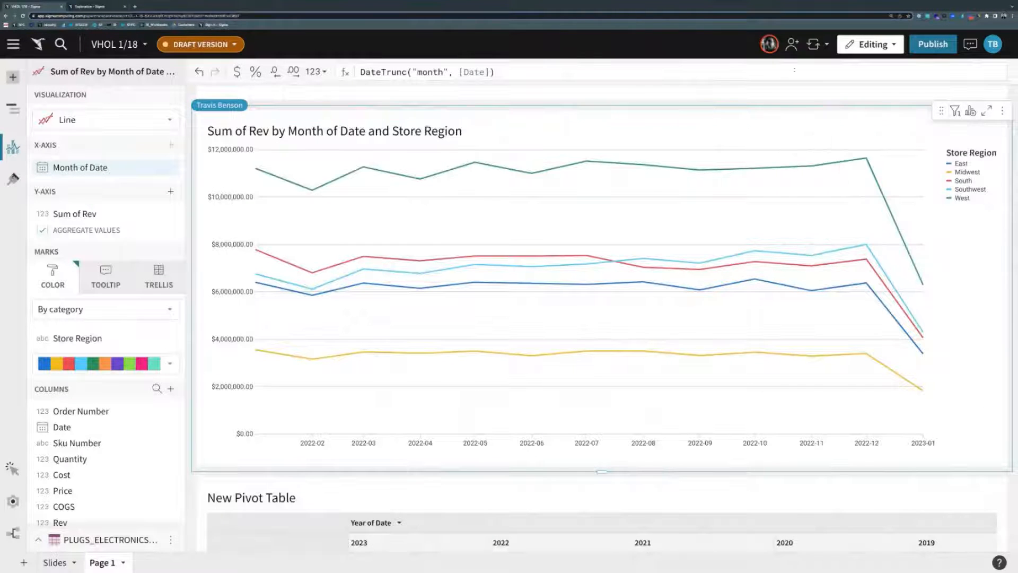
- Open the workbook's query history and examine the run times and generated SQL of the most recent New Pivot Table query
left_click(826, 45)
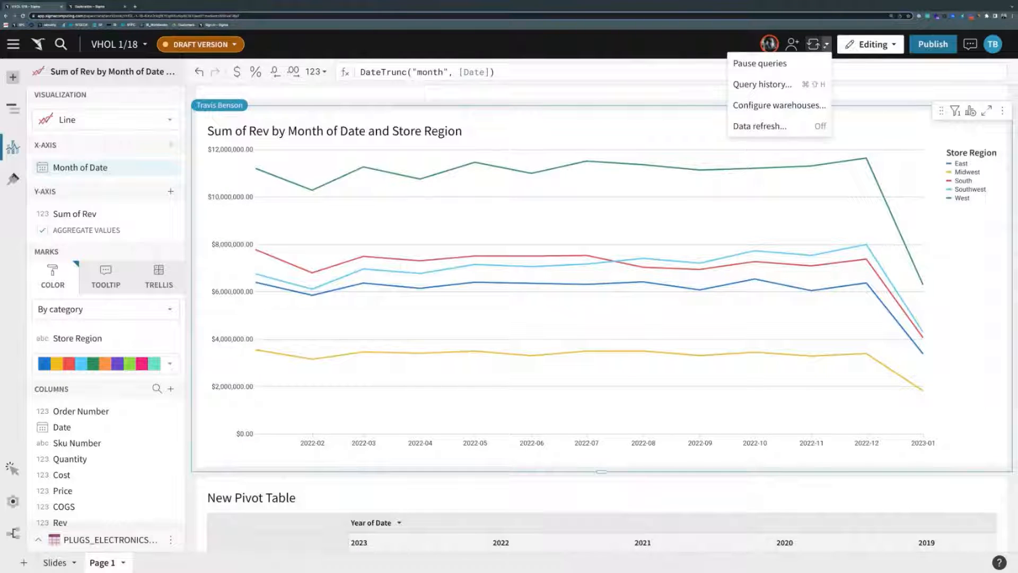
left_click(779, 84)
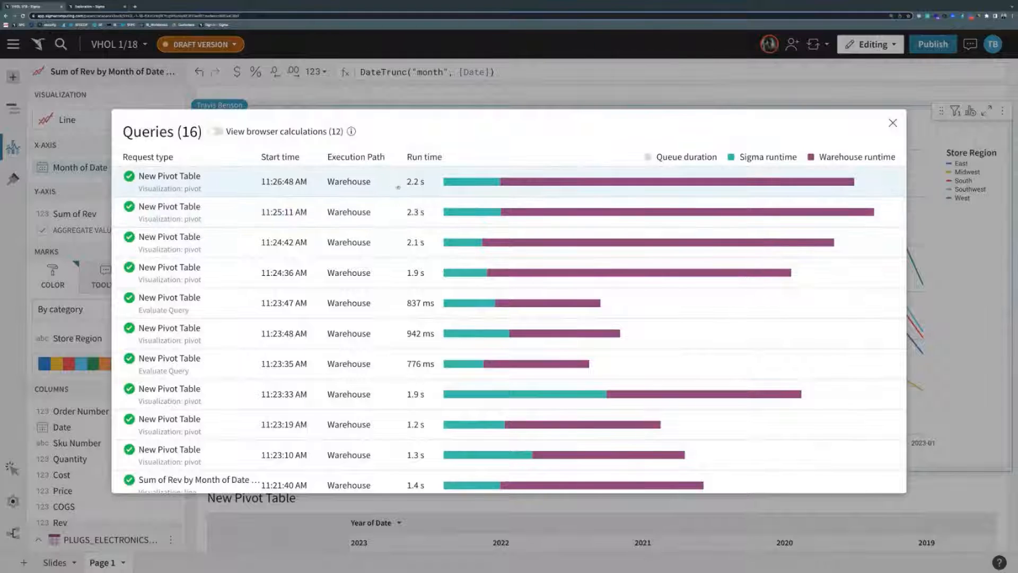
mouse_move(491, 184)
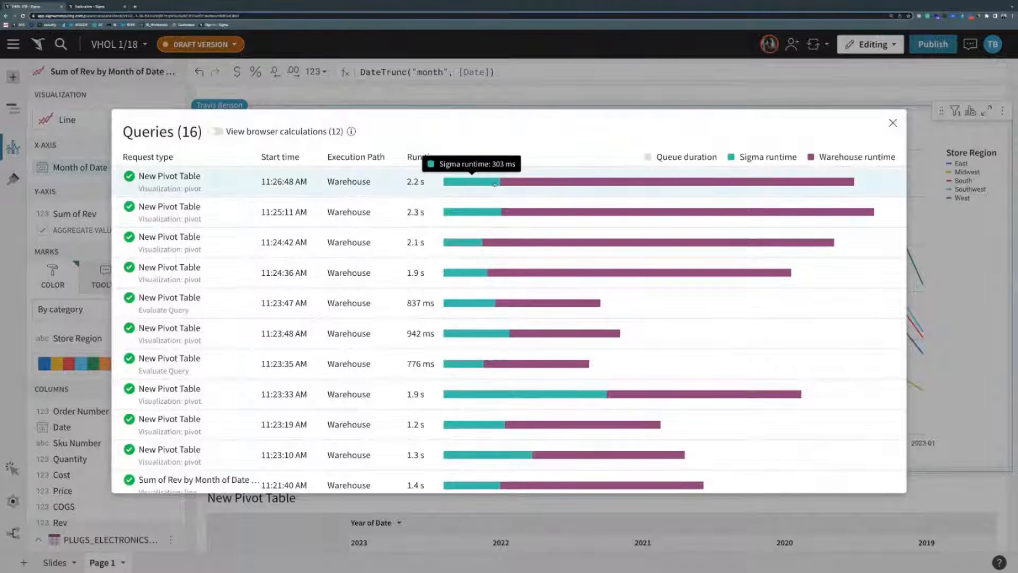
mouse_move(528, 186)
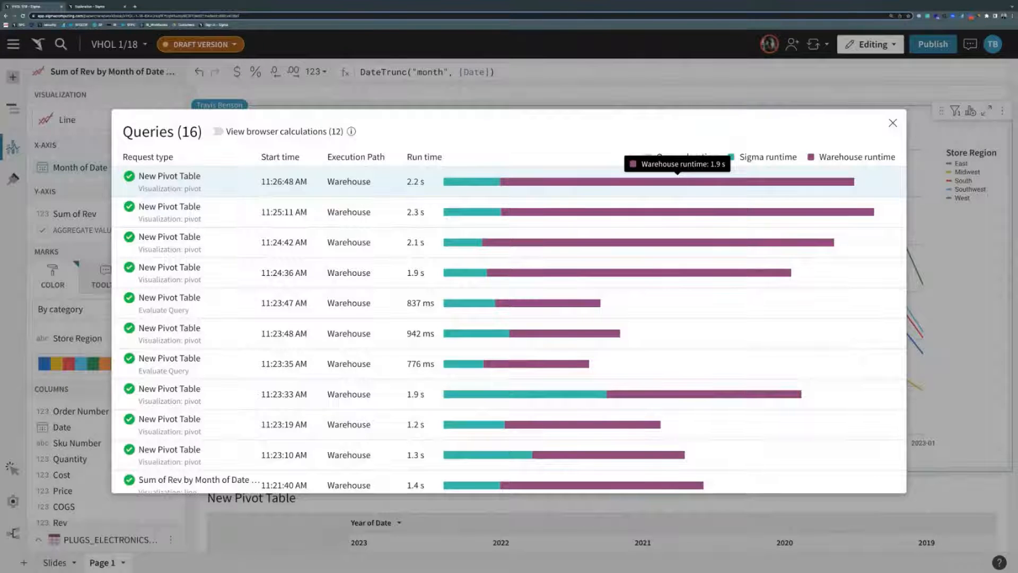
left_click(677, 181)
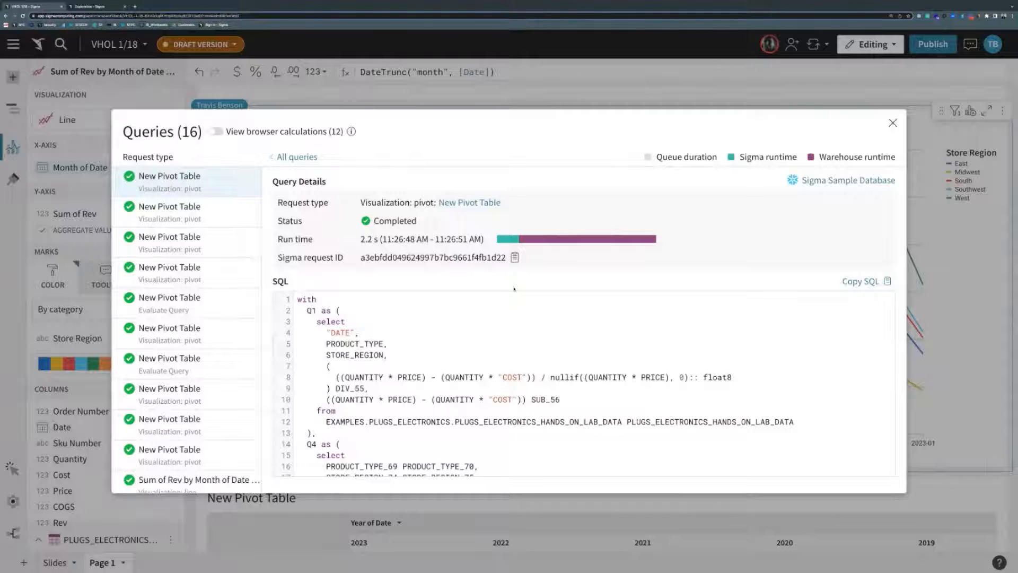
scroll(531, 313, "down", 3)
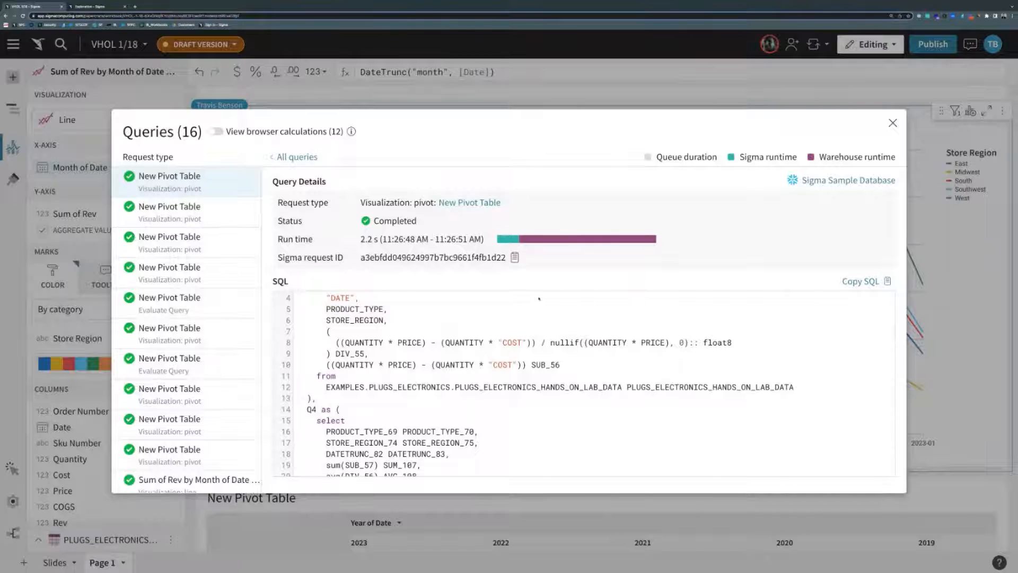
scroll(479, 316, "down", 10)
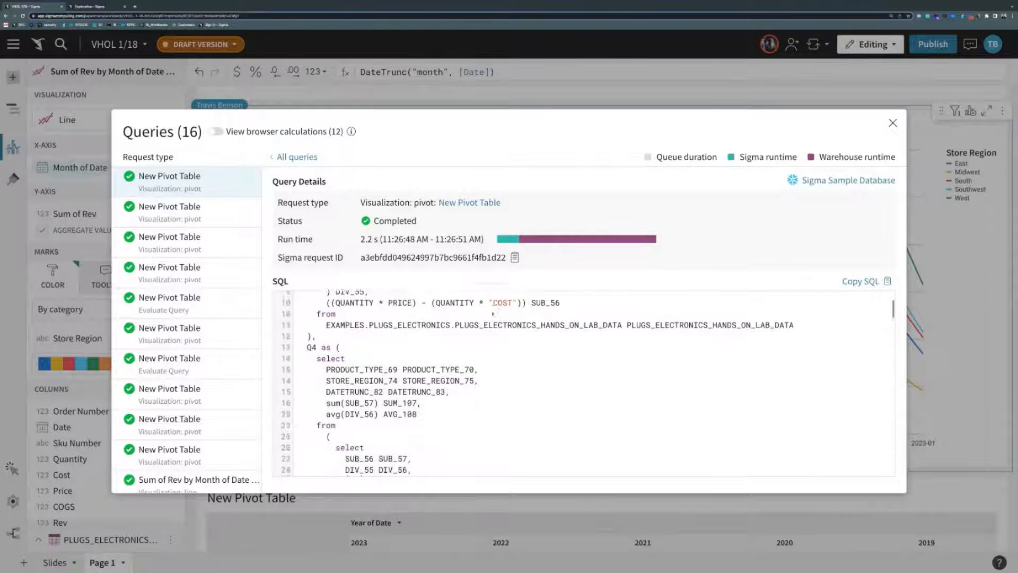
scroll(492, 314, "down", 8)
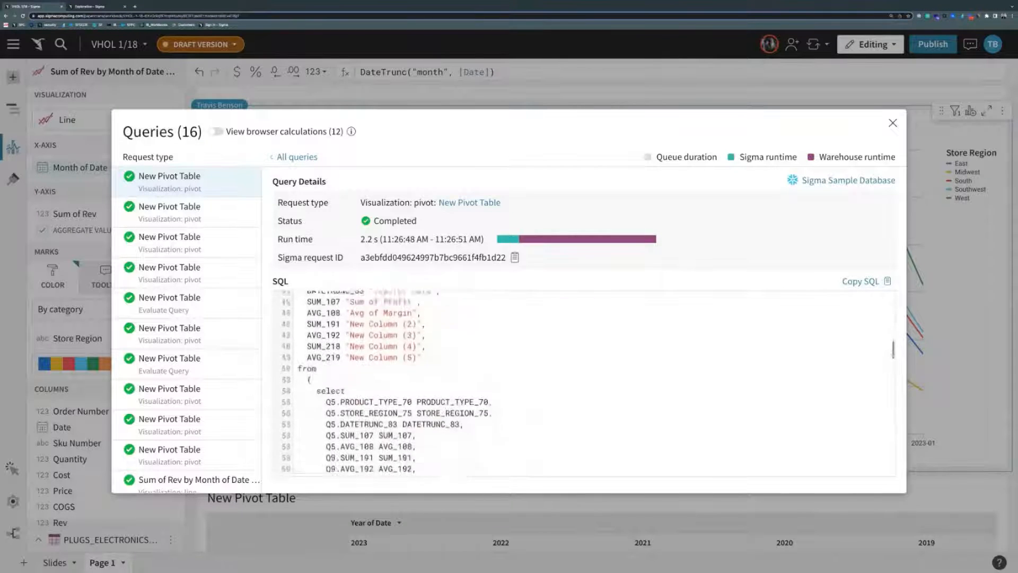
scroll(495, 314, "down", 8)
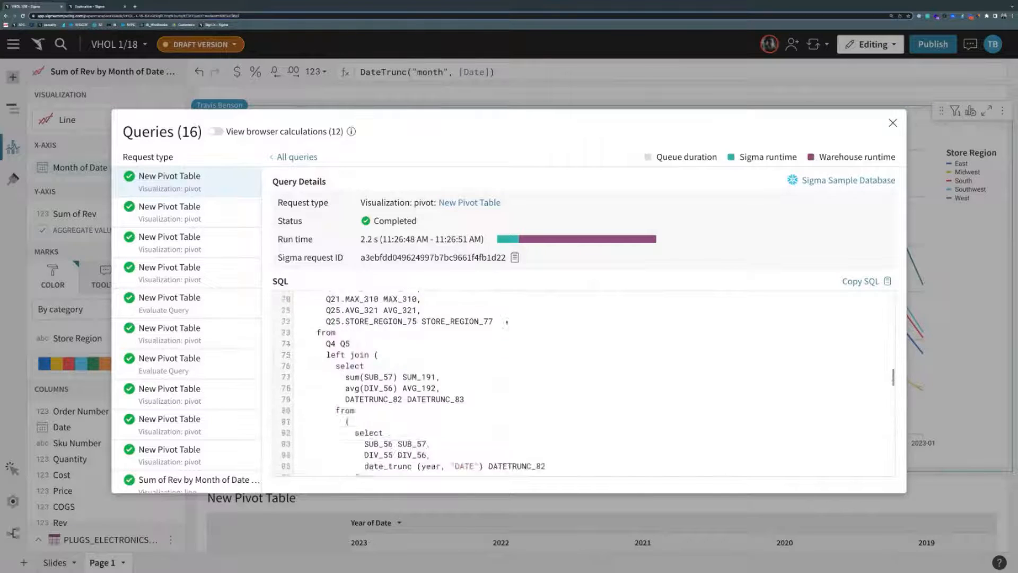
scroll(507, 320, "down", 4)
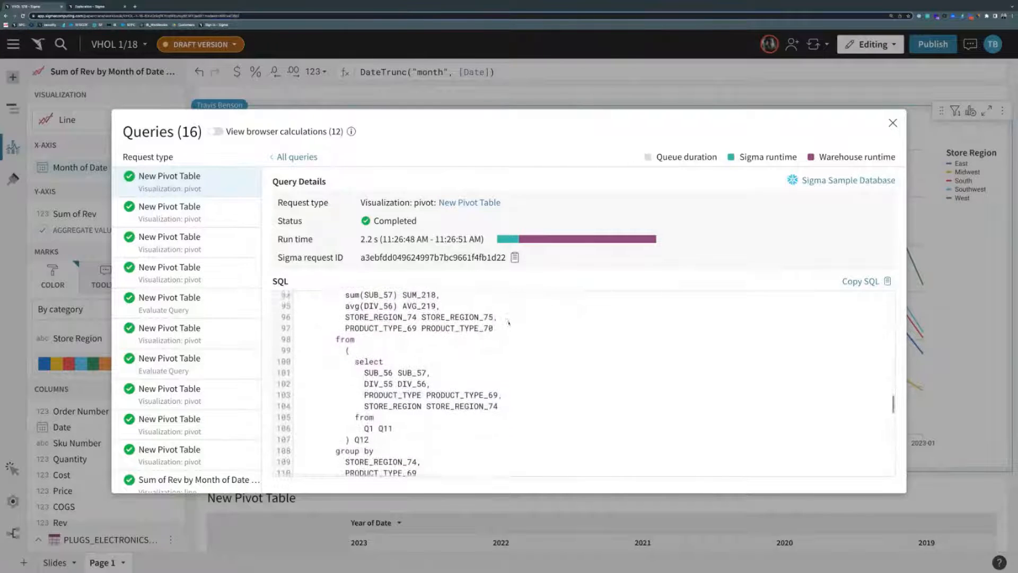
scroll(508, 324, "down", 10)
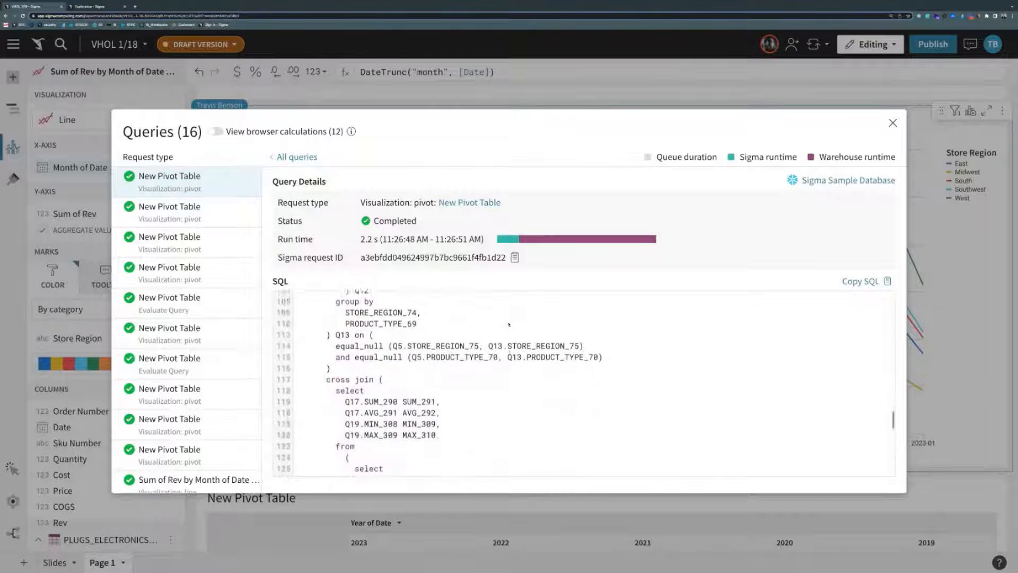
scroll(584, 382, "down", 2)
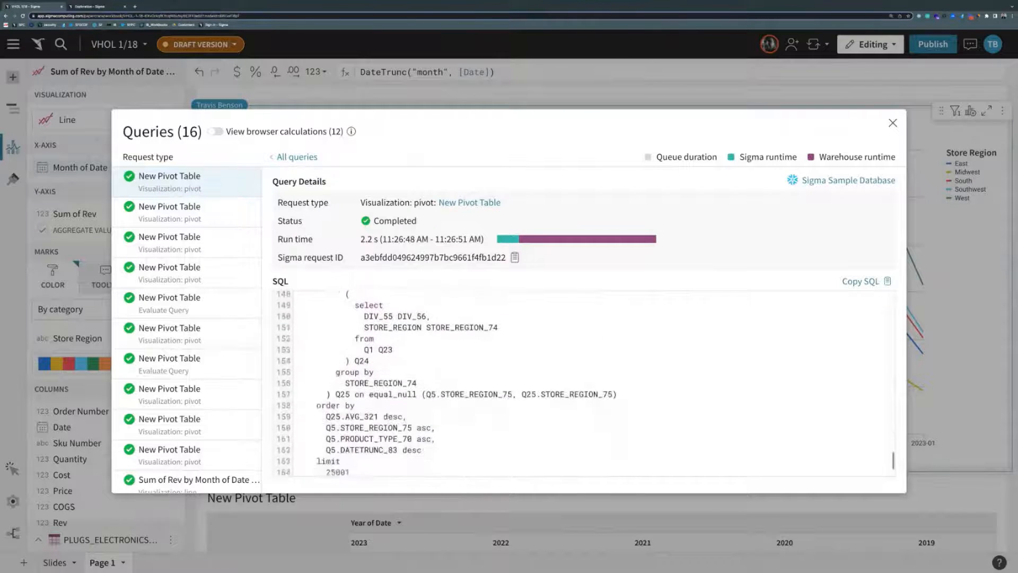
scroll(583, 382, "up", 10)
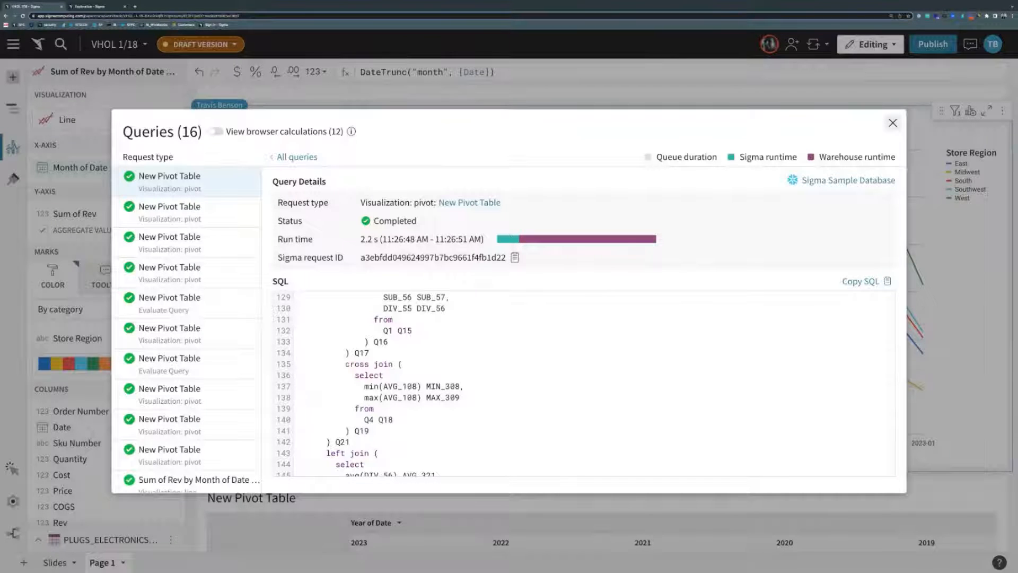
- Include browser calculations in the query history and compare the line chart requests' details with the latest warehouse-run pivot table query
left_click(216, 132)
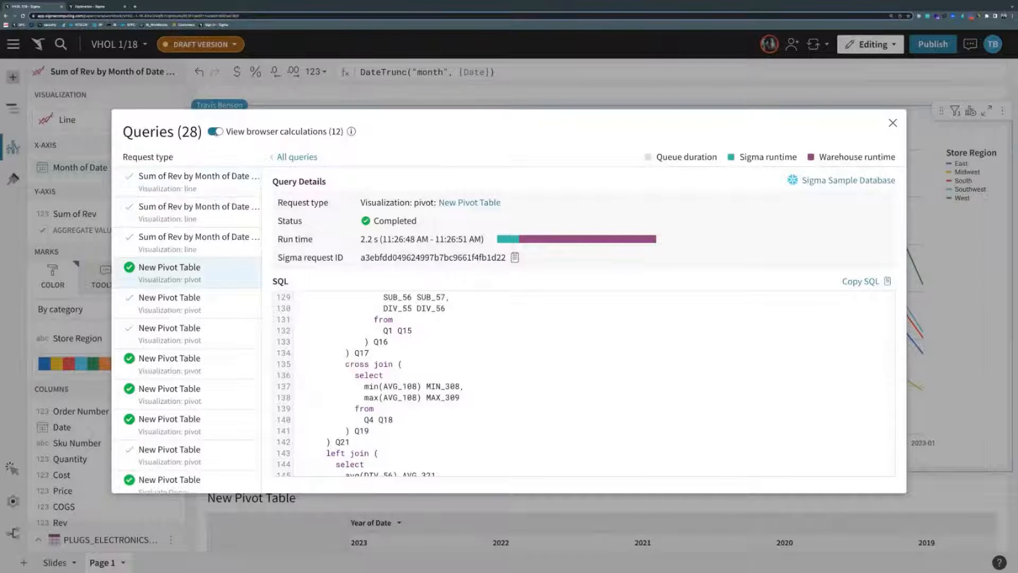
left_click(210, 186)
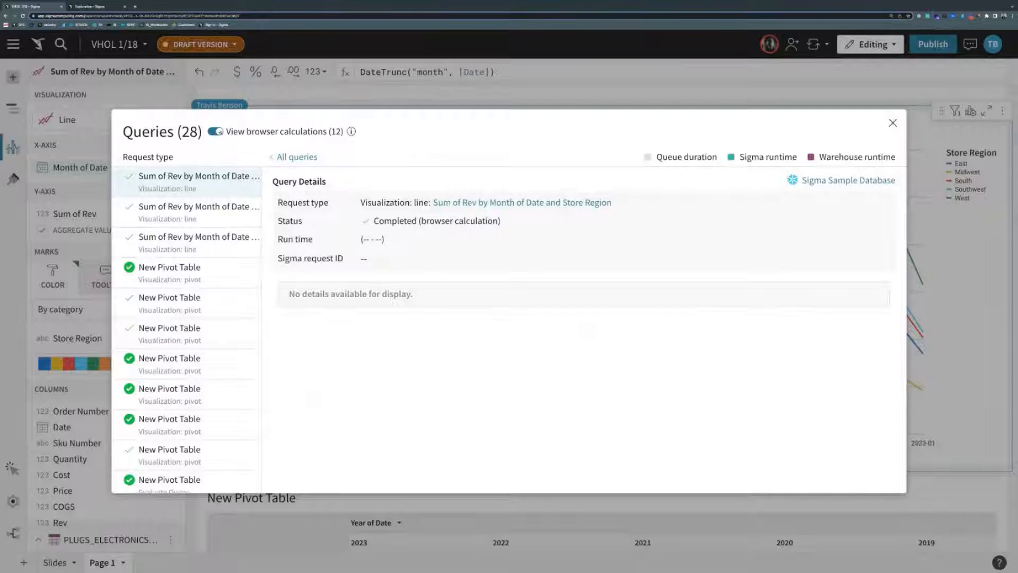
left_click(217, 132)
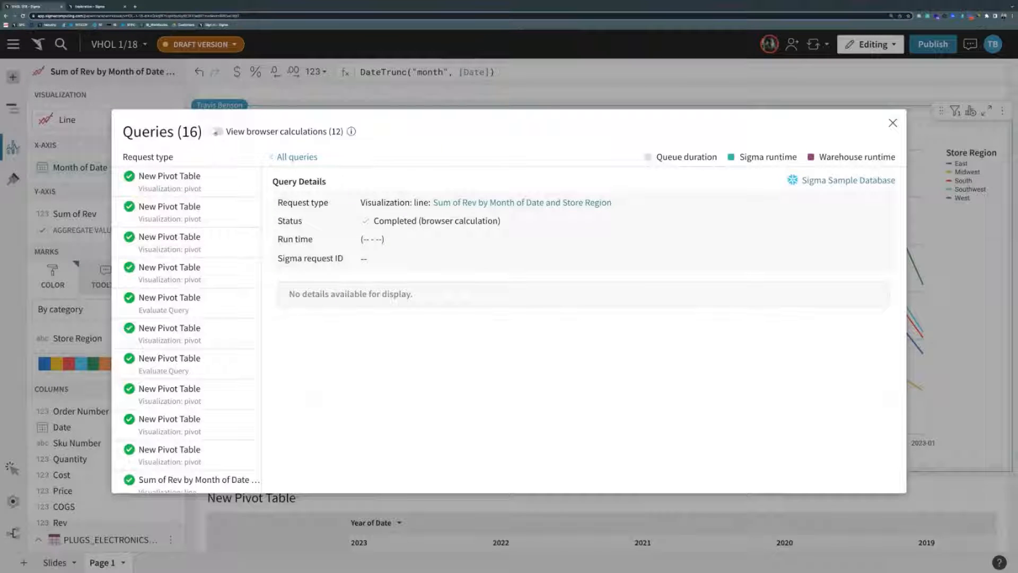
left_click(216, 131)
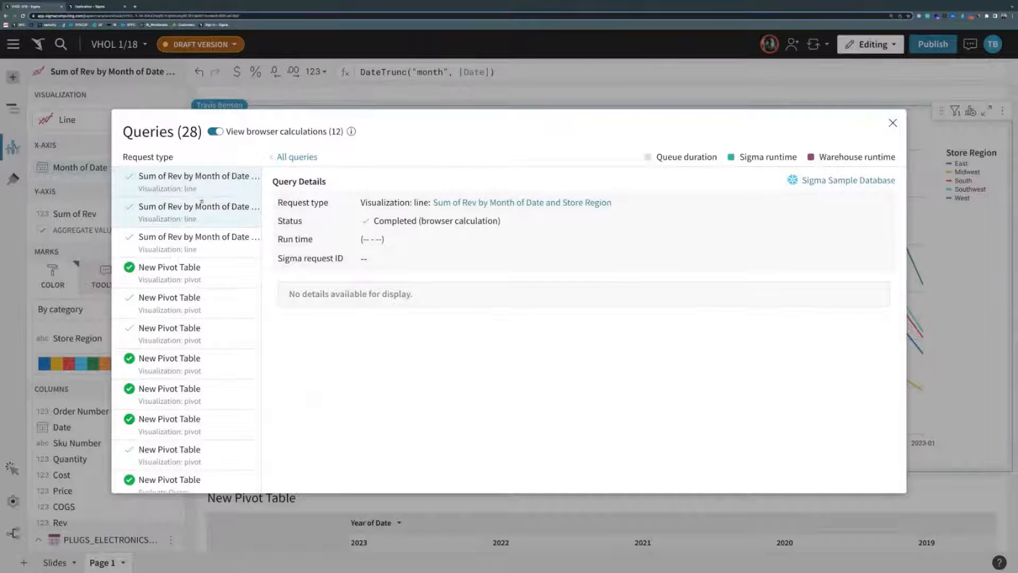
left_click(208, 218)
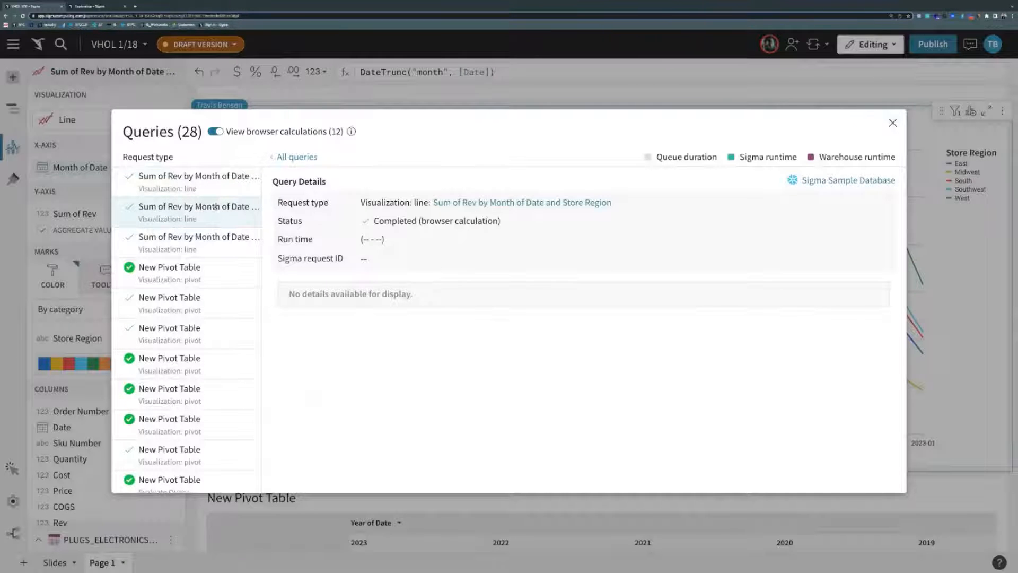
left_click(175, 241)
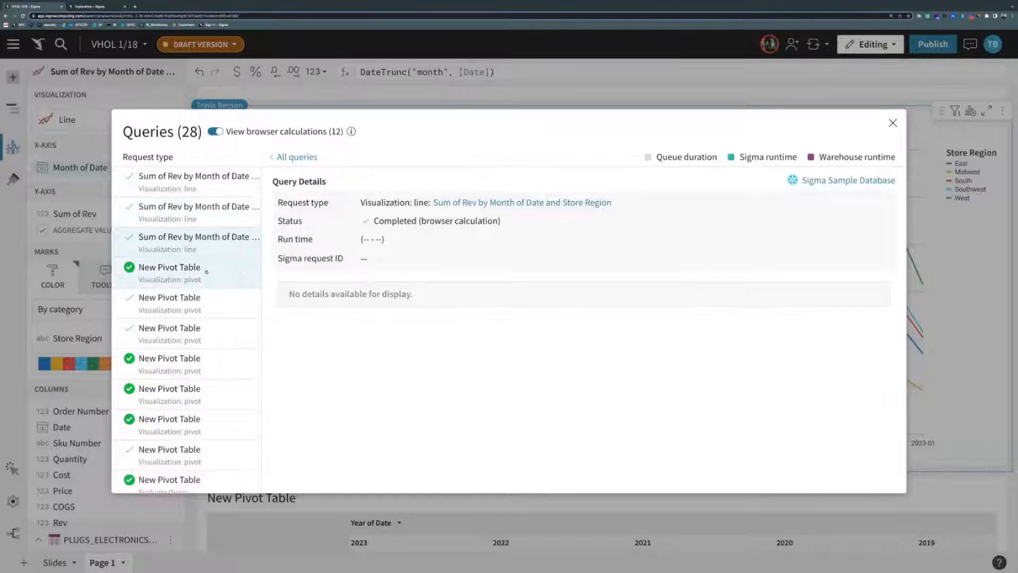
left_click(208, 270)
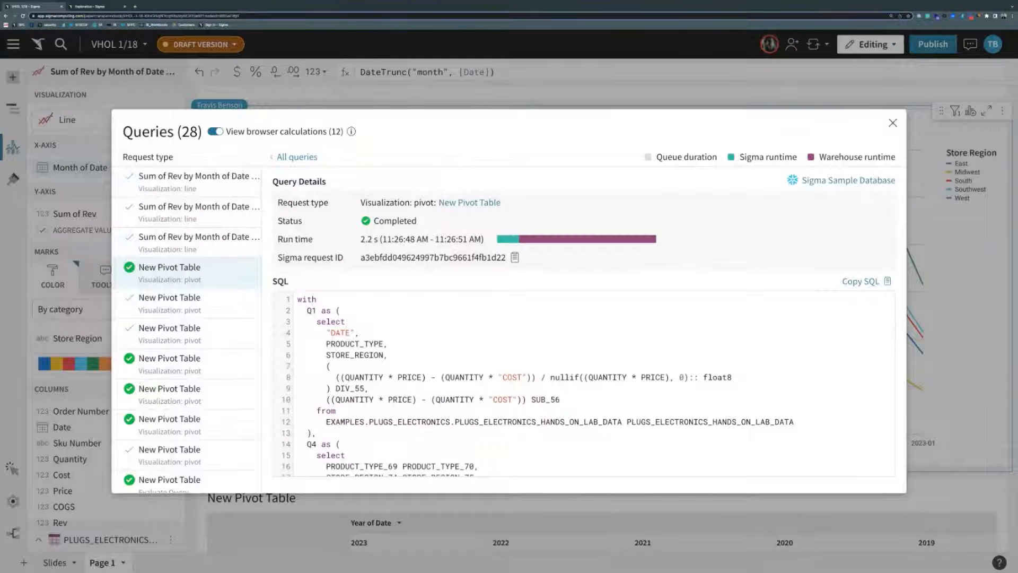
- Check the third line chart request's details, look through the rest of the request list, and close the query history
left_click(212, 241)
scroll(212, 236, "down", 1)
scroll(212, 237, "up", 2)
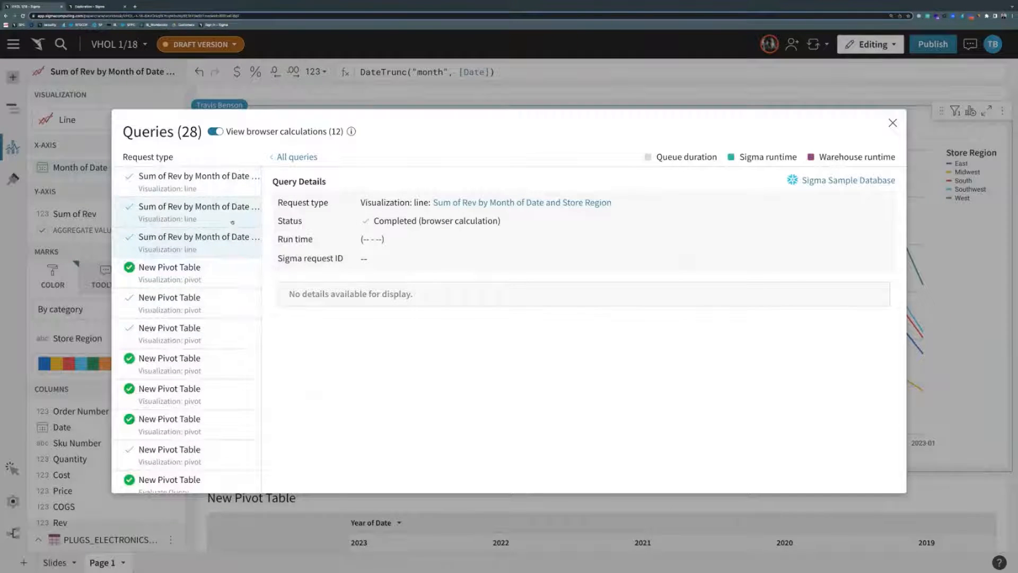
scroll(224, 240, "down", 5)
scroll(225, 240, "down", 1)
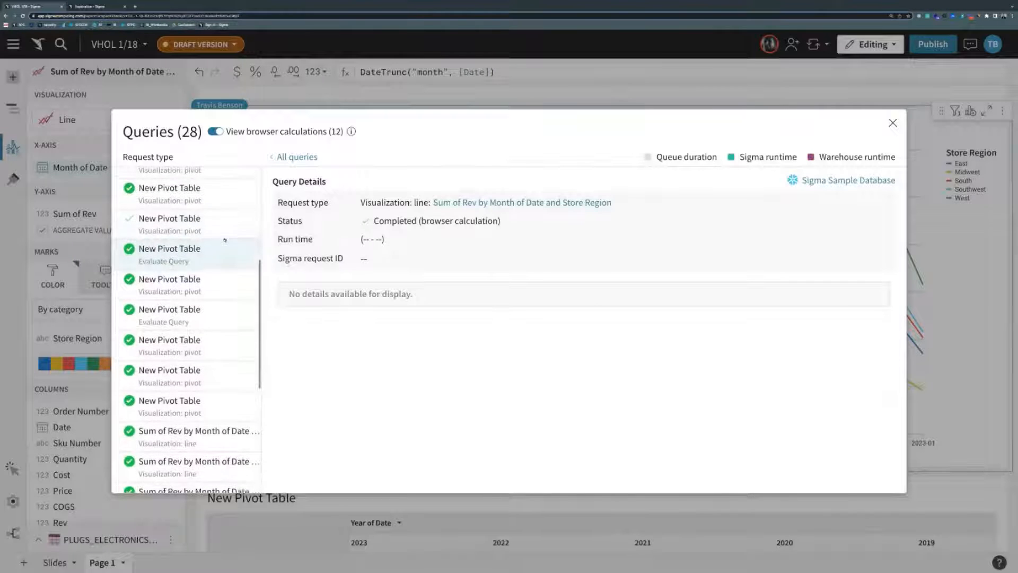
scroll(226, 240, "up", 1)
scroll(226, 239, "down", 2)
scroll(226, 240, "up", 1)
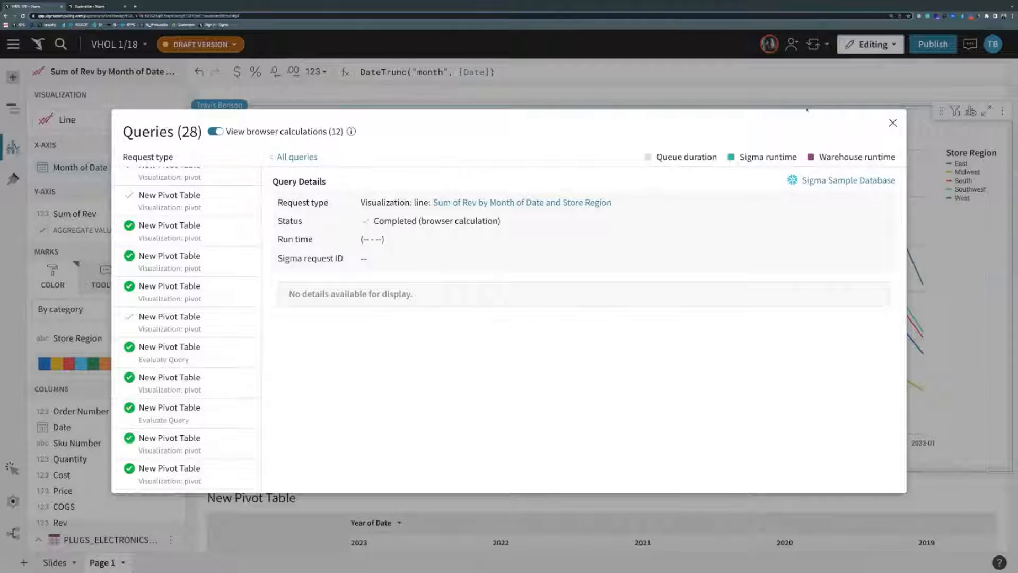
left_click(893, 123)
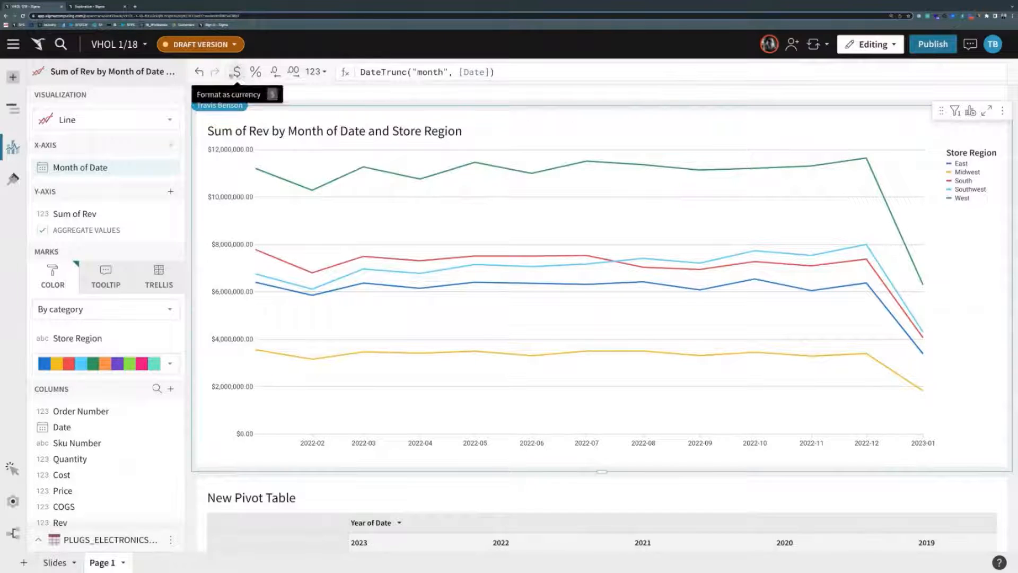
- Open the workbook's sharing settings, examine who has access and the sharing options, and leave without saving changes
left_click(145, 44)
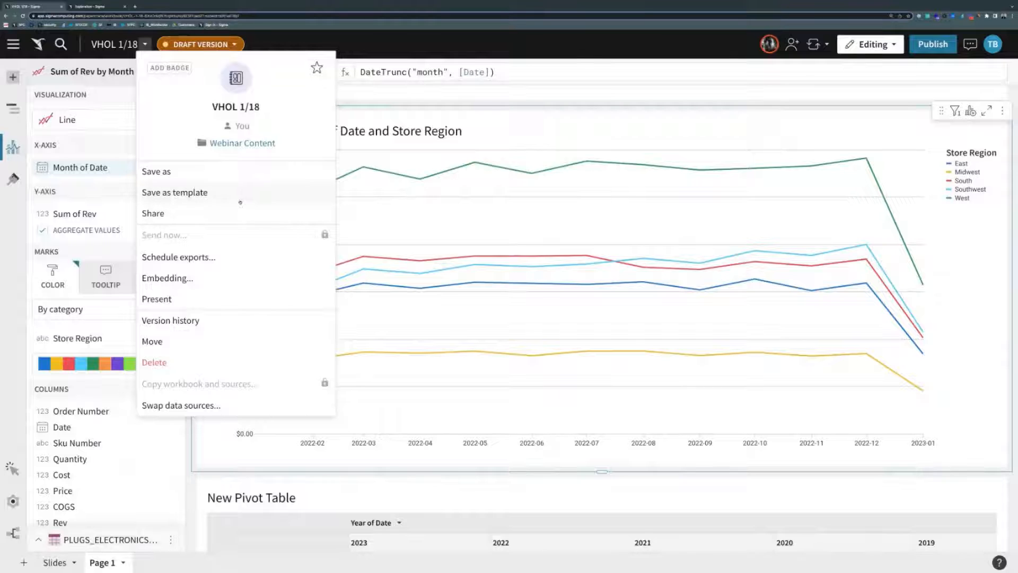
left_click(205, 213)
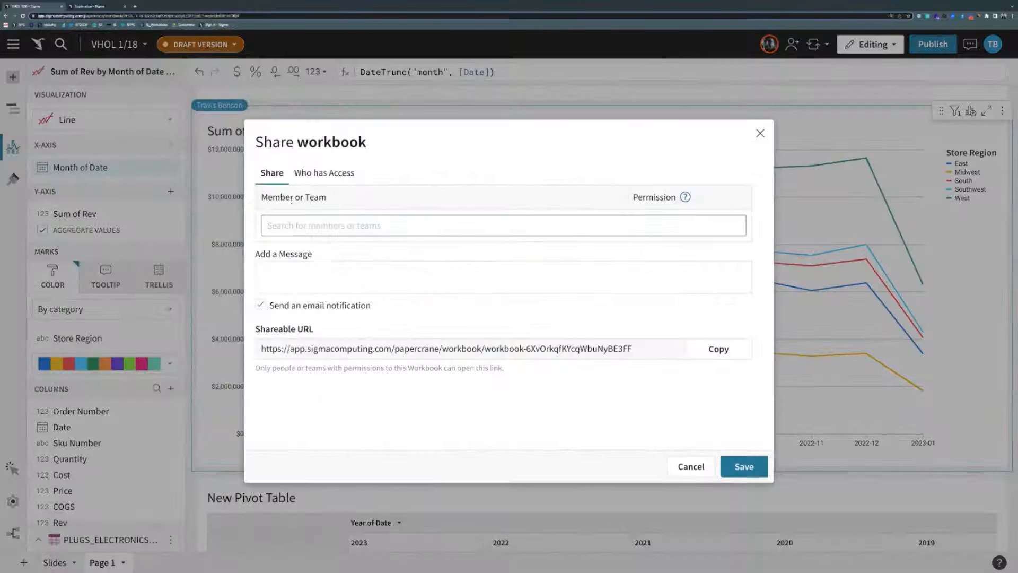
left_click(324, 173)
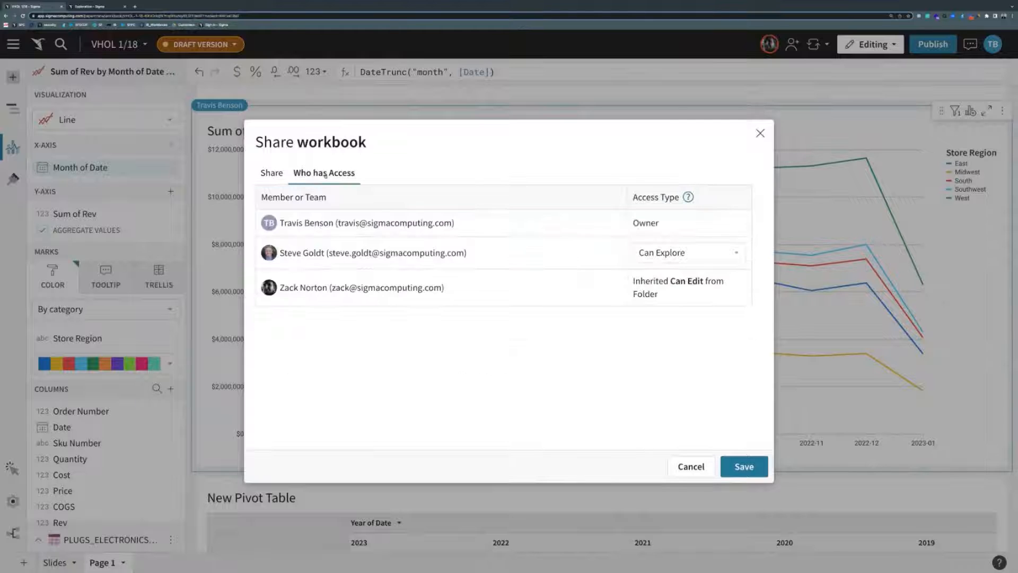
left_click(272, 173)
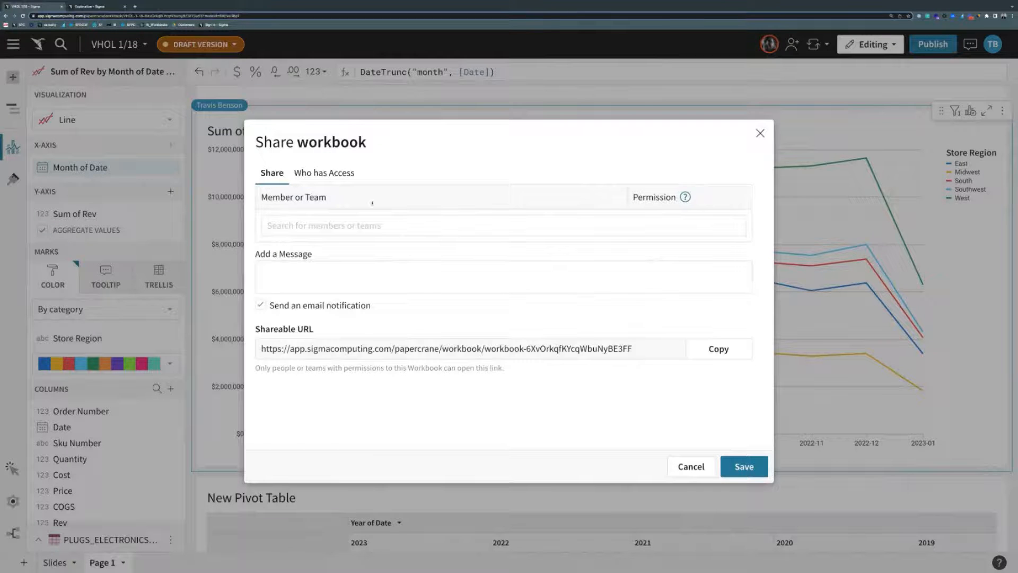
left_click(691, 466)
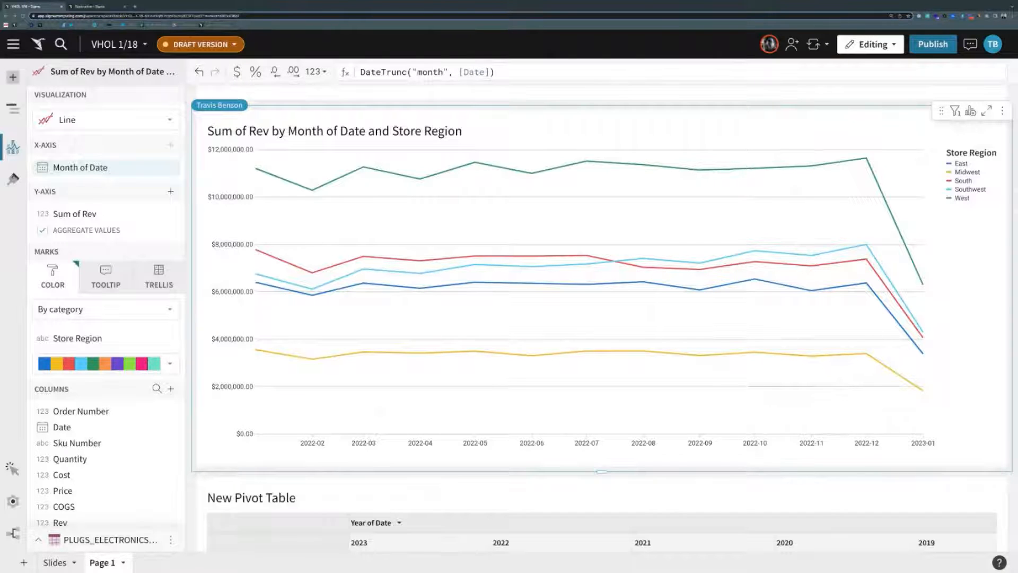
- Delete the Month of Date filter from the revenue line chart
left_click(955, 111)
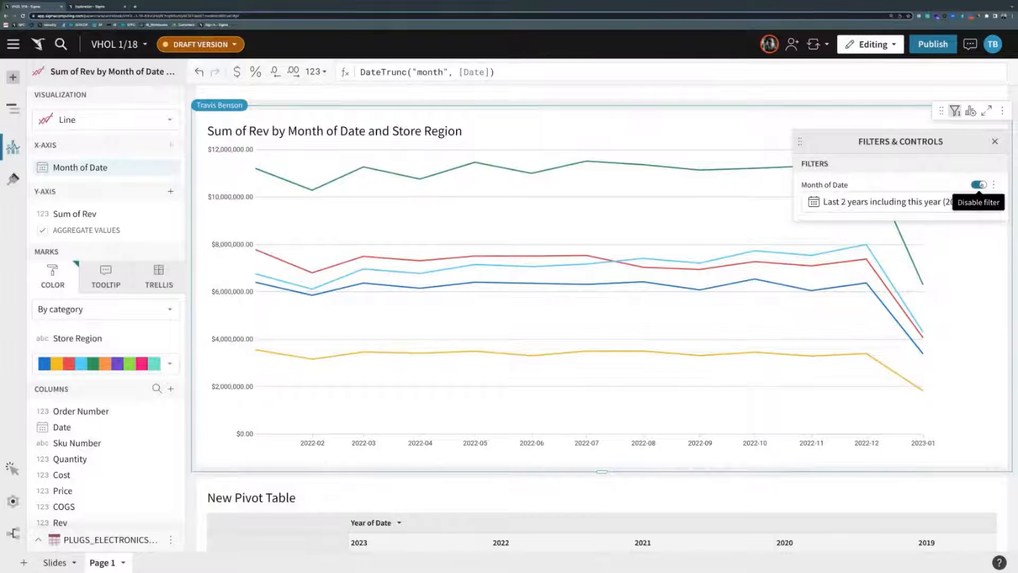
left_click(994, 185)
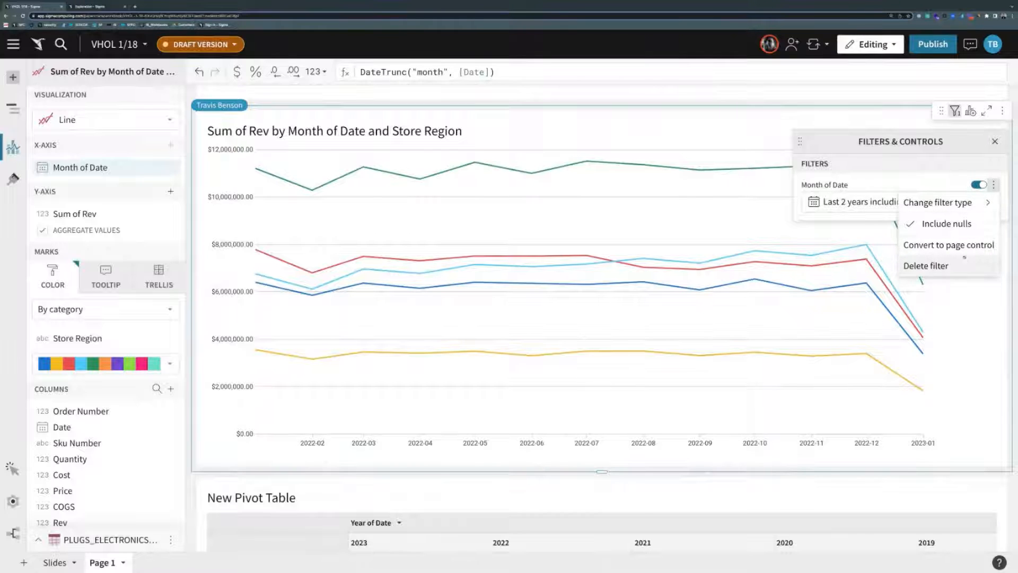
left_click(963, 263)
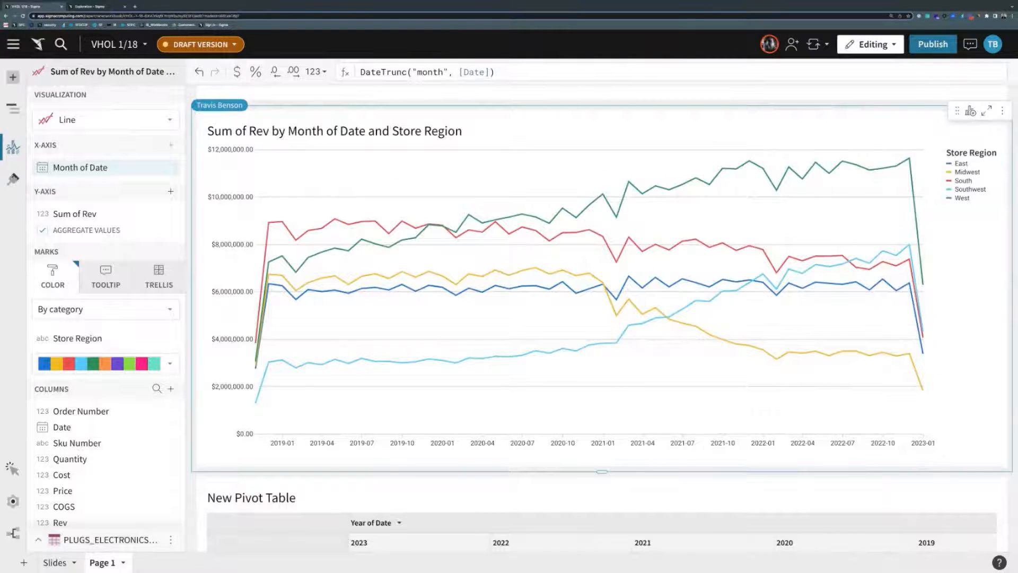
- Move the PLUGS_ELECTRONICS_HANDS_ON_LAB_DATA table from Page 1 to a new page
scroll(927, 115, "up", 2)
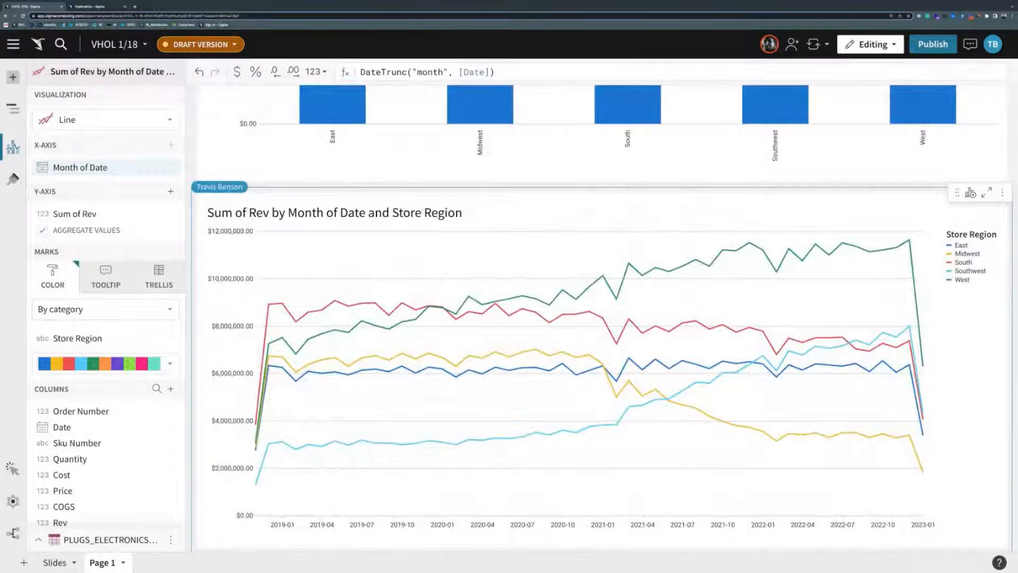
scroll(866, 156, "up", 4)
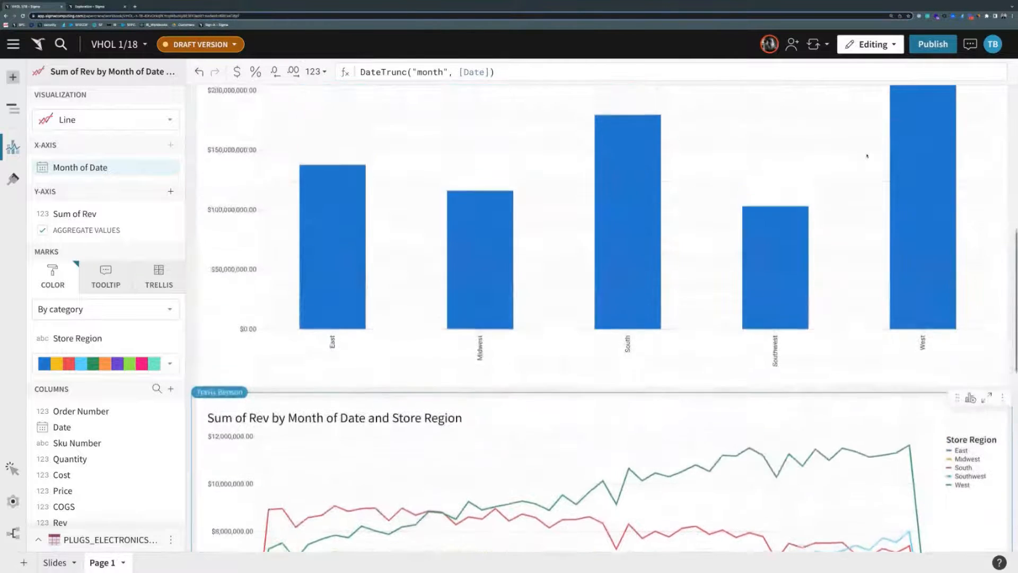
scroll(867, 155, "up", 4)
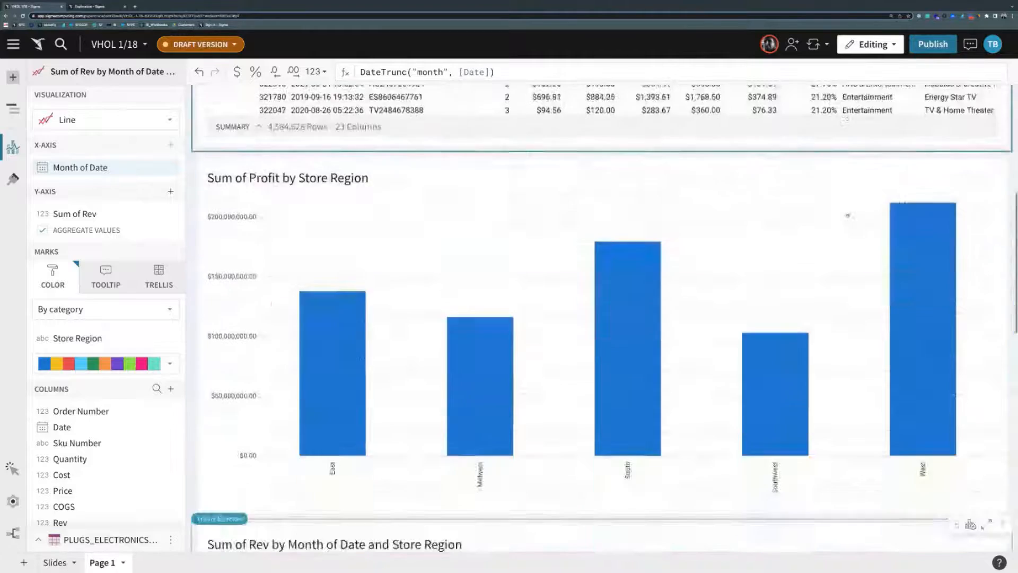
scroll(847, 216, "down", 10)
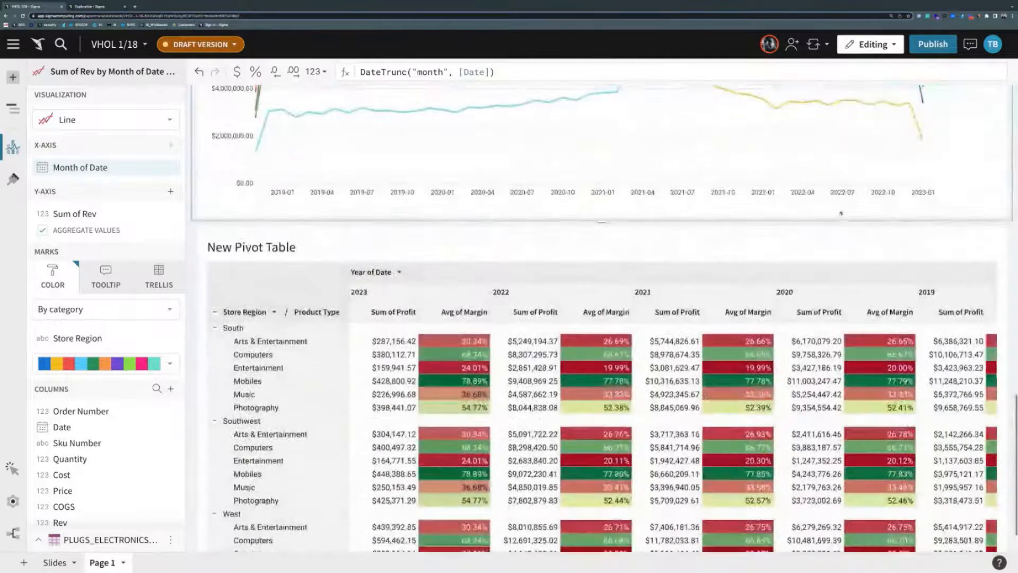
scroll(841, 213, "up", 5)
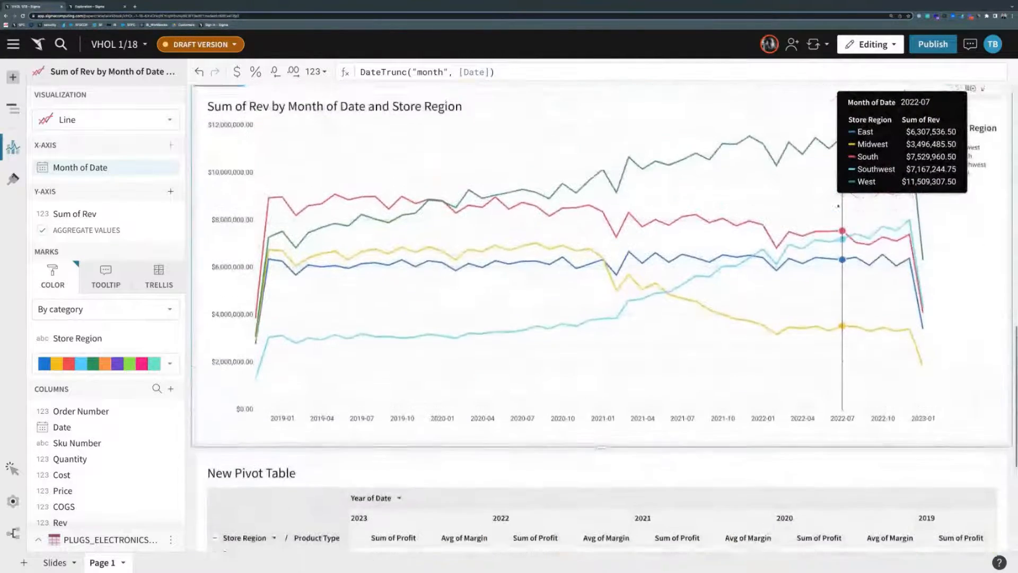
scroll(839, 206, "up", 2)
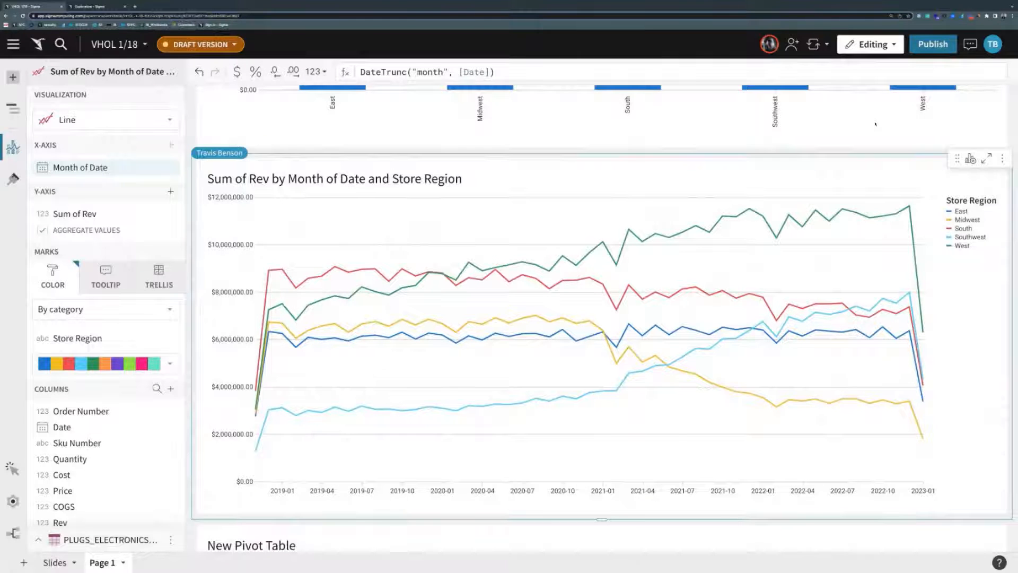
scroll(876, 124, "up", 1)
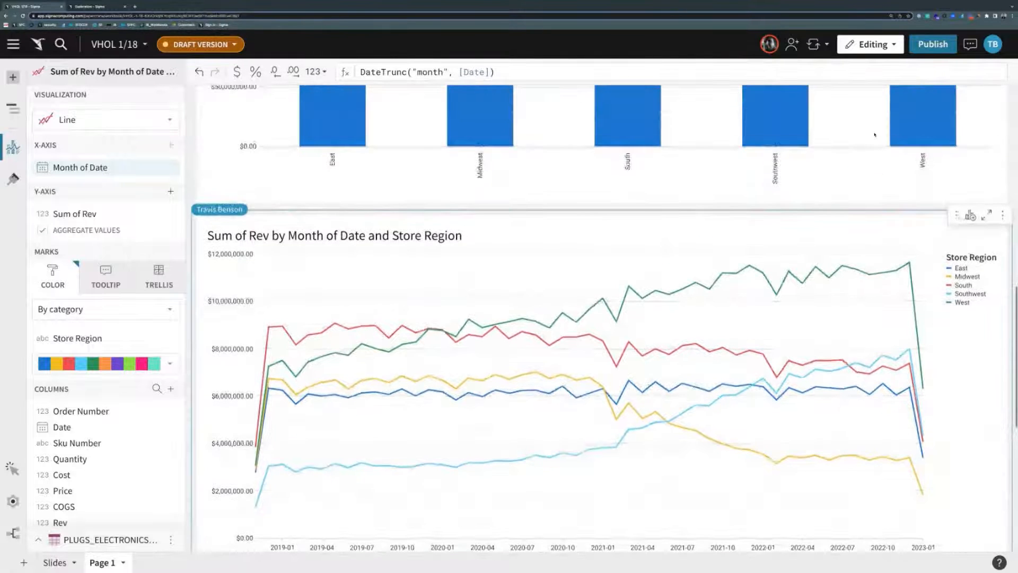
scroll(875, 135, "up", 8)
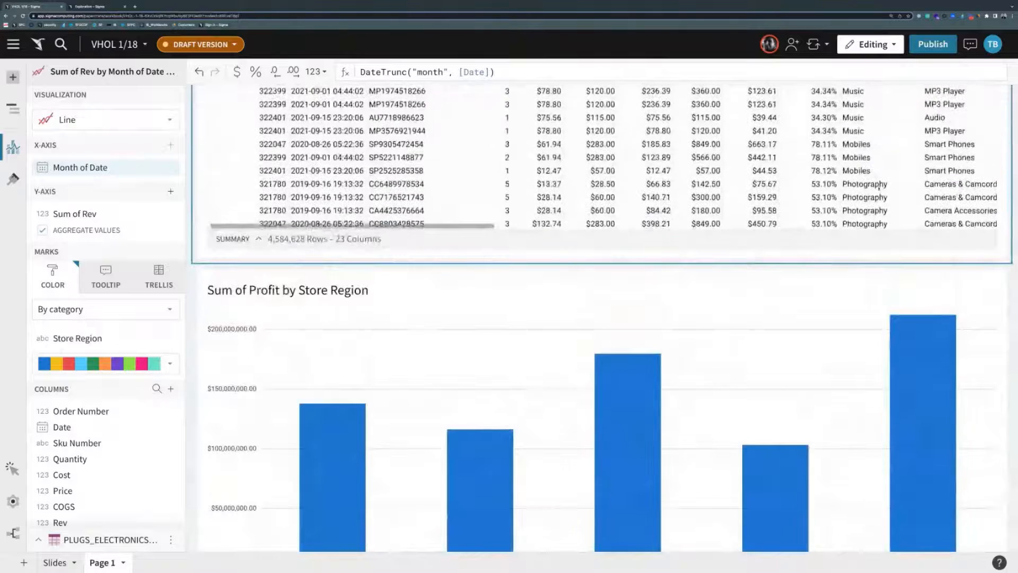
scroll(879, 186, "up", 5)
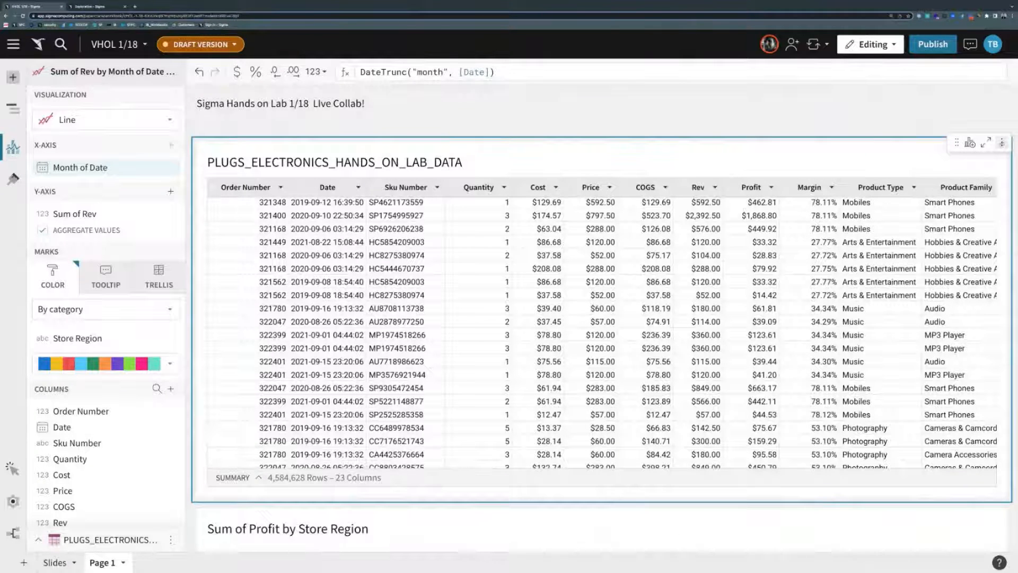
left_click(1003, 143)
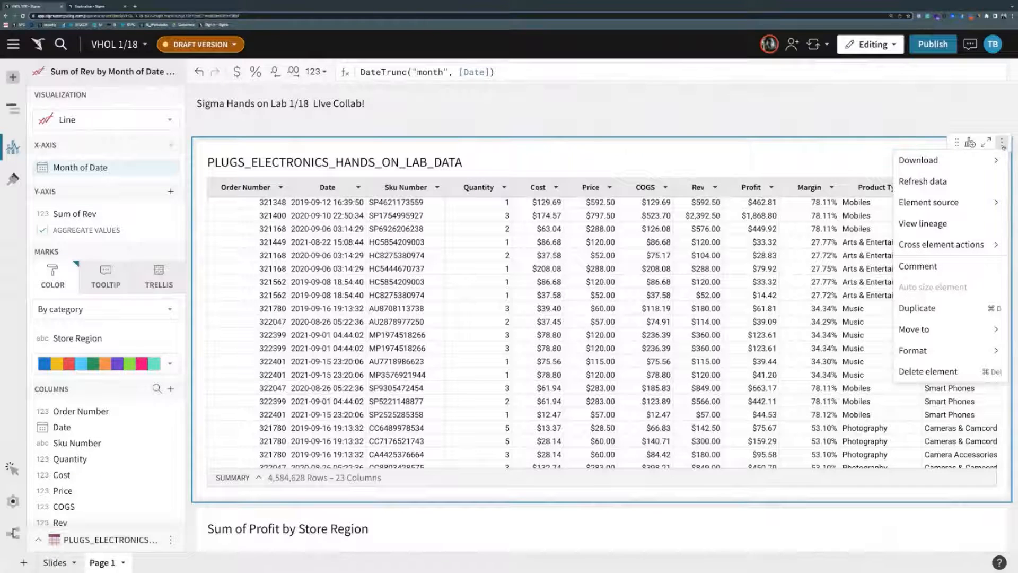
mouse_move(925, 330)
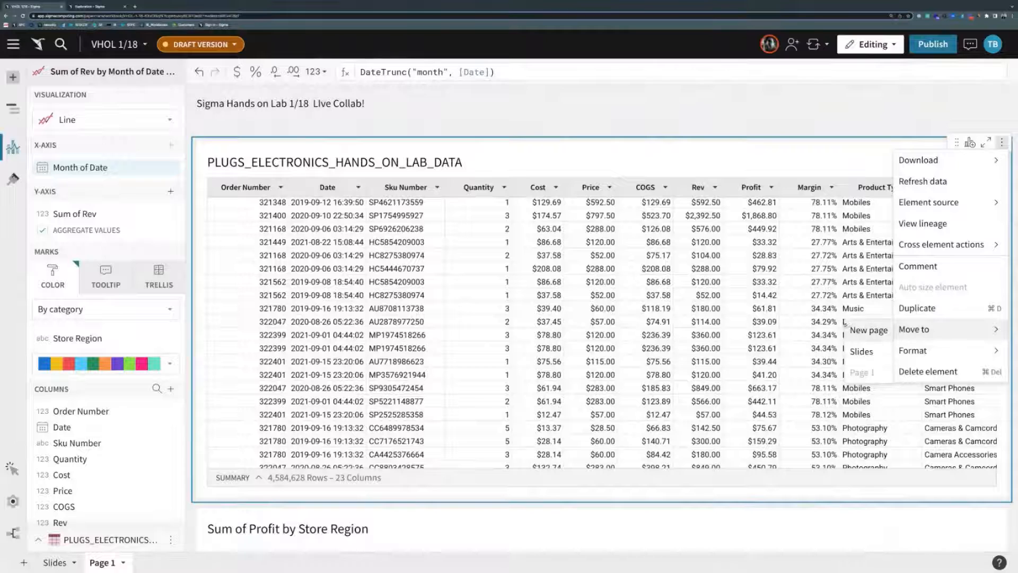
left_click(869, 325)
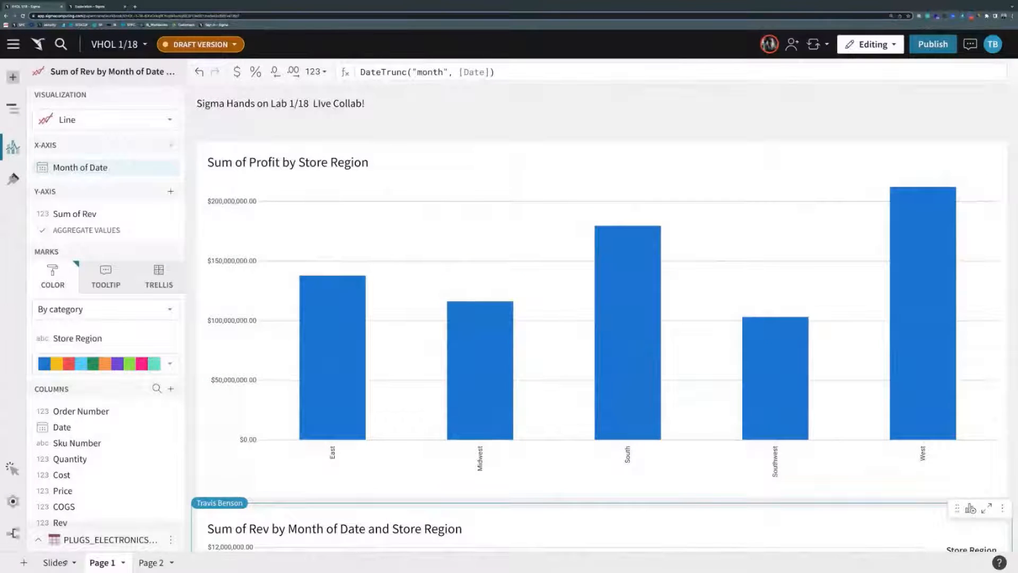
- Rename Page 1 as Dashboard and Page 2 as Data
left_click(99, 563)
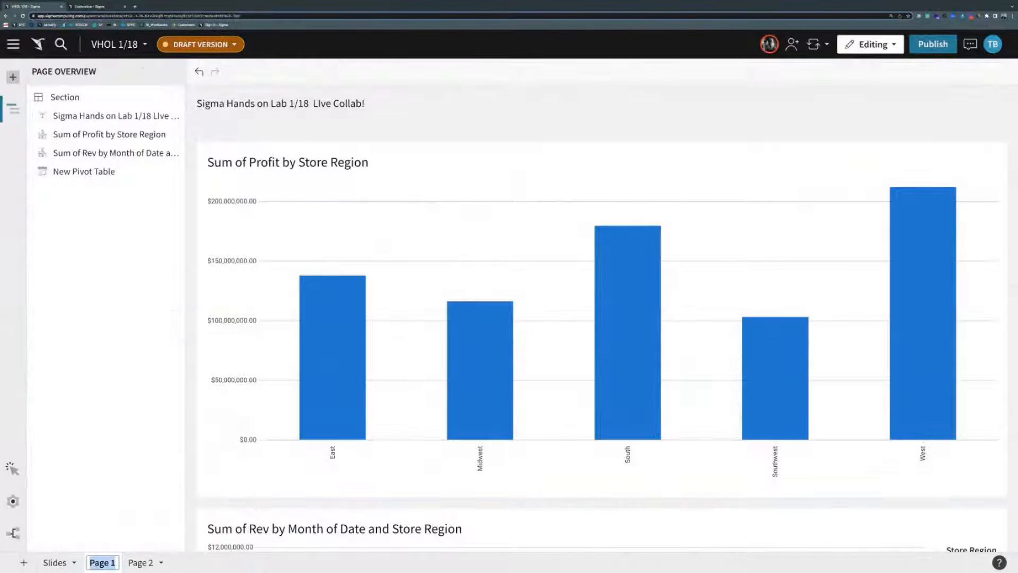
type("Dashboard")
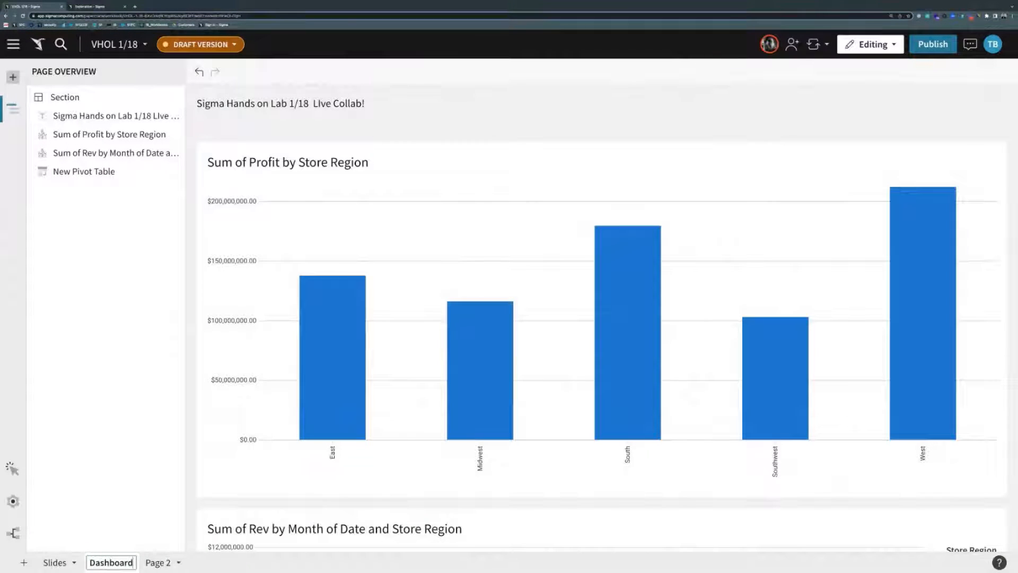
key("Return")
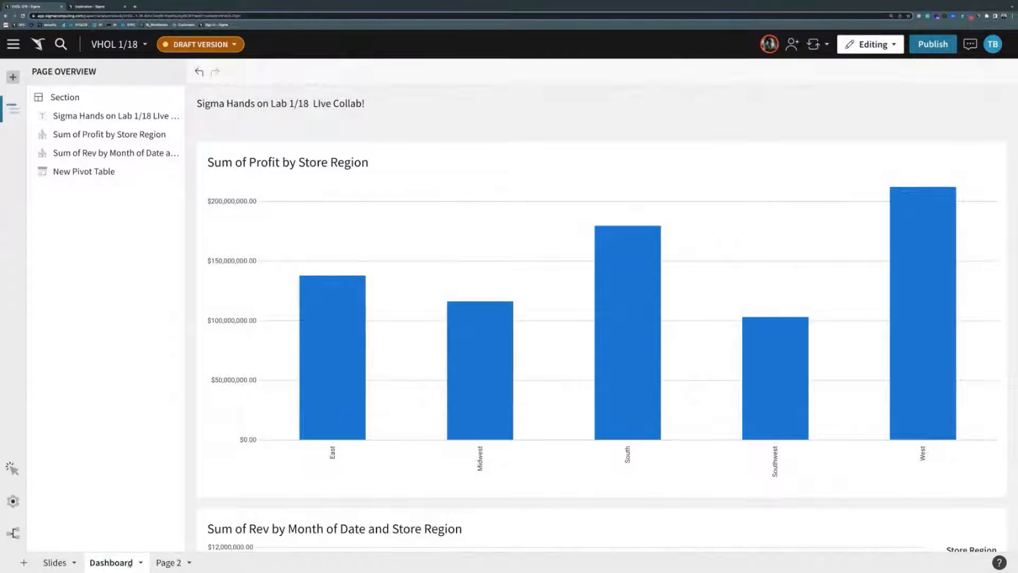
double_click(166, 563)
type("D")
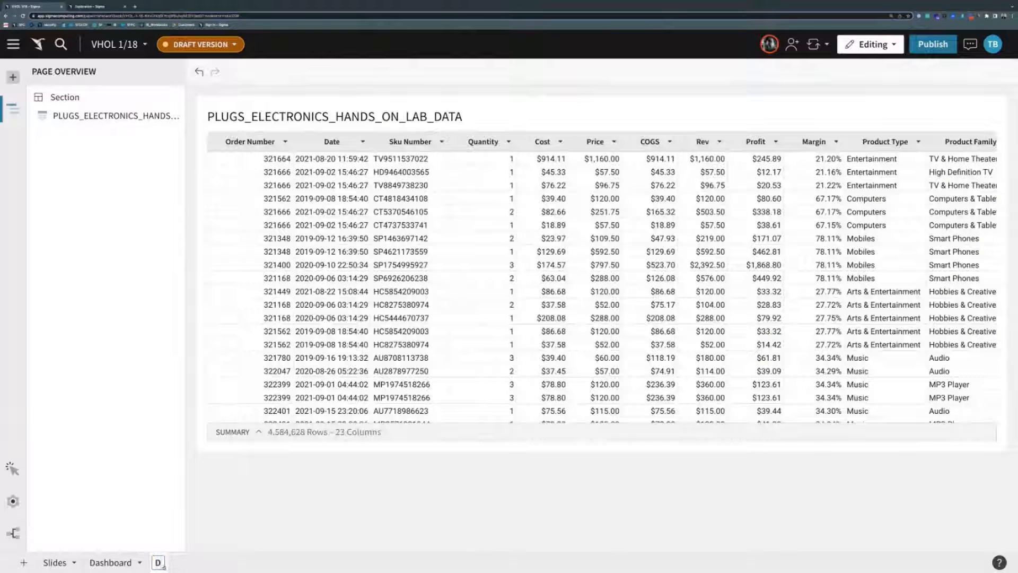
type("ata")
key("Return")
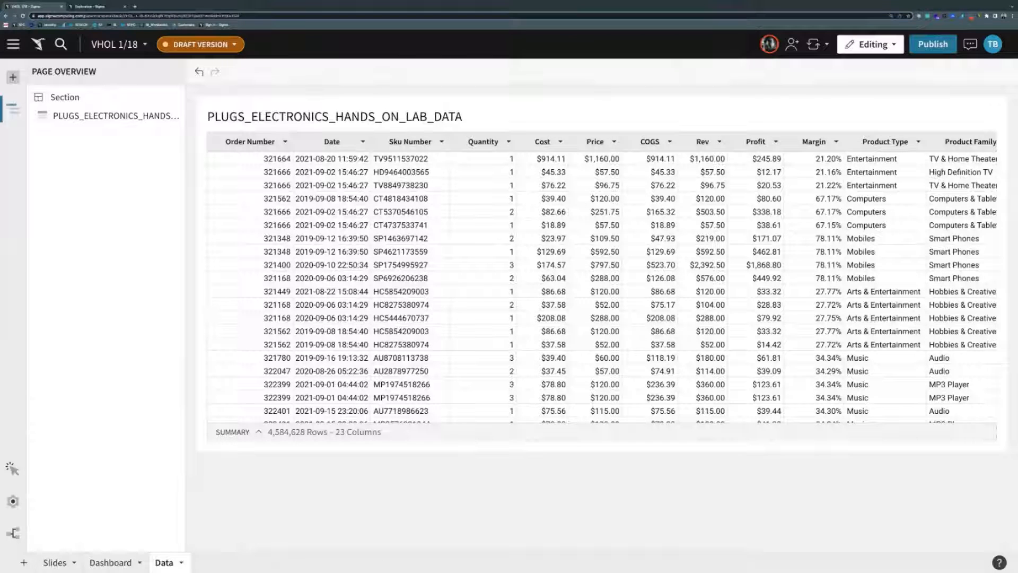
- On the Dashboard page, place the revenue line chart to the right of the Sum of Profit by Store Region bar chart
left_click(109, 563)
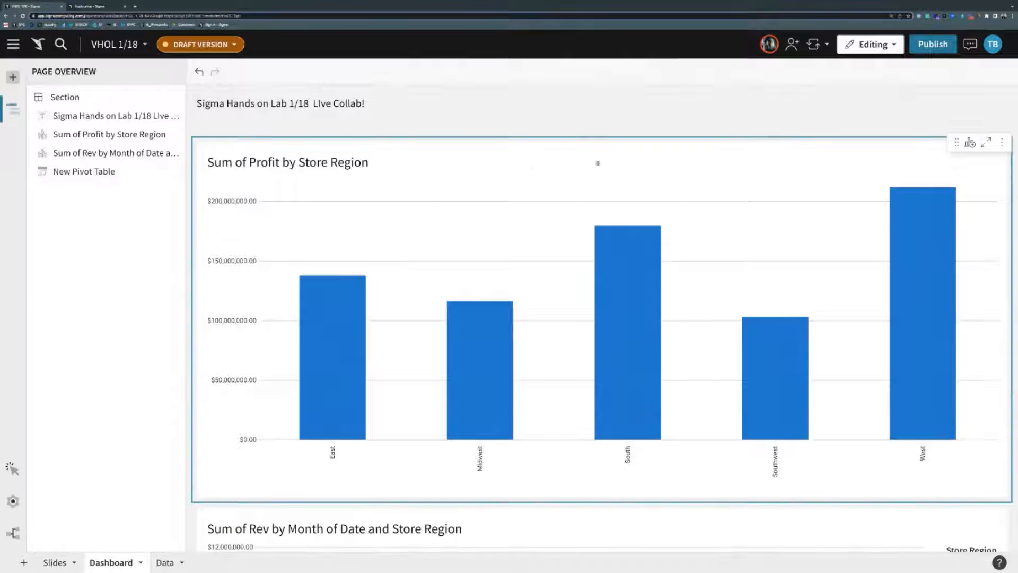
scroll(822, 191, "down", 3)
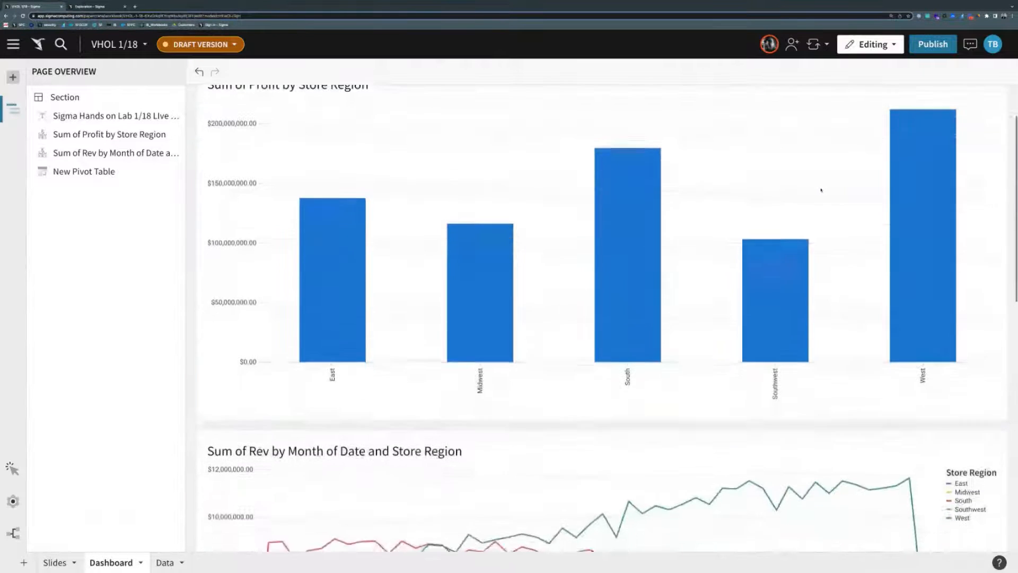
scroll(763, 390, "down", 4)
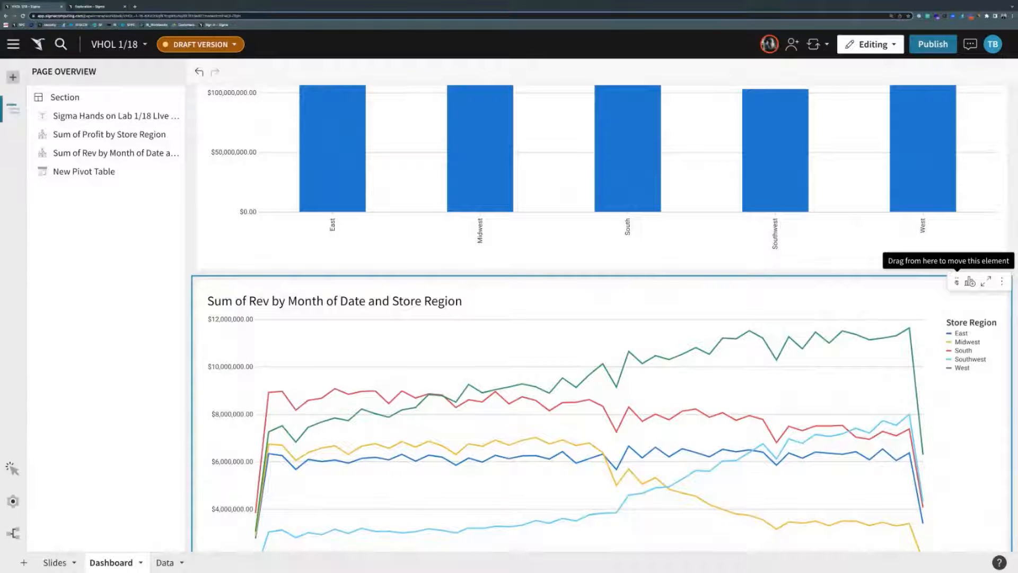
left_click(956, 281)
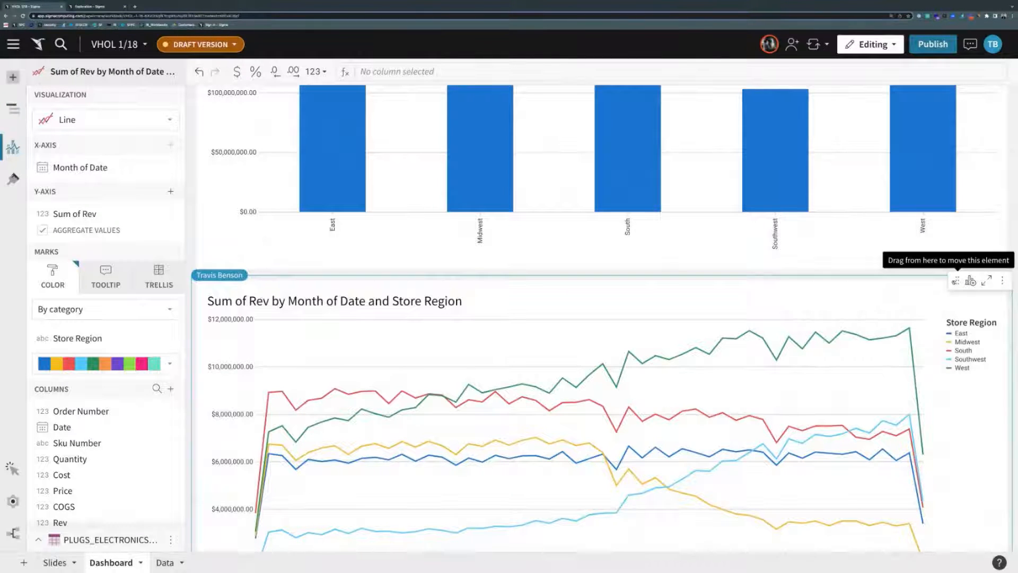
left_click_drag(956, 280, 955, 282)
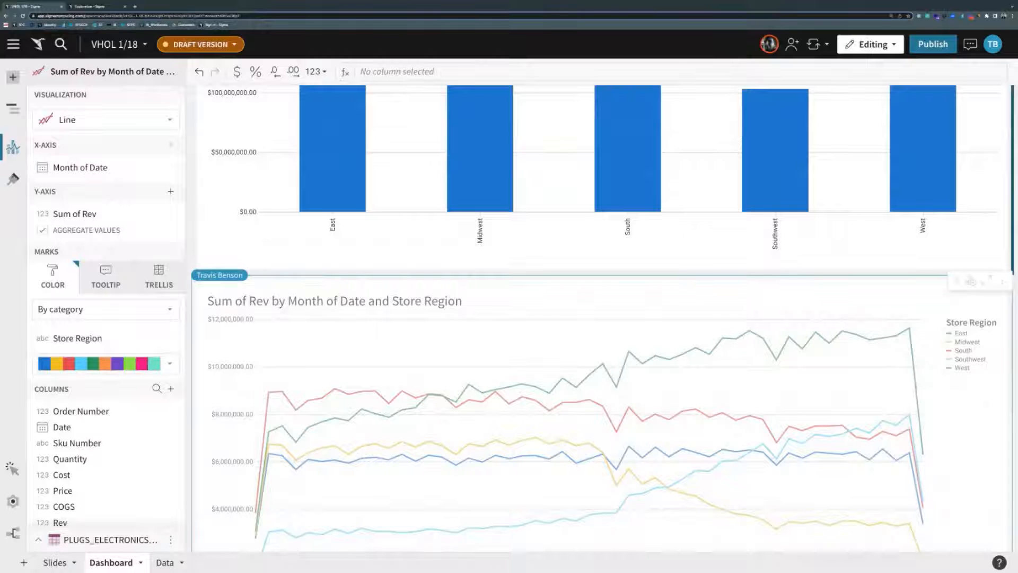
left_click_drag(955, 281, 956, 282)
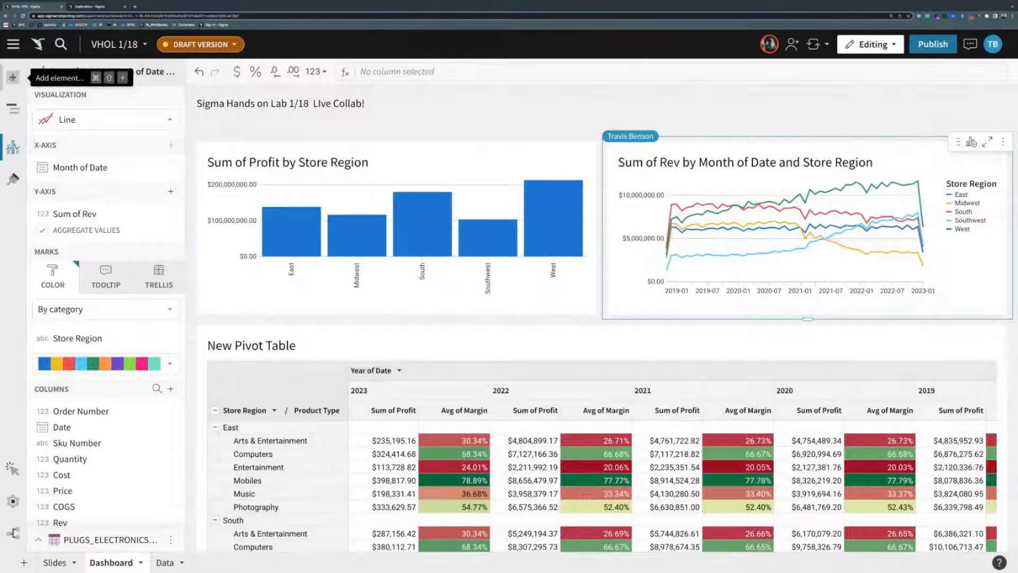
- Add a text element to the Dashboard page and place it across the full width above the two charts
left_click(13, 77)
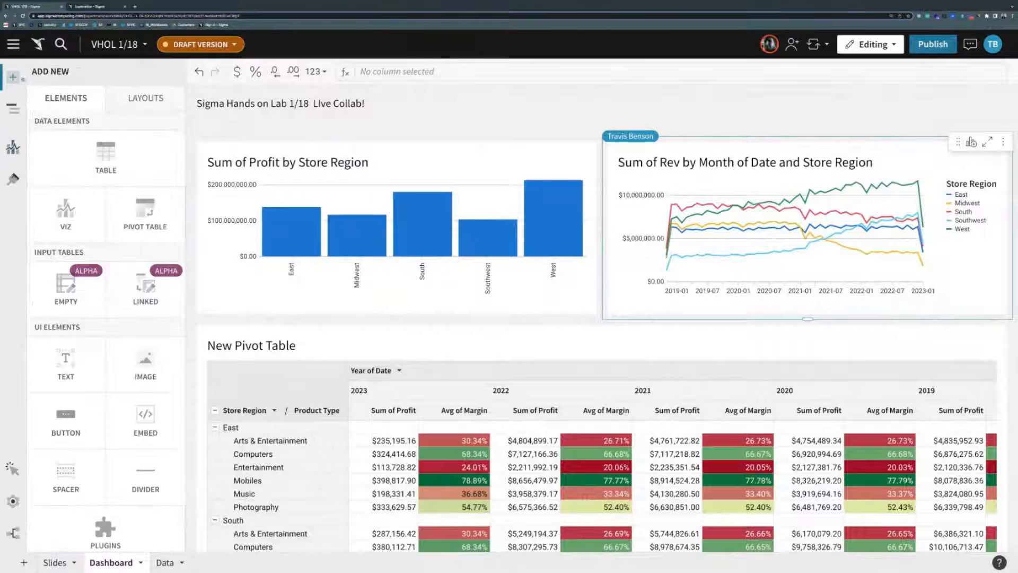
left_click(66, 359)
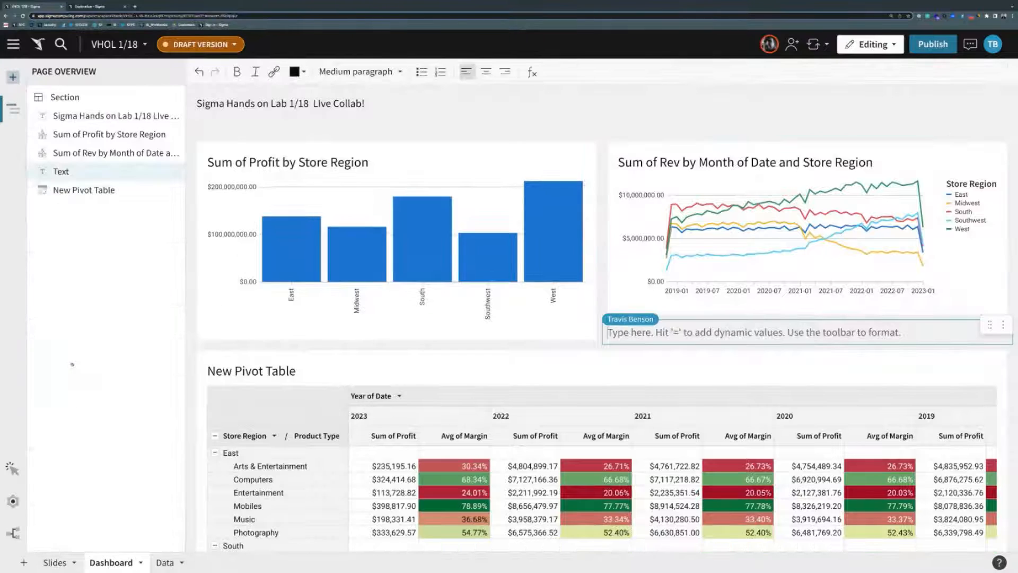
scroll(389, 331, "down", 2)
scroll(389, 330, "up", 3)
left_click_drag(989, 324, 521, 147)
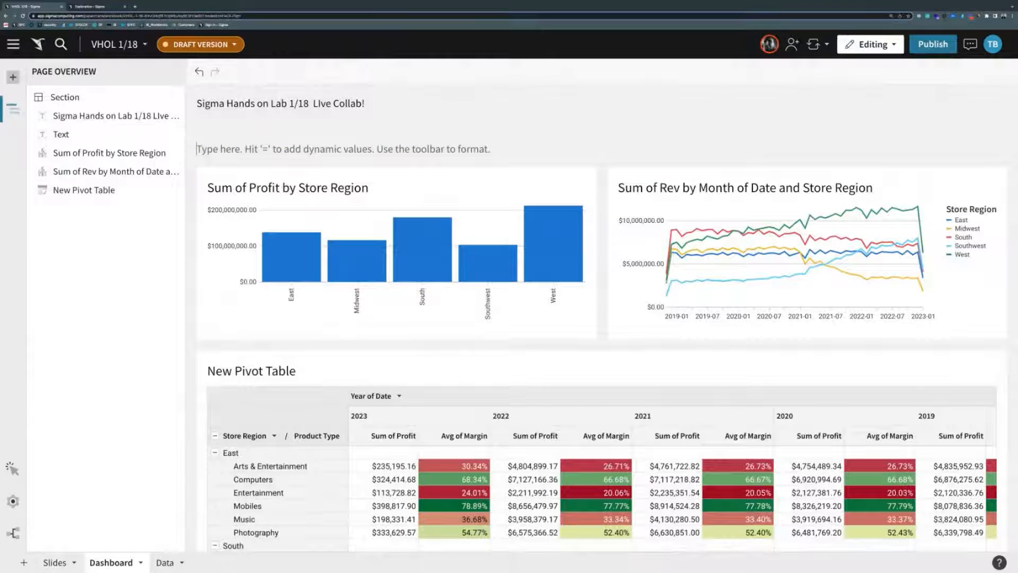
left_click(13, 77)
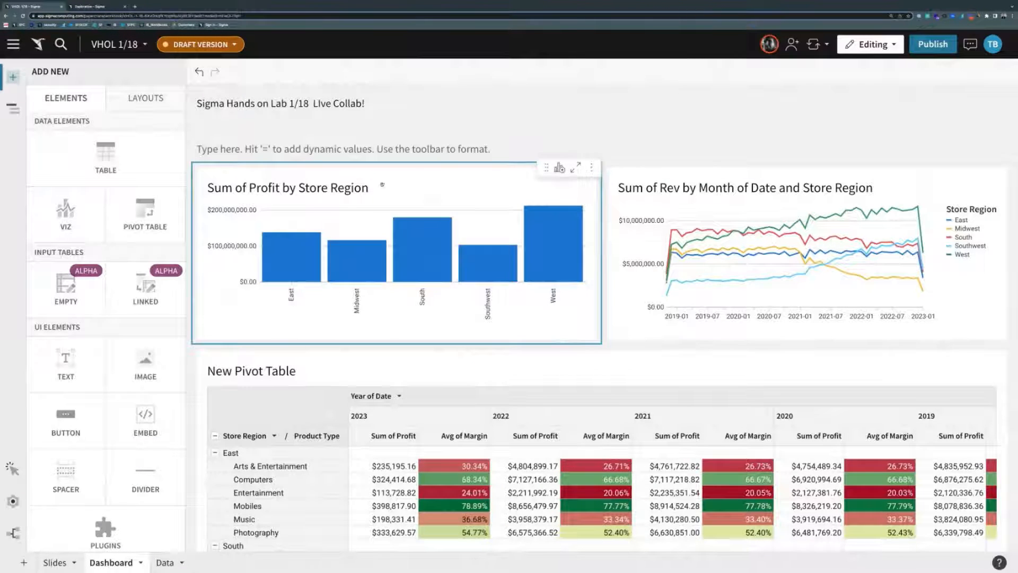
scroll(175, 236, "down", 1)
scroll(174, 236, "down", 5)
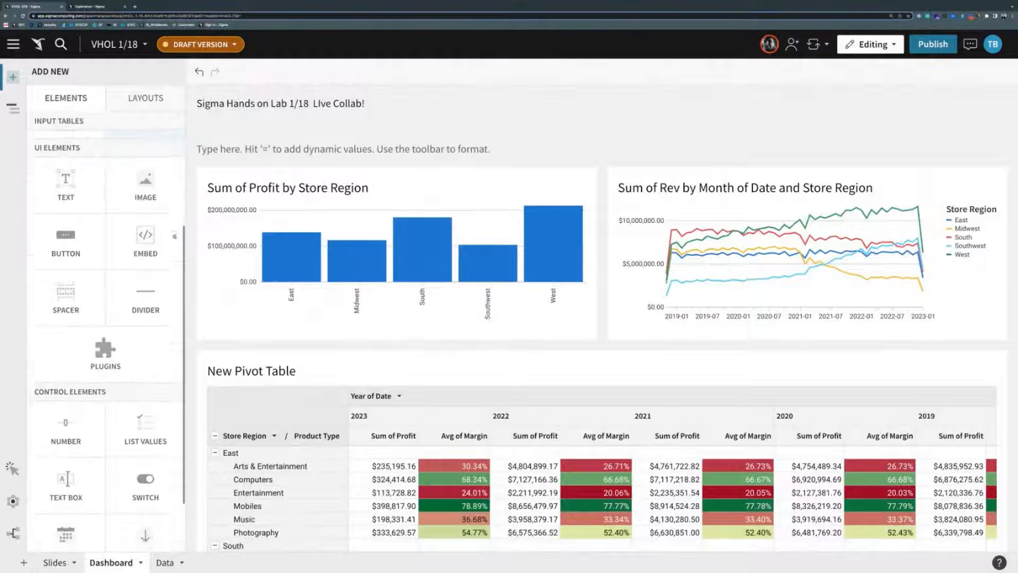
scroll(135, 347, "up", 6)
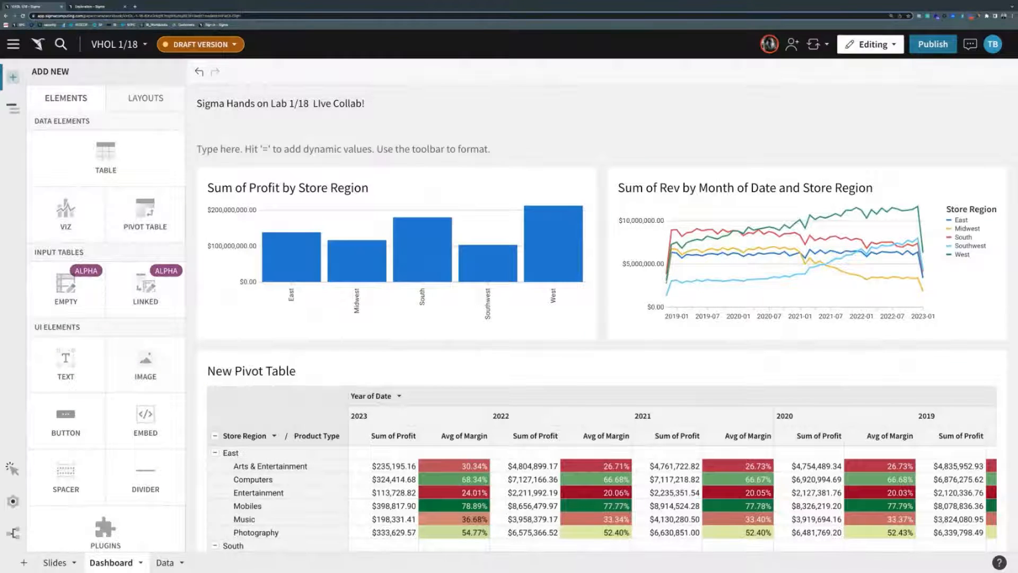
- Format the empty text element above the charts as a Medium heading and enter "Sales Performance"
left_click(297, 149)
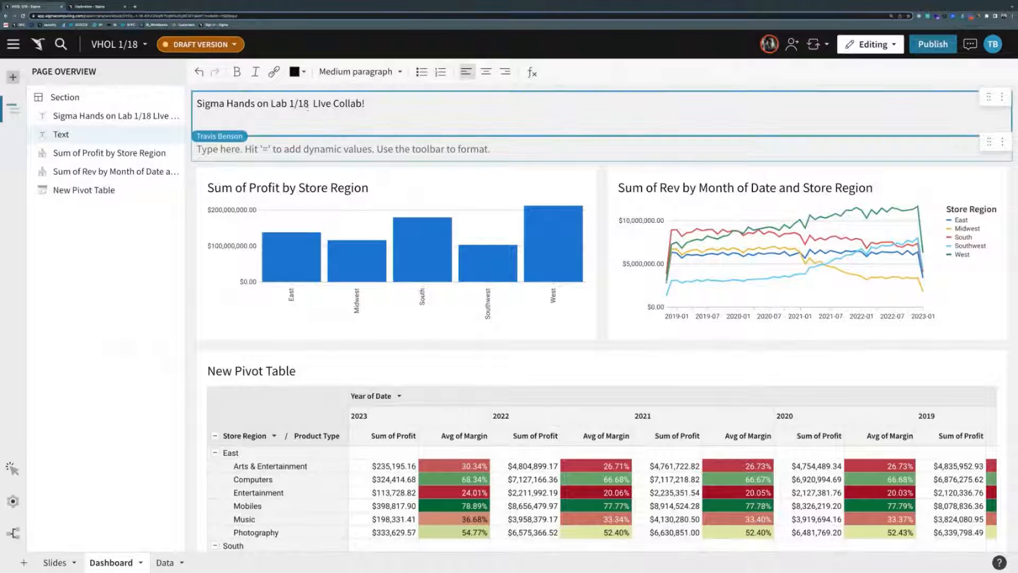
left_click(364, 73)
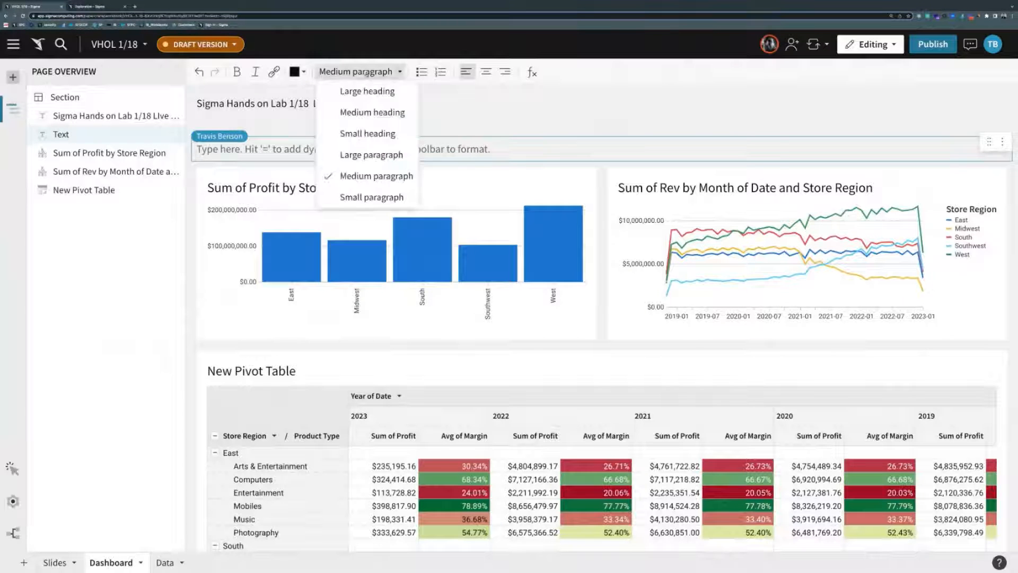
left_click(365, 112)
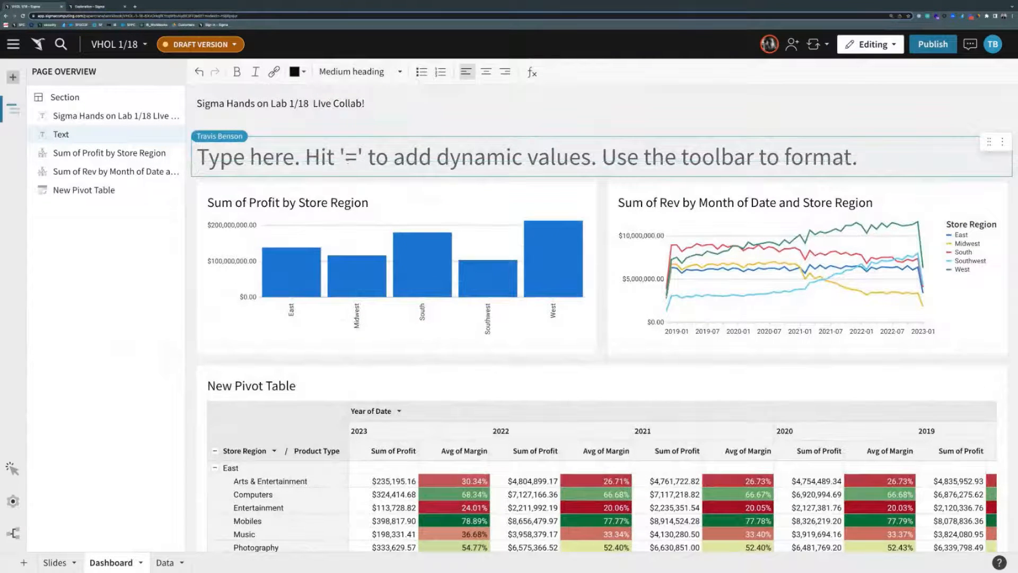
type("S")
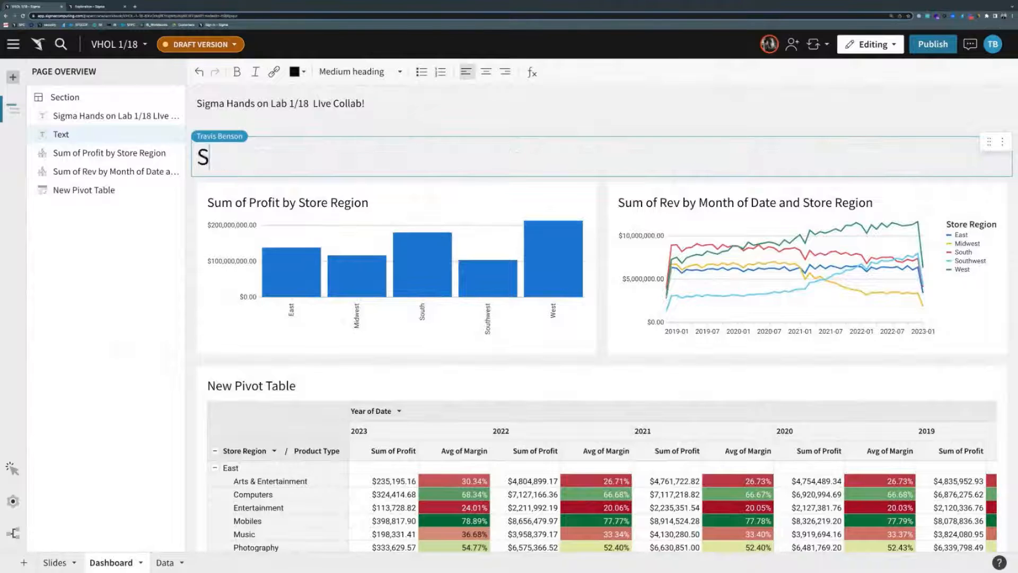
type("ales Performance")
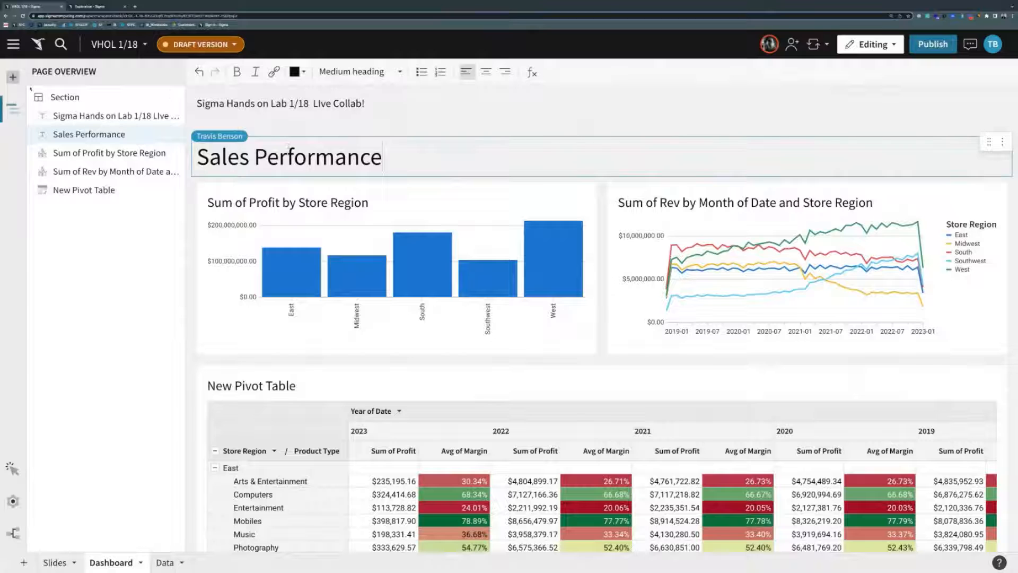
- Add a text element below the Sales Performance heading reading "This dashboard is used to explore our regional sales performance."
left_click(13, 77)
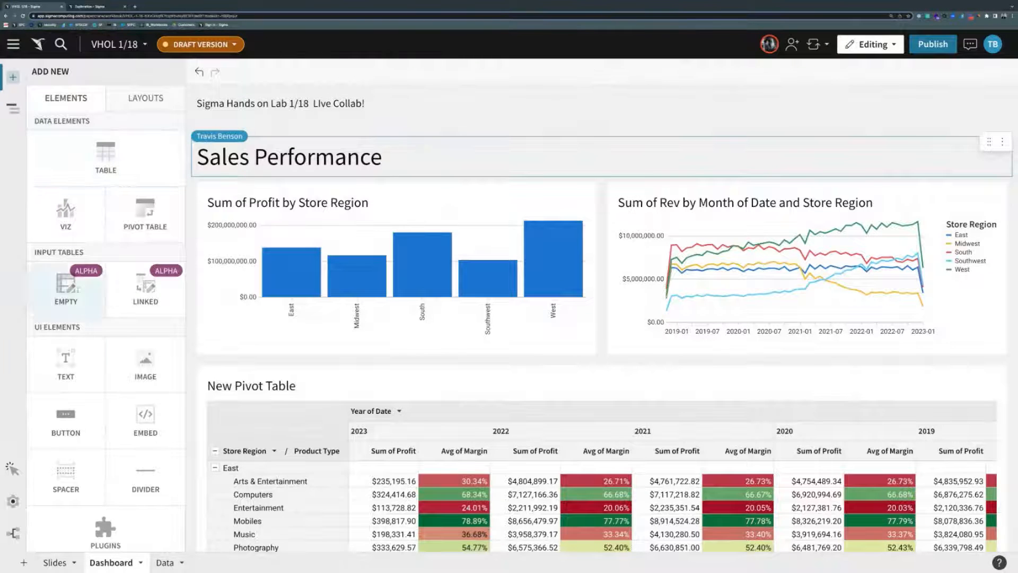
left_click(66, 366)
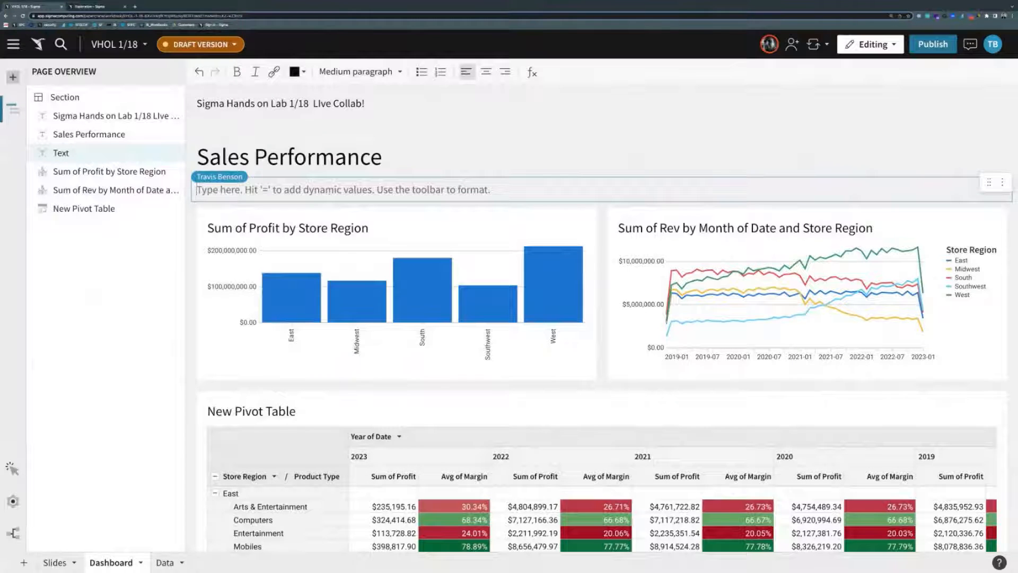
type("This")
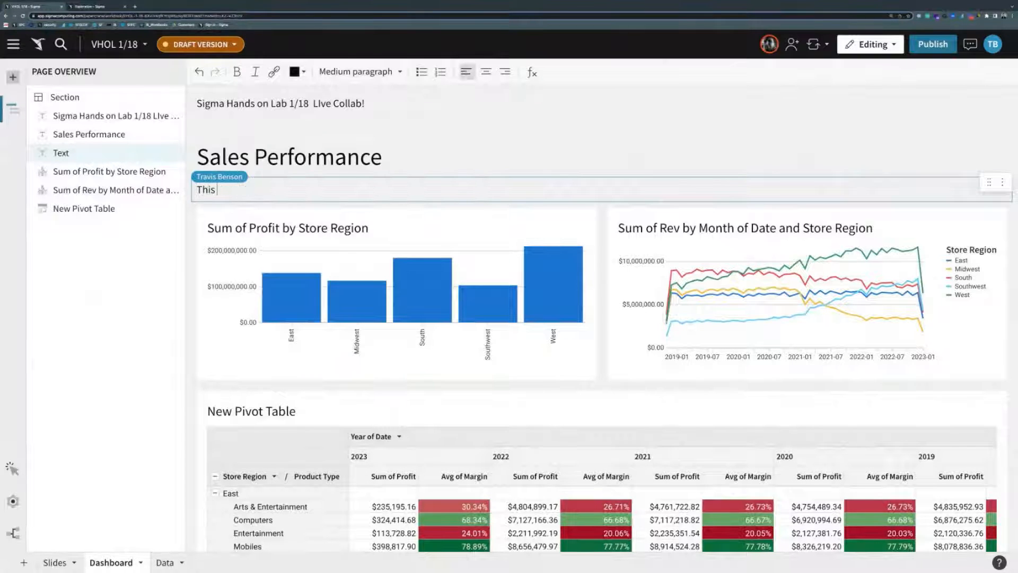
type(" dashboard is used to explore")
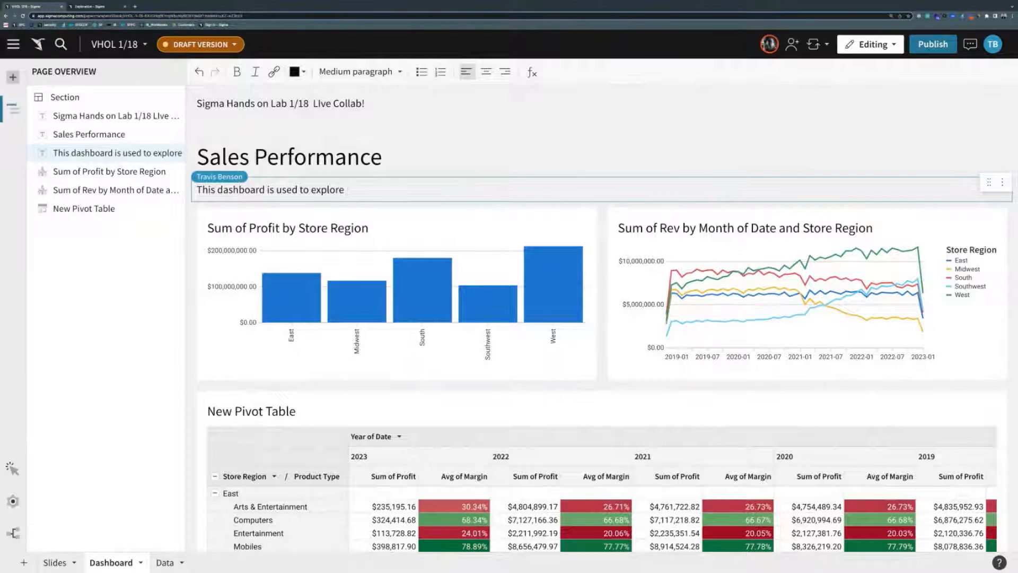
type(" our regional sales performancd")
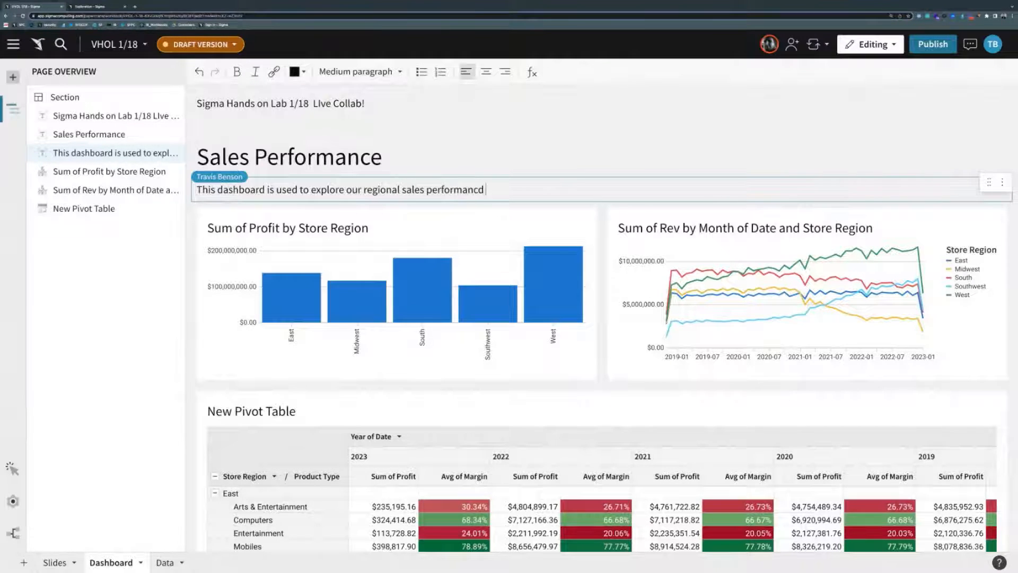
key("BackSpace")
type("e.")
mouse_move(678, 261)
scroll(574, 274, "down", 1)
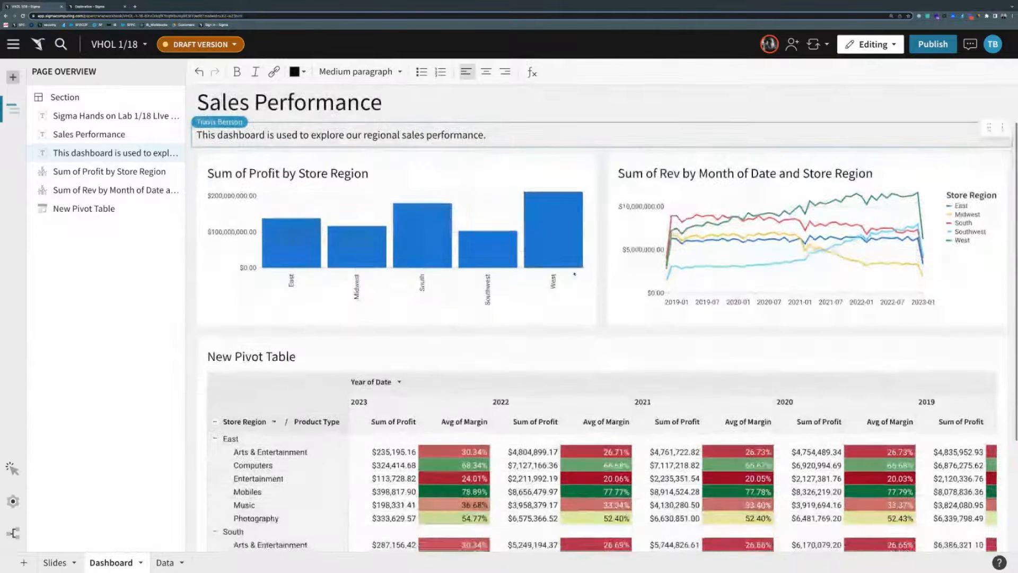
scroll(613, 271, "down", 1)
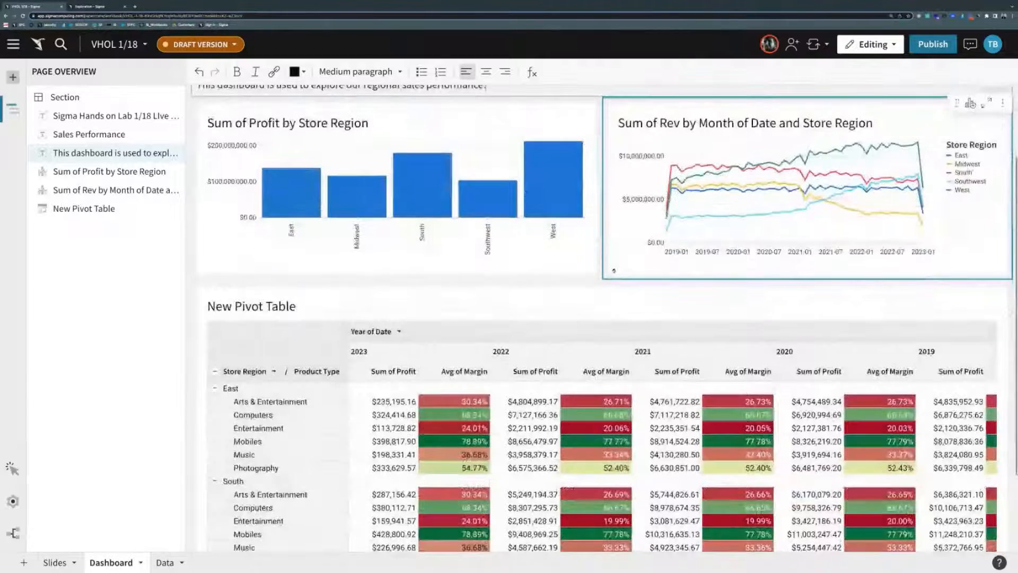
scroll(613, 271, "up", 1)
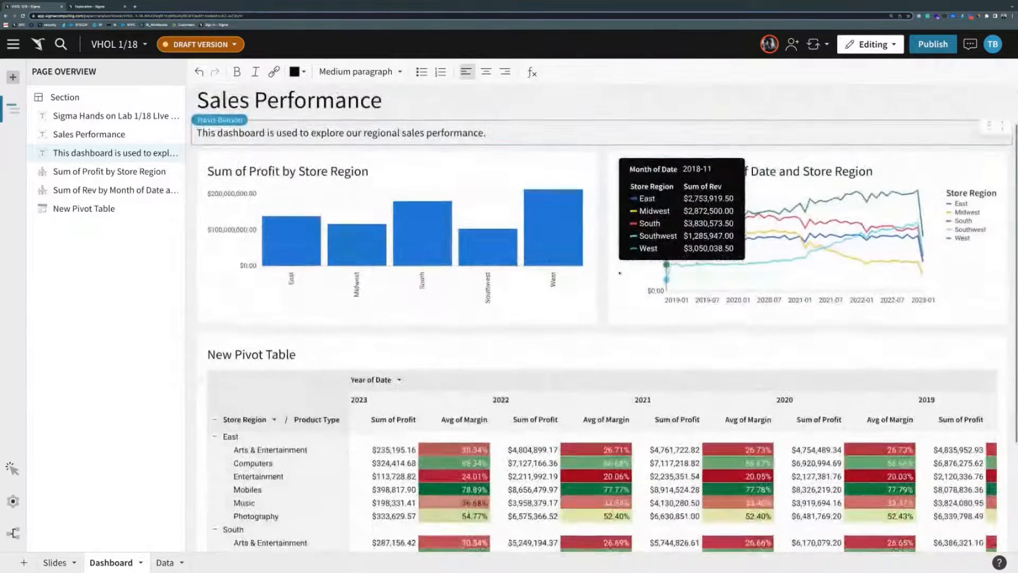
scroll(620, 274, "up", 1)
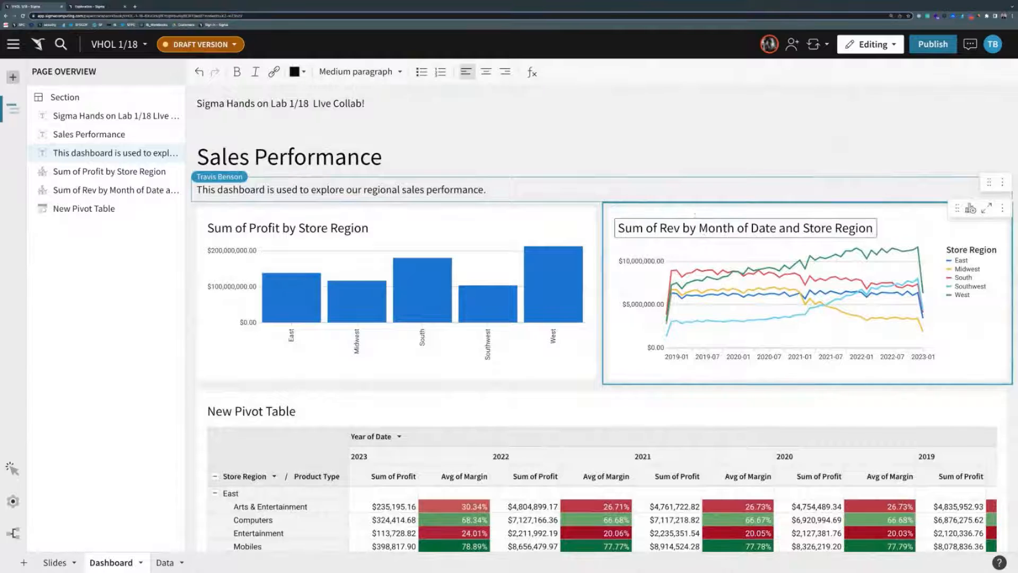
- Add a date control below the description text, using the Date range filter type
left_click(20, 78)
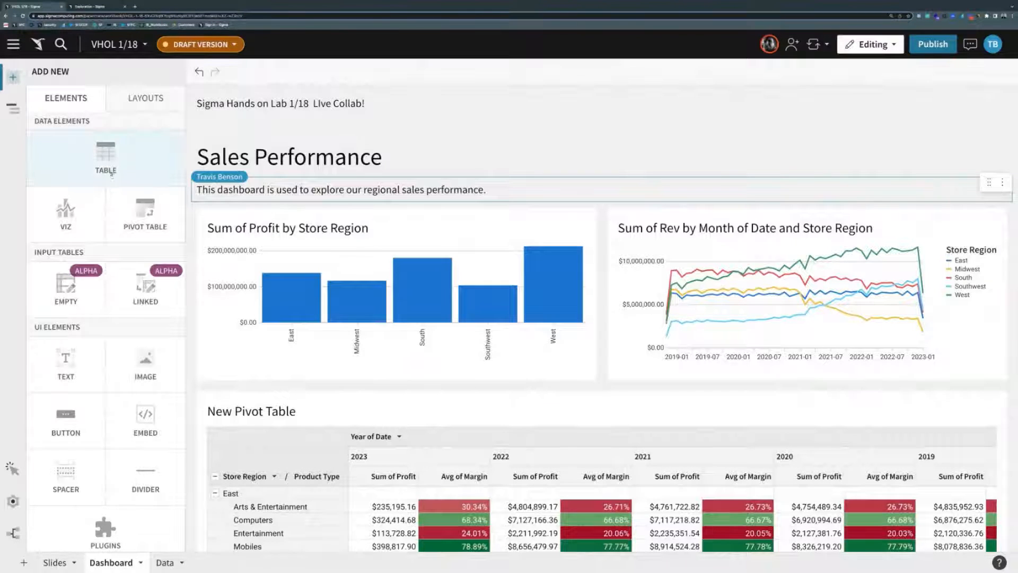
scroll(114, 237, "down", 5)
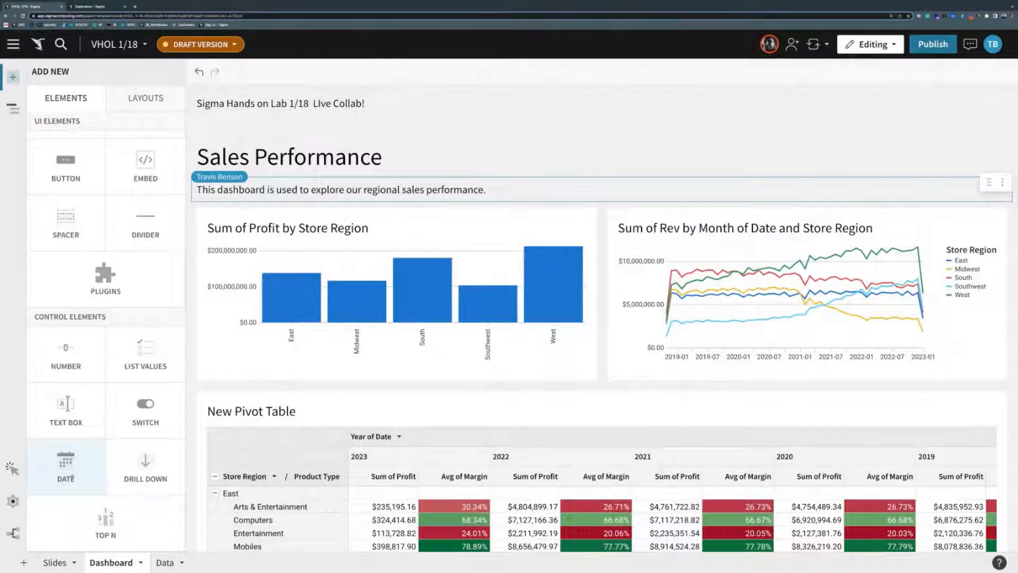
left_click(66, 464)
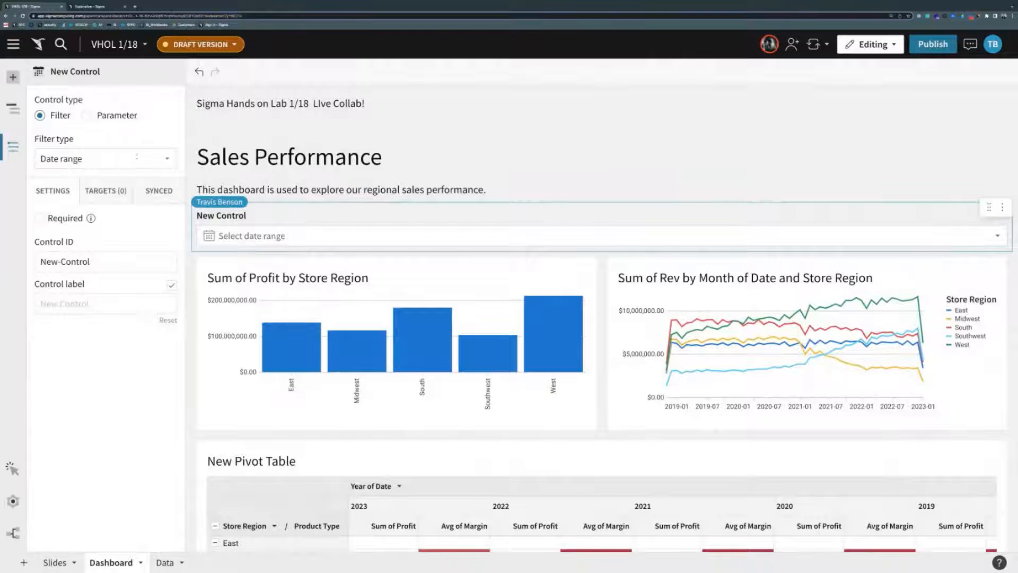
left_click(137, 157)
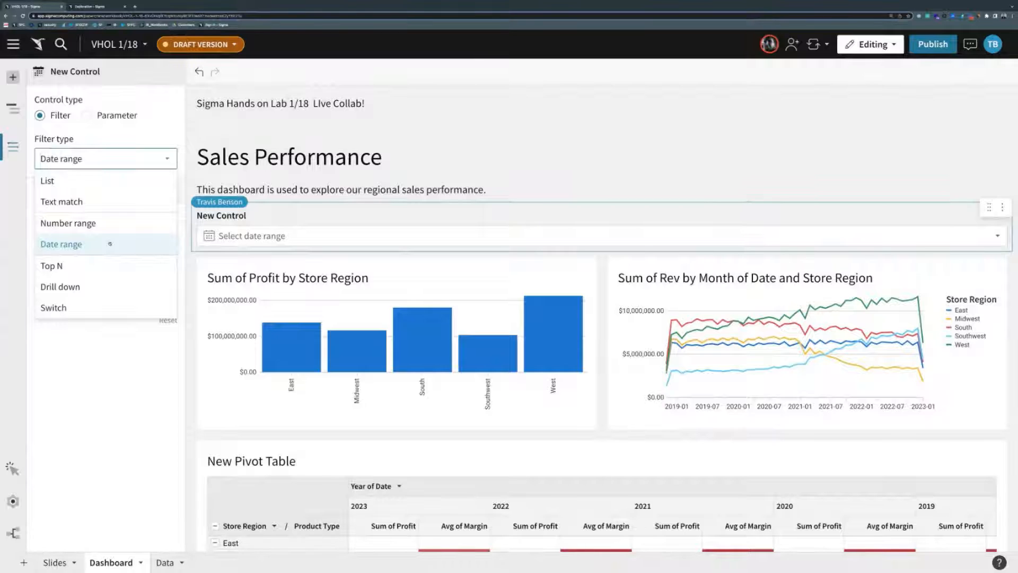
left_click(109, 243)
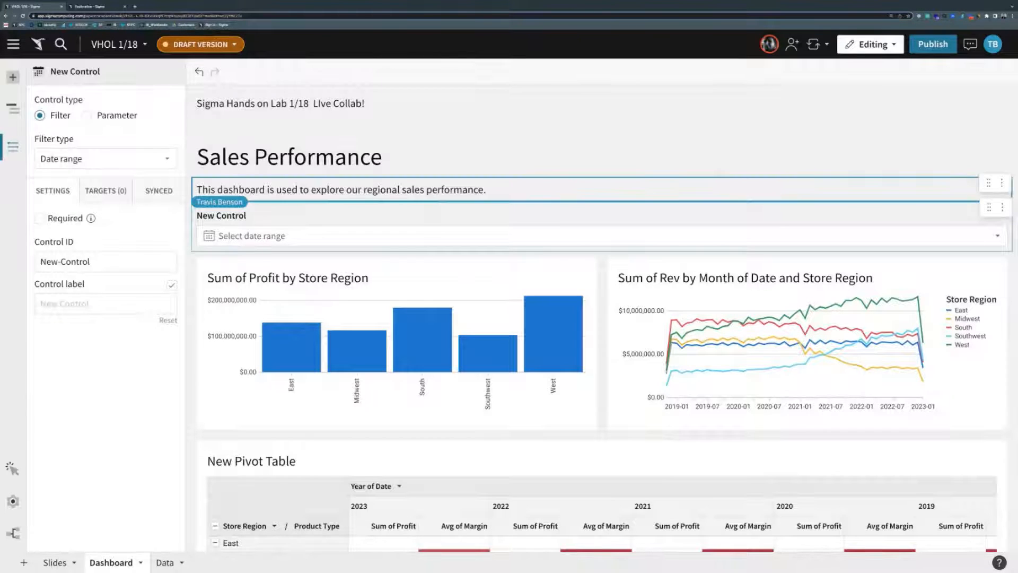
- Set the date control's ID to Date-Range and its label to "Select a date range"
left_click(99, 262)
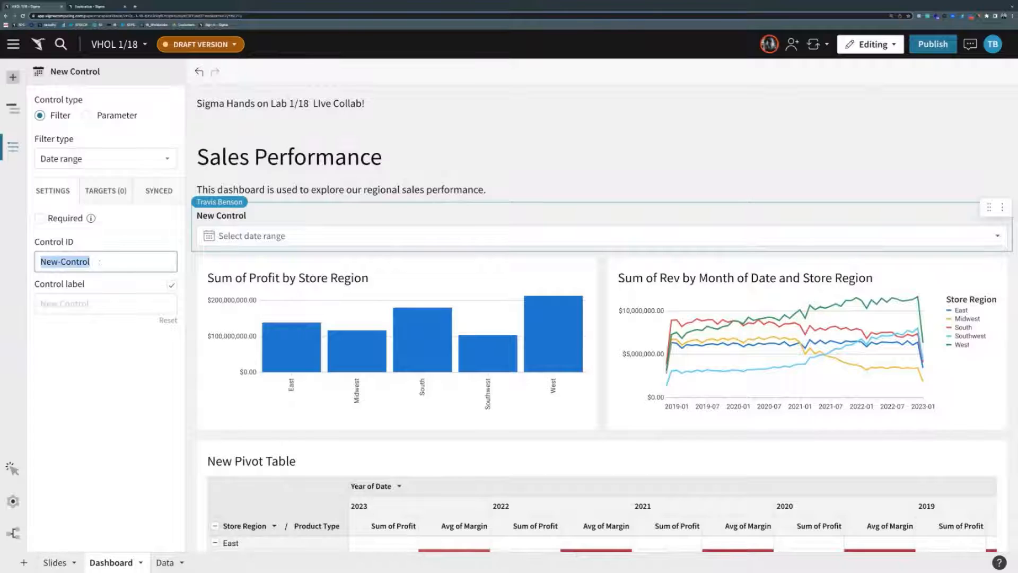
key("BackSpace")
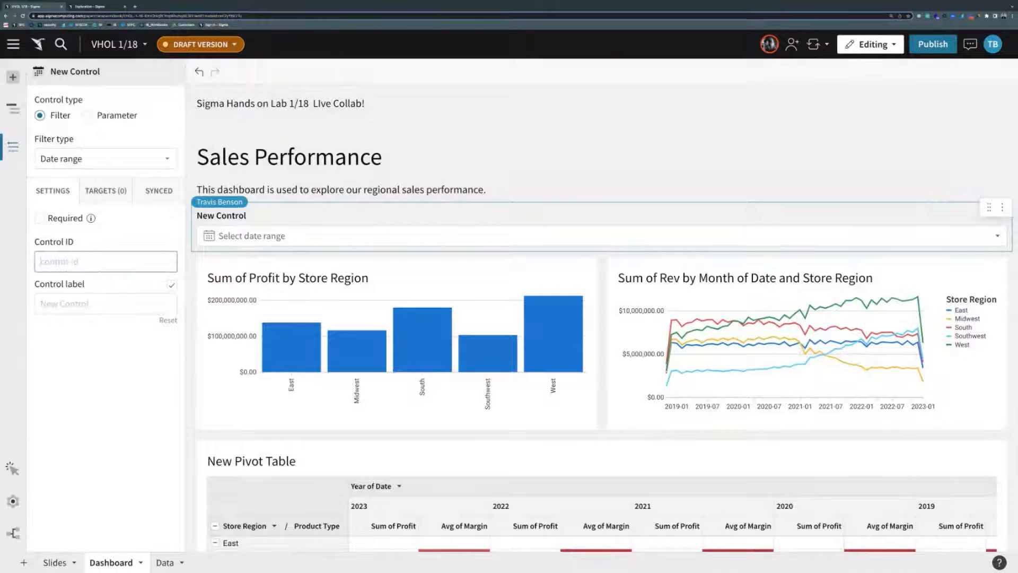
type("Date-Range")
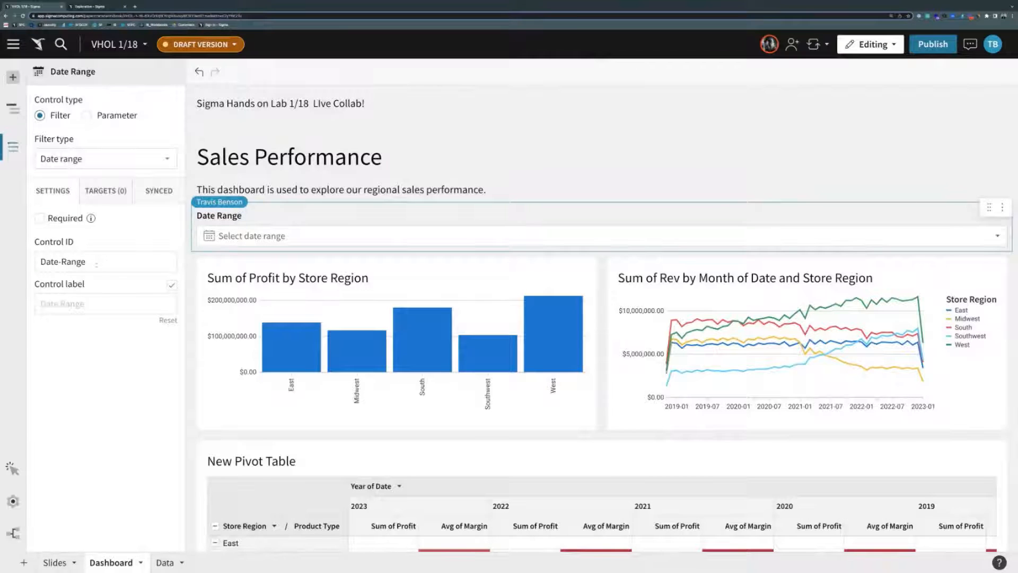
left_click(96, 303)
type("Select a")
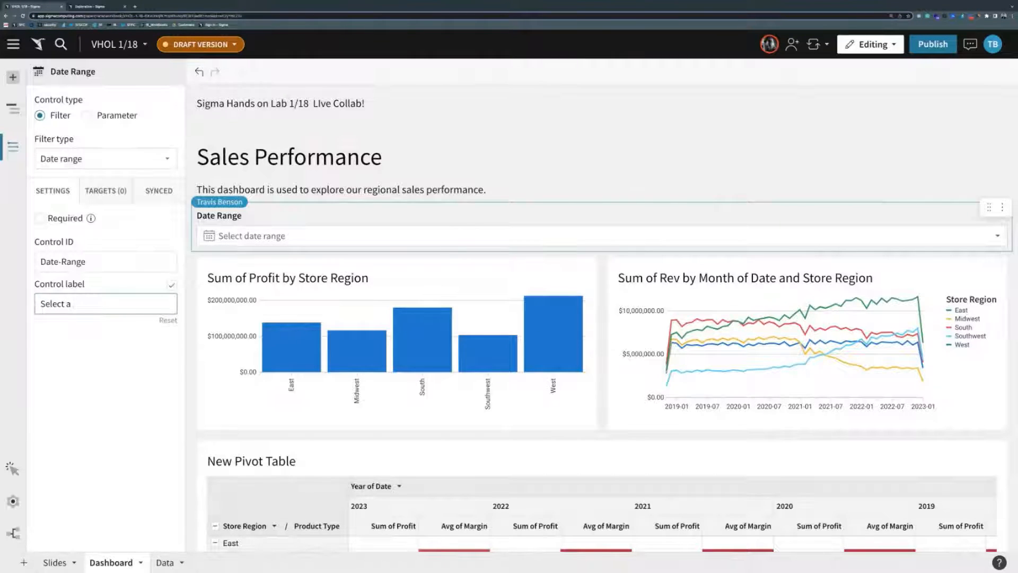
type(" date range")
key("Return")
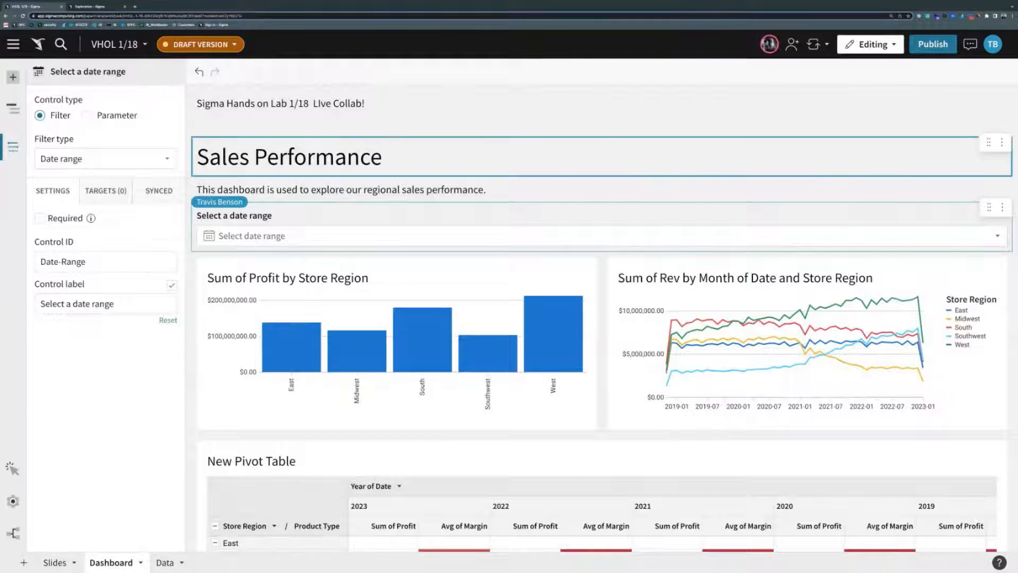
- Set the date range control's value to the last 3 years
left_click(300, 239)
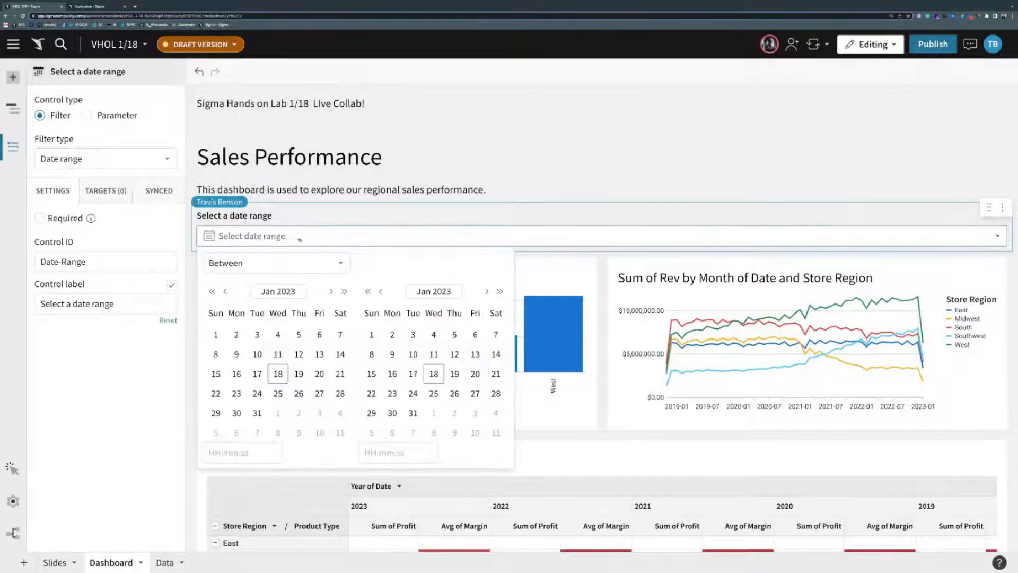
left_click(319, 266)
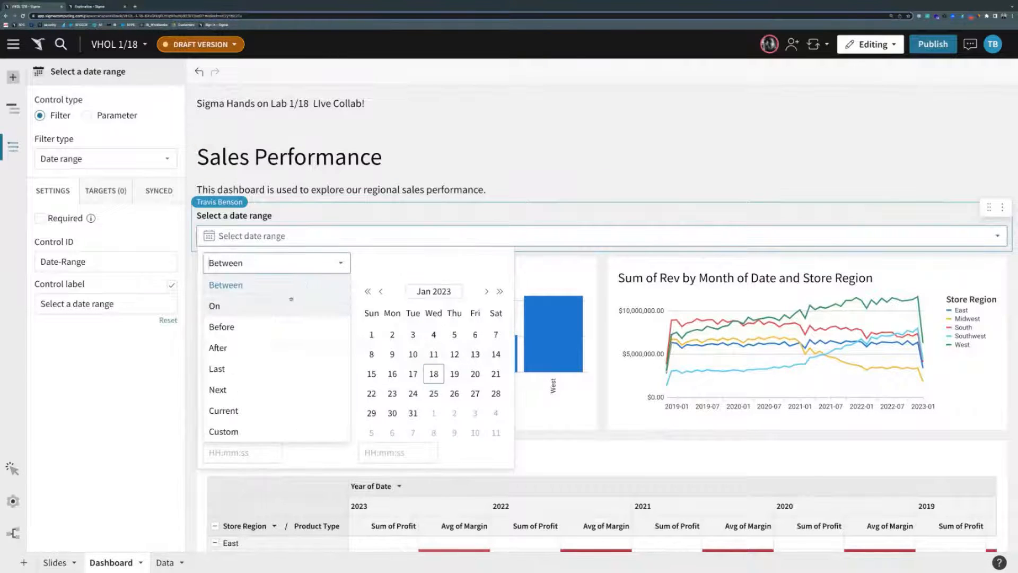
left_click(262, 368)
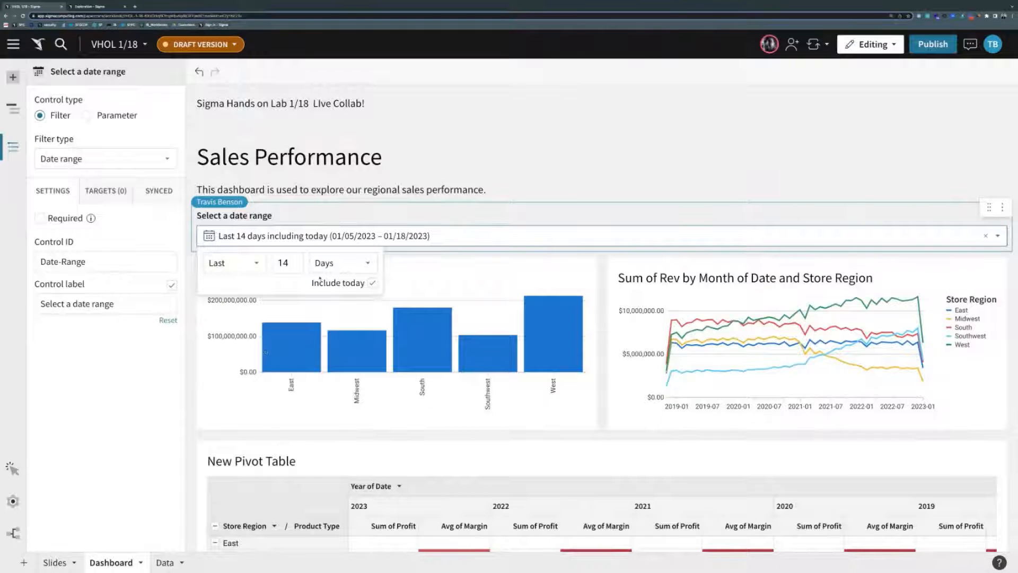
left_click(292, 264)
double_click(284, 263)
key("BackSpace")
type("3")
left_click(323, 263)
left_click(329, 285)
left_click(432, 267)
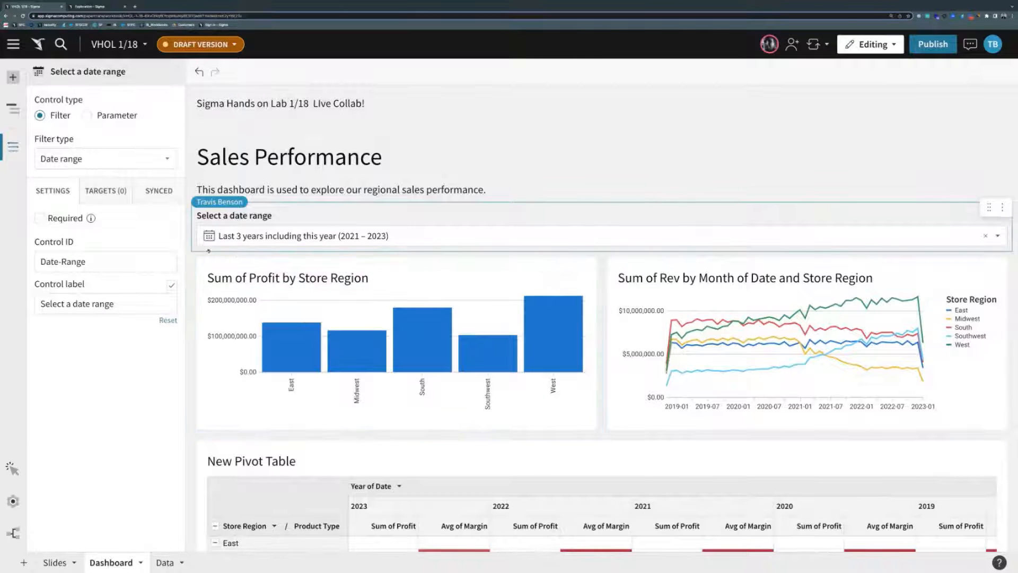
- Add the Dashboard page's Sum of Profit by Store Region chart, Sum of Rev by Month of Date and Store Region chart, and New Pivot Table as date control targets
left_click(103, 191)
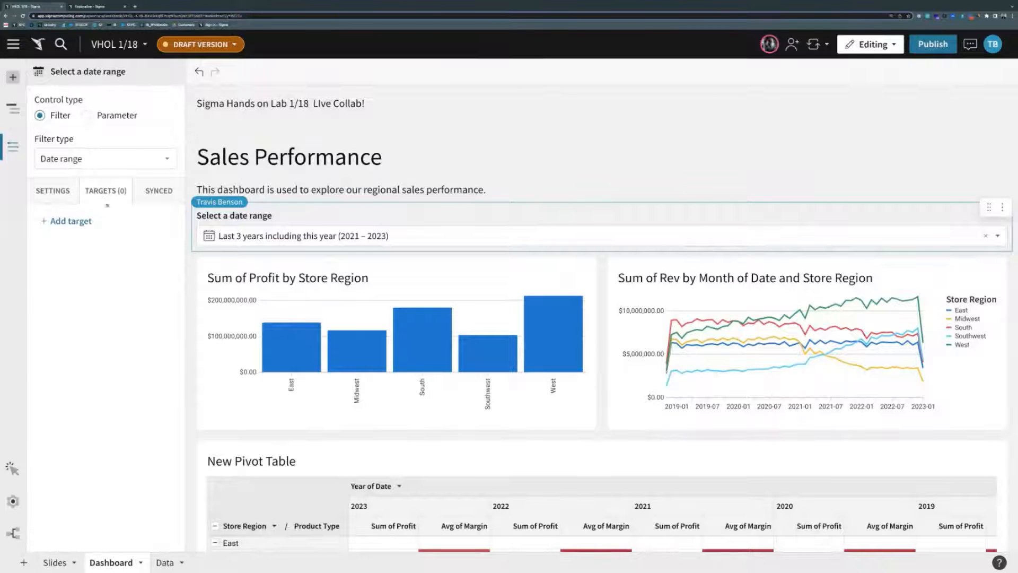
scroll(360, 242, "down", 1)
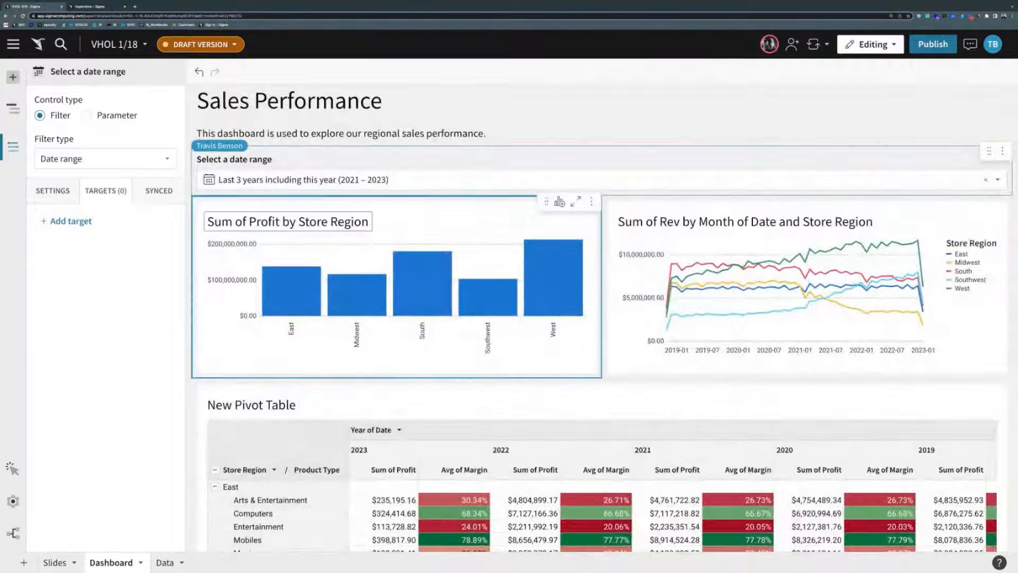
left_click(81, 222)
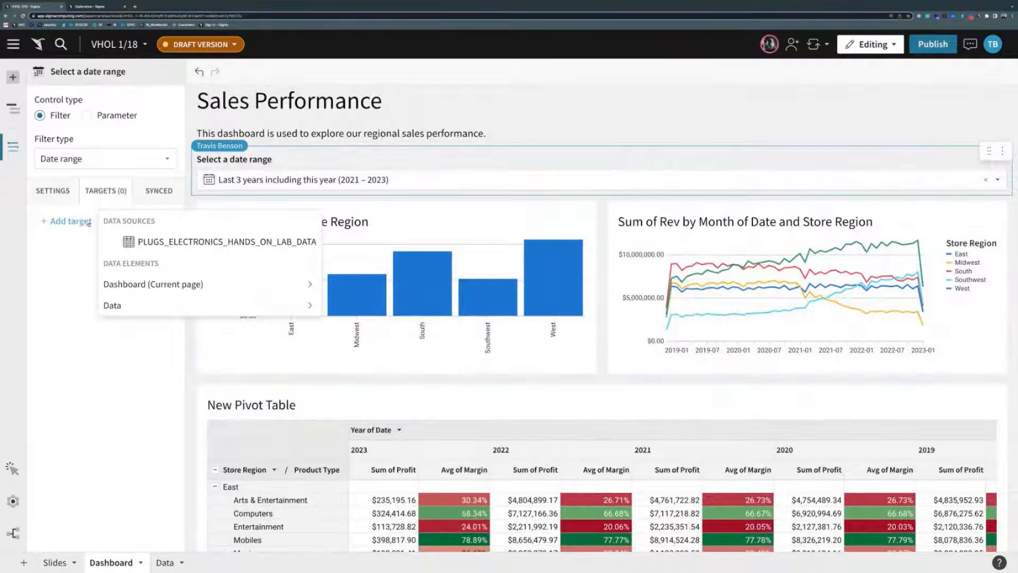
mouse_move(139, 285)
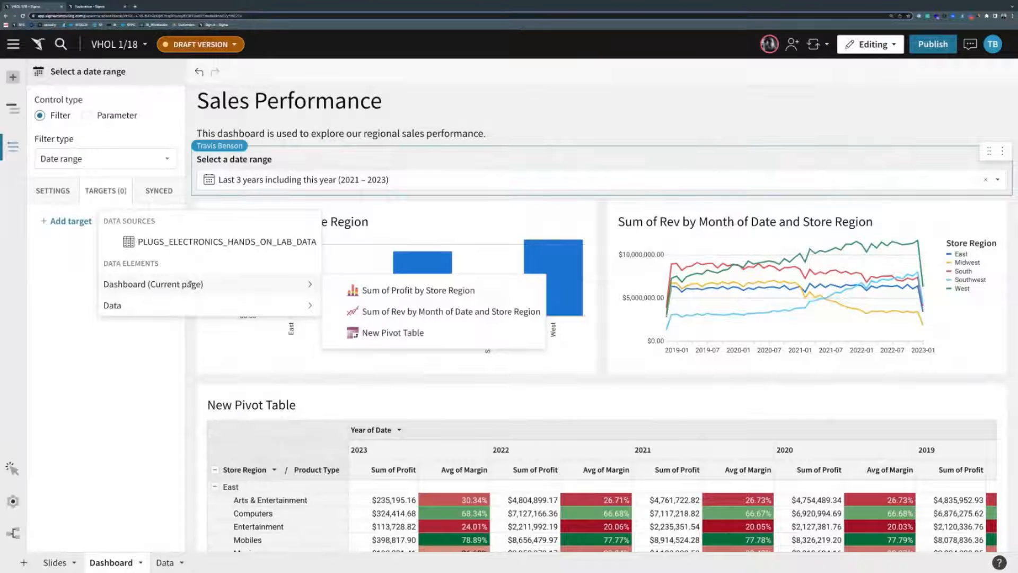
left_click(382, 290)
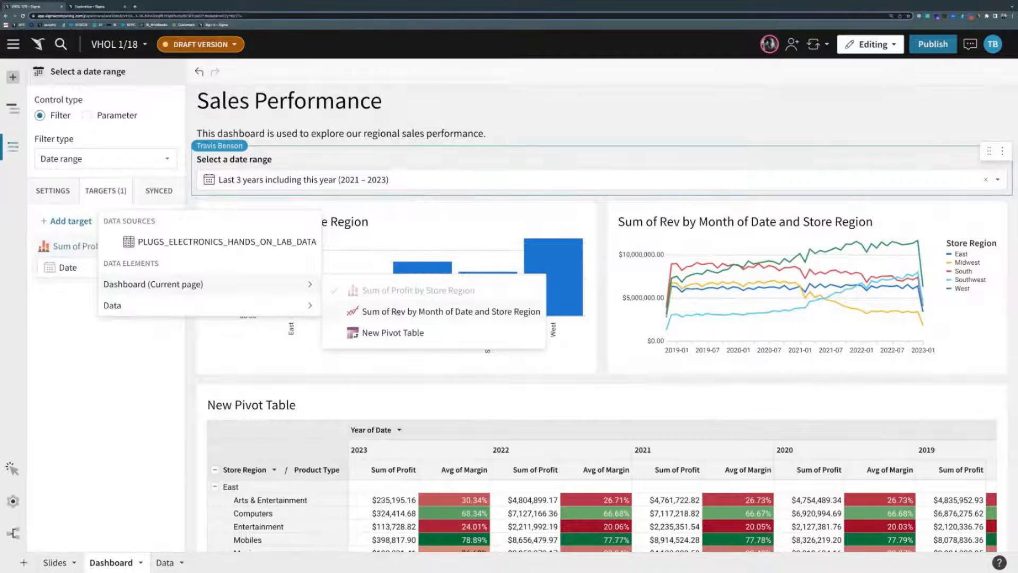
left_click(404, 314)
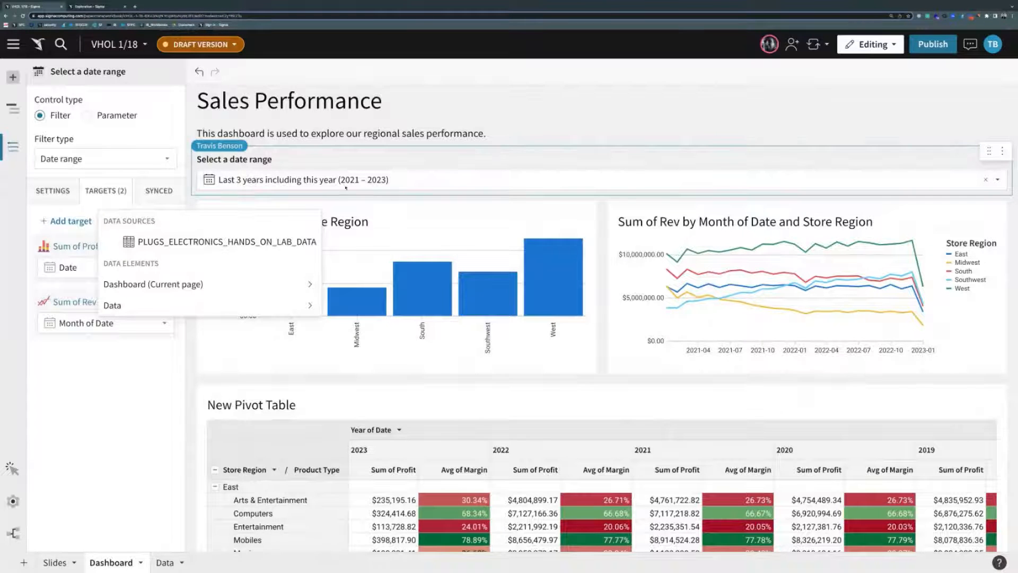
mouse_move(297, 305)
mouse_move(311, 284)
left_click(384, 331)
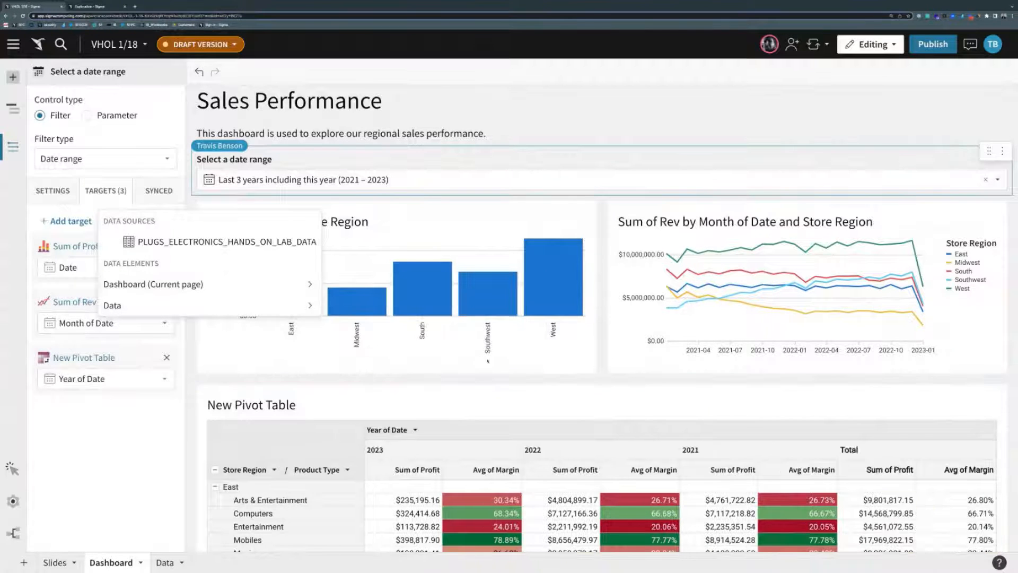
left_click(112, 417)
scroll(575, 229, "down", 3)
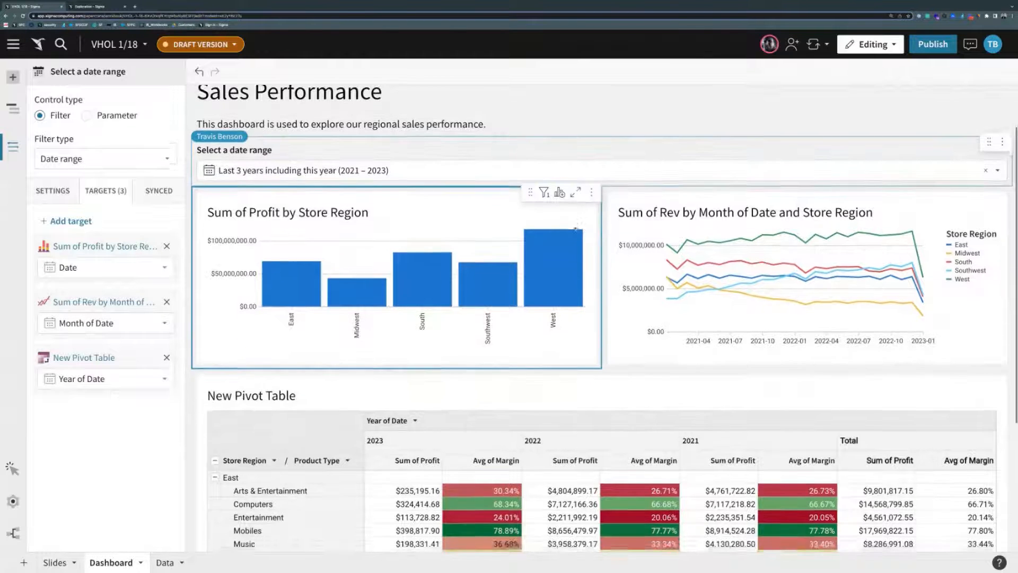
- Switch the date range control's condition to Between, covering 01/01/2021 to 12/31/2023
scroll(575, 229, "up", 4)
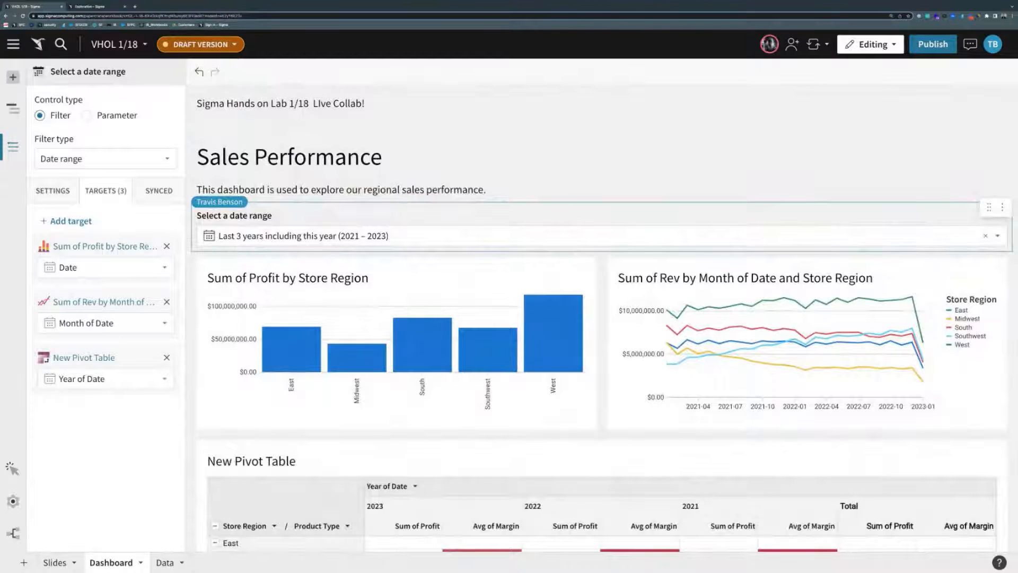
left_click(601, 236)
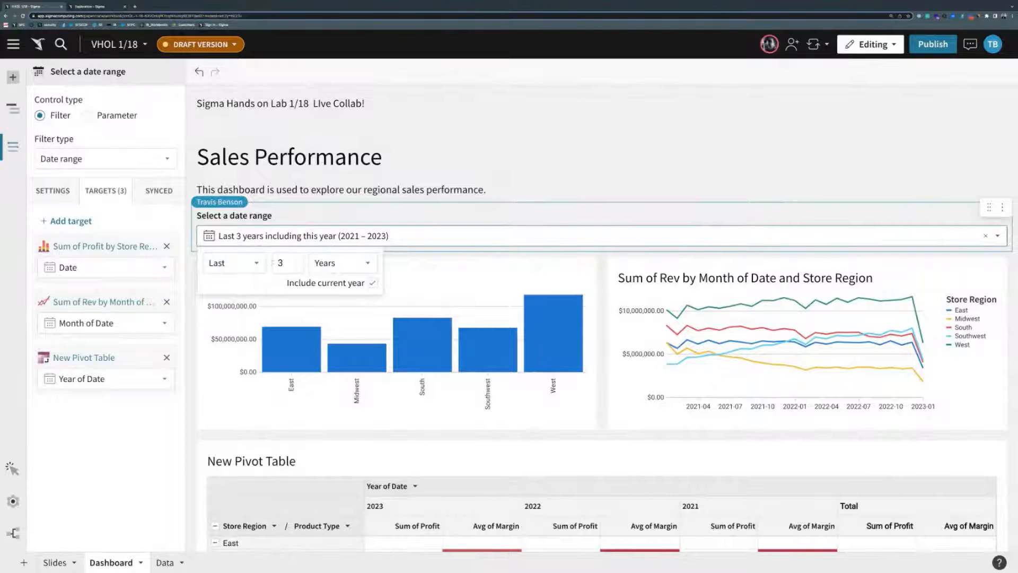
left_click(257, 263)
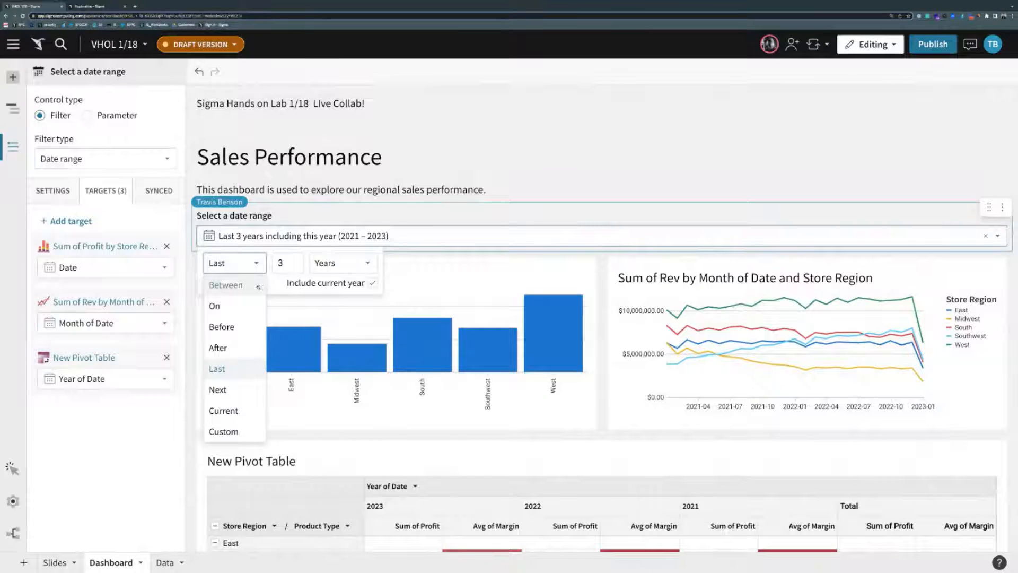
left_click(259, 287)
left_click(294, 259)
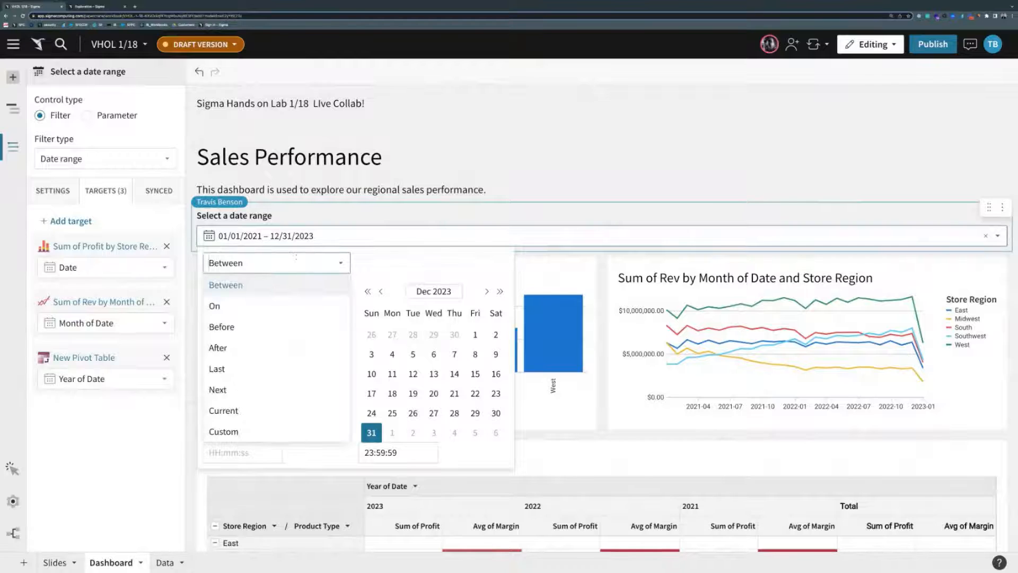
left_click(397, 262)
left_click(526, 209)
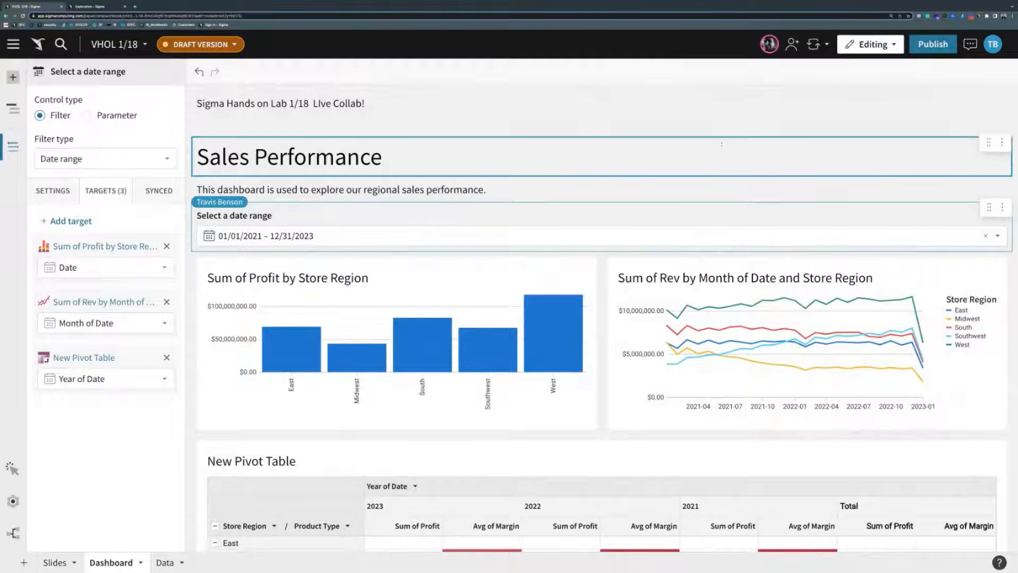
- Hide the workbook's Data page
scroll(702, 171, "down", 2)
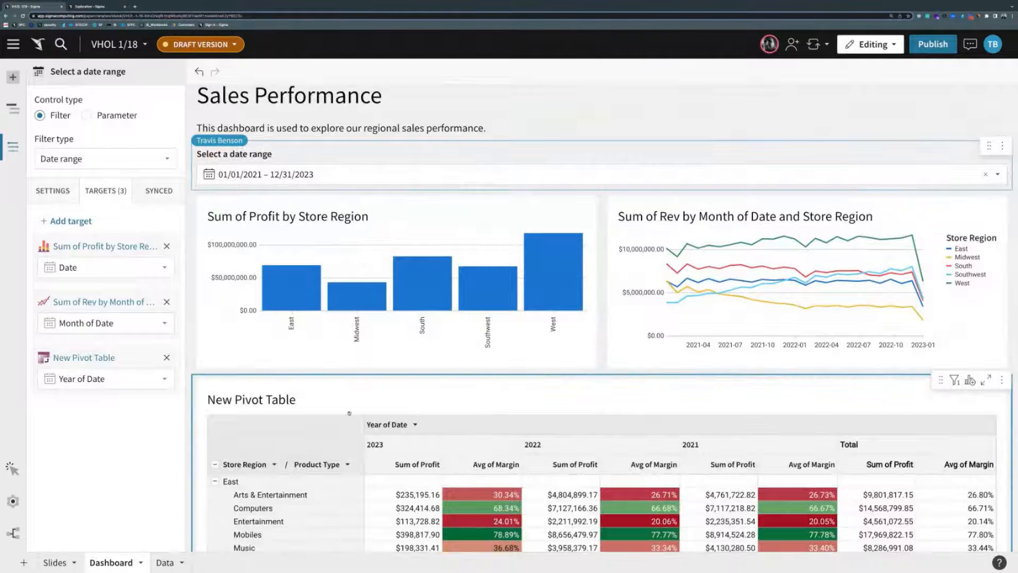
left_click(182, 562)
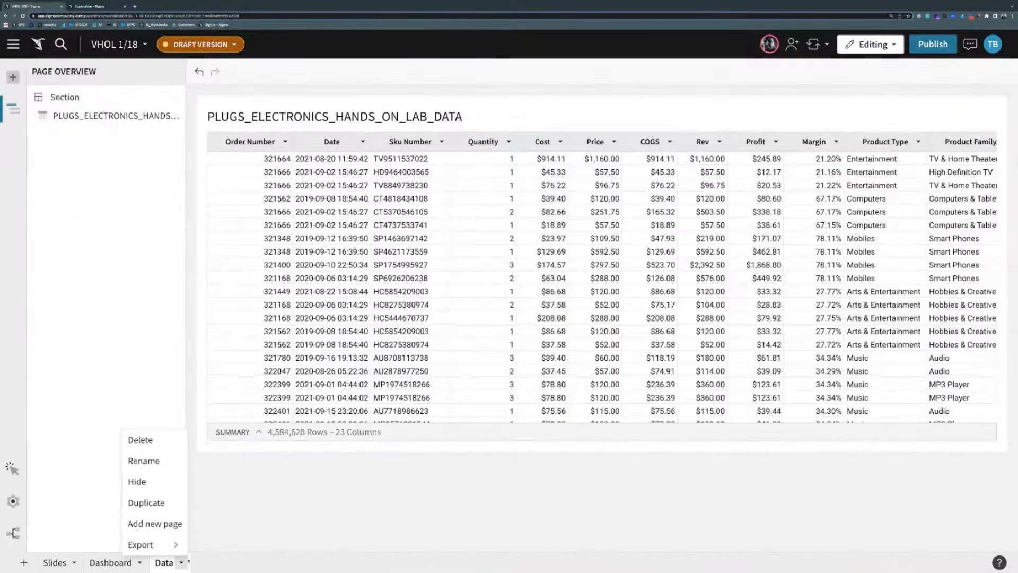
left_click(152, 484)
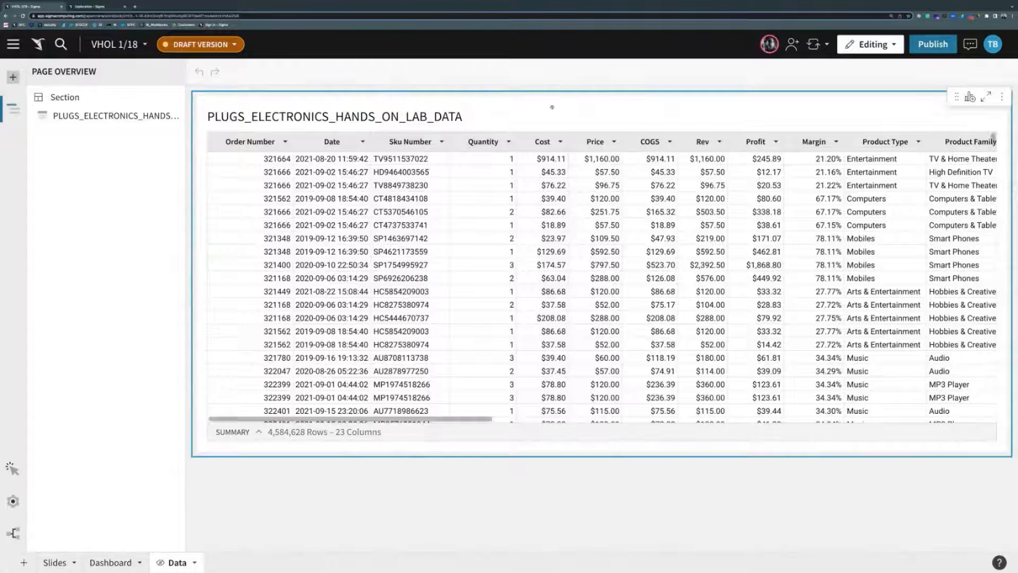
- Preview the draft as an explorer, look over the Dashboard page, and return to edit mode
left_click(870, 45)
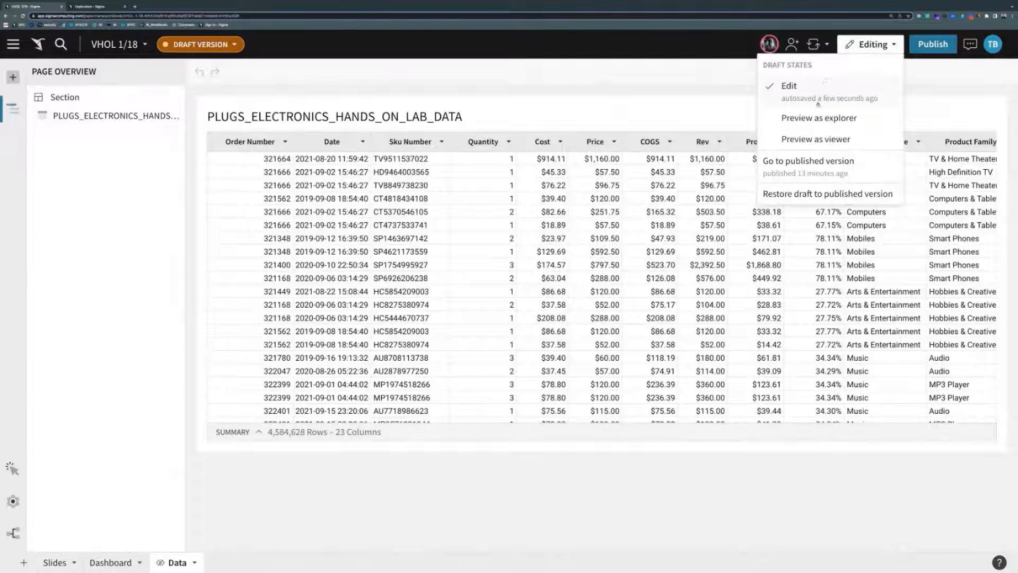
left_click(819, 118)
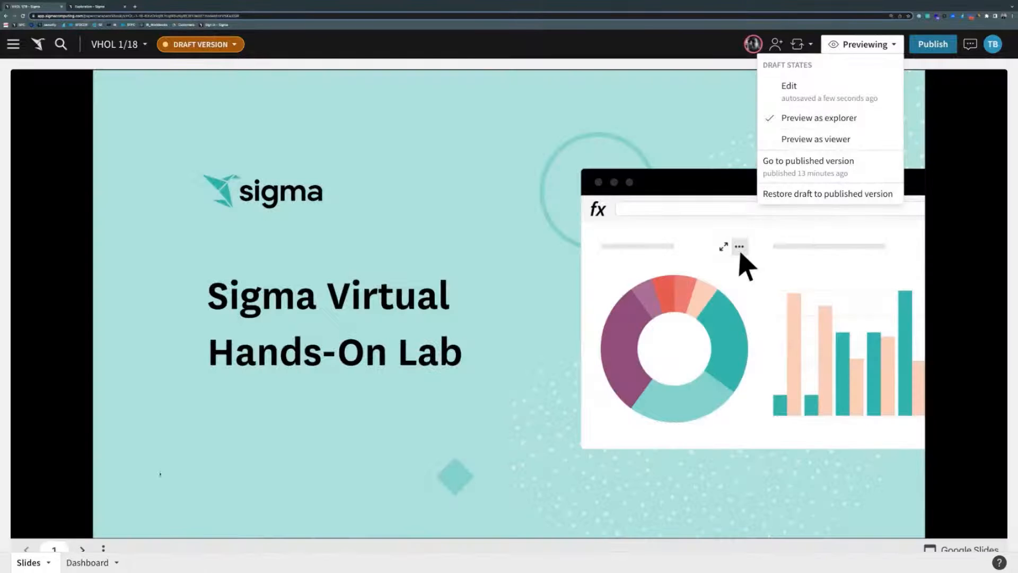
left_click(84, 563)
scroll(509, 398, "down", 1)
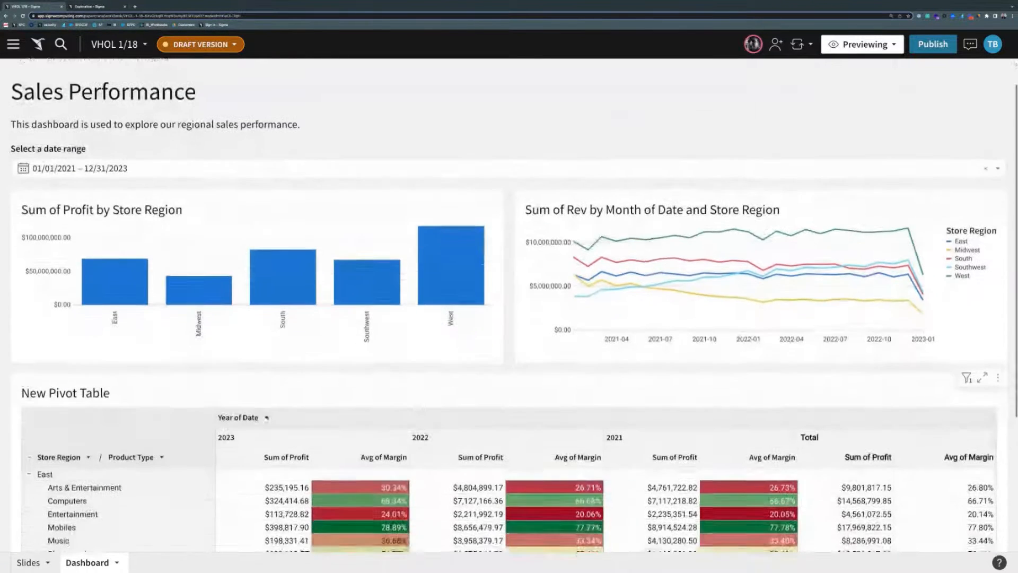
scroll(467, 233, "down", 1)
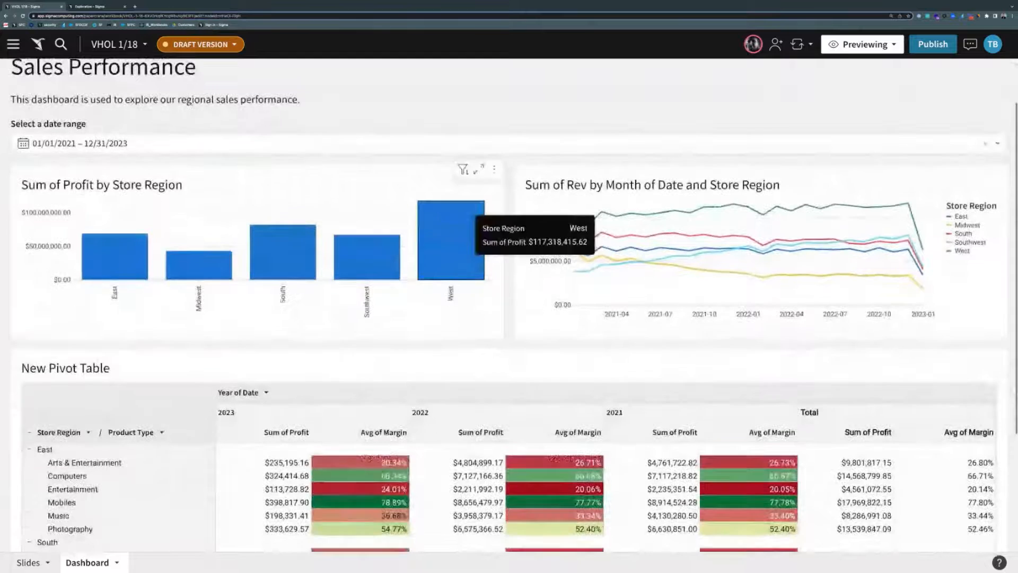
left_click(866, 45)
left_click(824, 87)
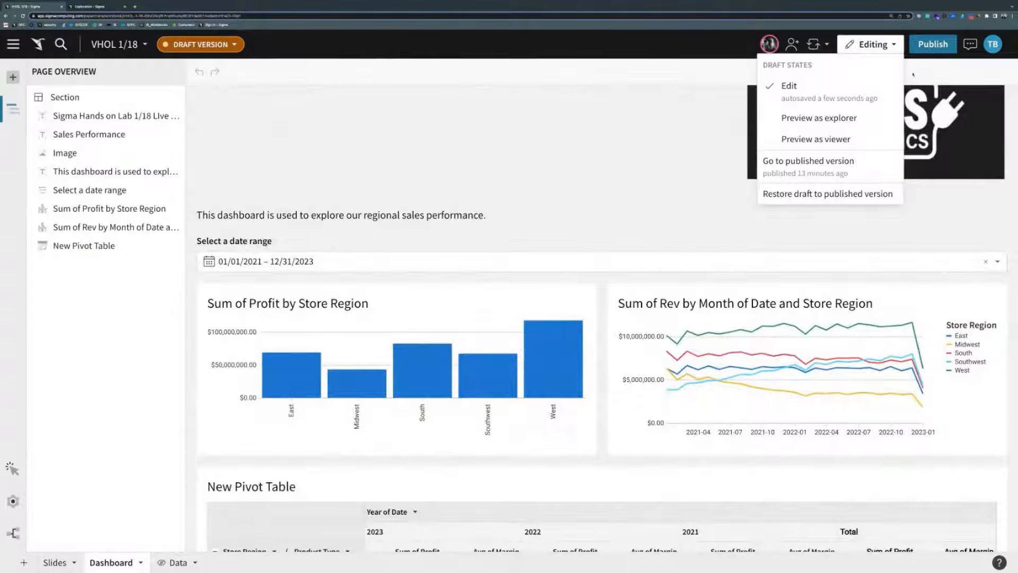
- Review the Dashboard page and publish the draft, including the other editor's changes
left_click(940, 49)
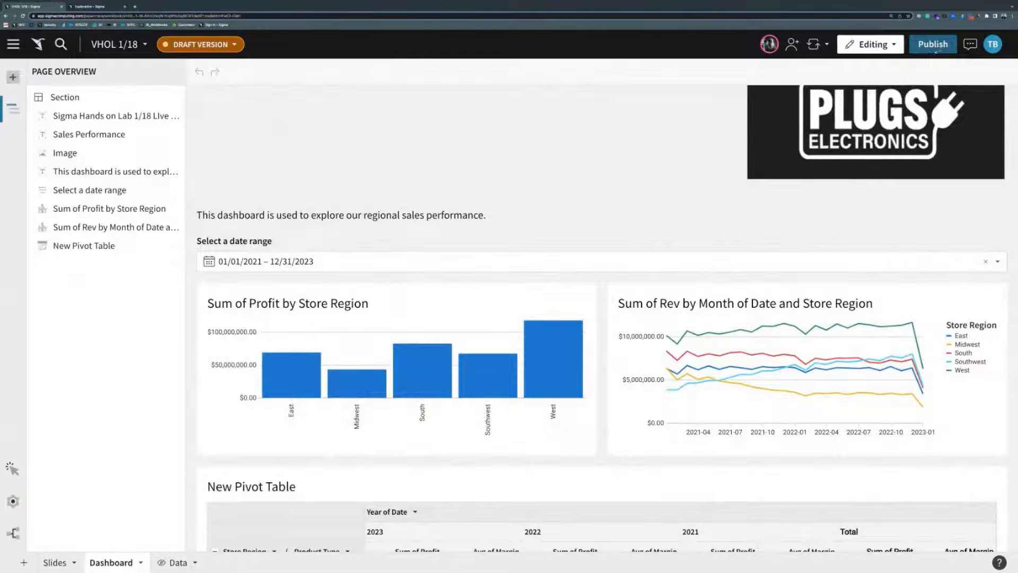
scroll(799, 181, "up", 3)
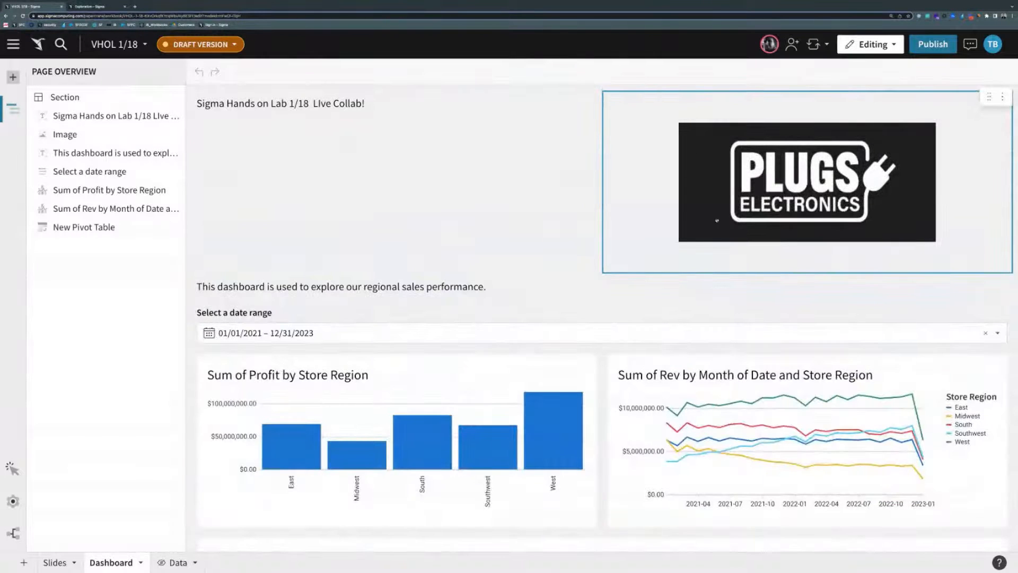
scroll(487, 273, "down", 1)
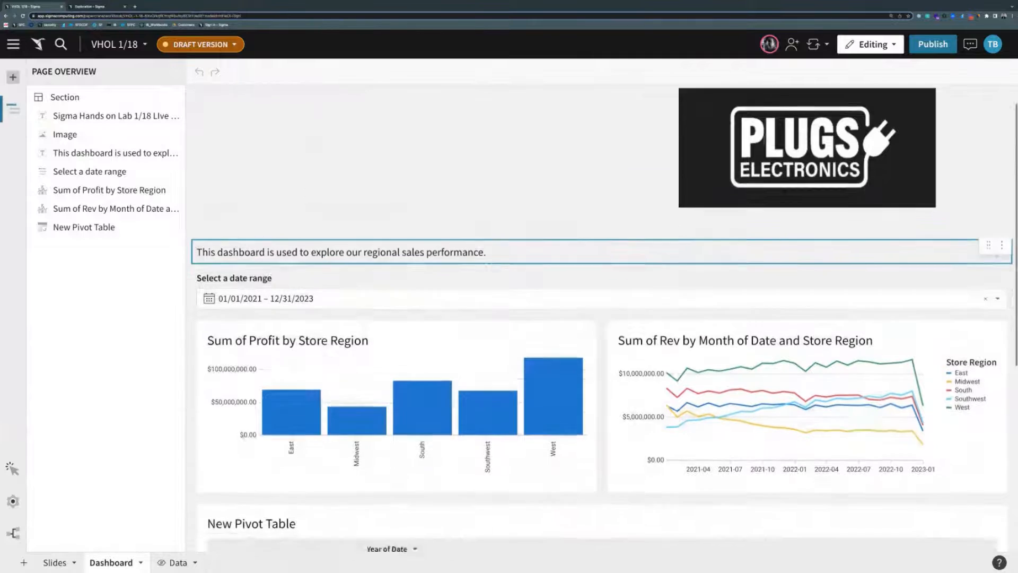
scroll(629, 289, "down", 3)
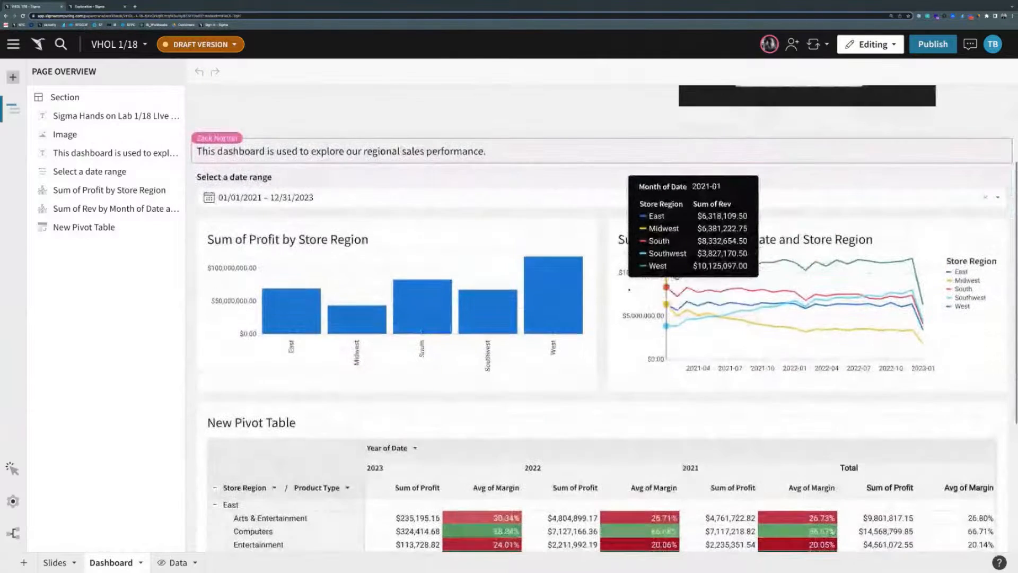
scroll(629, 290, "up", 2)
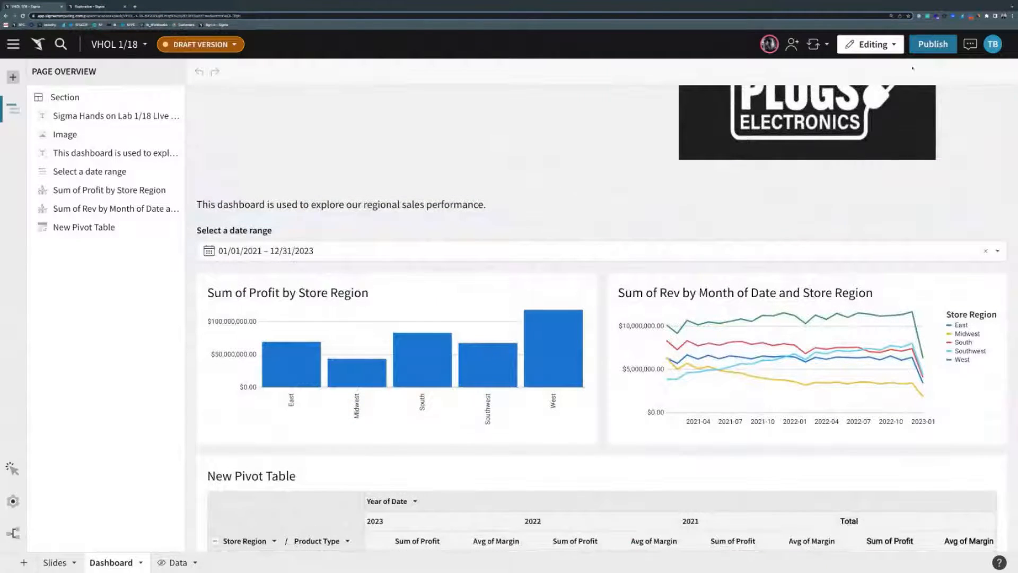
left_click(932, 45)
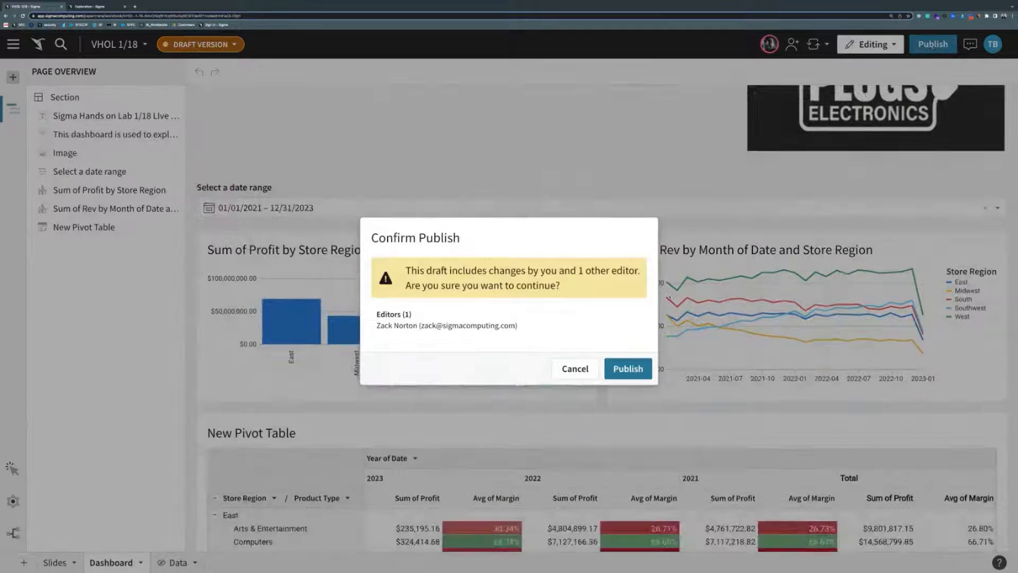
left_click(628, 369)
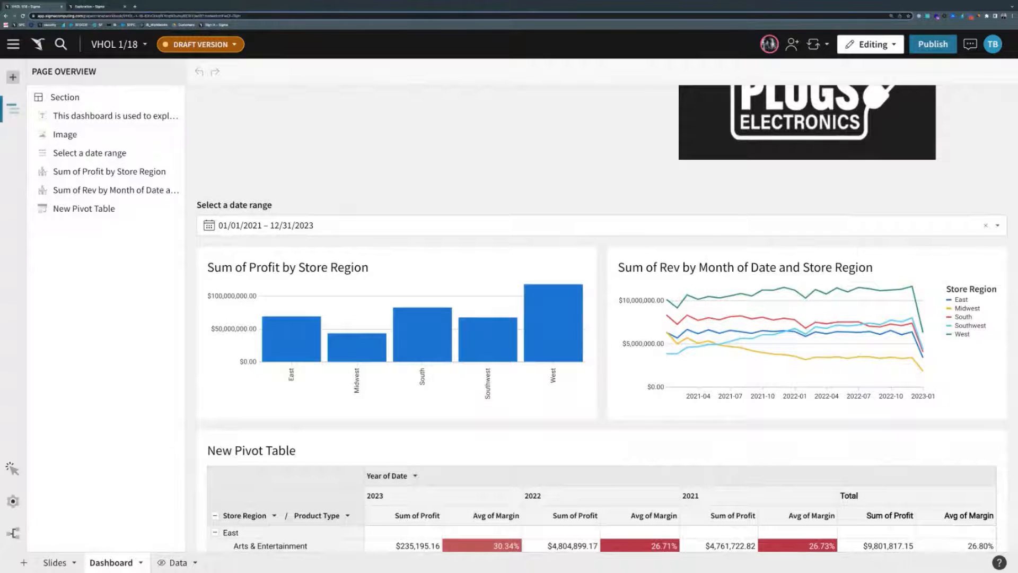
- Preview the Dashboard page as an explorer, with the charts and pivot table in view
left_click(862, 49)
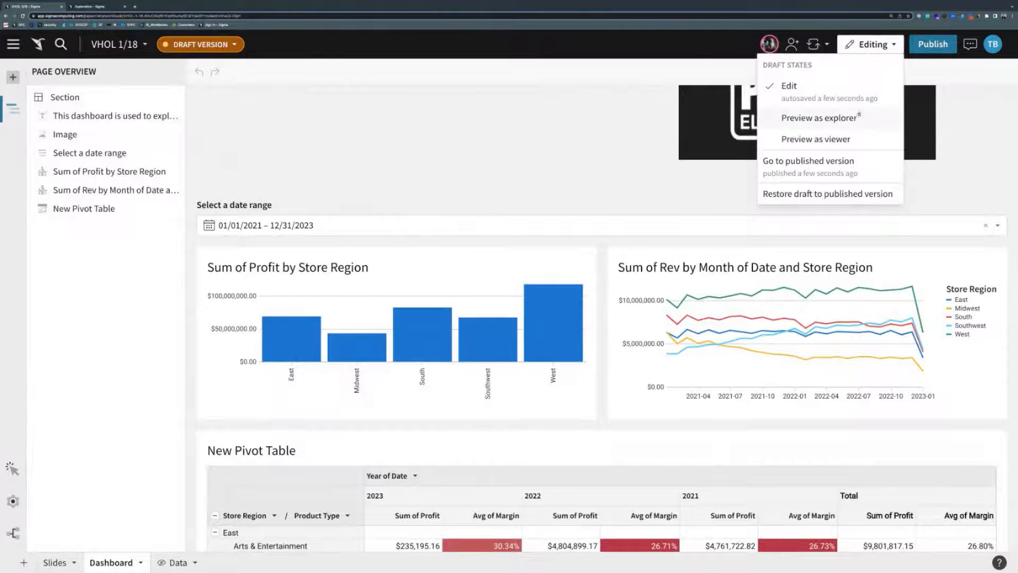
left_click(859, 117)
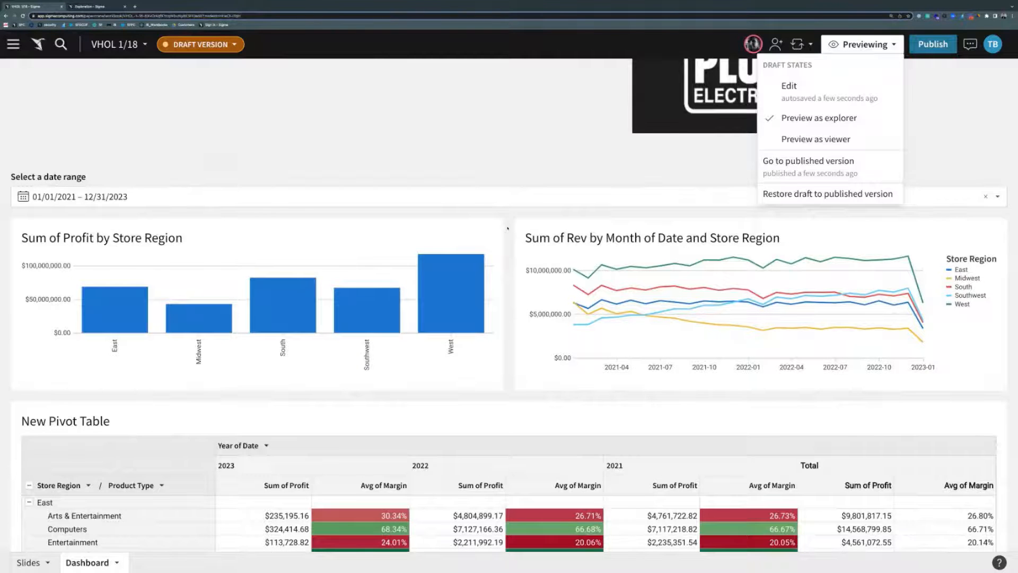
scroll(507, 228, "down", 2)
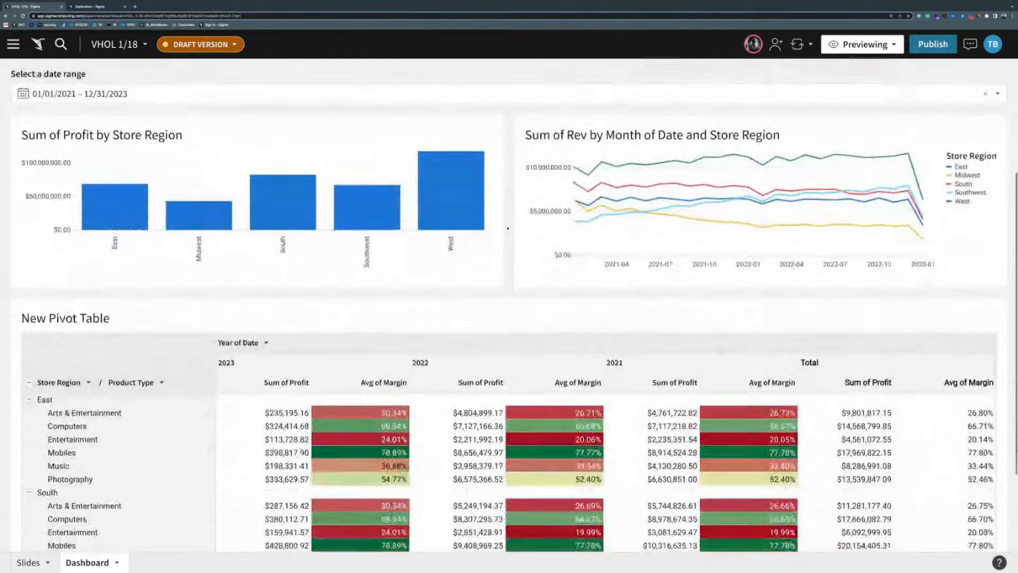
- Drill down into the West bar of the Sum of Profit by Store Region chart by Product Family
mouse_move(469, 192)
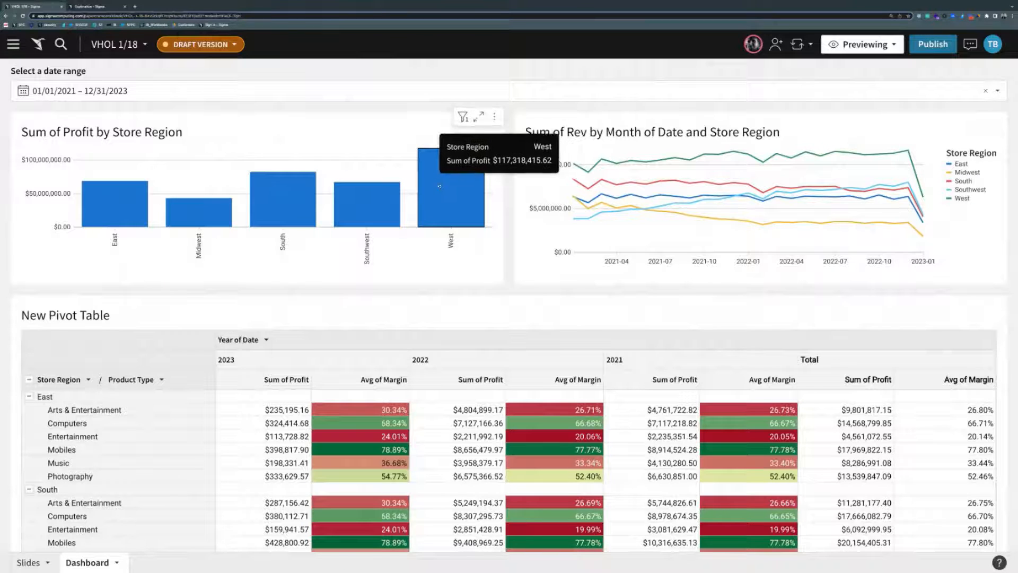
mouse_move(428, 172)
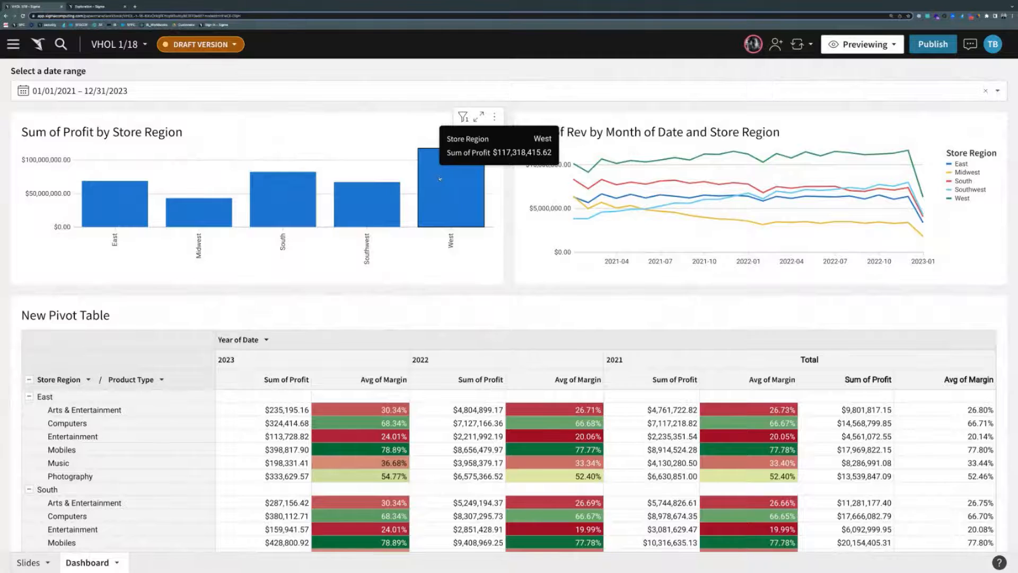
left_click(441, 181)
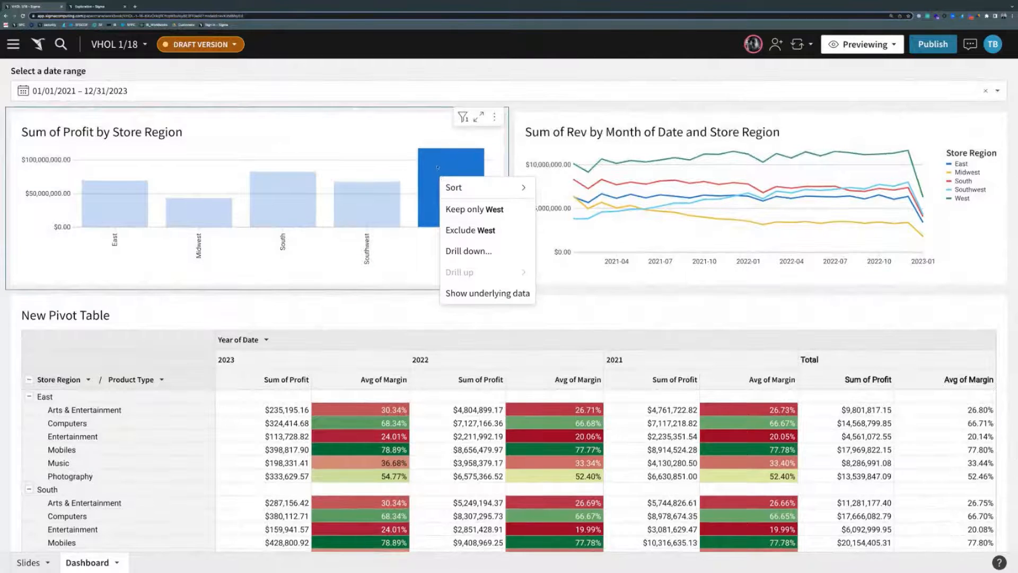
left_click(469, 251)
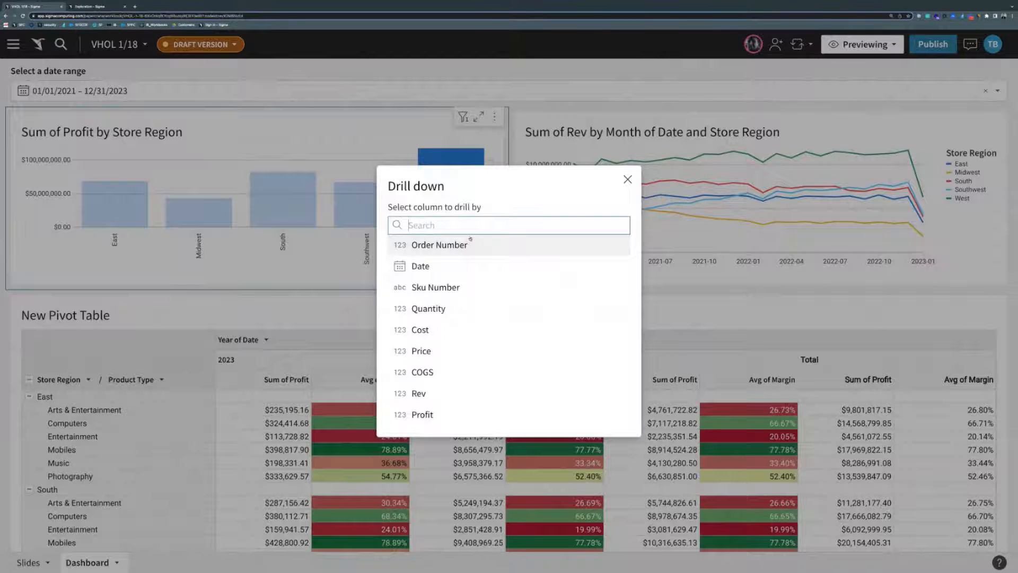
scroll(472, 289, "down", 5)
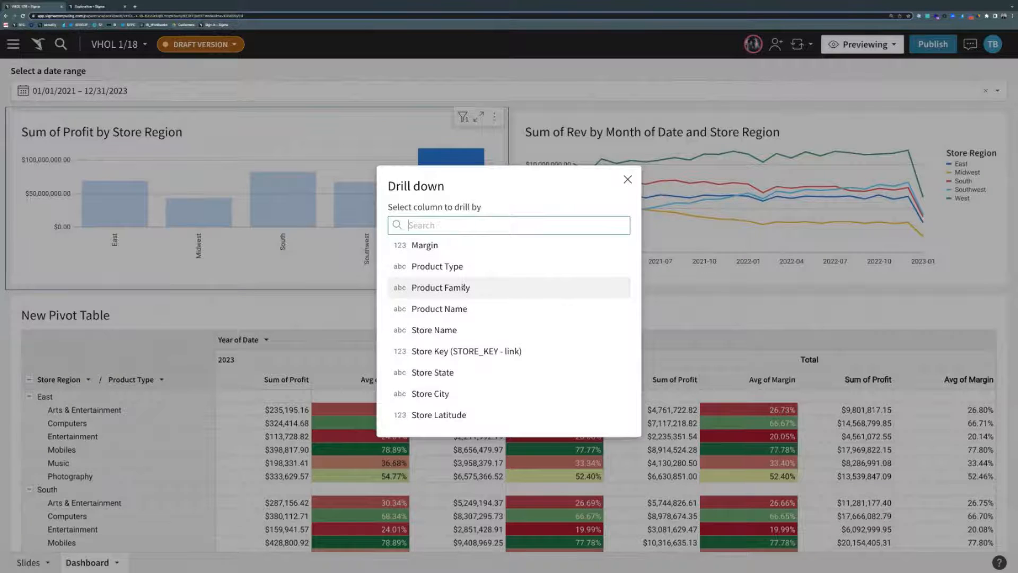
left_click(462, 287)
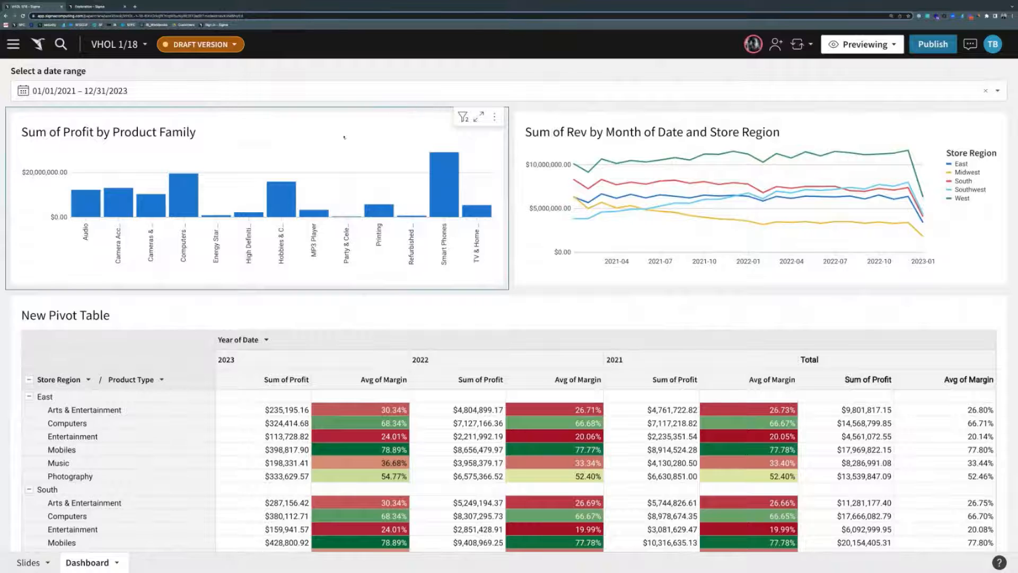
- Maximize the Sum of Profit by Product Family chart and sort its x-axis by Sum of Profit
mouse_move(197, 198)
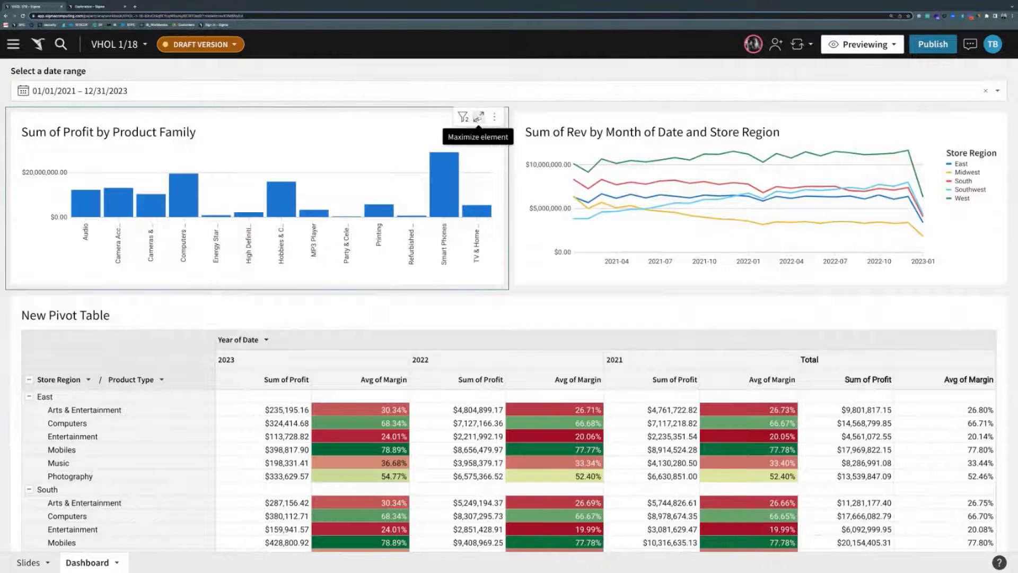
left_click(478, 116)
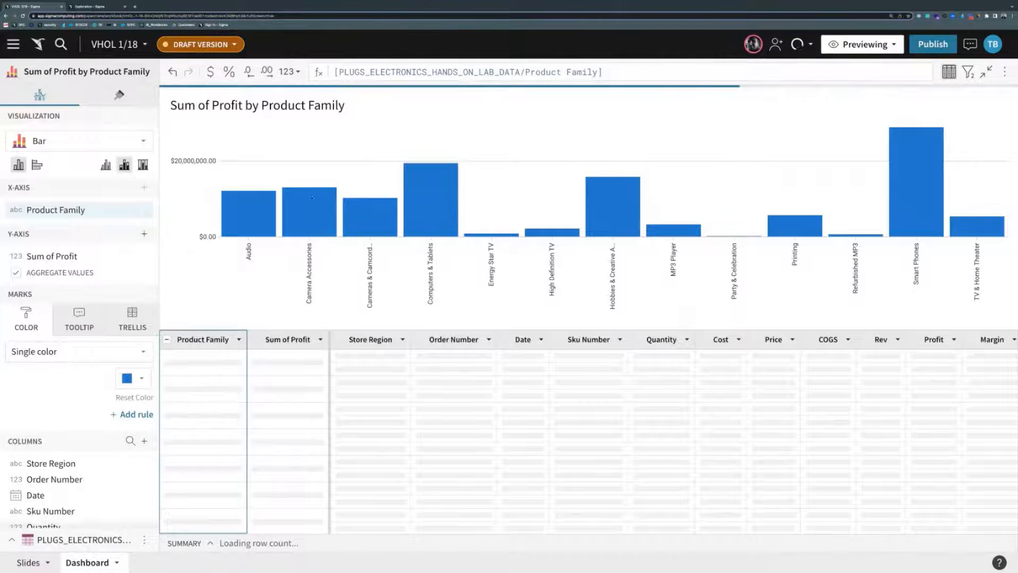
left_click(143, 257)
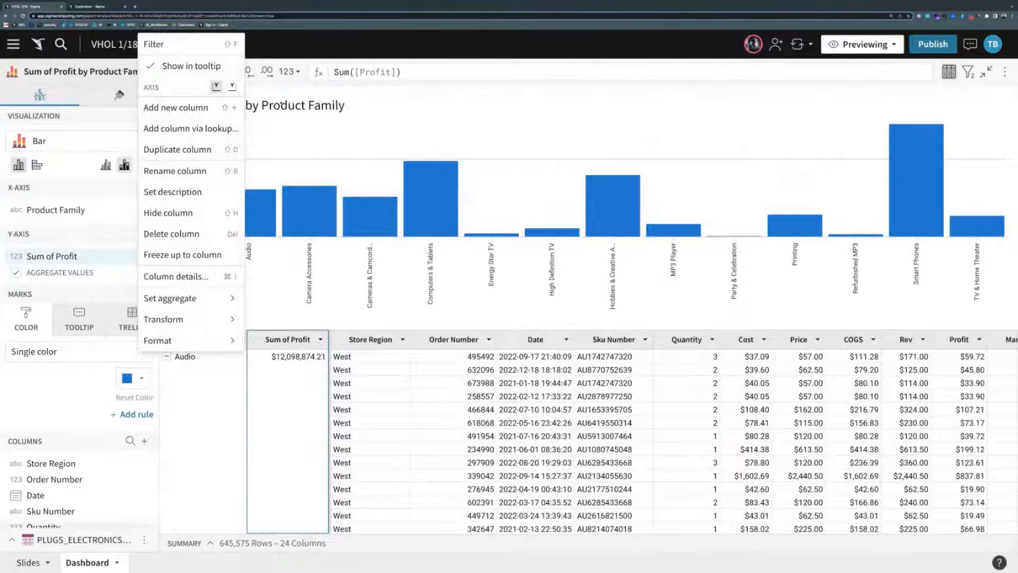
left_click(281, 104)
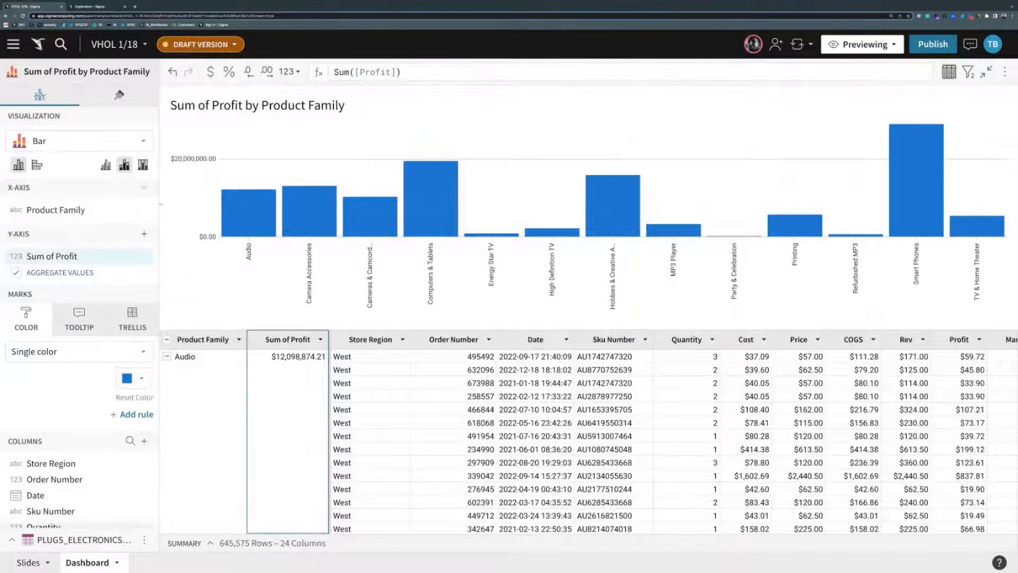
left_click(143, 210)
mouse_move(180, 219)
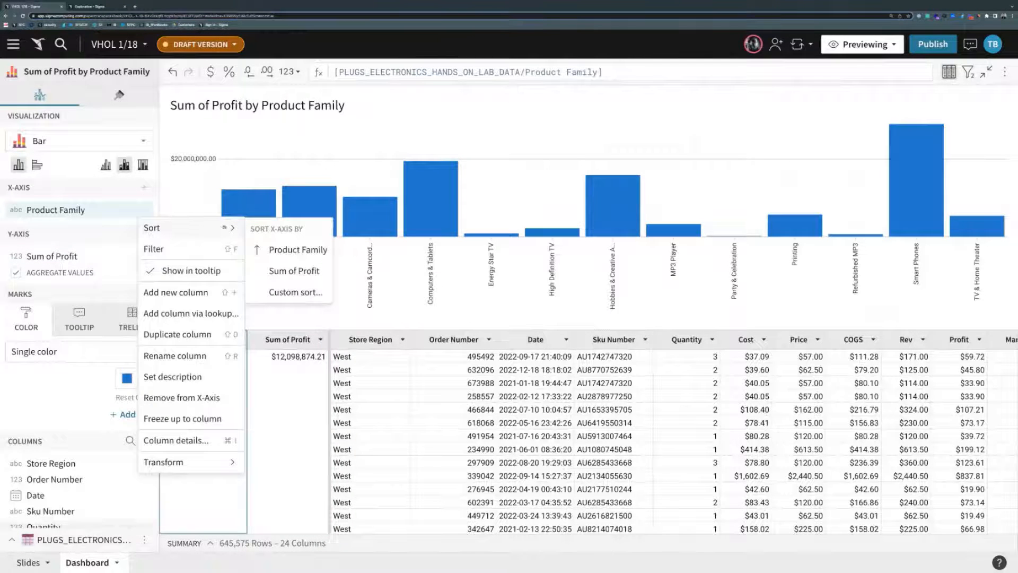
left_click(295, 270)
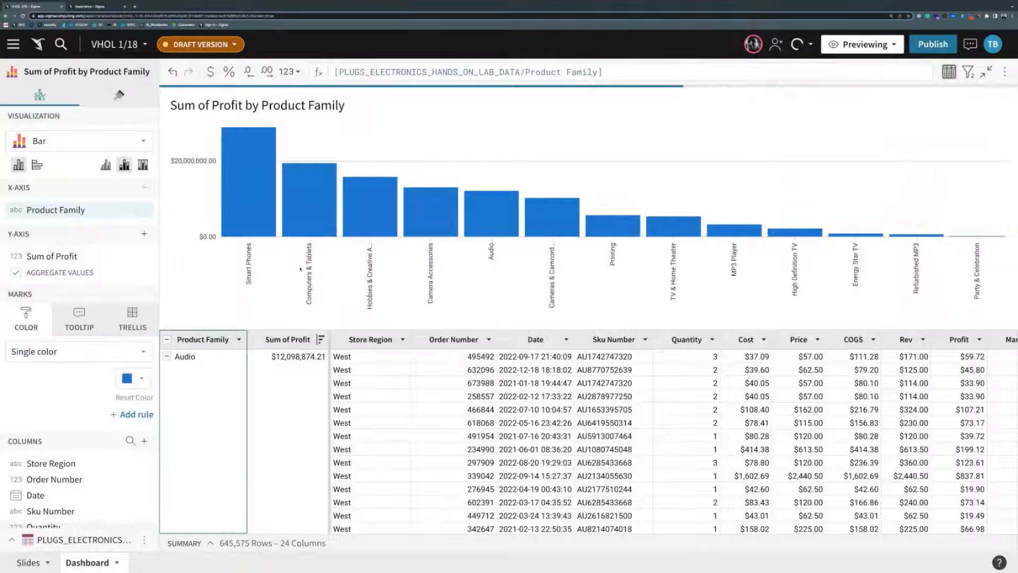
- Look over the chart's underlying data, and drill down into the Smart Phones bar by Store State
mouse_move(290, 199)
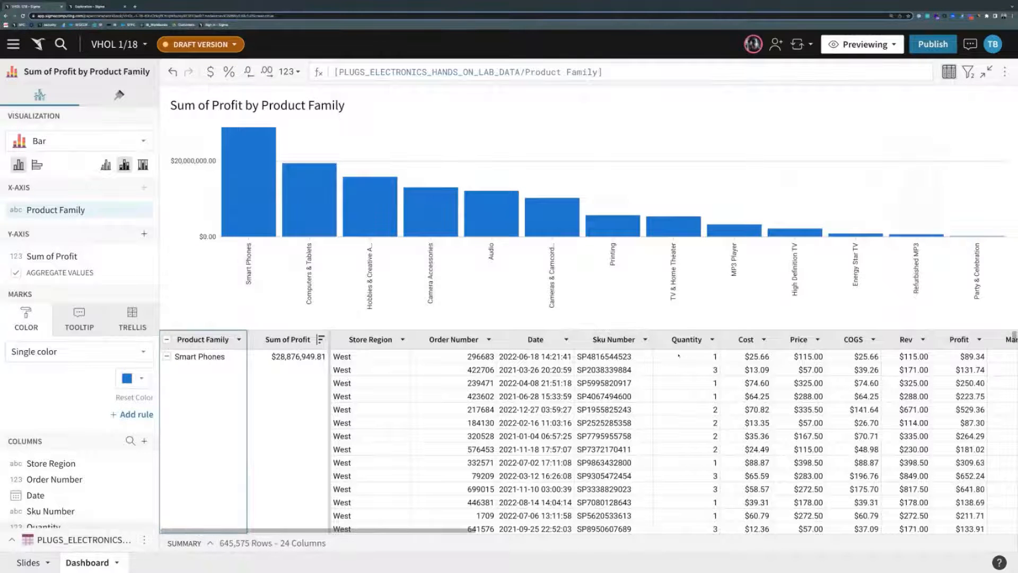
scroll(710, 376, "down", 2)
scroll(719, 366, "up", 2)
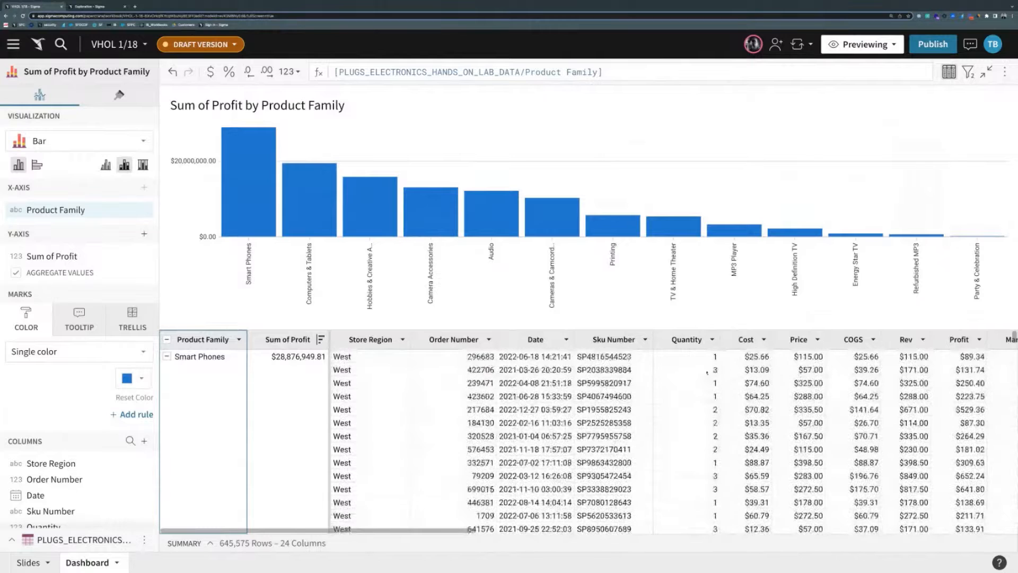
scroll(721, 357, "right", 3)
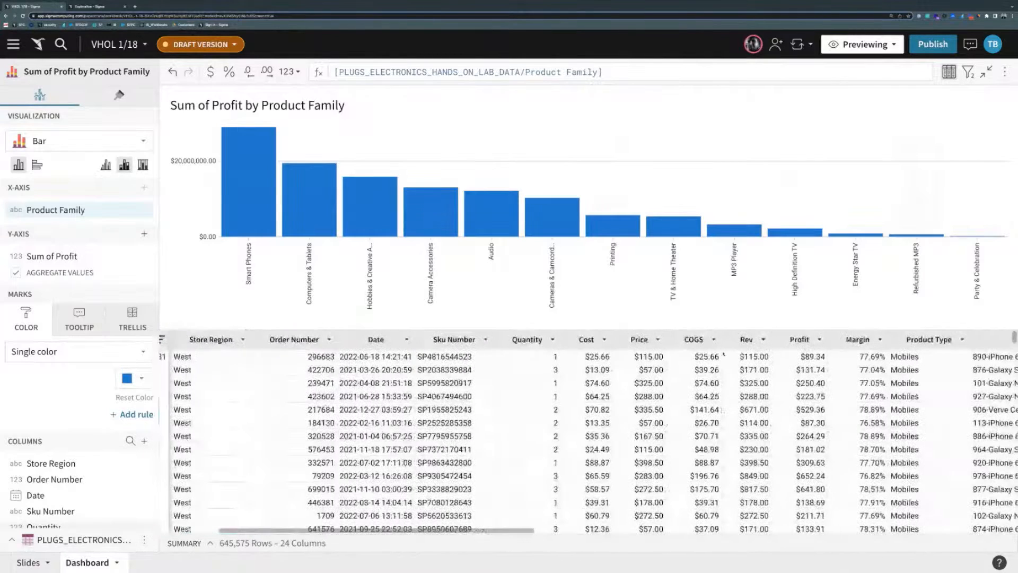
scroll(723, 353, "left", 3)
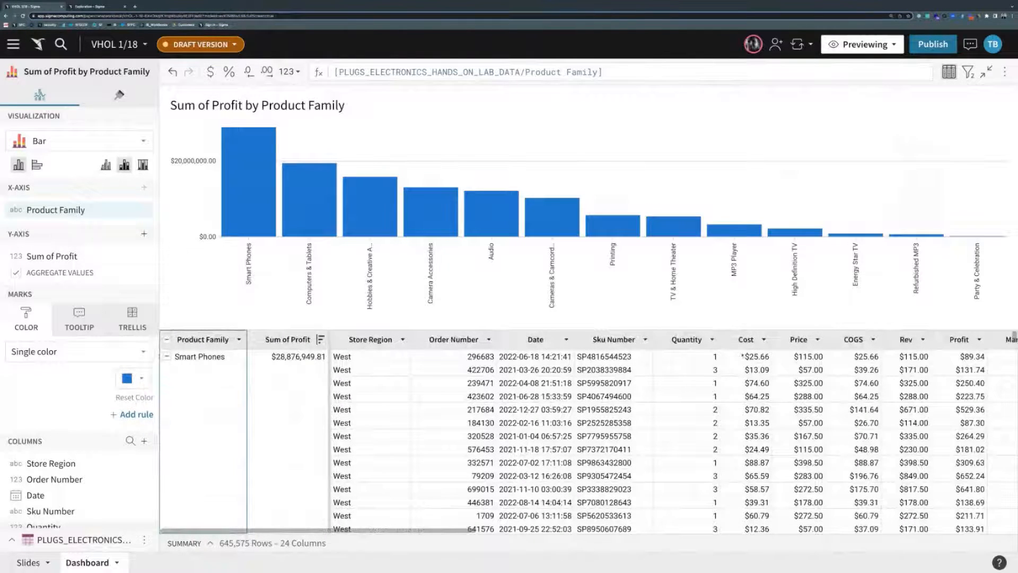
left_click(254, 194)
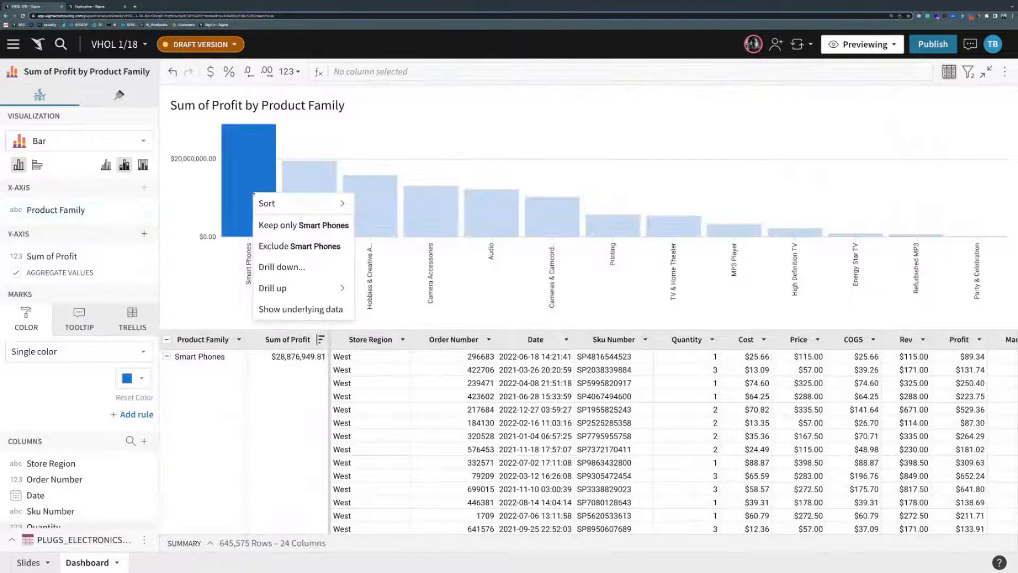
left_click(280, 265)
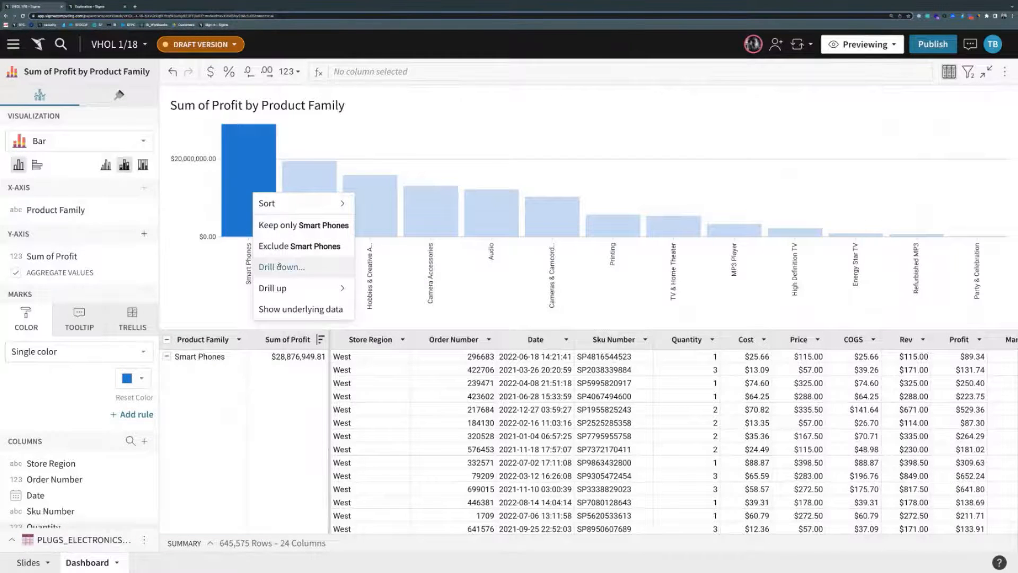
scroll(438, 302, "down", 5)
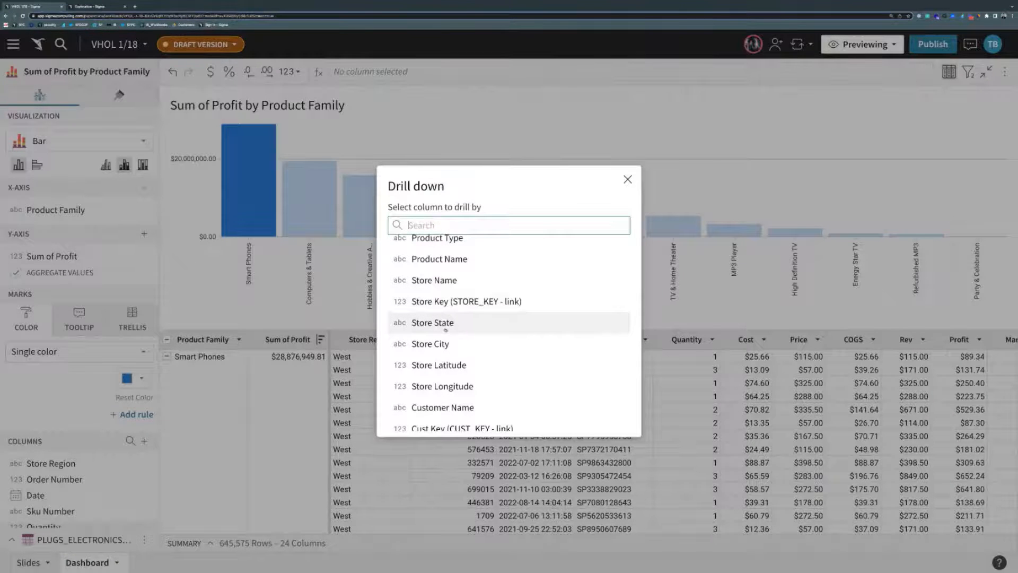
left_click(445, 326)
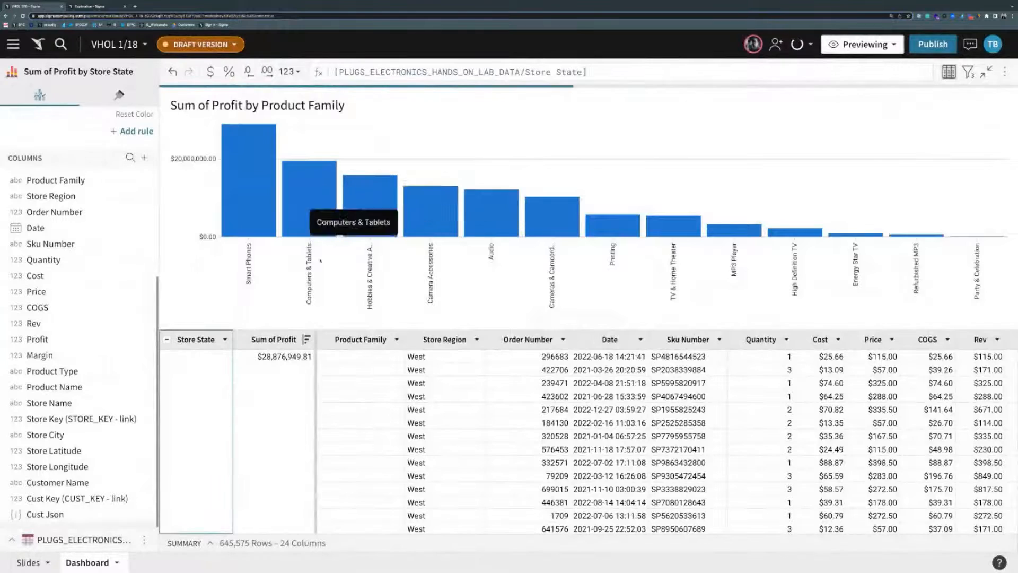
- Drill down into the California bar by Product Name
mouse_move(345, 209)
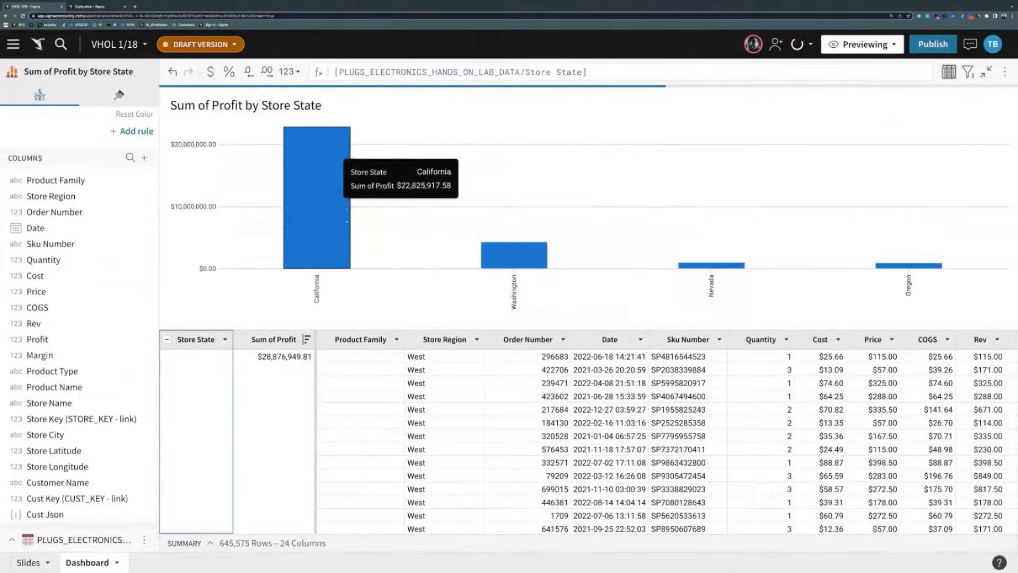
left_click(336, 195)
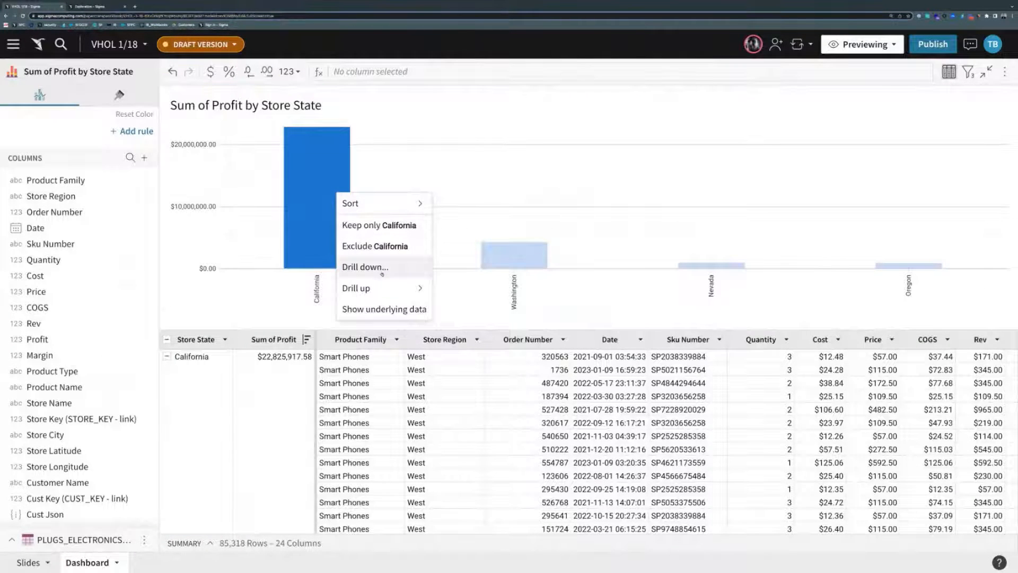
left_click(382, 273)
scroll(445, 265, "down", 3)
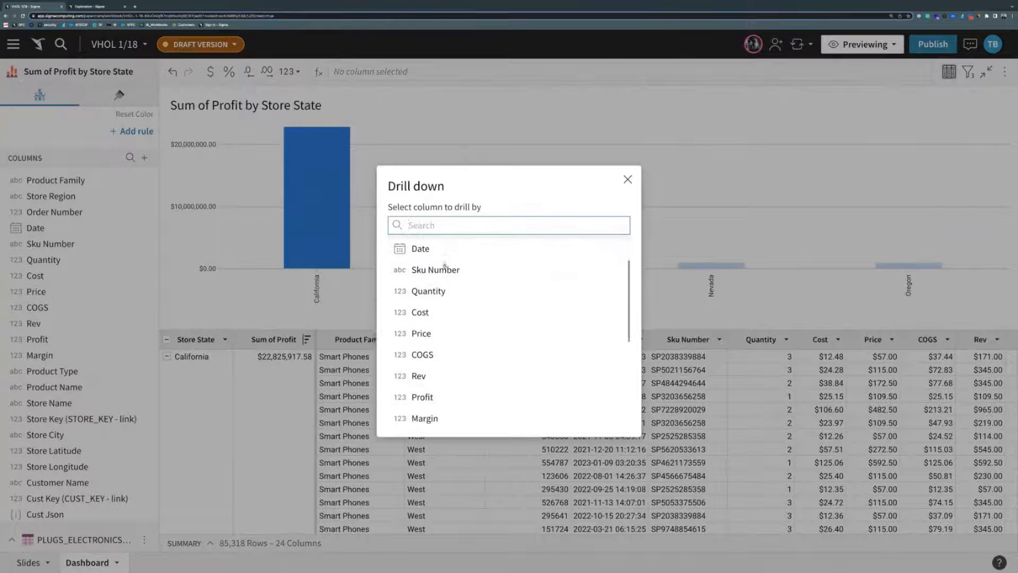
scroll(444, 265, "down", 4)
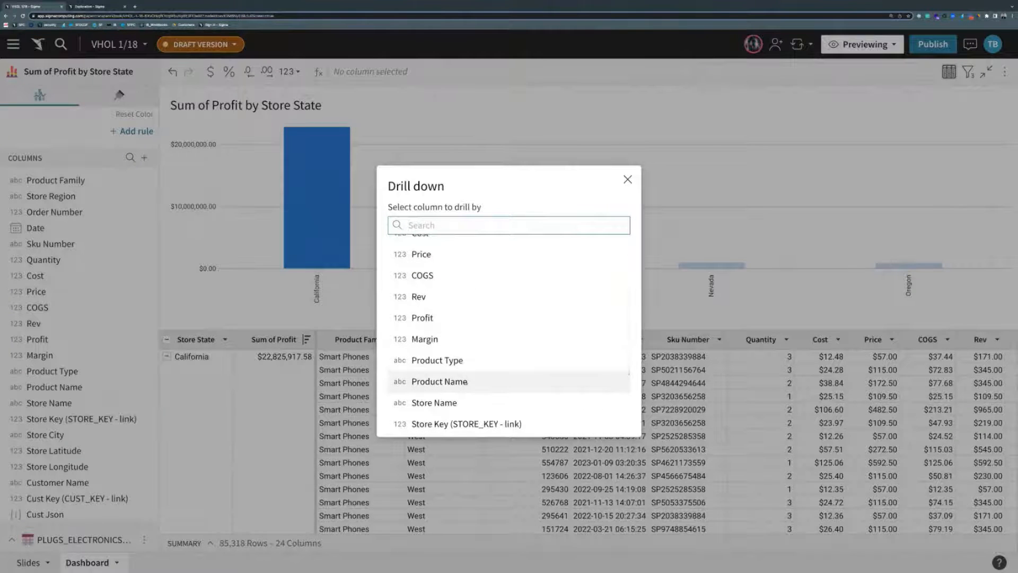
left_click(465, 382)
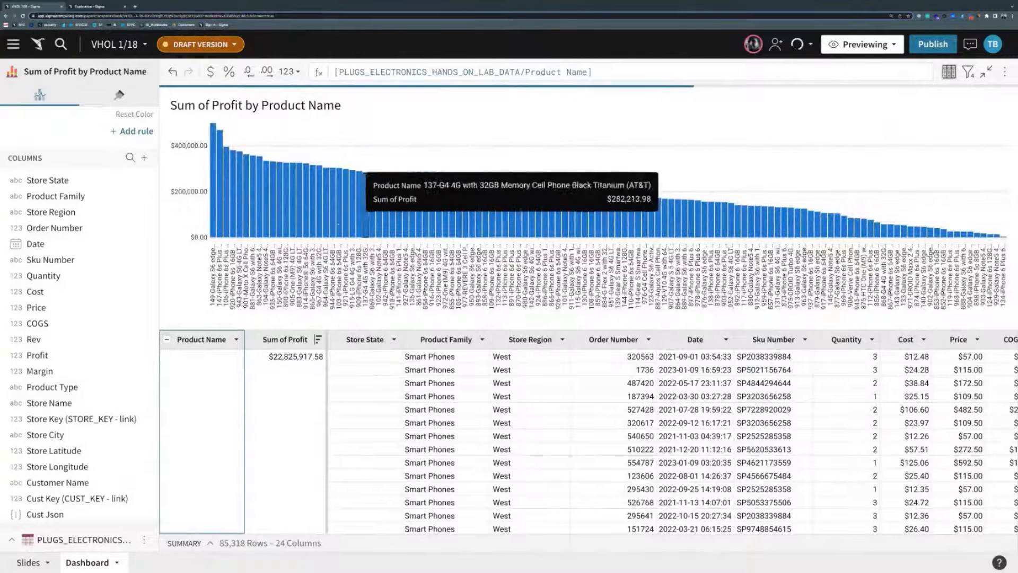
- Filter the Product Name chart on Sum of Profit with a minimum of 300000
left_click(213, 212)
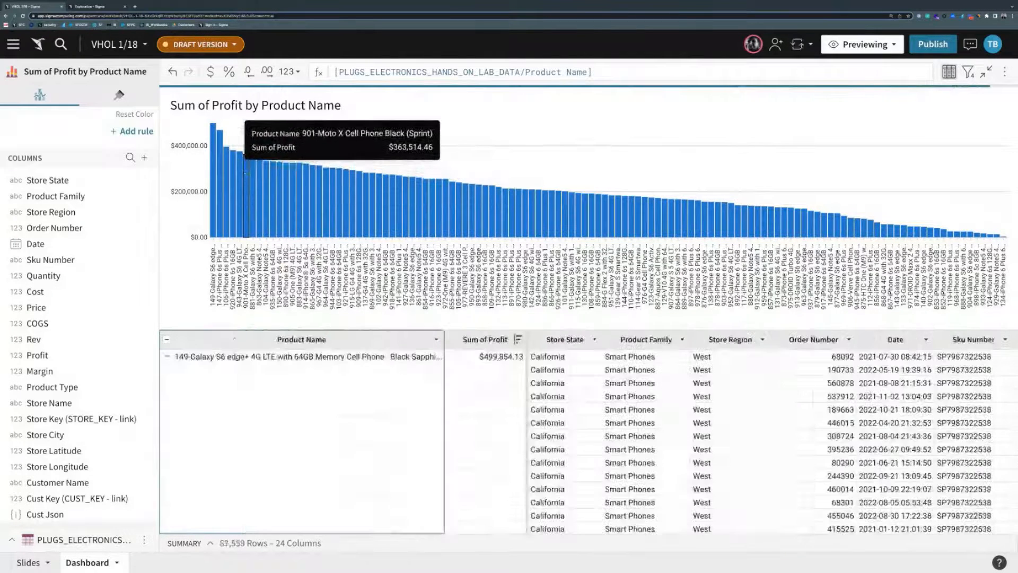
scroll(79, 235, "up", 5)
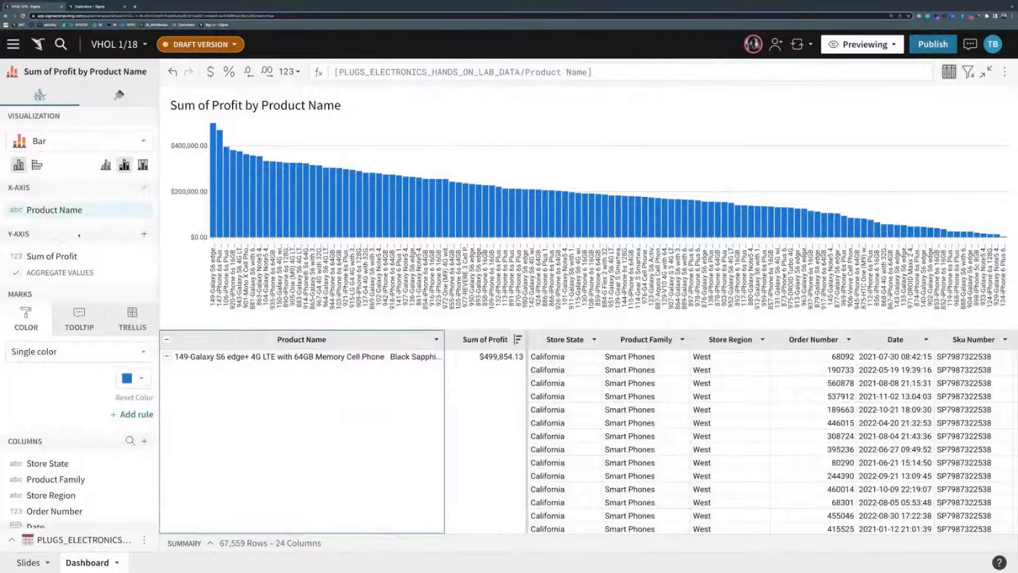
left_click(144, 257)
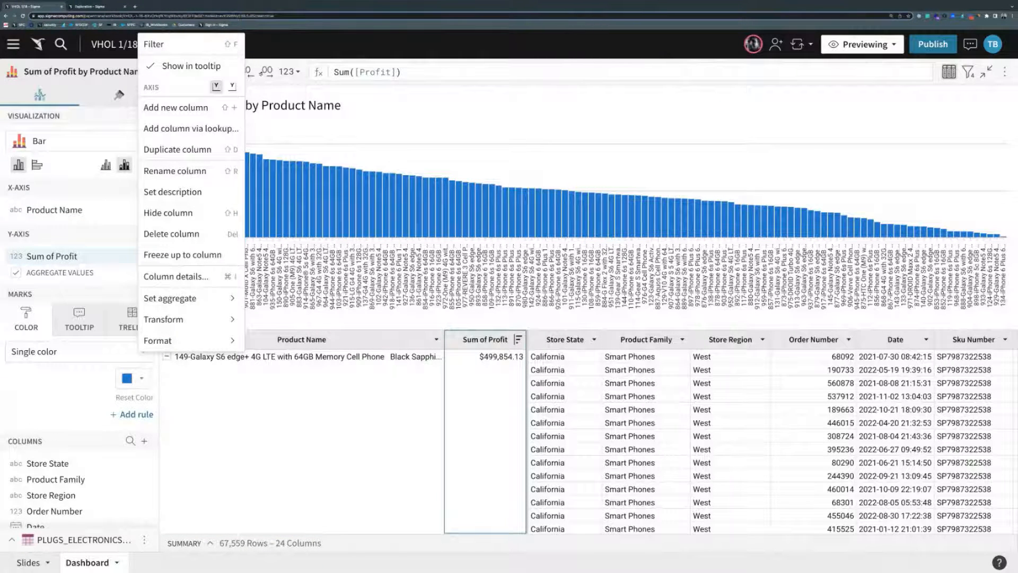
left_click(348, 133)
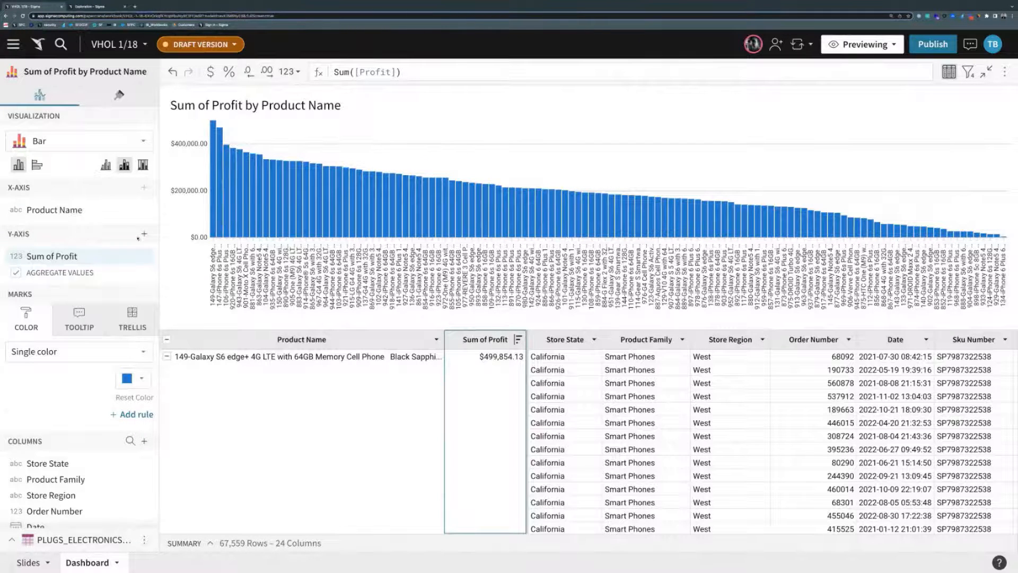
left_click(143, 255)
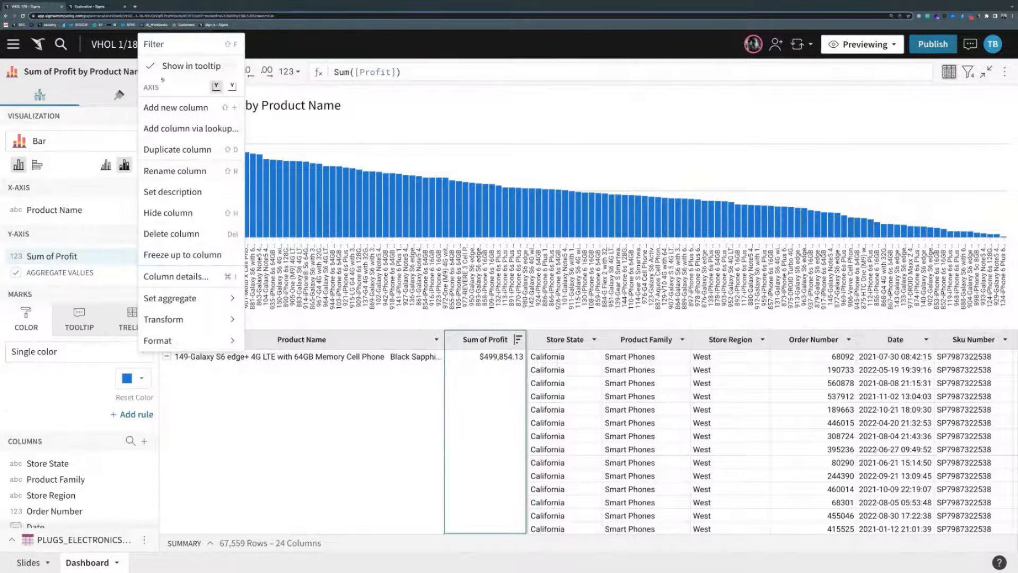
left_click(165, 47)
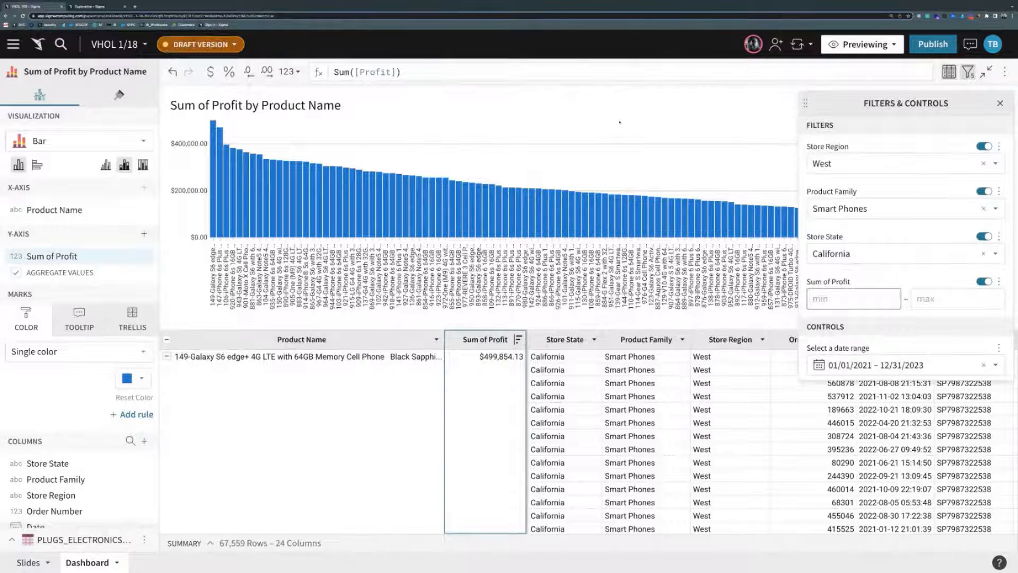
type("300000")
key("Return")
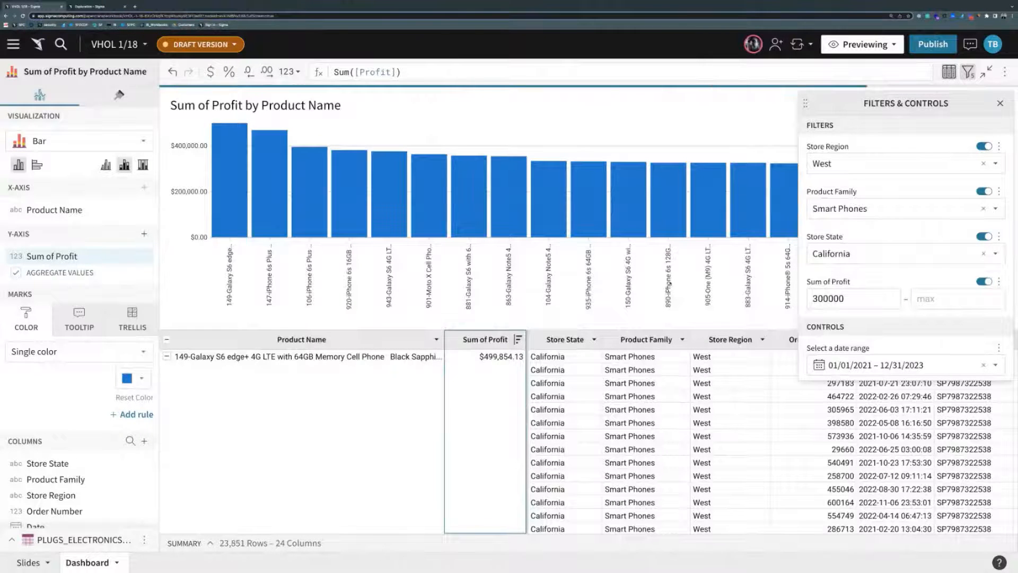
left_click(492, 135)
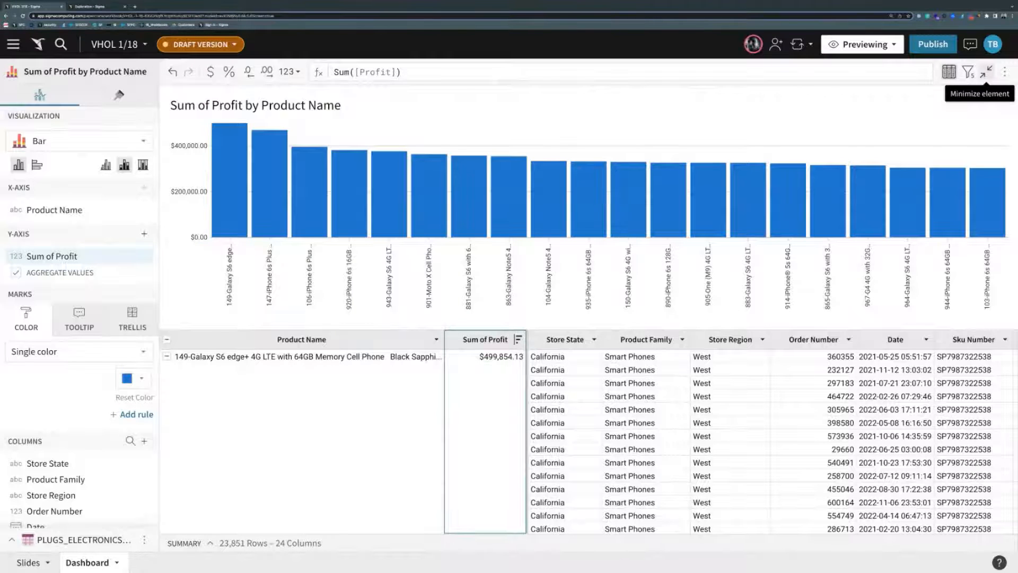
- Minimize the chart back onto the Dashboard page and show the filters and controls applied to it
left_click(986, 71)
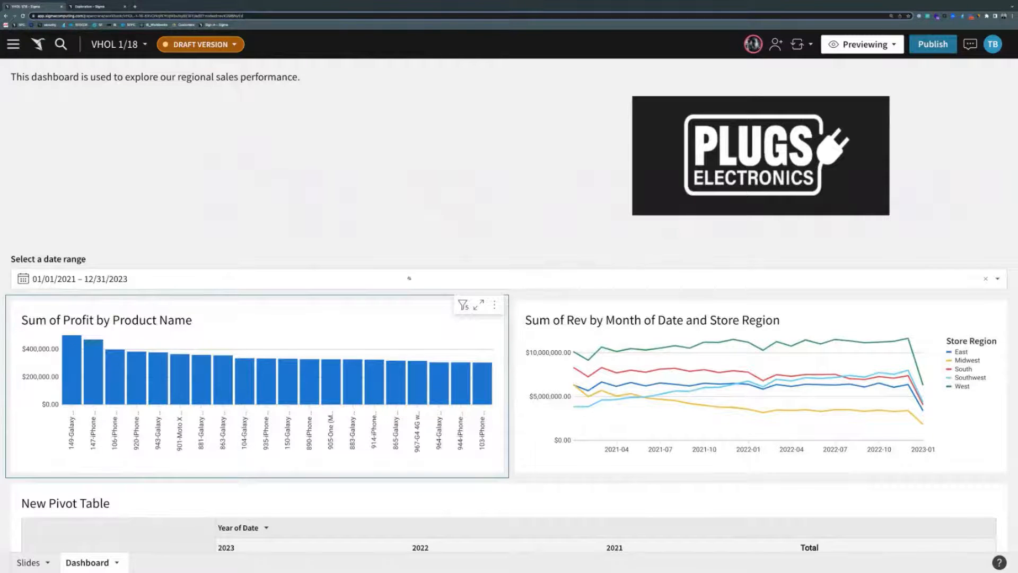
left_click(462, 303)
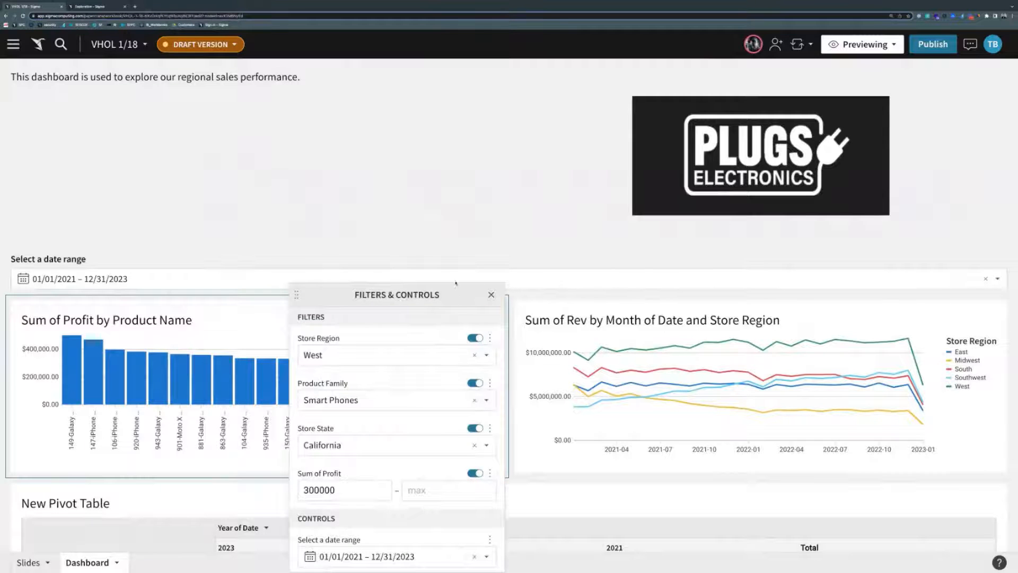
- Check the Store Region filter's options and close the filters and controls of the Product Name chart
left_click(488, 338)
left_click(488, 338)
left_click(491, 294)
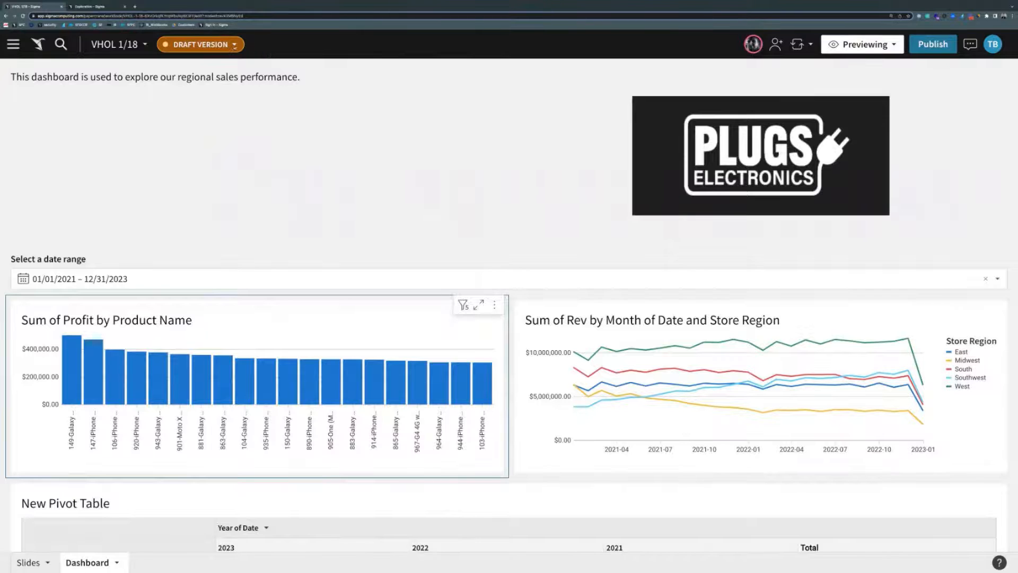
- Open the workbook's version history and look through the changes listed under the pending draft and the 11:40 AM and 11:27 AM published versions
left_click(235, 47)
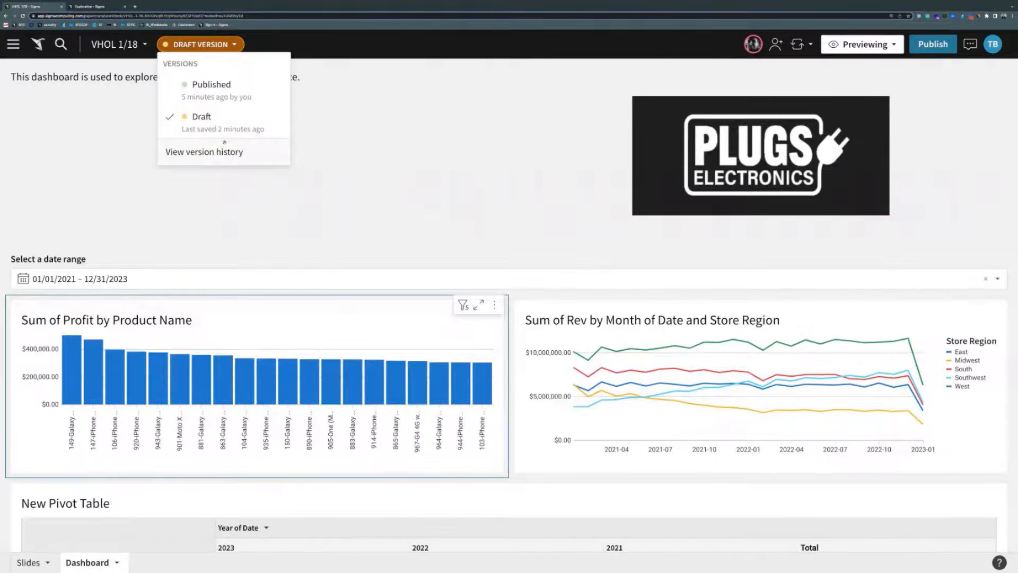
left_click(227, 153)
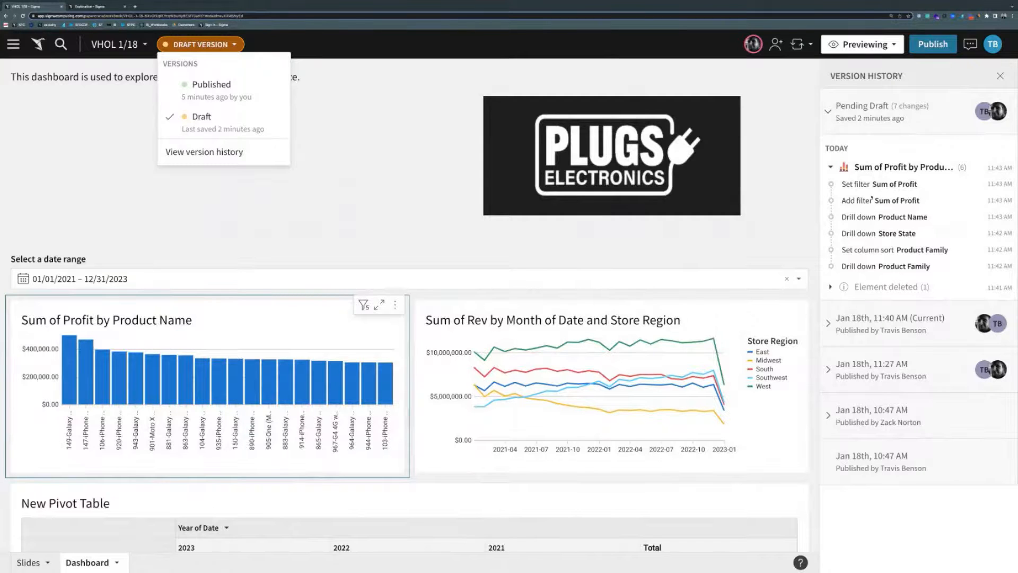
left_click(837, 324)
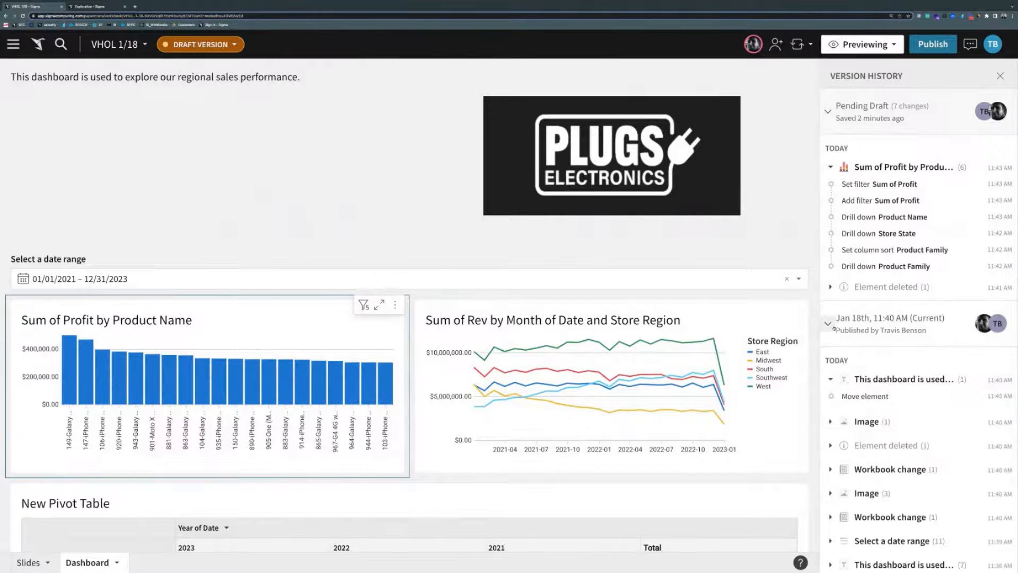
scroll(847, 333, "down", 1)
scroll(847, 333, "down", 4)
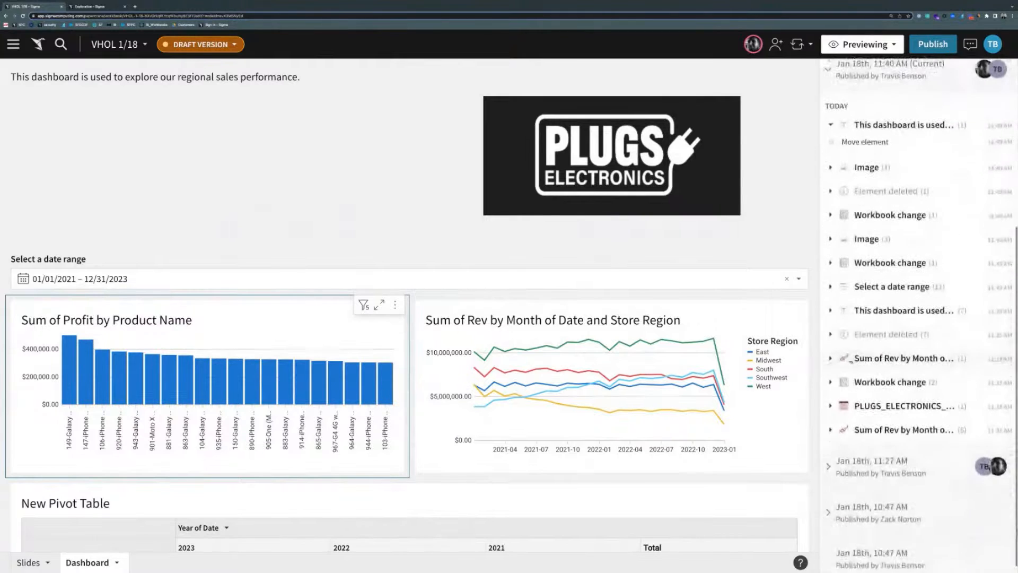
left_click(832, 454)
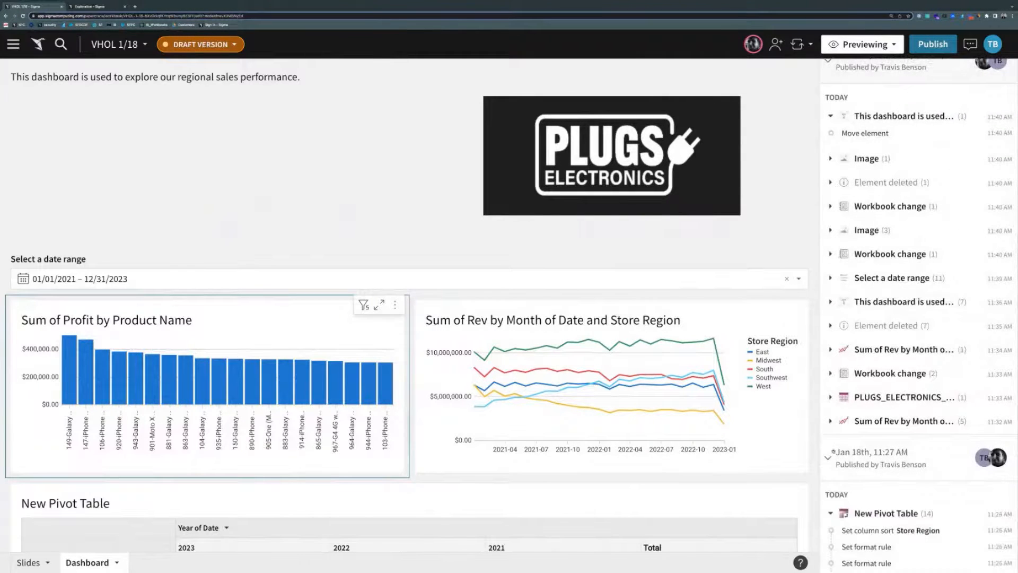
scroll(837, 445, "down", 9)
scroll(879, 140, "up", 15)
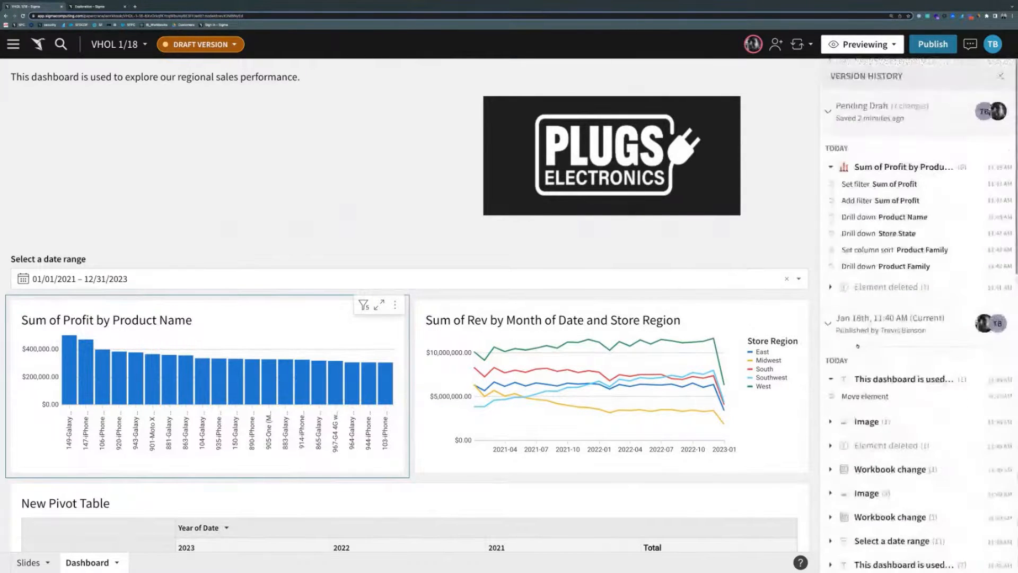
left_click(828, 110)
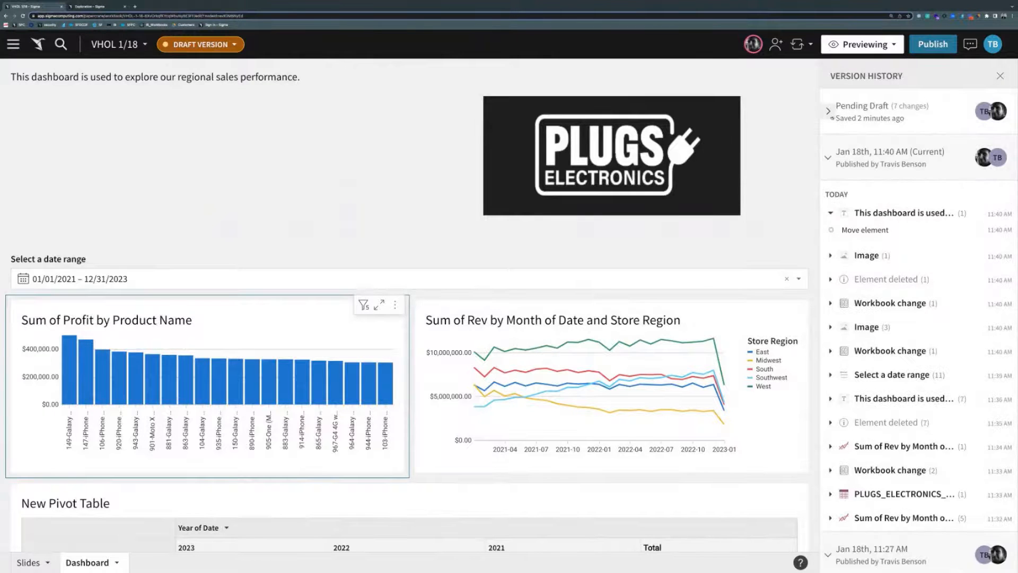
left_click(828, 157)
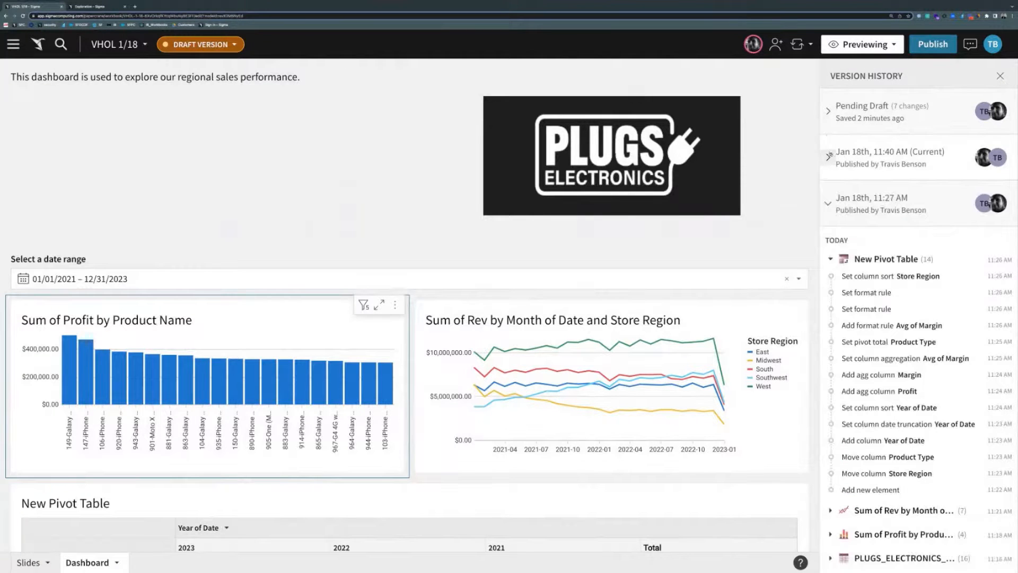
- View the workbook as published at 11:27 AM and at 11:40 AM, and close the version history
left_click(902, 199)
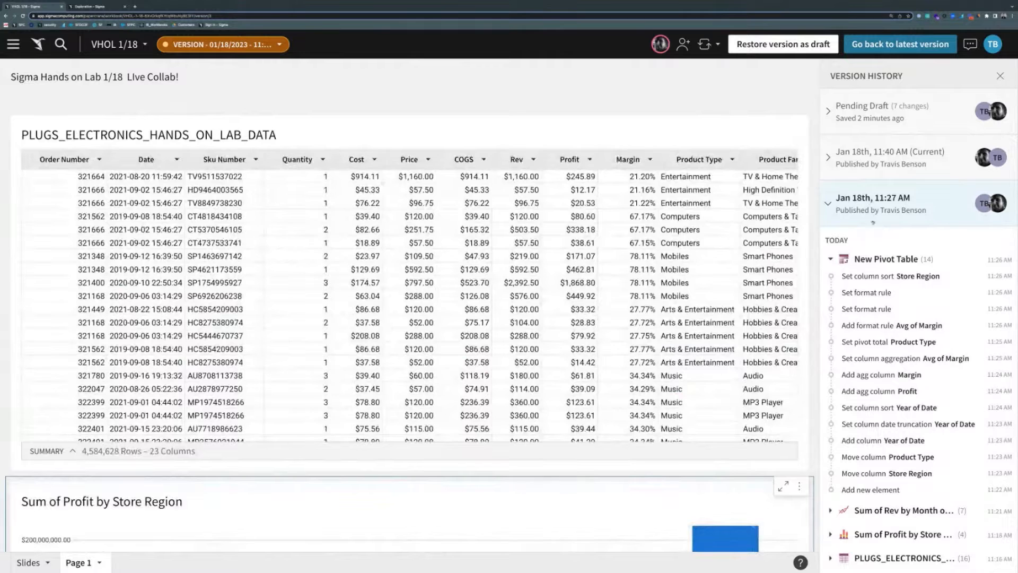
left_click(887, 162)
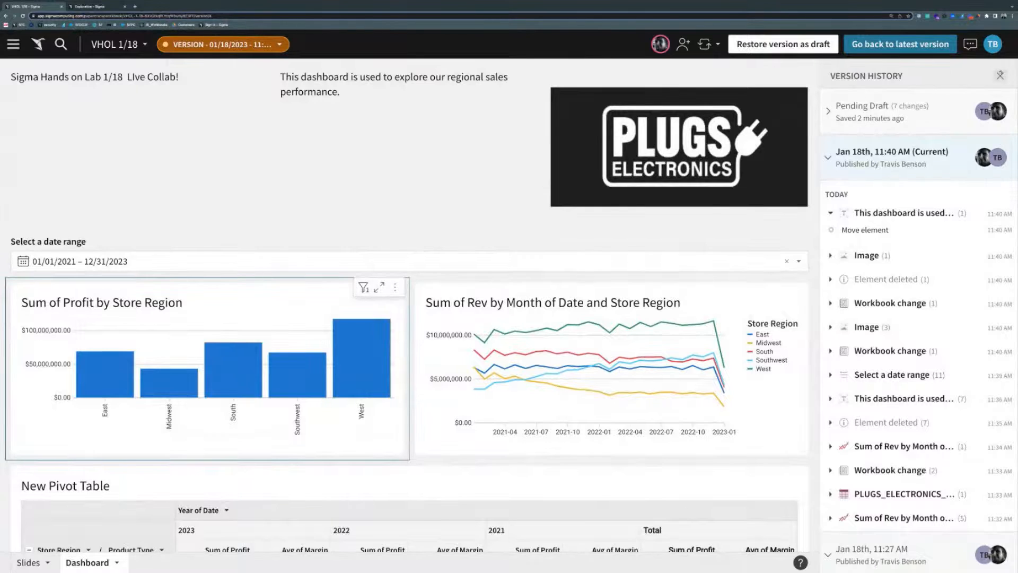
left_click(1000, 76)
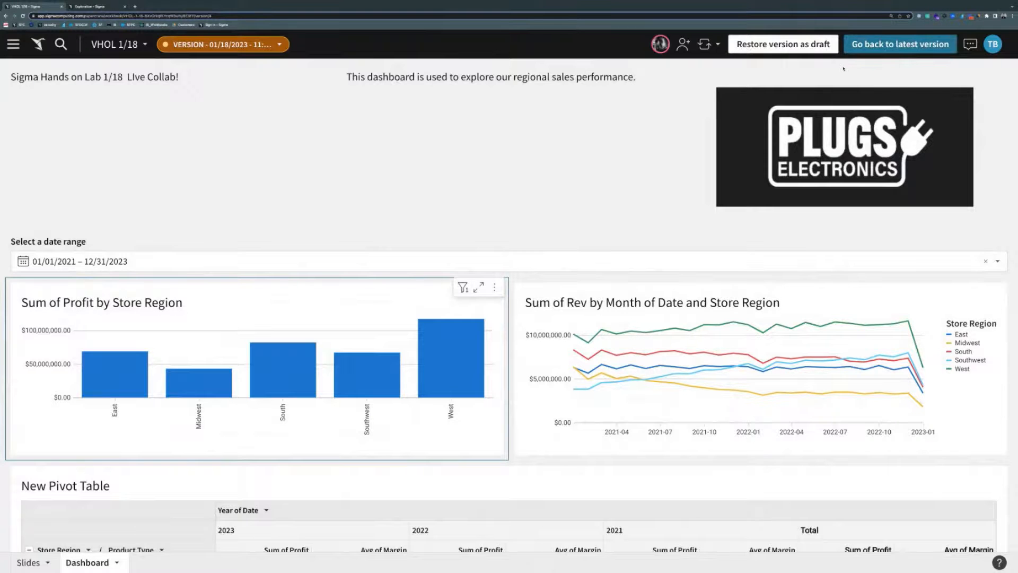
left_click(844, 69)
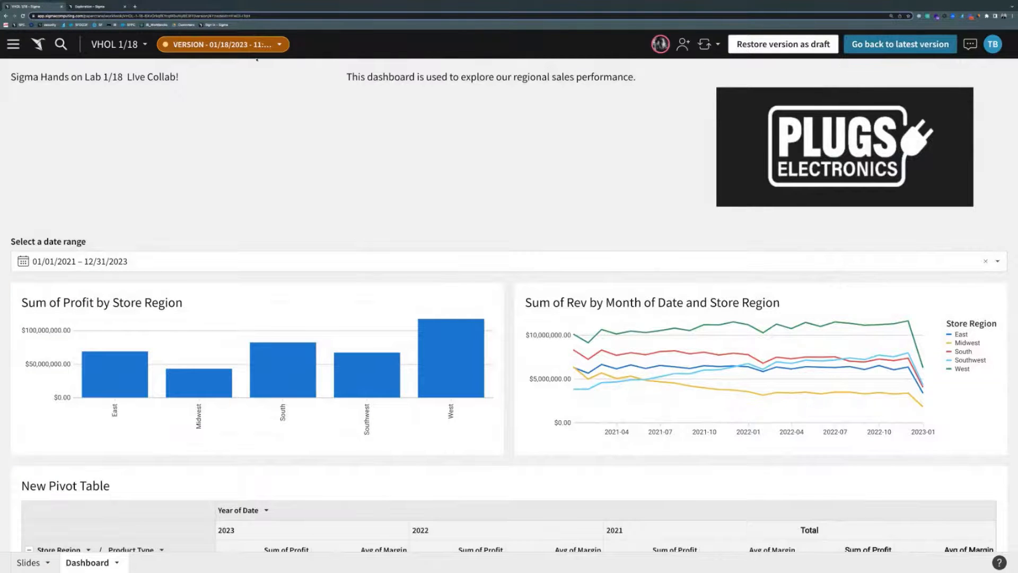
left_click(235, 45)
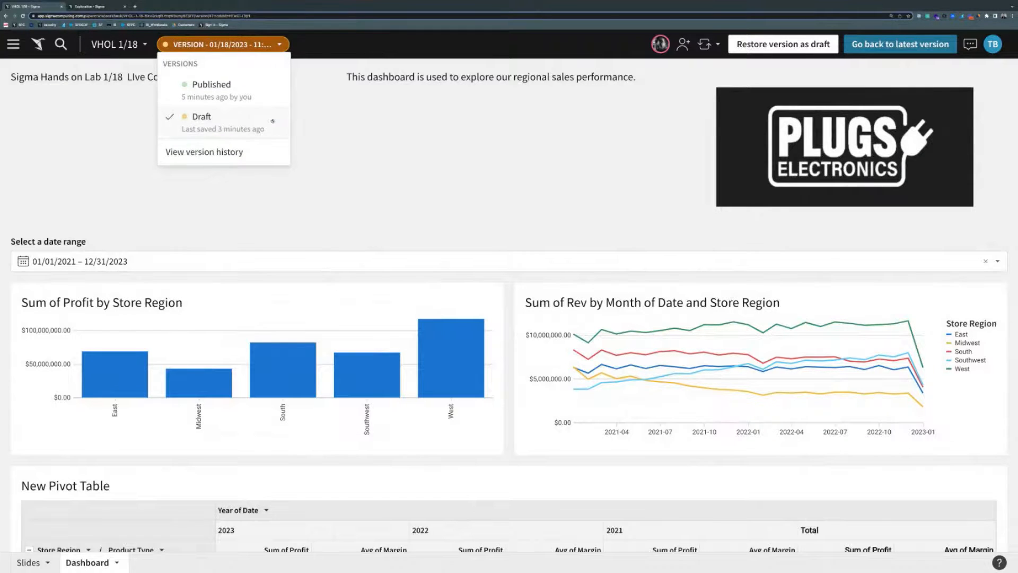
left_click(348, 119)
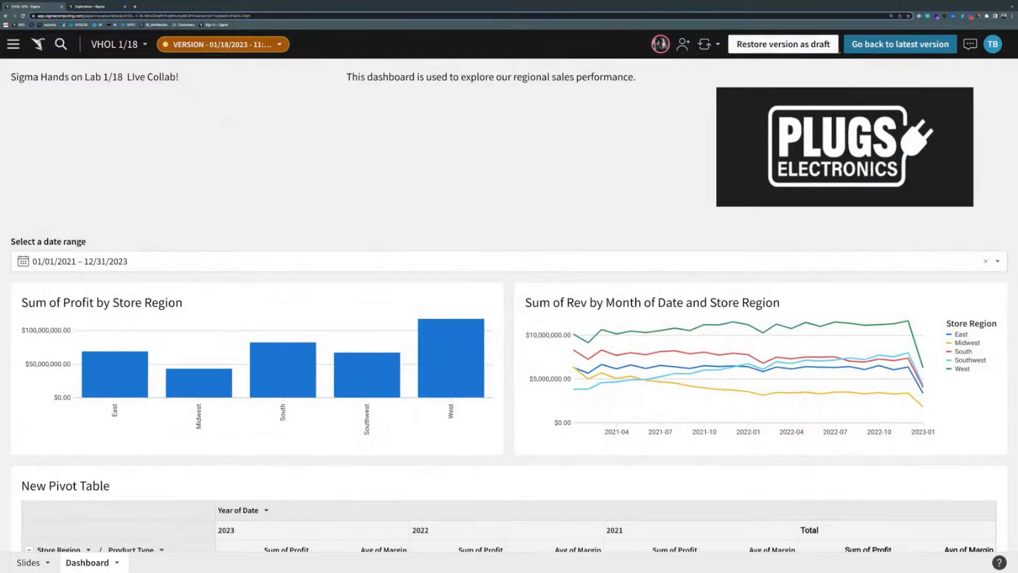
- Restore the 11:40 AM version as the draft and look over its Dashboard page in edit mode
left_click(857, 48)
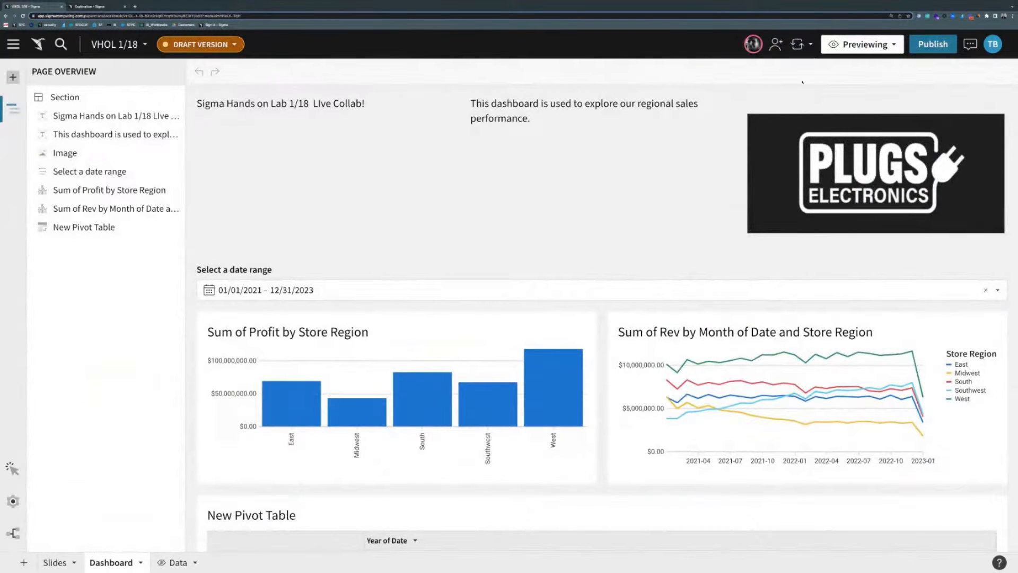
left_click(750, 109)
scroll(749, 109, "down", 2)
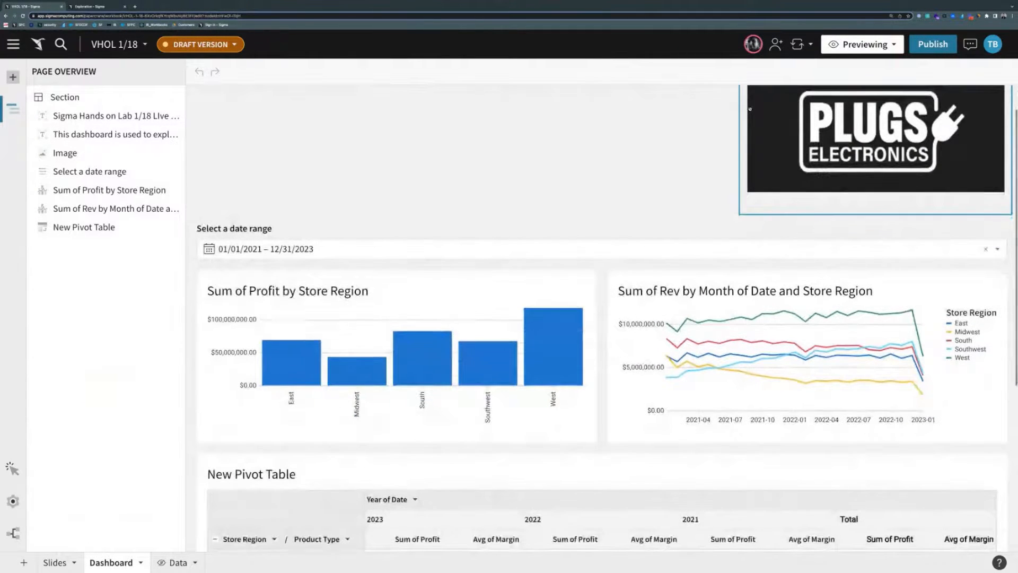
scroll(742, 110, "down", 5)
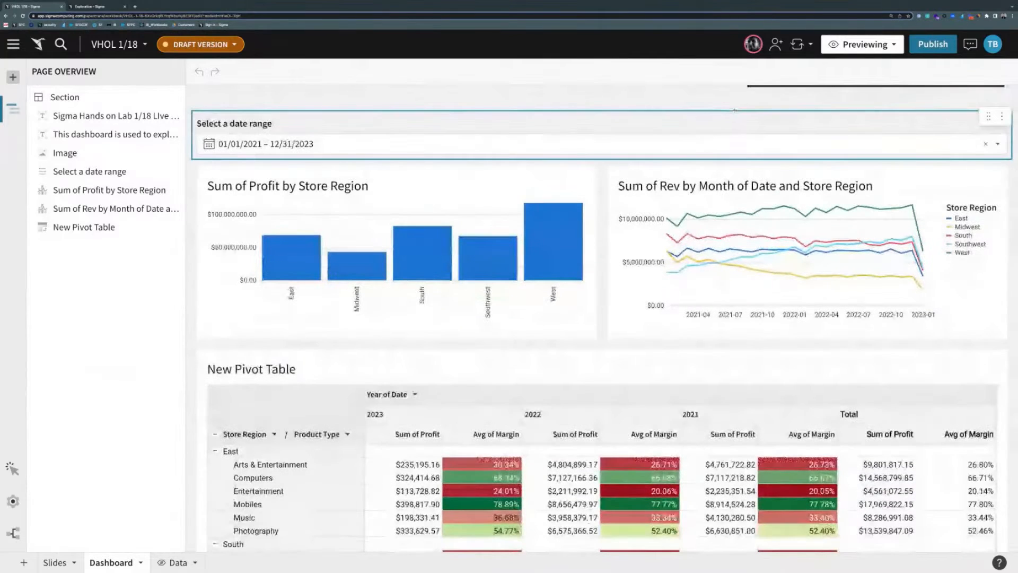
scroll(742, 112, "up", 7)
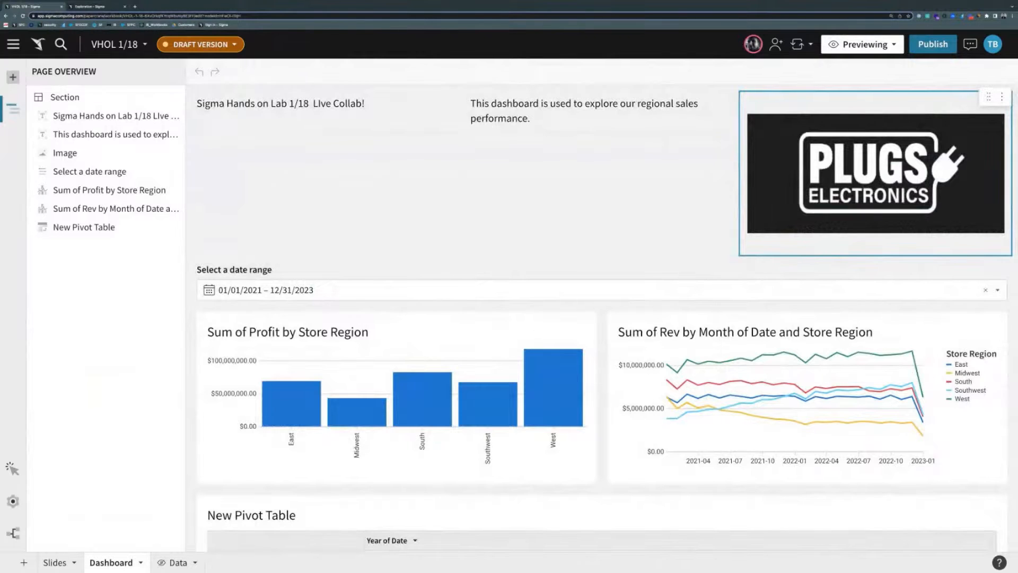
- Preview the draft as an explorer and show the options available for the West bar in the profit chart
left_click(838, 48)
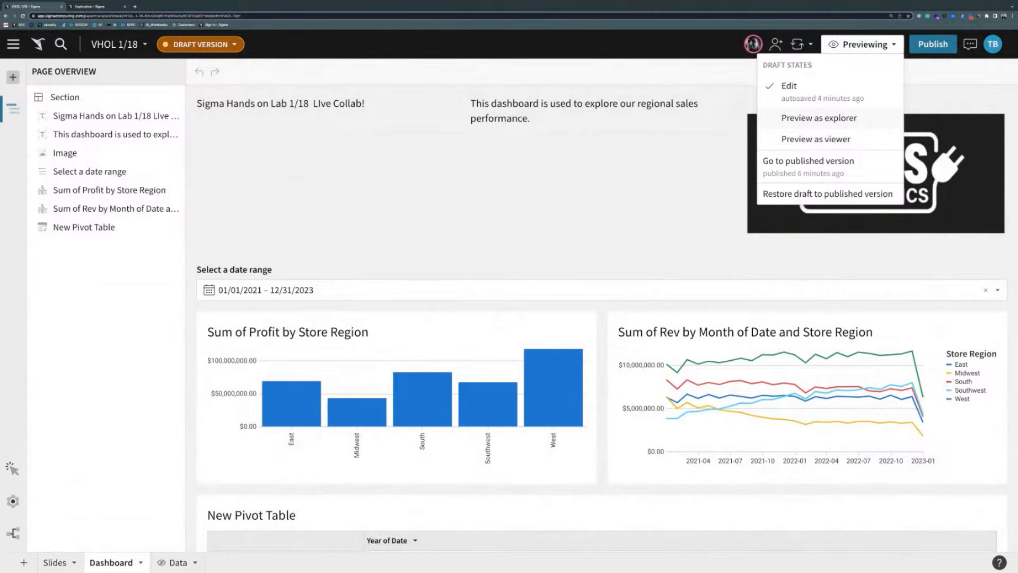
left_click(819, 118)
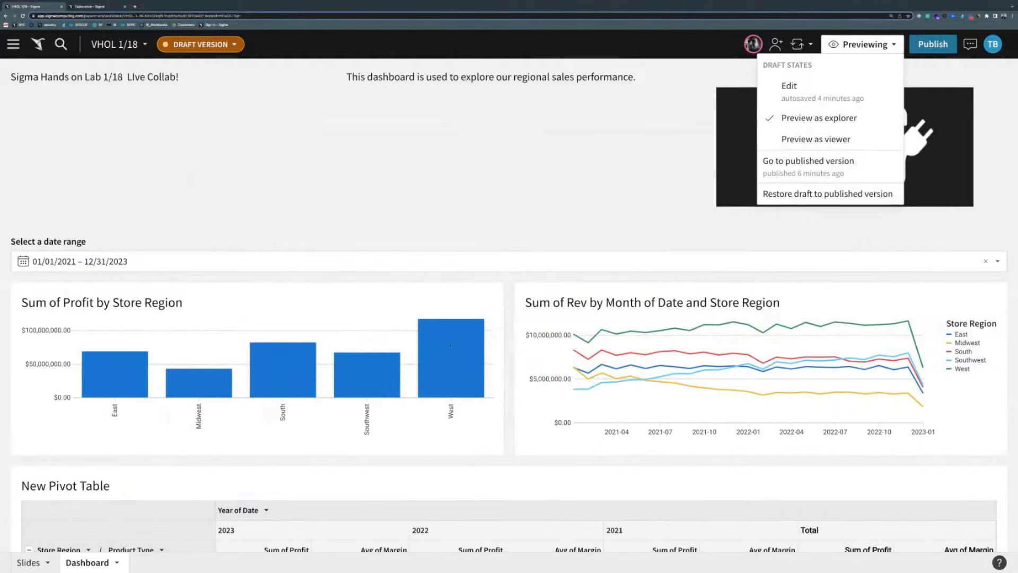
left_click(450, 346)
left_click(451, 342)
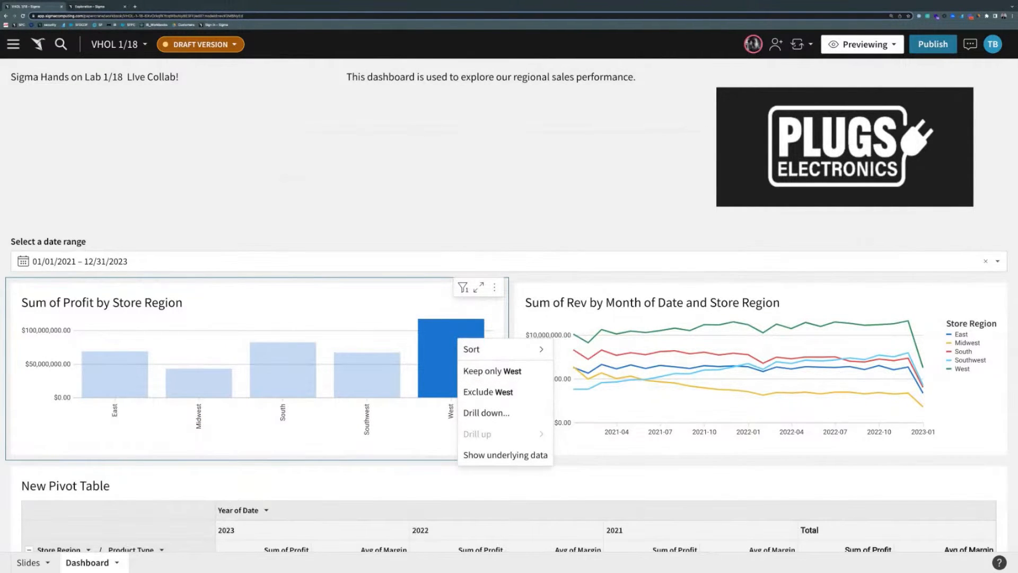
- Preview the draft as a viewer and show the options available for the South bar in the profit chart
left_click(848, 44)
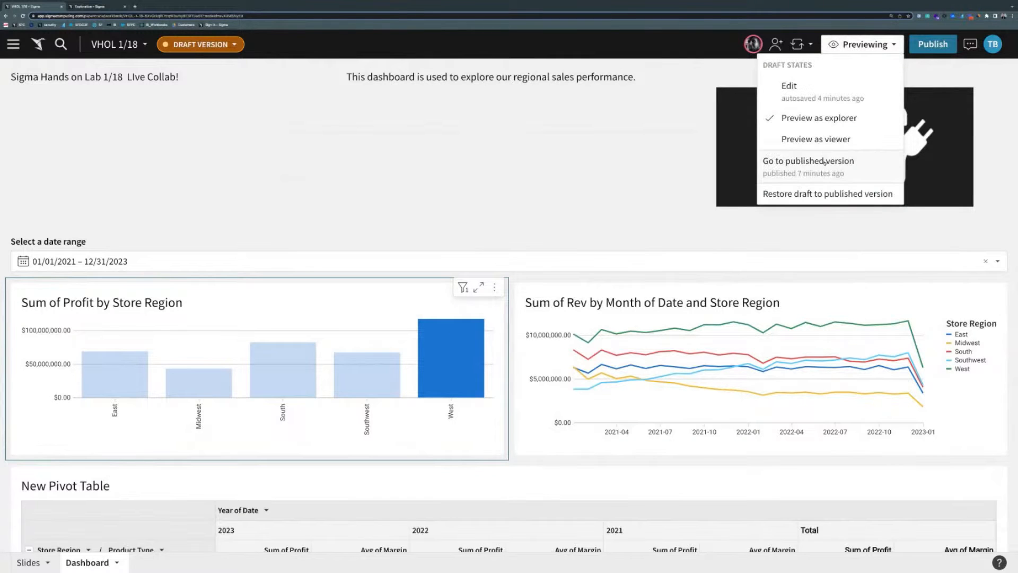
left_click(827, 146)
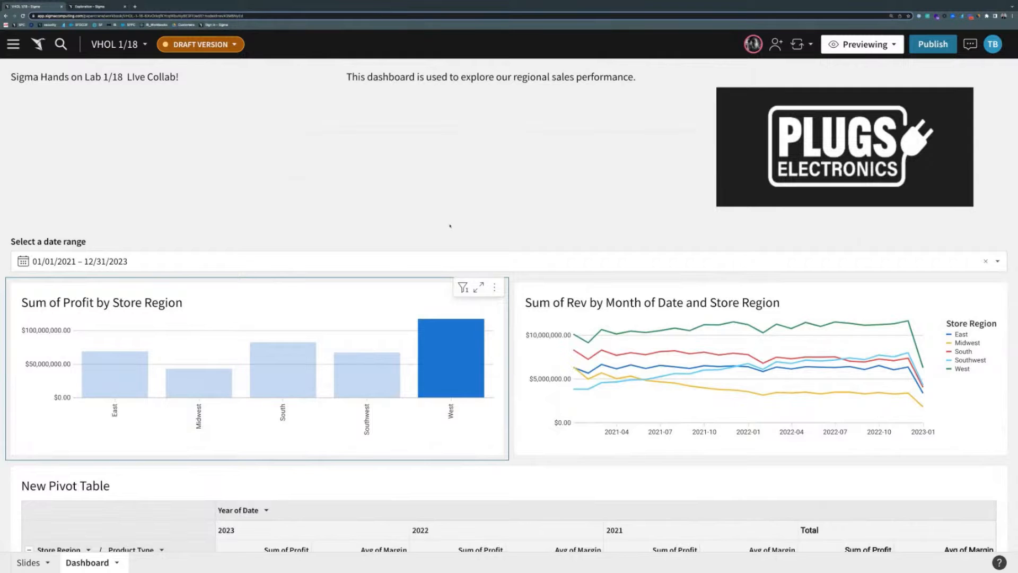
left_click(297, 363)
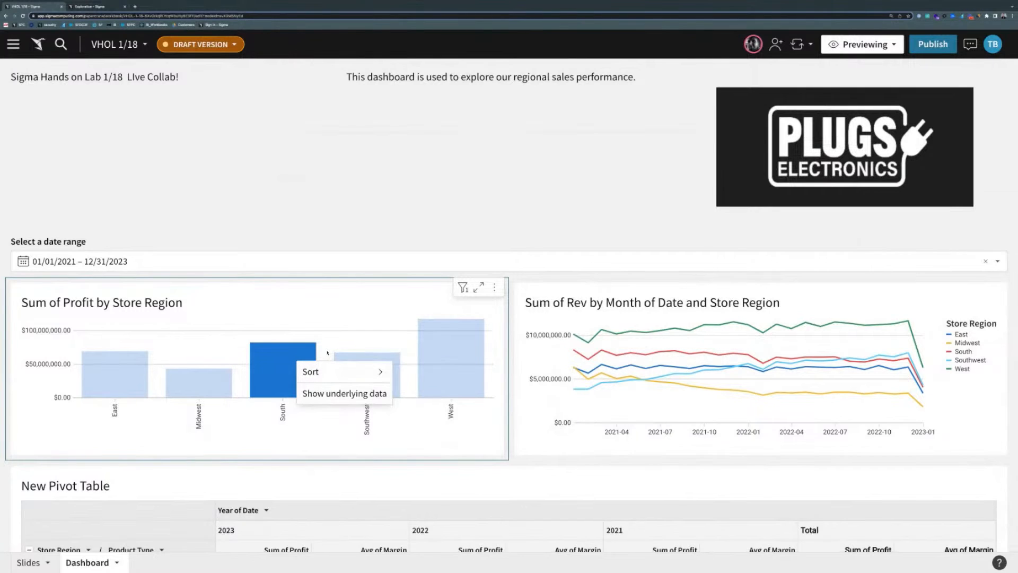
left_click(346, 332)
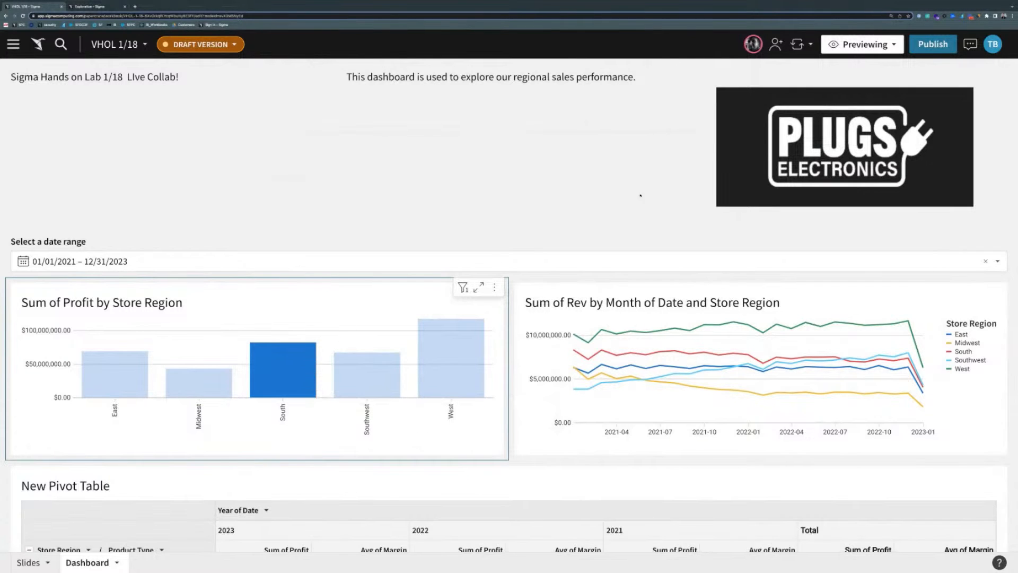
- Switch the draft back to the explorer preview
left_click(862, 45)
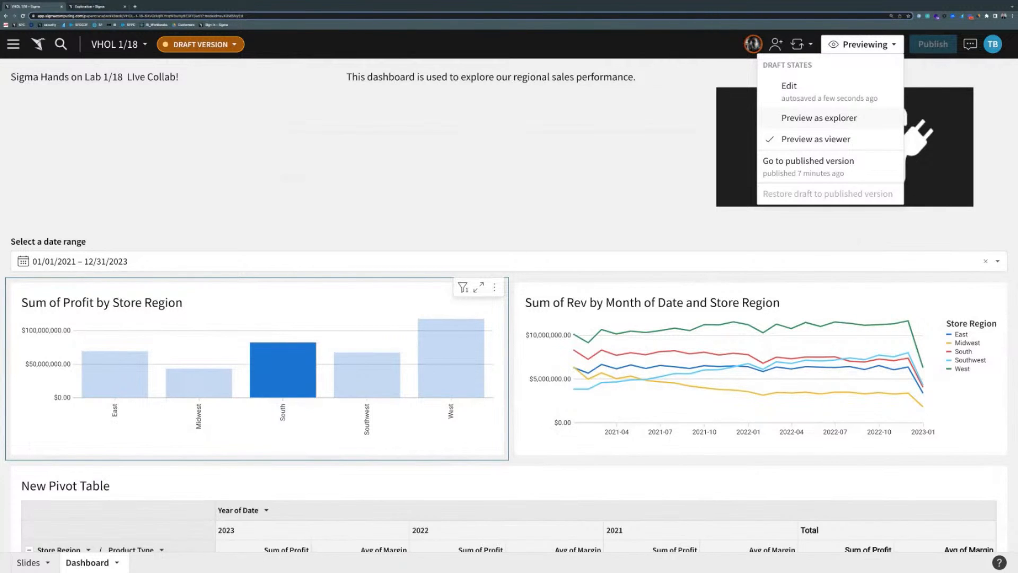
left_click(819, 118)
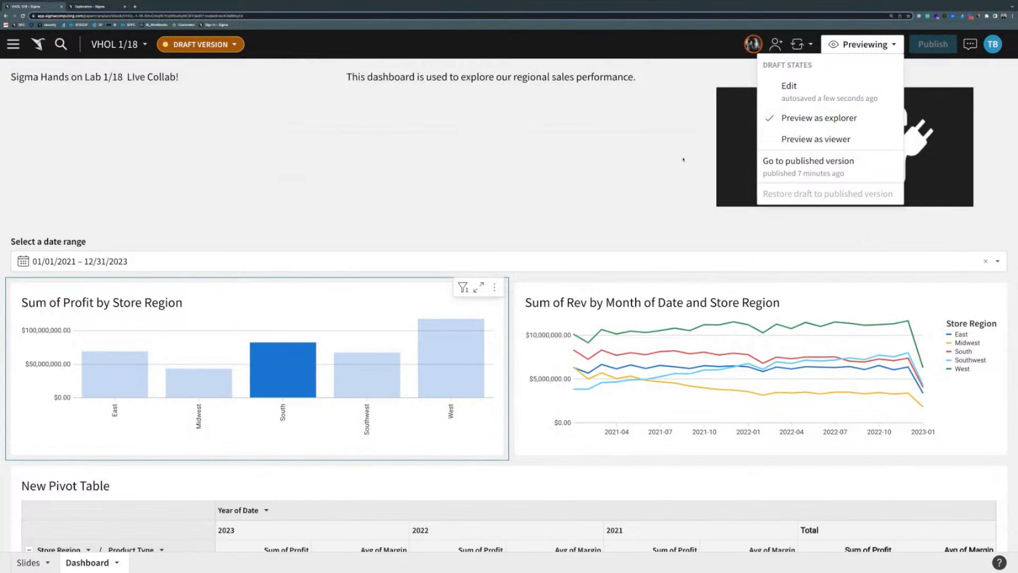